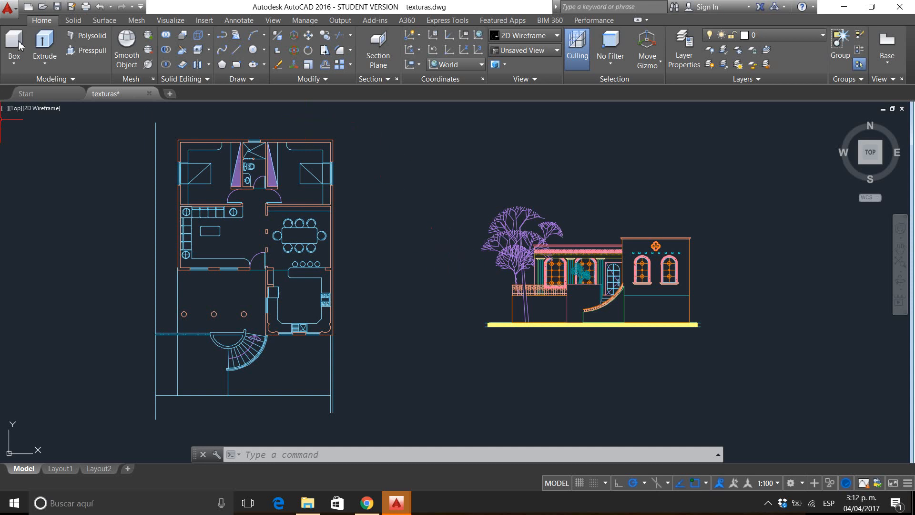
Step: Open the plot settings for the current drawing and dismiss the missing plotter warning
{"action": "left_click", "coordinate": [12, 13]}
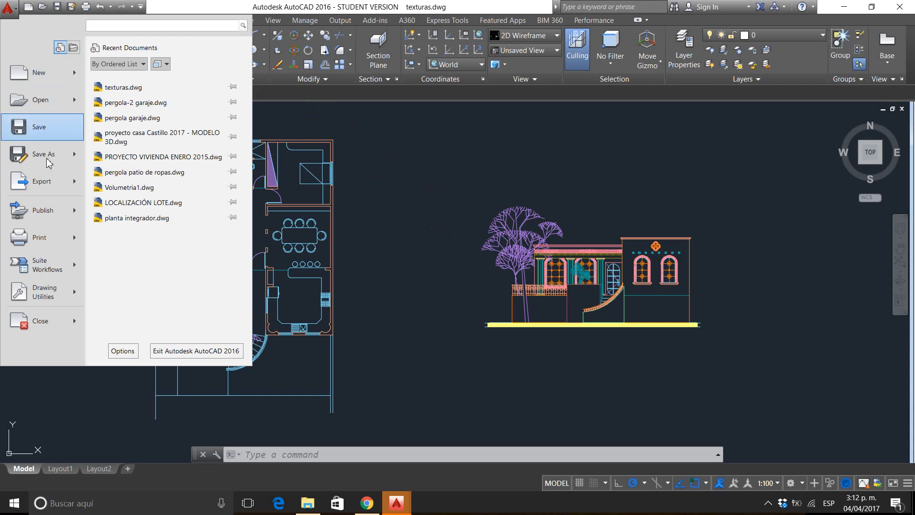
{"action": "mouse_move", "coordinate": [45, 244]}
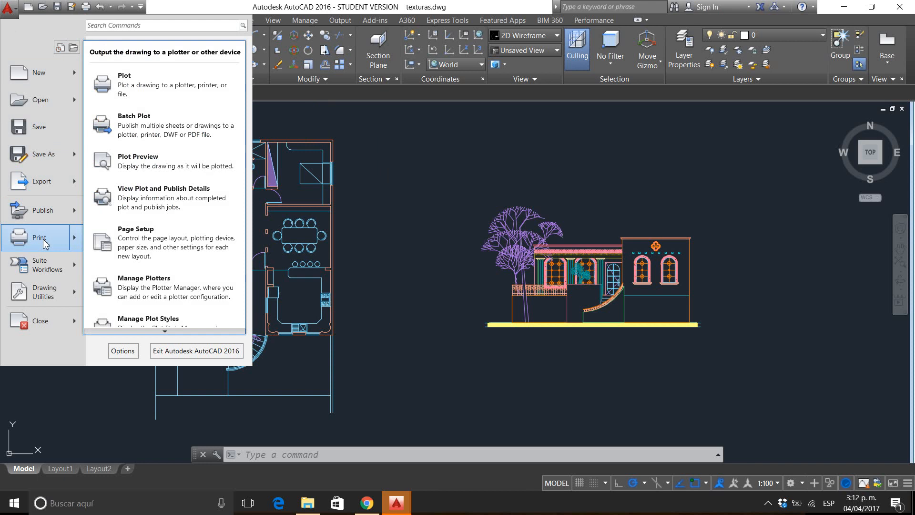
{"action": "left_click", "coordinate": [133, 87]}
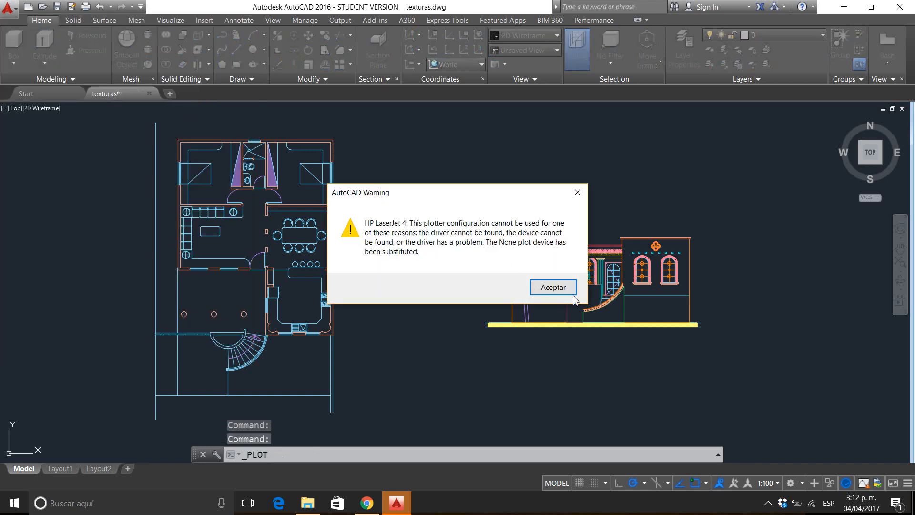
{"action": "left_click", "coordinate": [553, 287]}
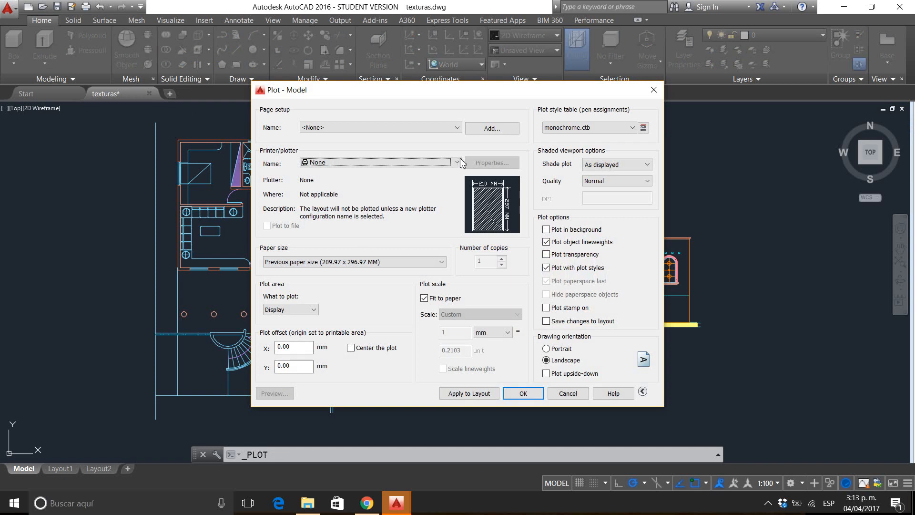
Step: Set the plotter to PublishToWeb JPG.pc3 with the default Sun Hi-Res (1600.00 x 1280.00 Pixels) paper size
{"action": "left_click", "coordinate": [457, 162]}
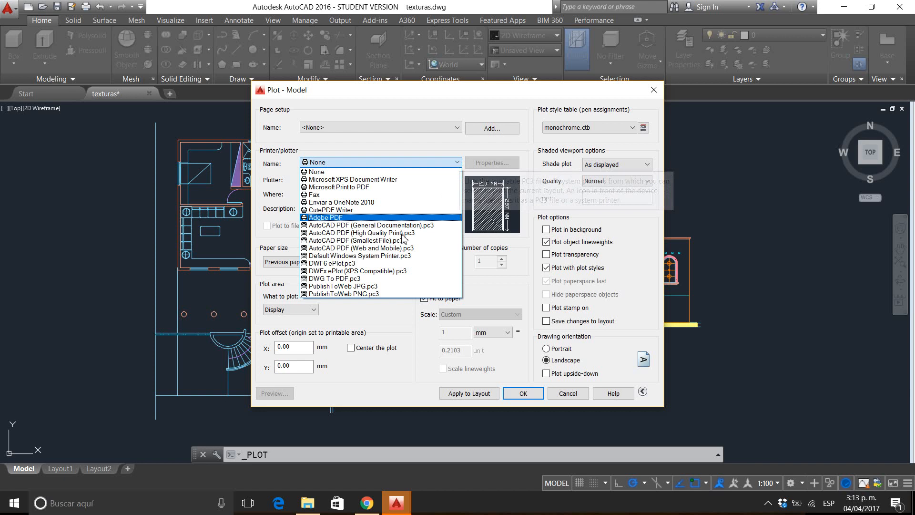
{"action": "left_click", "coordinate": [358, 286]}
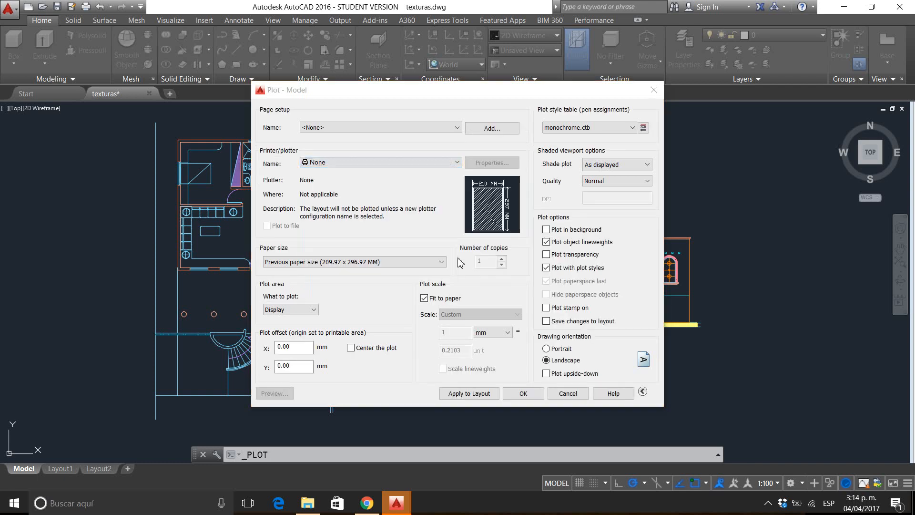
{"action": "left_click", "coordinate": [374, 164]}
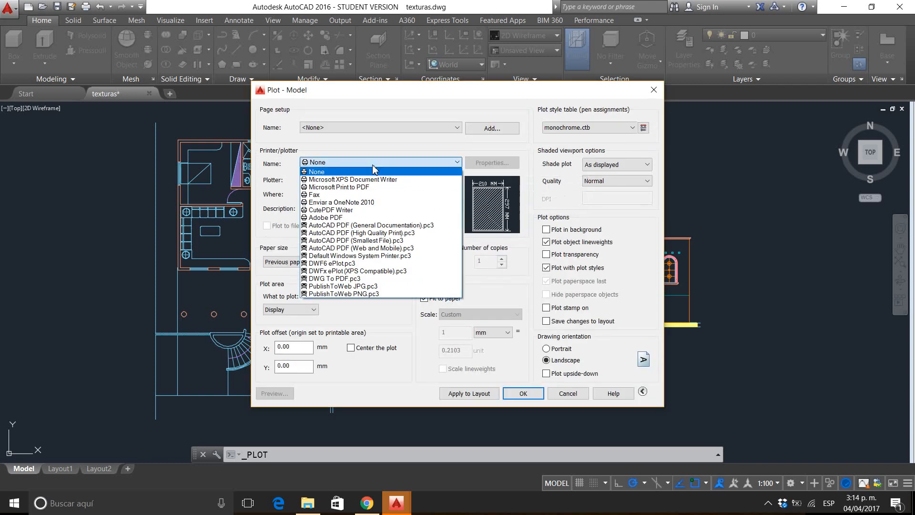
{"action": "left_click", "coordinate": [352, 287]}
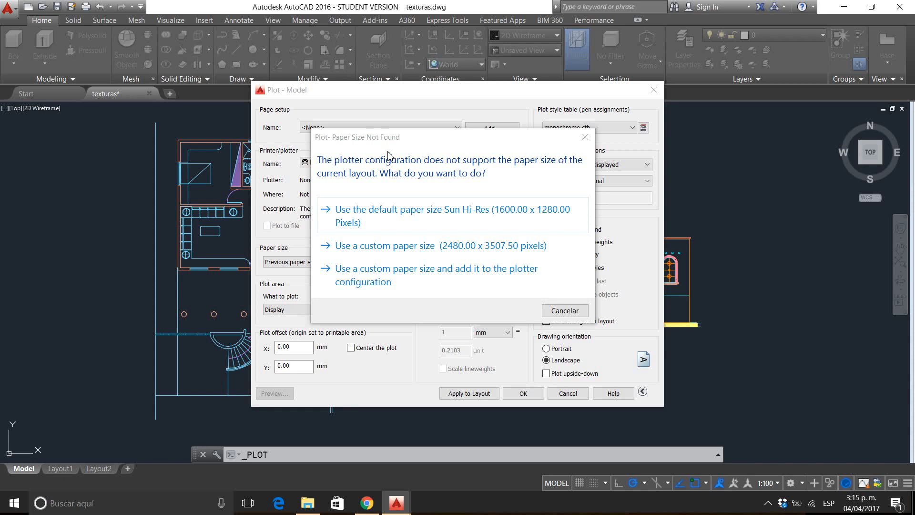
{"action": "left_click", "coordinate": [450, 212]}
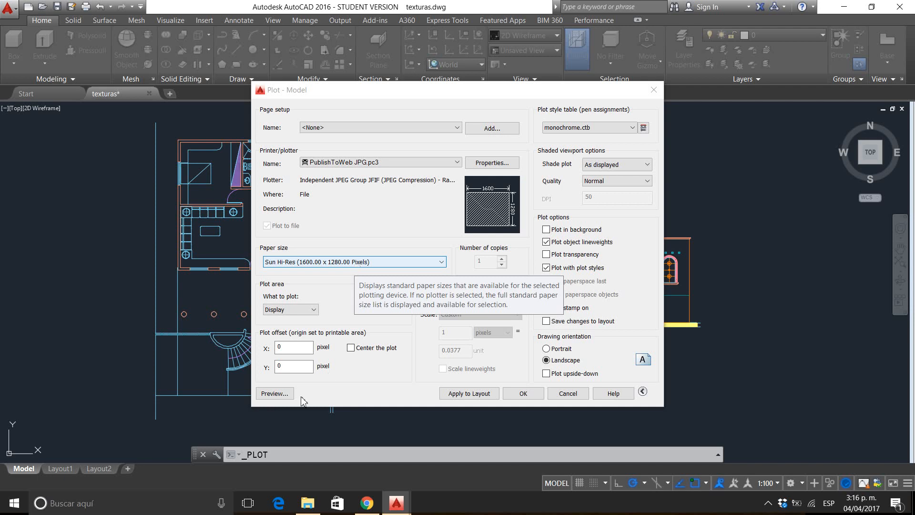
Step: Set the plot area to a window enclosing the whole floor plan, leaving out the facade elevation
{"action": "left_click", "coordinate": [292, 313]}
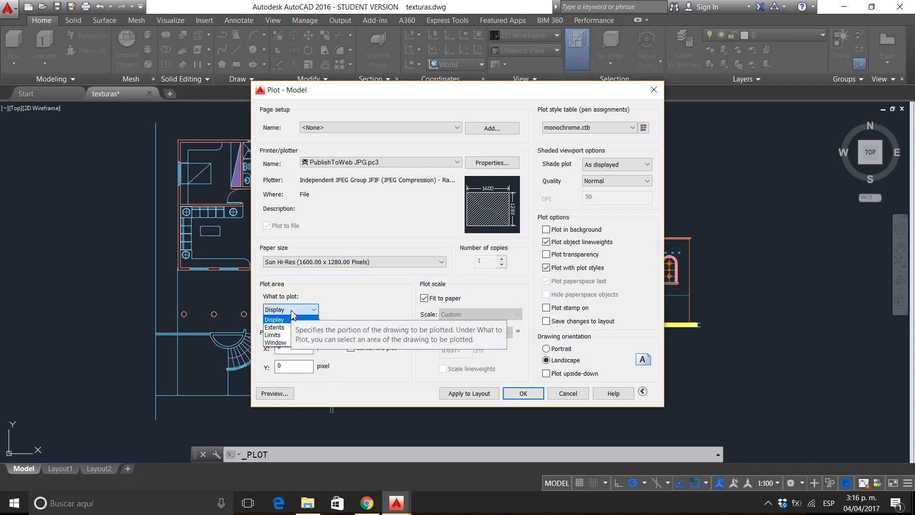
{"action": "left_click", "coordinate": [276, 343]}
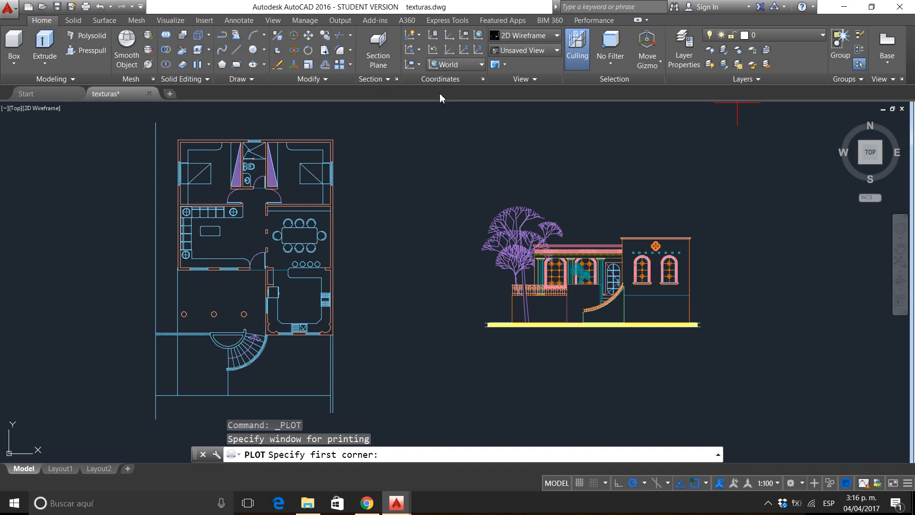
{"action": "left_click_drag", "start_coordinate": [335, 112], "coordinate": [479, 119]}
{"action": "scroll", "coordinate": [515, 119], "scroll_direction": "down", "scroll_amount": 2}
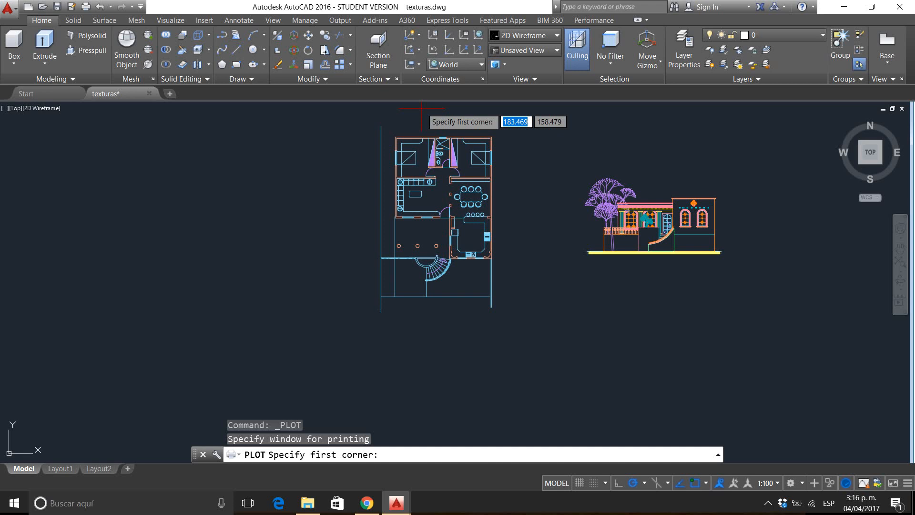
{"action": "left_click", "coordinate": [375, 121]}
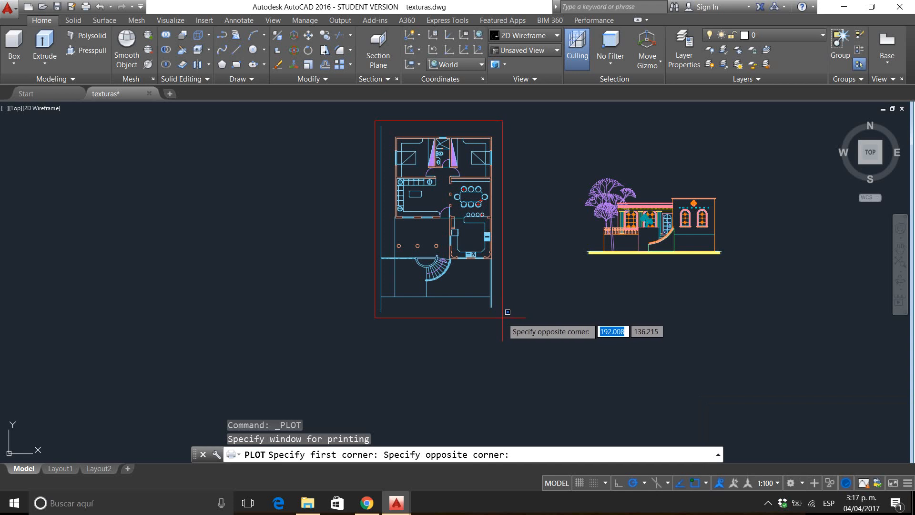
{"action": "left_click", "coordinate": [507, 312]}
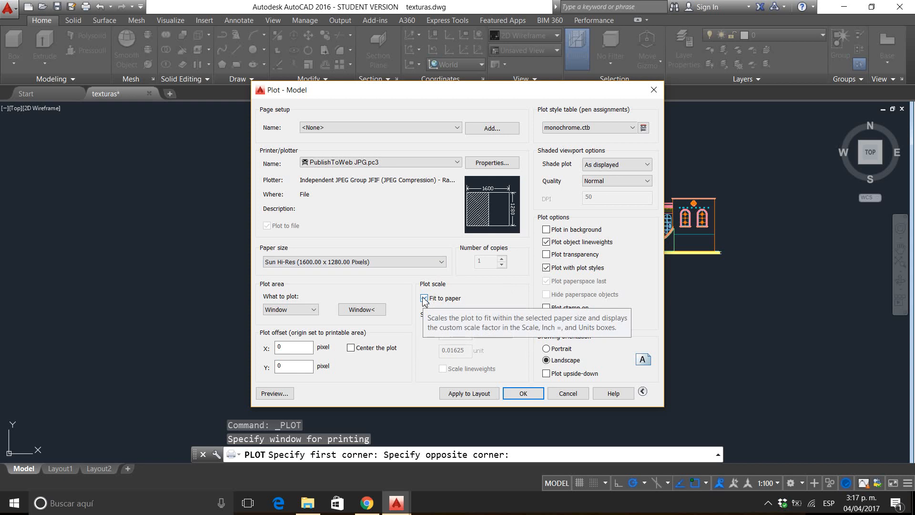
Step: Center the plot on the paper with Fit to paper on, and assign the monochrome.ctb plot style table to all layouts
{"action": "left_click", "coordinate": [351, 348]}
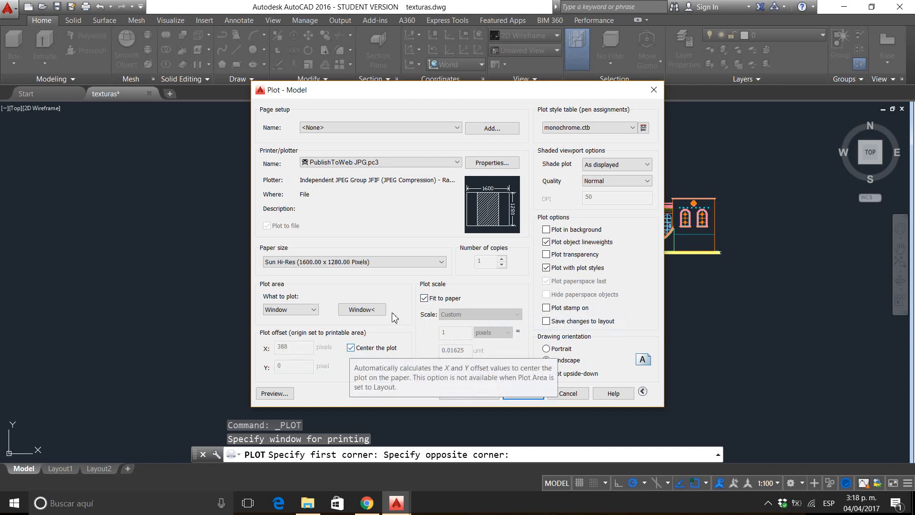
{"action": "left_click", "coordinate": [425, 298]}
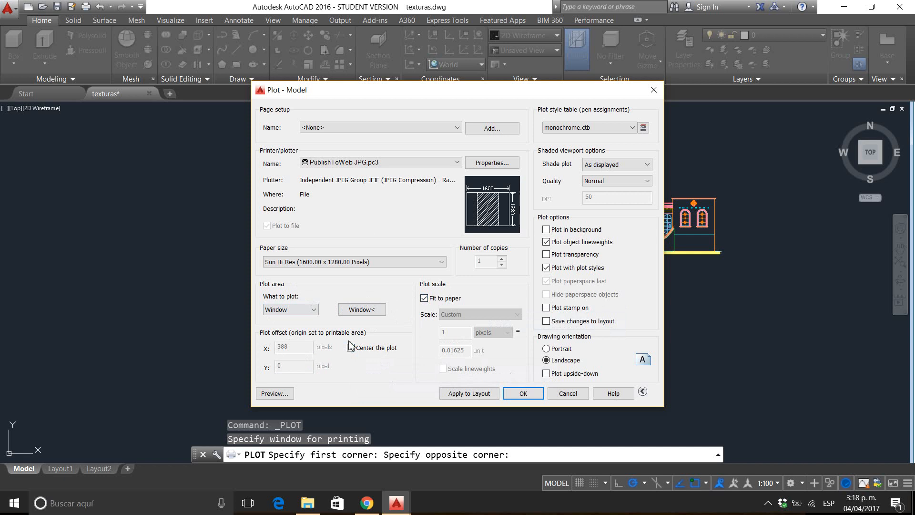
{"action": "left_click", "coordinate": [633, 128]}
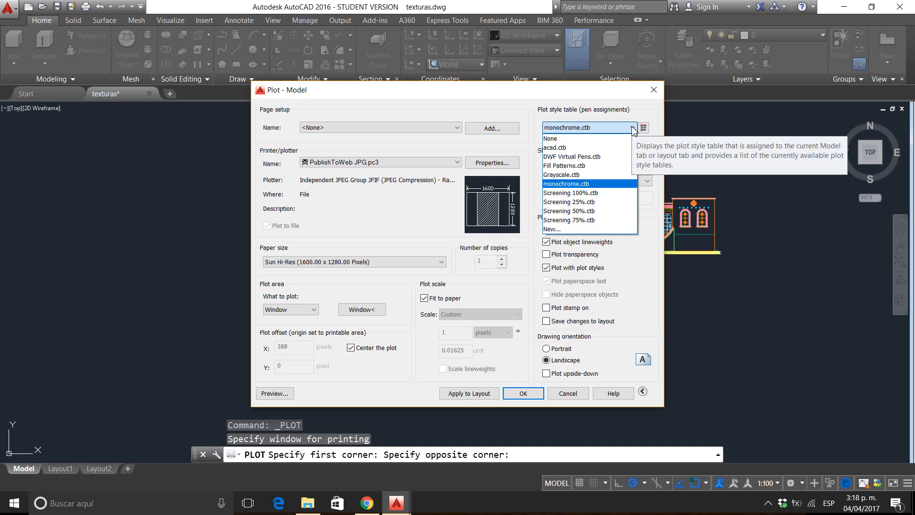
{"action": "left_click", "coordinate": [567, 184]}
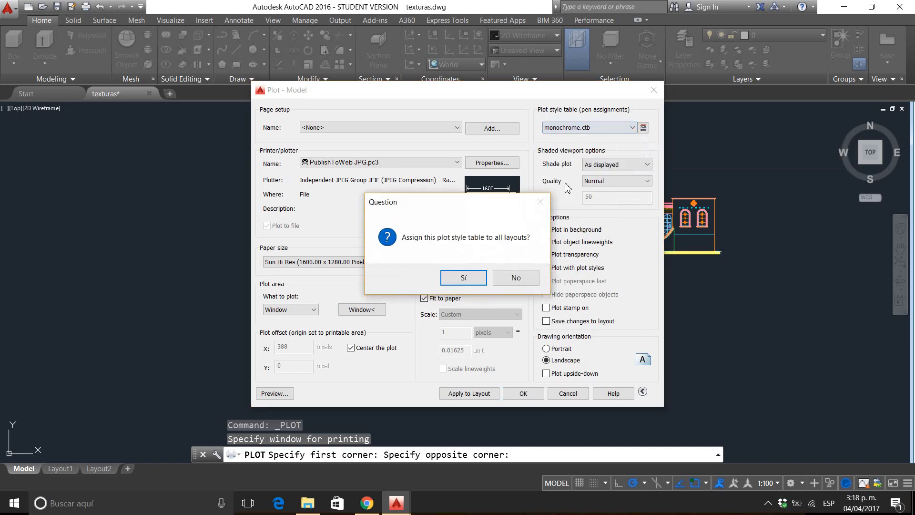
{"action": "left_click", "coordinate": [480, 278]}
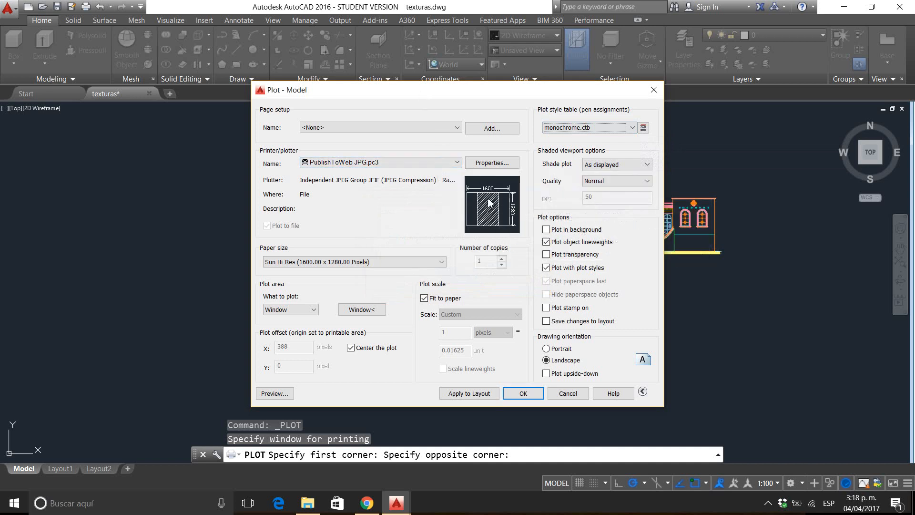
Step: Compare the plot settings with the floor plan's shape and set the drawing orientation to Portrait
{"action": "left_click_drag", "start_coordinate": [389, 94], "coordinate": [666, 104]}
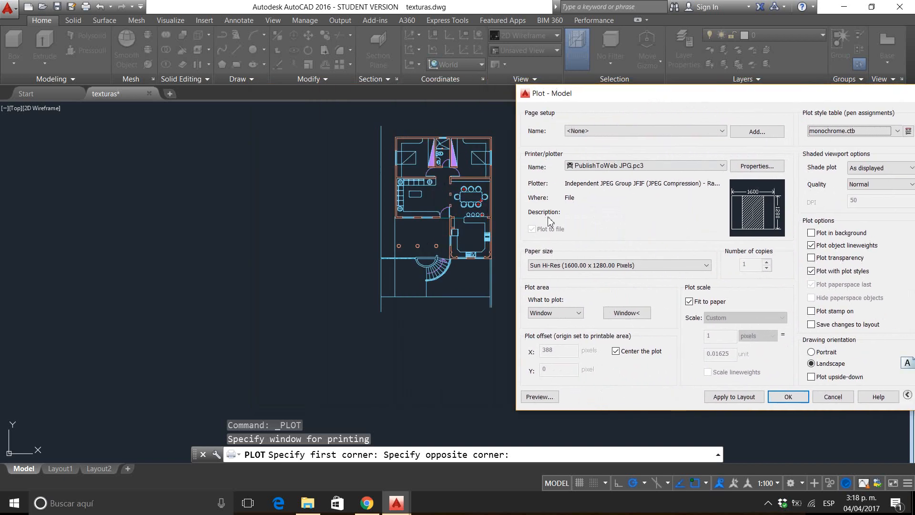
{"action": "left_click_drag", "start_coordinate": [758, 98], "coordinate": [665, 78]}
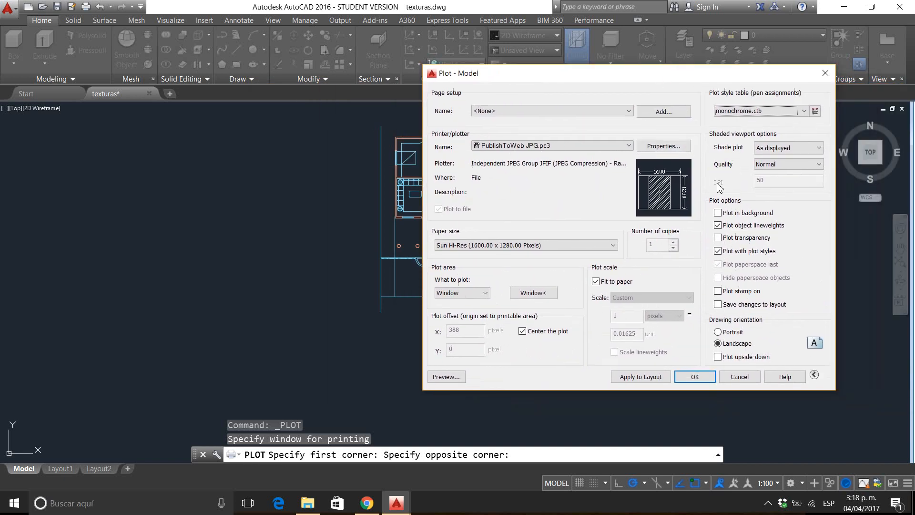
{"action": "left_click", "coordinate": [739, 344]}
{"action": "left_click_drag", "start_coordinate": [560, 74], "coordinate": [694, 66]}
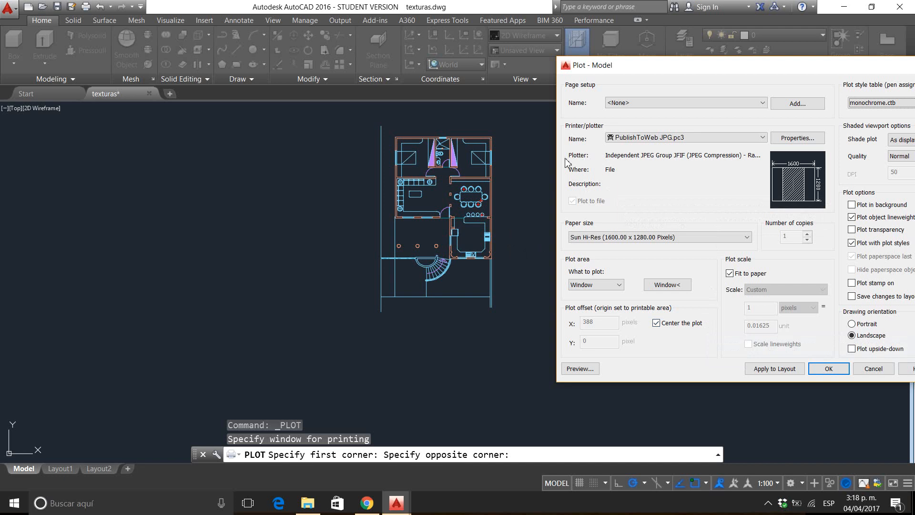
{"action": "left_click_drag", "start_coordinate": [629, 67], "coordinate": [437, 67]}
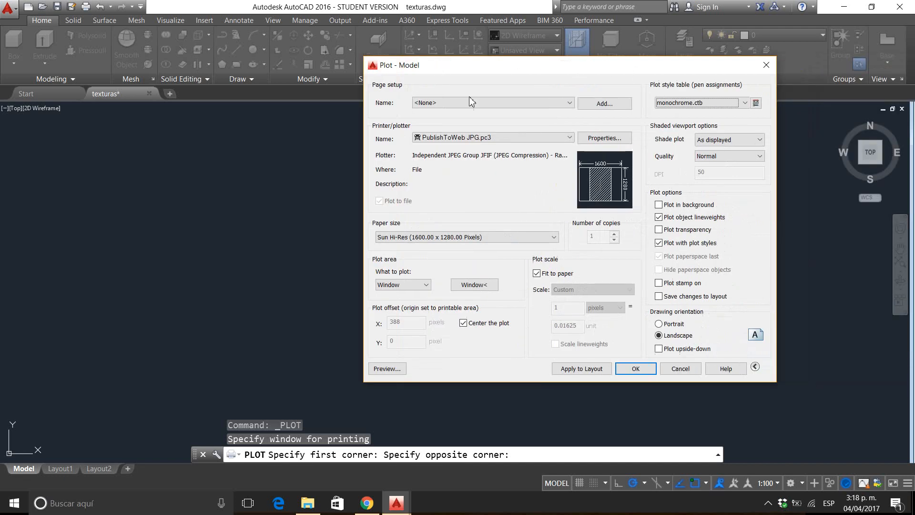
{"action": "left_click", "coordinate": [659, 324]}
Step: Preview the plot, inspect the floor plan up close, and start plotting it from the preview
{"action": "left_click", "coordinate": [386, 369]}
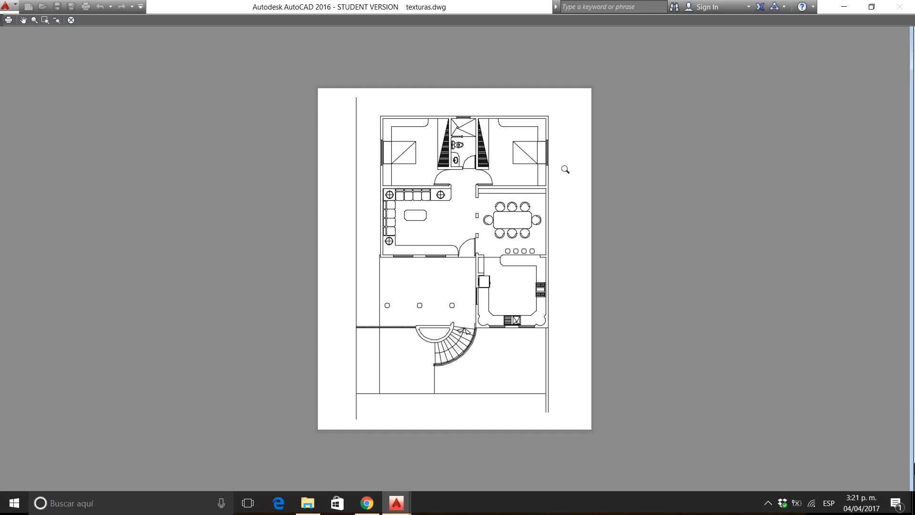
{"action": "right_click", "coordinate": [517, 156]}
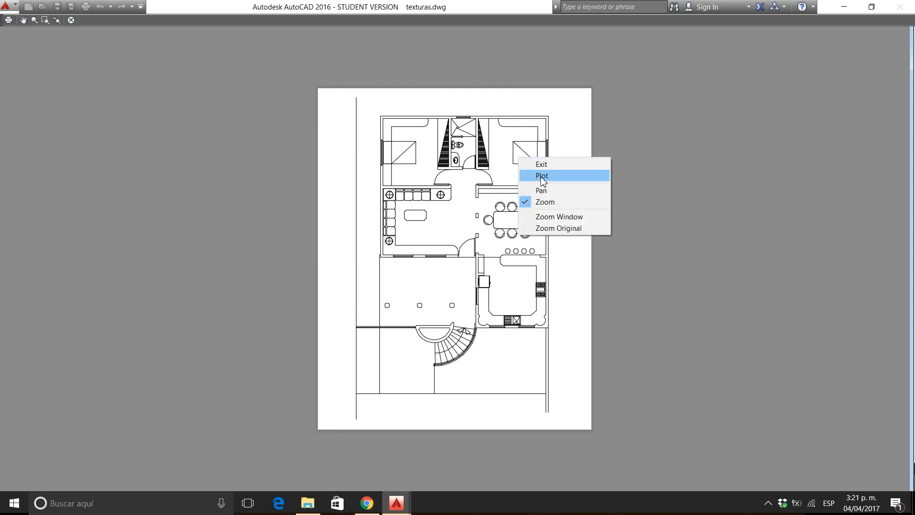
{"action": "left_click", "coordinate": [508, 131]}
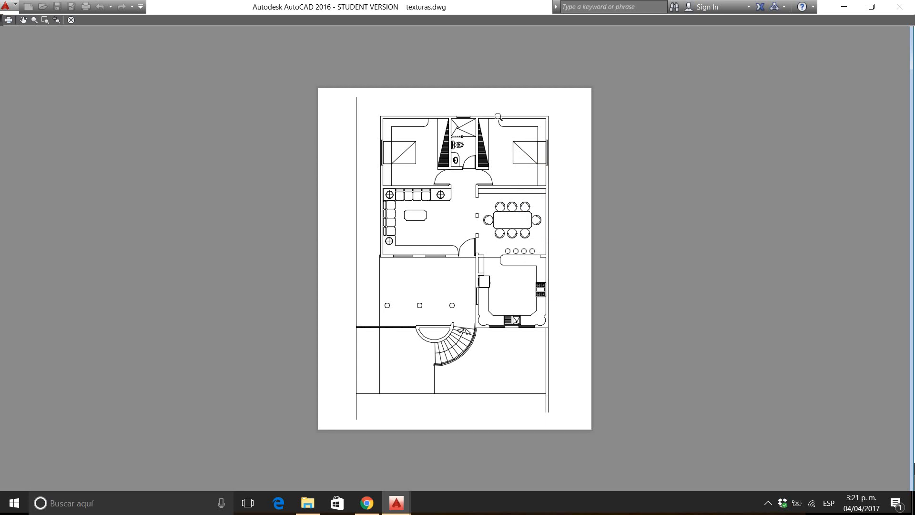
{"action": "scroll", "coordinate": [499, 116], "scroll_direction": "up", "scroll_amount": 1}
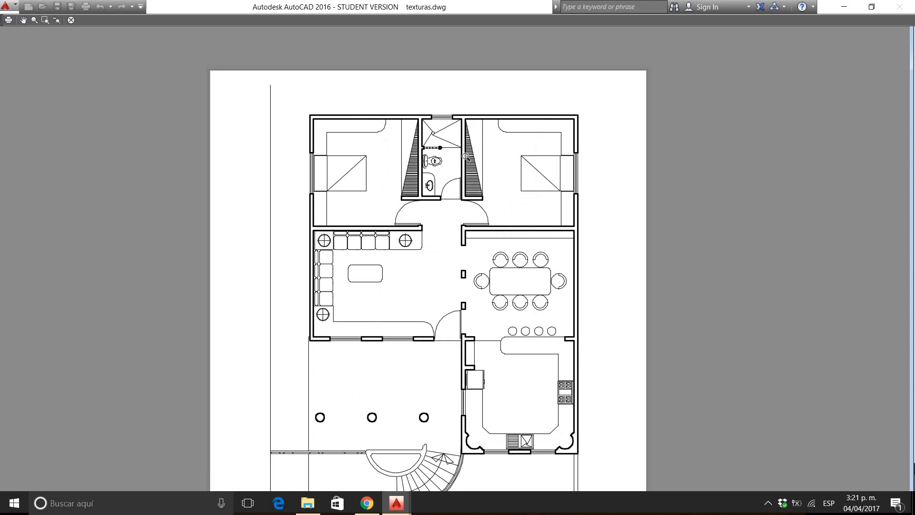
{"action": "scroll", "coordinate": [467, 156], "scroll_direction": "down", "scroll_amount": 1}
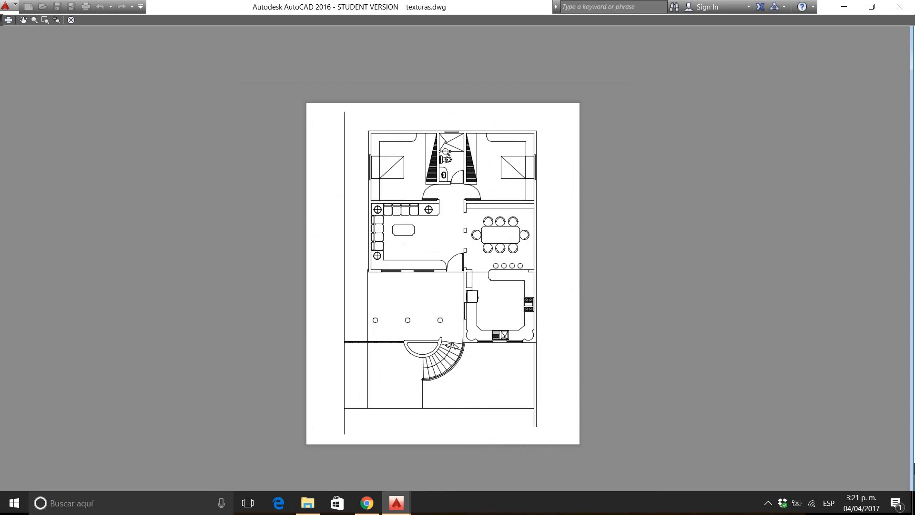
{"action": "right_click", "coordinate": [433, 154]}
{"action": "left_click", "coordinate": [468, 177]}
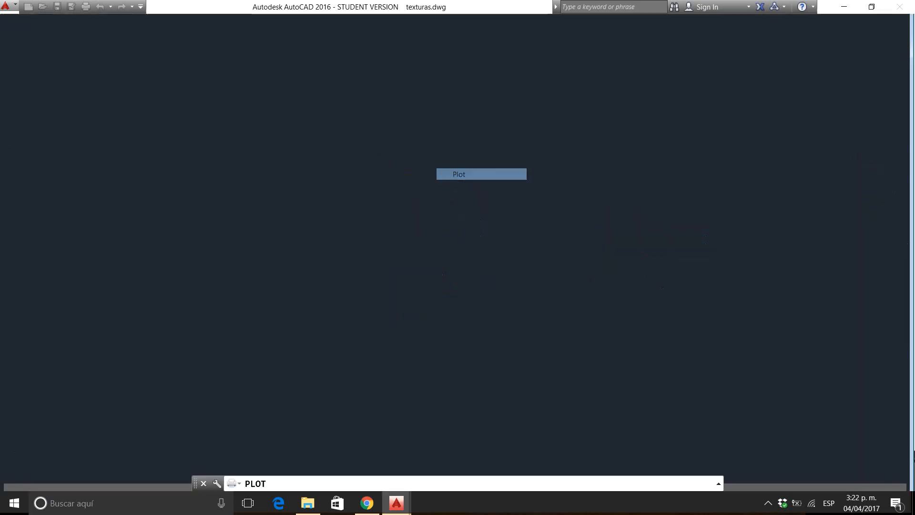
Step: Set the save location to a new folder inside ACADEMIA > diplomado on the Data (D:) drive
{"action": "left_click", "coordinate": [451, 111]}
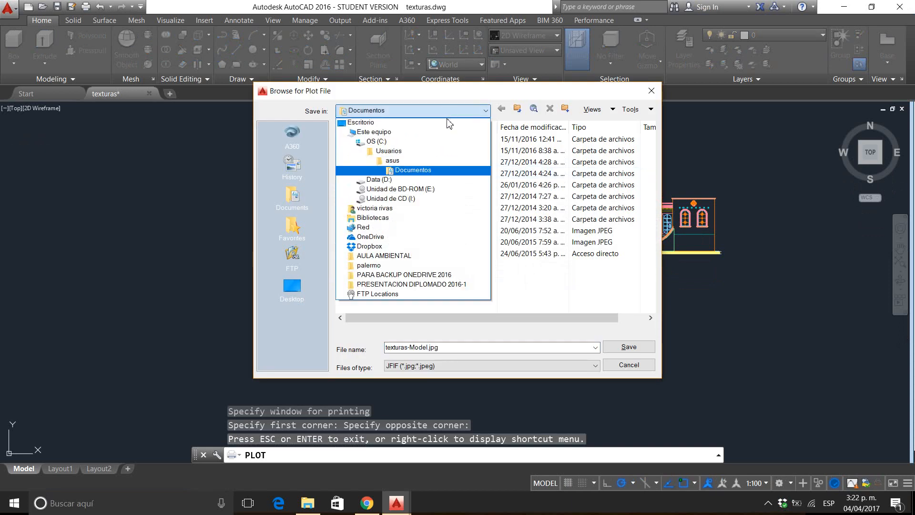
{"action": "left_click", "coordinate": [379, 180]}
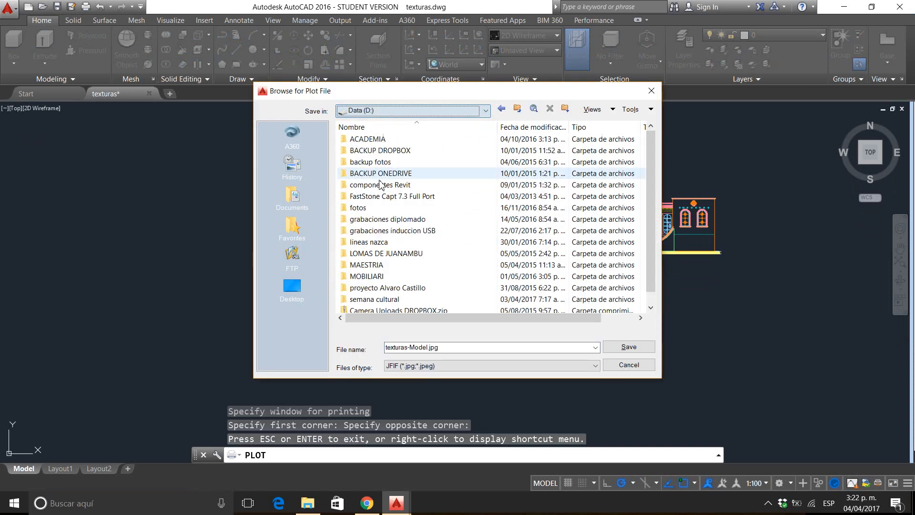
{"action": "double_click", "coordinate": [367, 141]}
{"action": "double_click", "coordinate": [367, 162]}
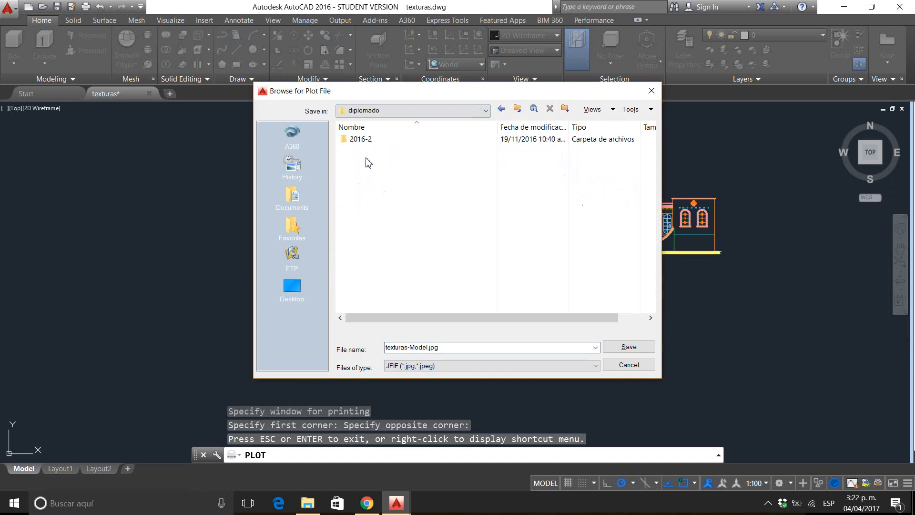
{"action": "left_click", "coordinate": [565, 109]}
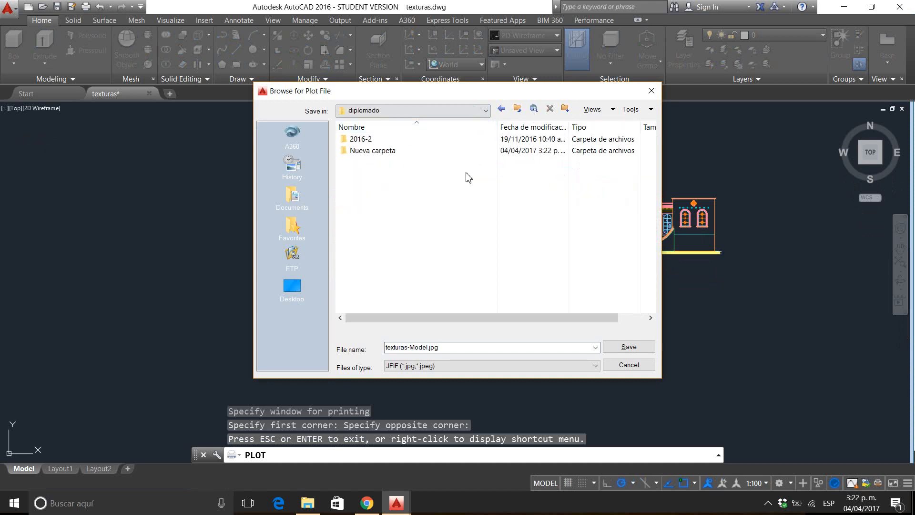
{"action": "double_click", "coordinate": [384, 151]}
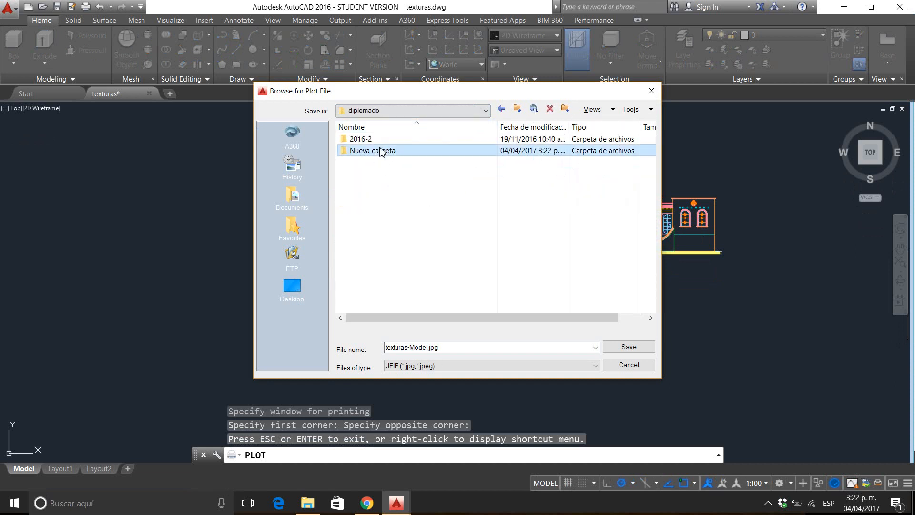
Step: Name the plot file planta and save it as a JPG in the new folder
{"action": "left_click", "coordinate": [426, 348]}
{"action": "left_click_drag", "start_coordinate": [431, 349], "coordinate": [308, 350]}
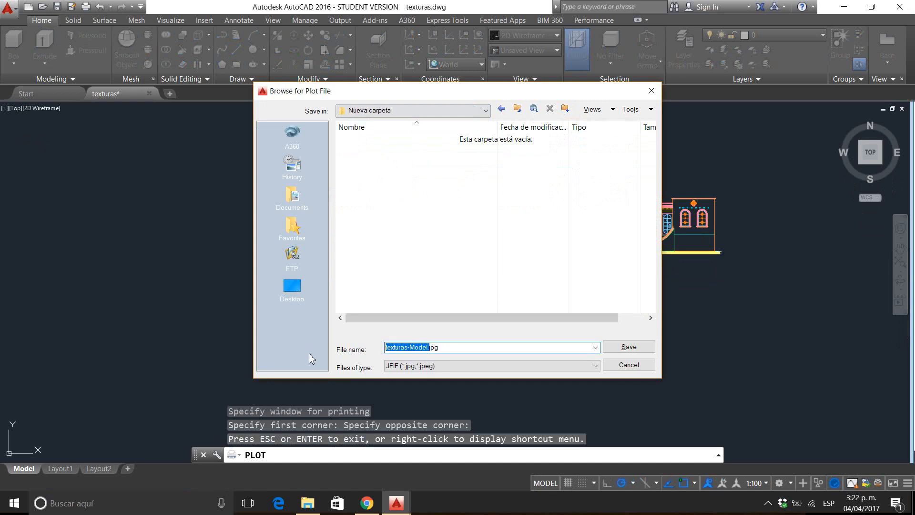
{"action": "type", "text": "plantajpg"}
{"action": "left_click_drag", "start_coordinate": [420, 348], "coordinate": [225, 339]}
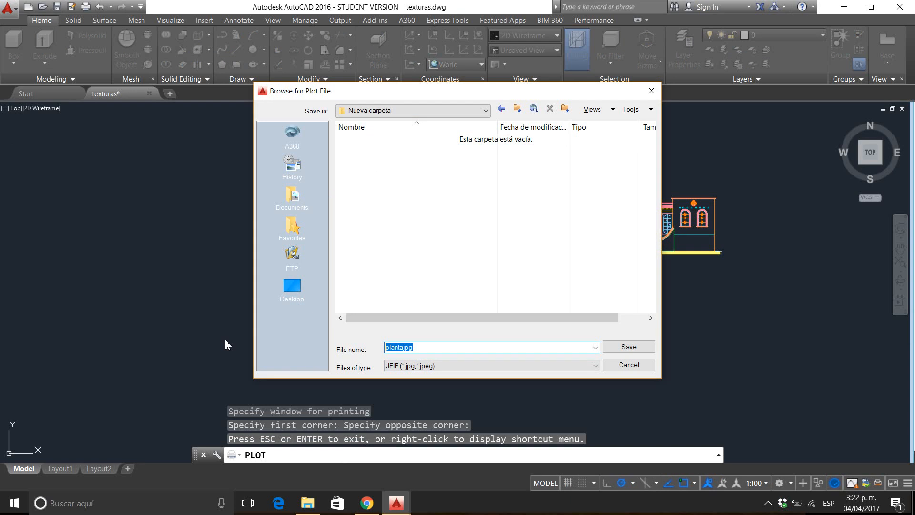
{"action": "type", "text": "pa"}
{"action": "type", "text": "anta"}
{"action": "key", "text": "Return"}
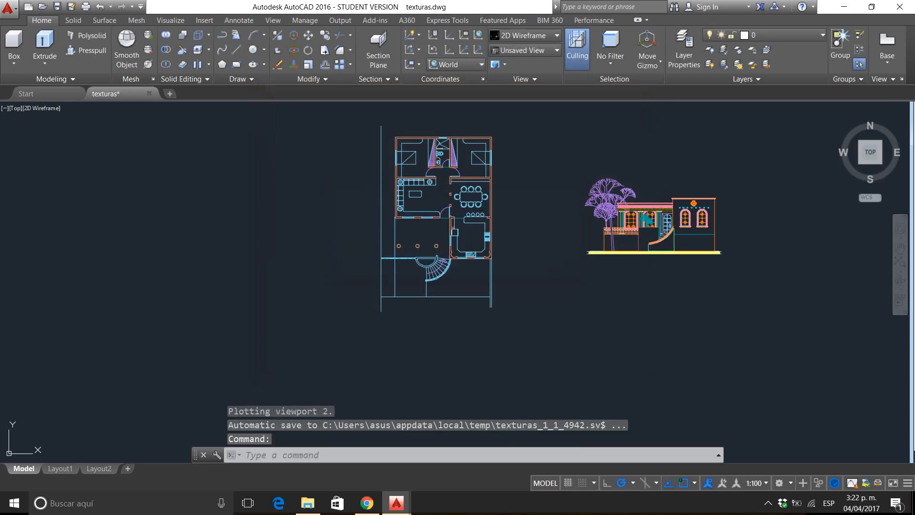
Step: Switch to File Explorer and open planta.jpg from Data (D:) > ACADEMIA > diplomado > Nueva carpeta
{"action": "left_click", "coordinate": [308, 503]}
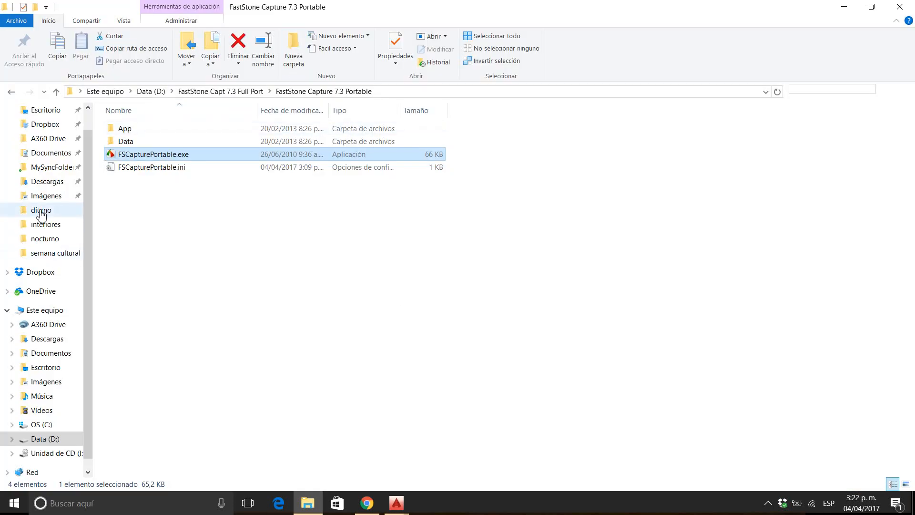
{"action": "left_click", "coordinate": [43, 313]}
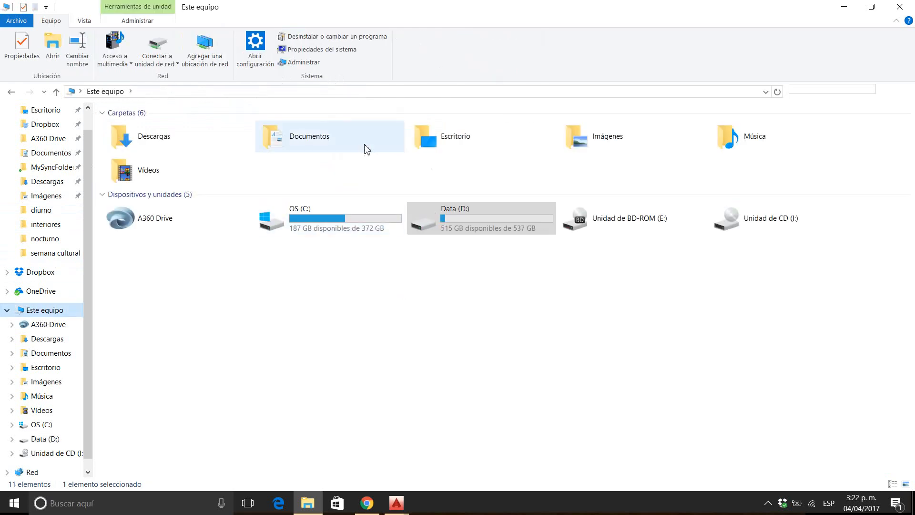
{"action": "double_click", "coordinate": [411, 218]}
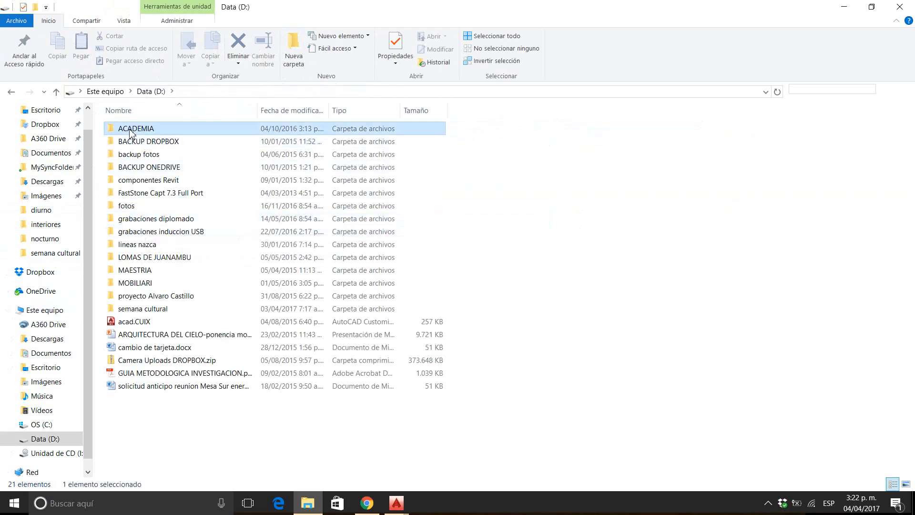
{"action": "double_click", "coordinate": [129, 130]}
{"action": "double_click", "coordinate": [128, 154]}
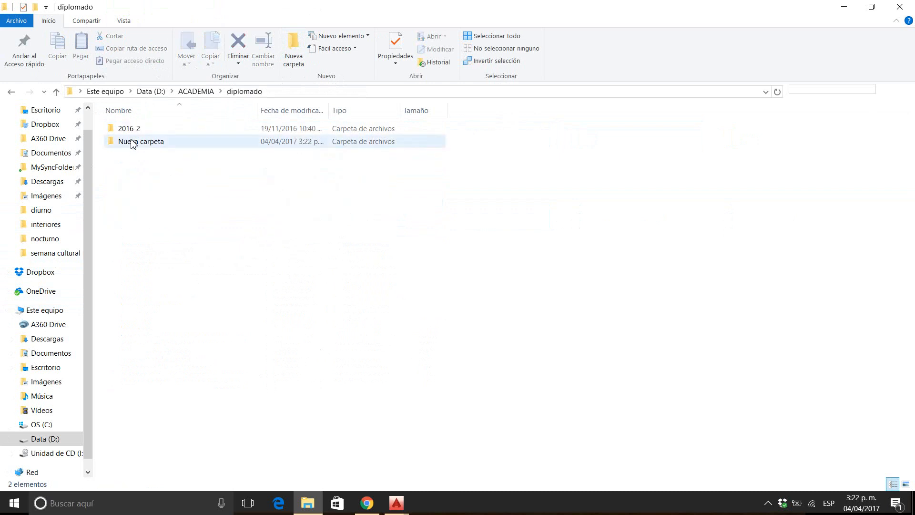
{"action": "double_click", "coordinate": [134, 143]}
{"action": "double_click", "coordinate": [141, 138]}
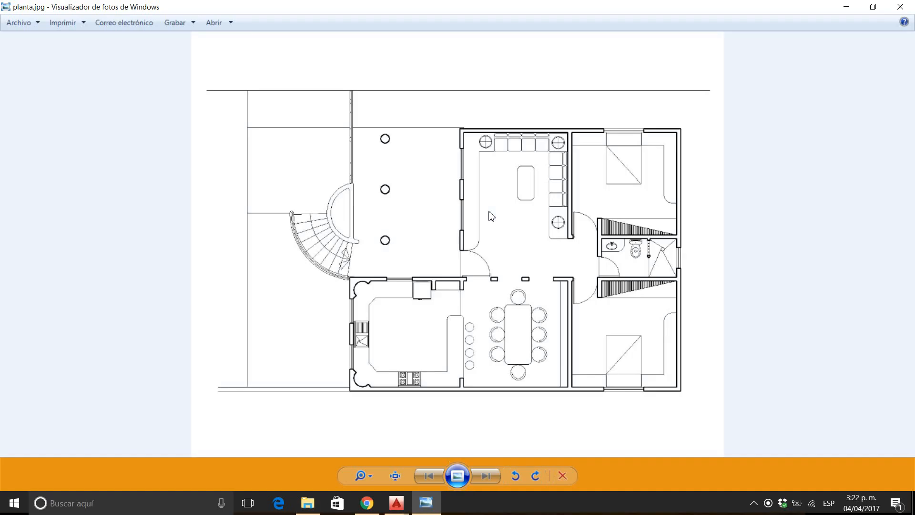
Step: Examine the line quality and line weights of the exported floor plan up close, then close the image viewer
{"action": "scroll", "coordinate": [493, 206], "scroll_direction": "up", "scroll_amount": 6}
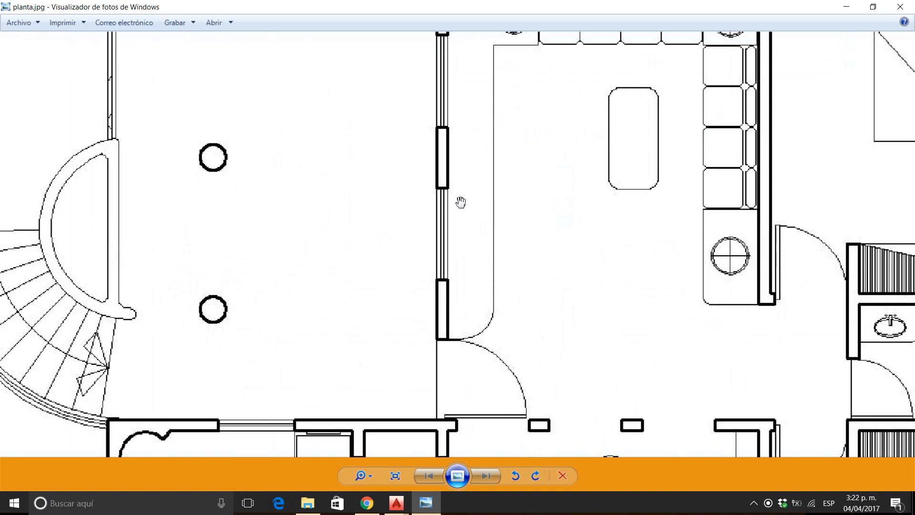
{"action": "scroll", "coordinate": [458, 198], "scroll_direction": "down", "scroll_amount": 5}
{"action": "scroll", "coordinate": [443, 181], "scroll_direction": "up", "scroll_amount": 6}
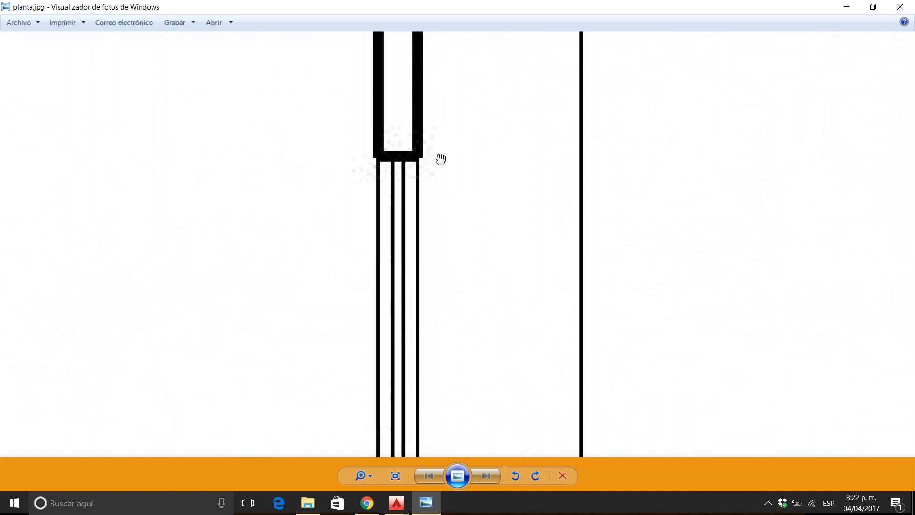
{"action": "scroll", "coordinate": [419, 159], "scroll_direction": "up", "scroll_amount": 4}
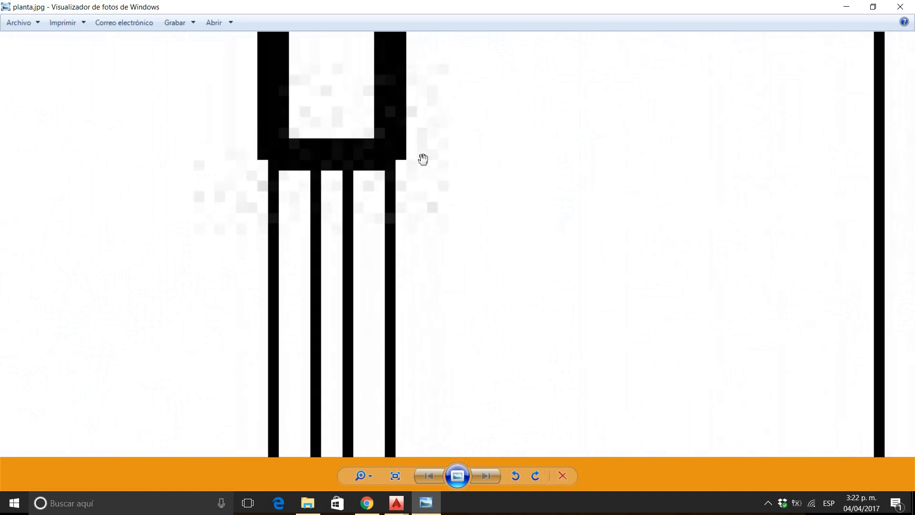
{"action": "scroll", "coordinate": [408, 193], "scroll_direction": "down", "scroll_amount": 4}
{"action": "scroll", "coordinate": [408, 195], "scroll_direction": "down", "scroll_amount": 2}
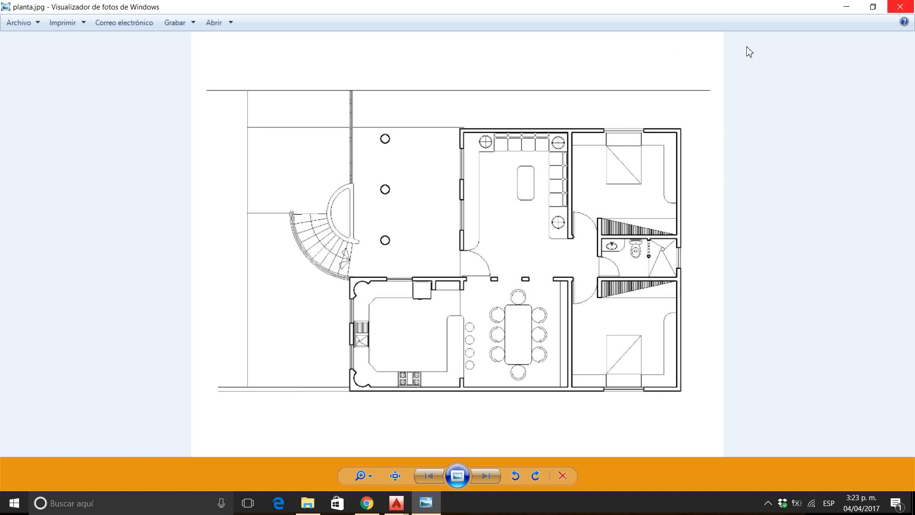
{"action": "left_click", "coordinate": [901, 9]}
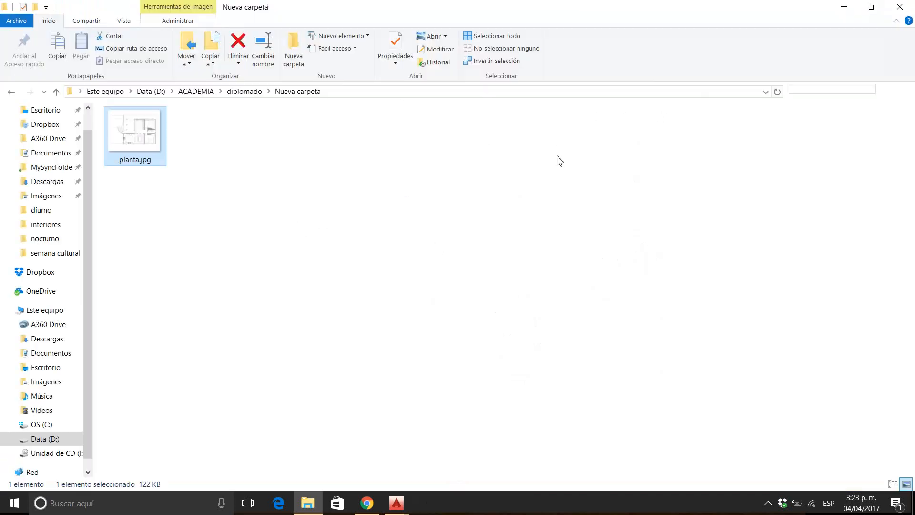
Step: Switch back to AutoCAD and delete the two trees in front of the facade elevation
{"action": "mouse_move", "coordinate": [398, 506]}
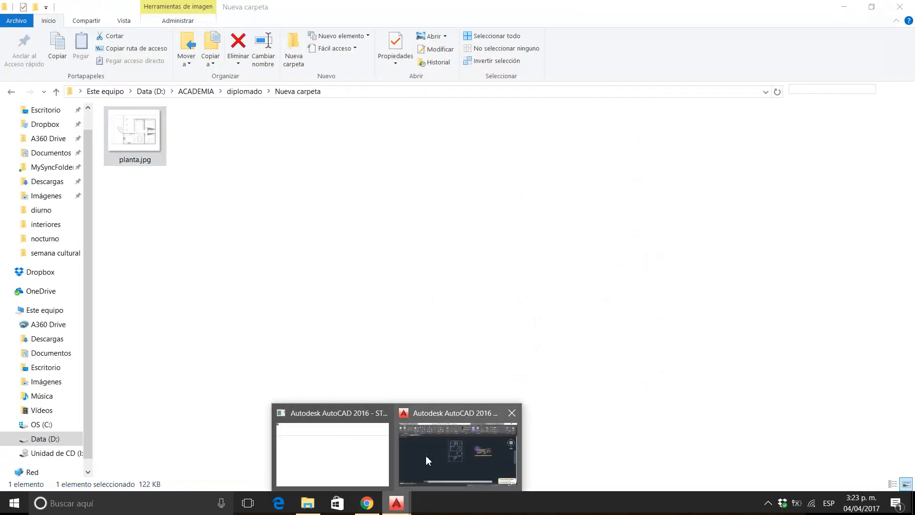
{"action": "left_click", "coordinate": [456, 456]}
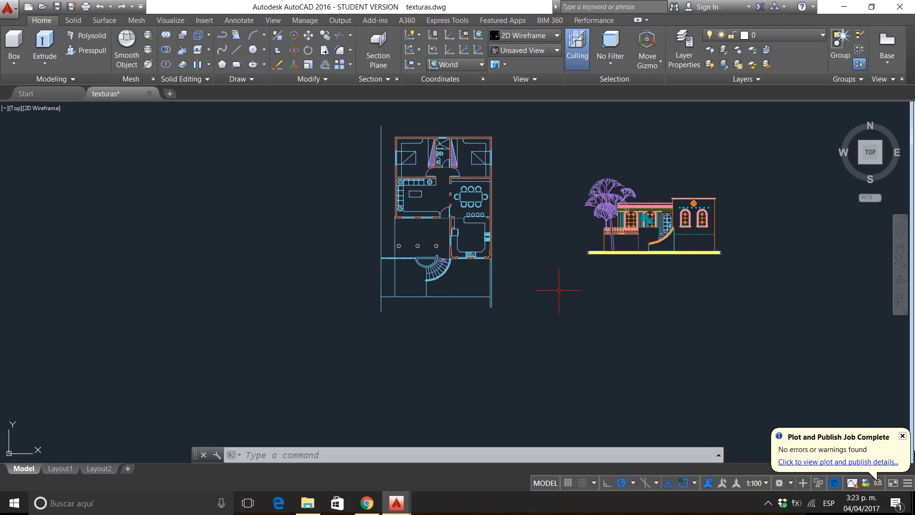
{"action": "scroll", "coordinate": [657, 191], "scroll_direction": "up", "scroll_amount": 6}
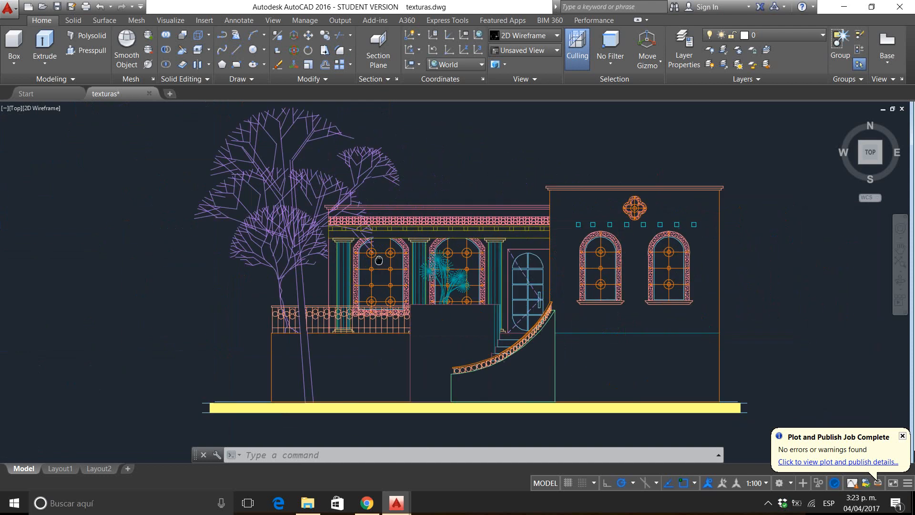
{"action": "scroll", "coordinate": [324, 262], "scroll_direction": "down", "scroll_amount": 4}
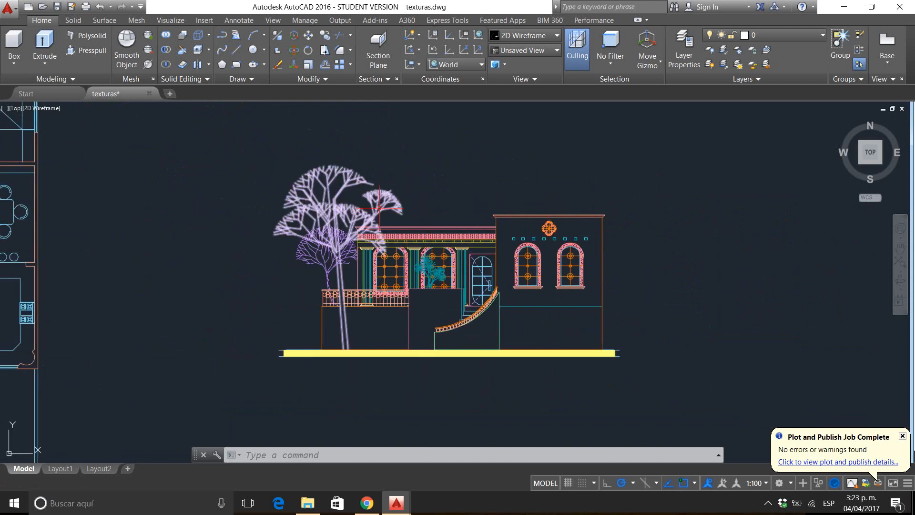
{"action": "scroll", "coordinate": [381, 208], "scroll_direction": "up", "scroll_amount": 4}
{"action": "left_click_drag", "start_coordinate": [416, 252], "coordinate": [421, 242]}
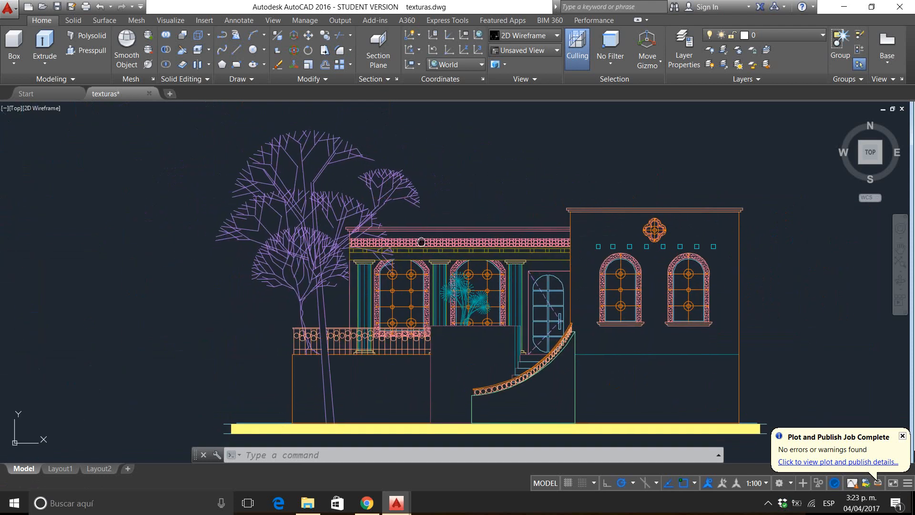
{"action": "left_click", "coordinate": [414, 117]}
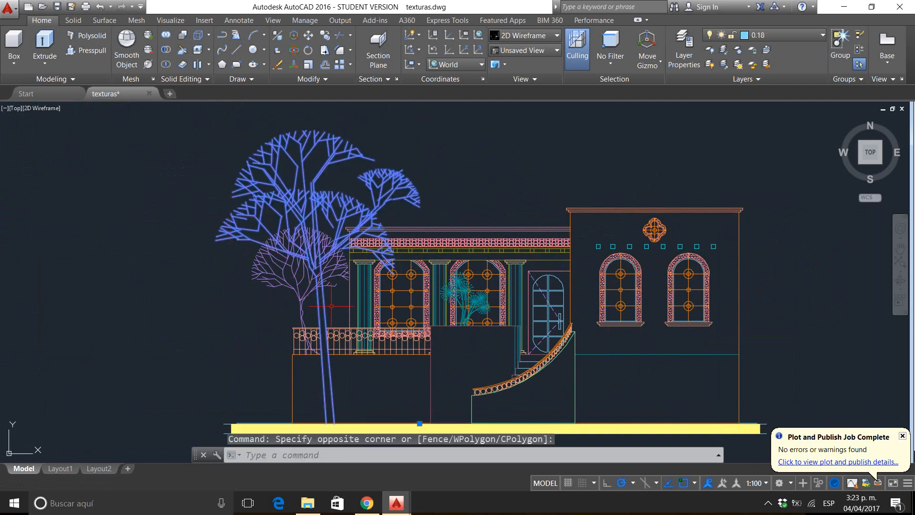
{"action": "left_click", "coordinate": [347, 306]}
{"action": "left_click", "coordinate": [241, 204]}
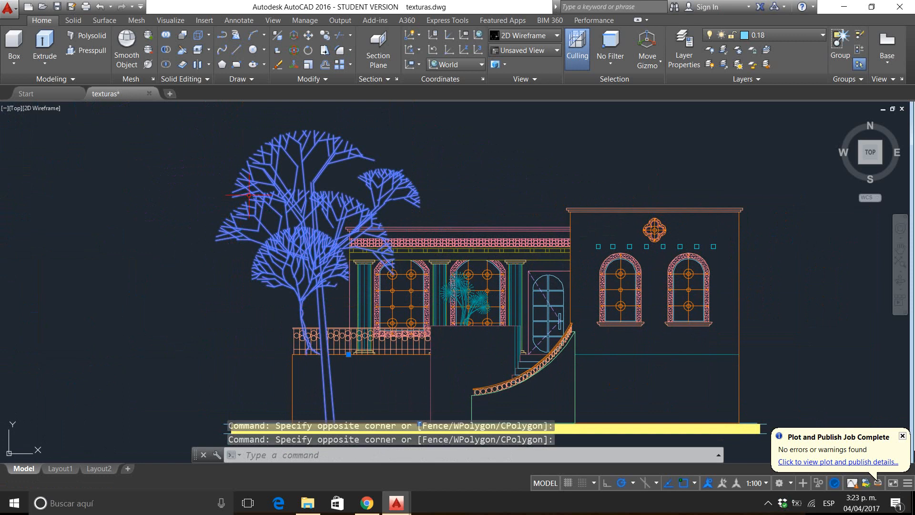
{"action": "key", "text": "Delete"}
Step: Delete the yellow ground strip and the surplus ground lines at the base of the facade, keeping one base line
{"action": "left_click_drag", "start_coordinate": [352, 298], "coordinate": [349, 239]}
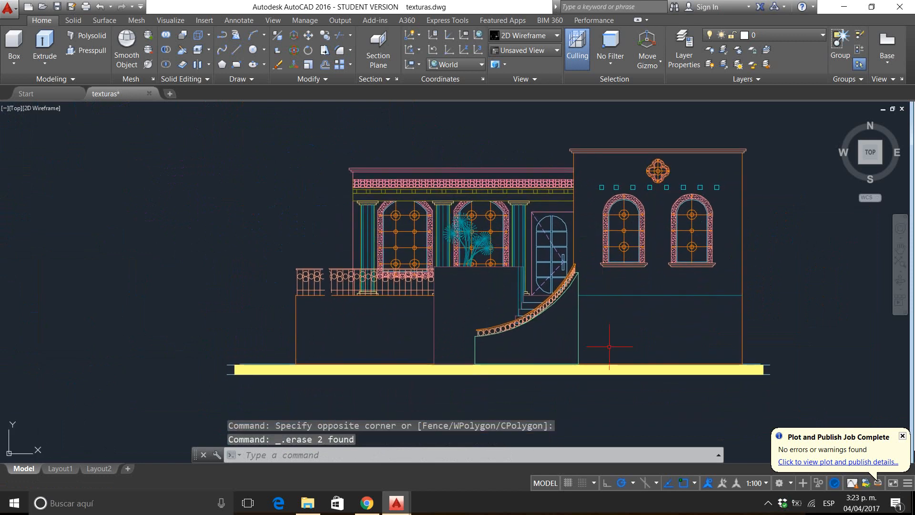
{"action": "left_click", "coordinate": [805, 385]}
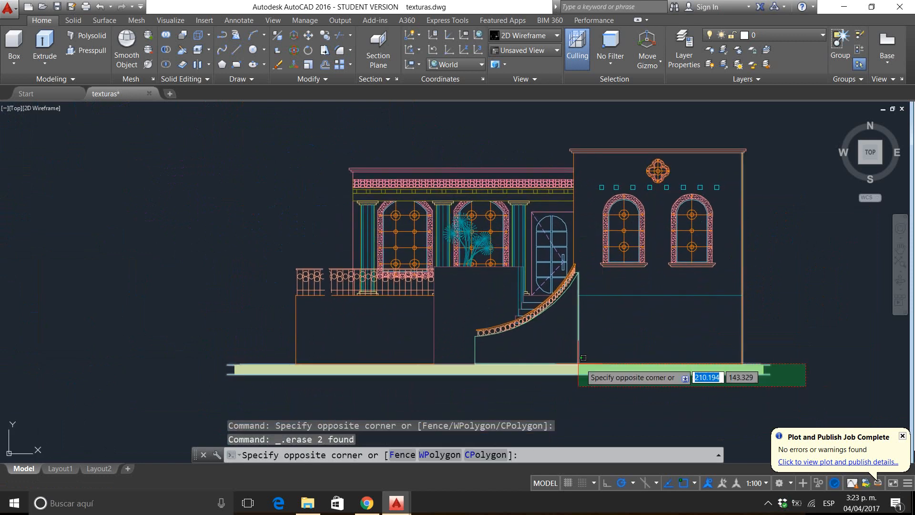
{"action": "left_click", "coordinate": [164, 369]}
{"action": "key", "text": "Delete"}
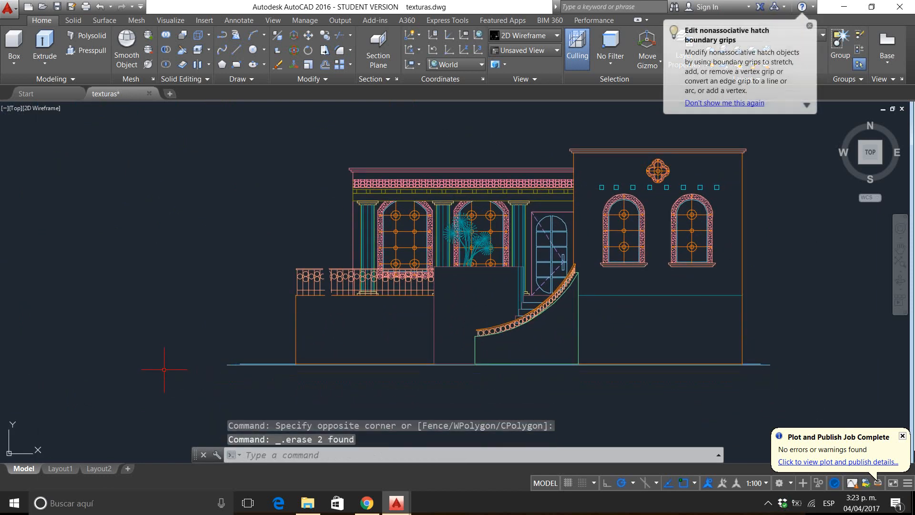
{"action": "left_click", "coordinate": [224, 365]}
{"action": "key", "text": "Delete"}
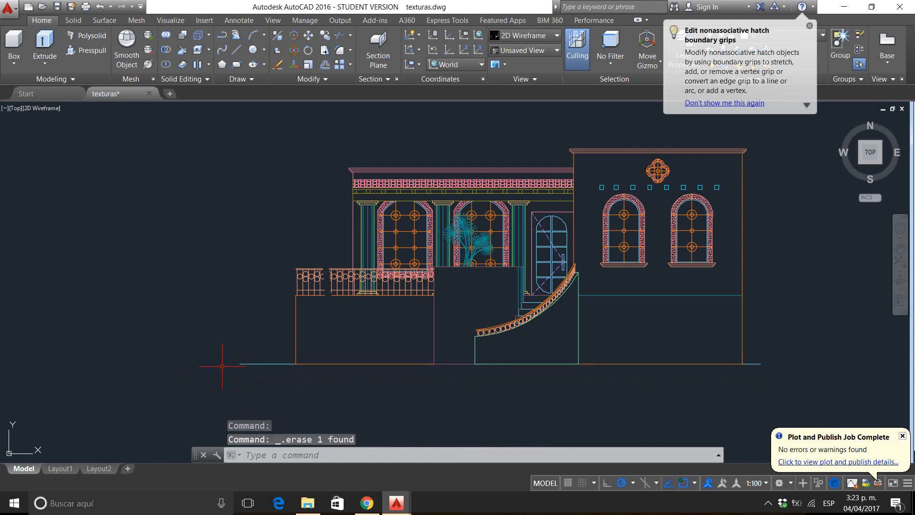
Step: Delete the plant in front of the second arched window and the speckled hatches in both window frames between the columns
{"action": "scroll", "coordinate": [418, 243], "scroll_direction": "up", "scroll_amount": 6}
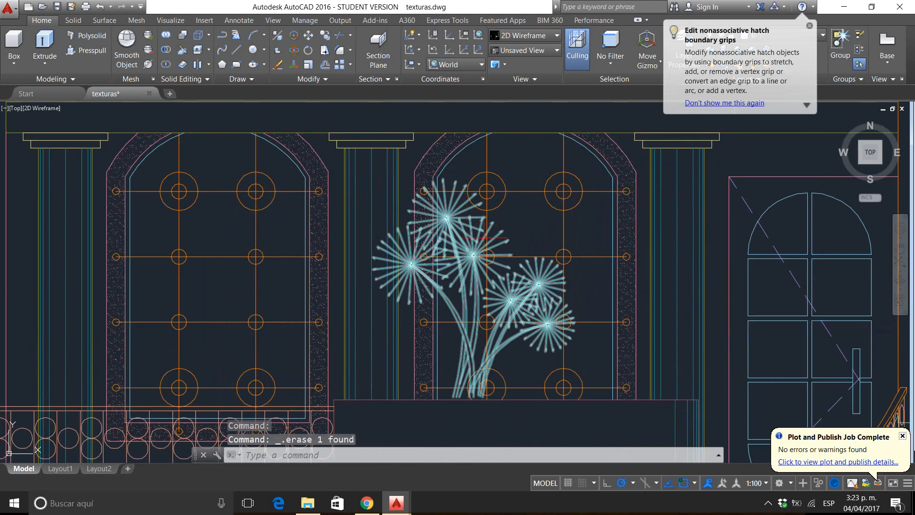
{"action": "left_click", "coordinate": [442, 244]}
{"action": "key", "text": "Delete"}
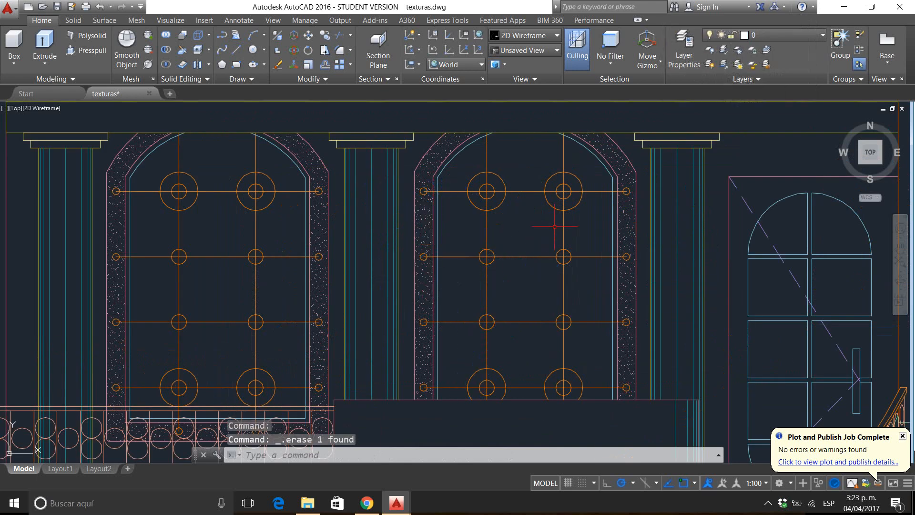
{"action": "left_click", "coordinate": [627, 217]}
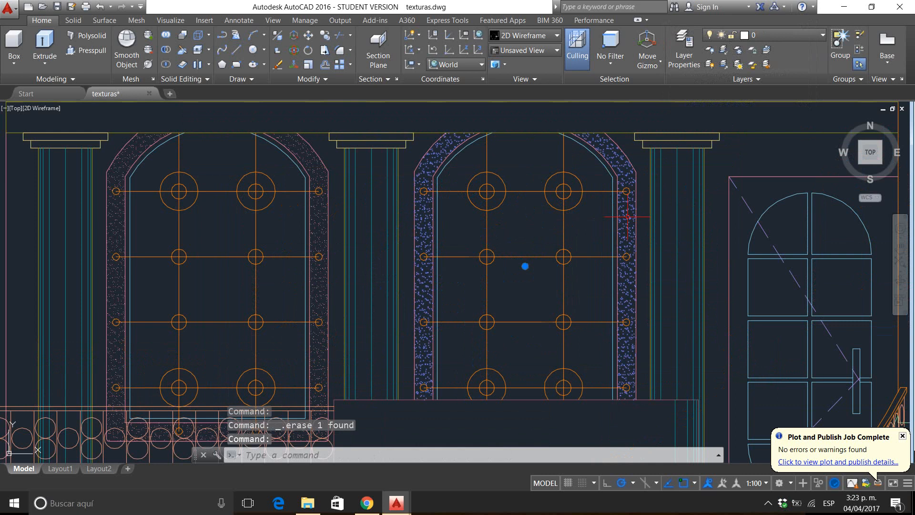
{"action": "key", "text": "Delete"}
{"action": "left_click", "coordinate": [320, 205]}
{"action": "key", "text": "Delete"}
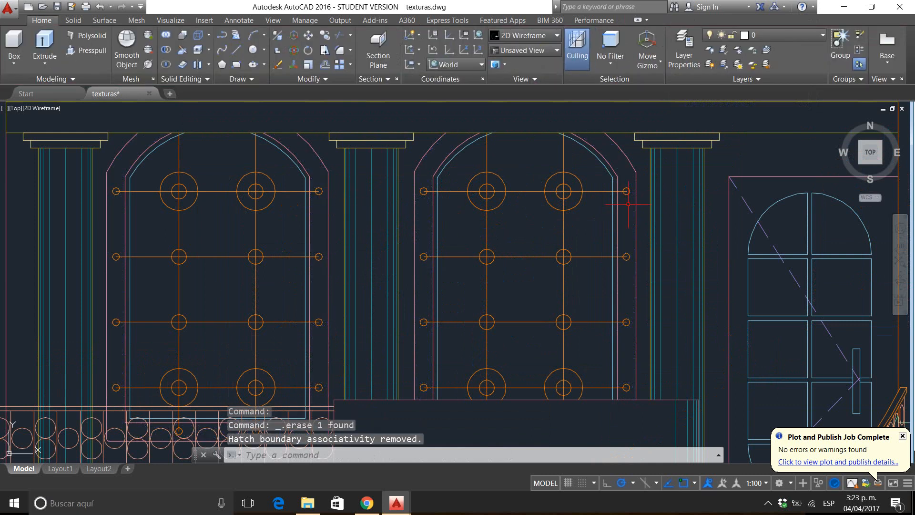
Step: Delete the dashed diagonal opening lines across the entrance door
{"action": "scroll", "coordinate": [634, 205], "scroll_direction": "down", "scroll_amount": 3}
{"action": "scroll", "coordinate": [536, 260], "scroll_direction": "up", "scroll_amount": 3}
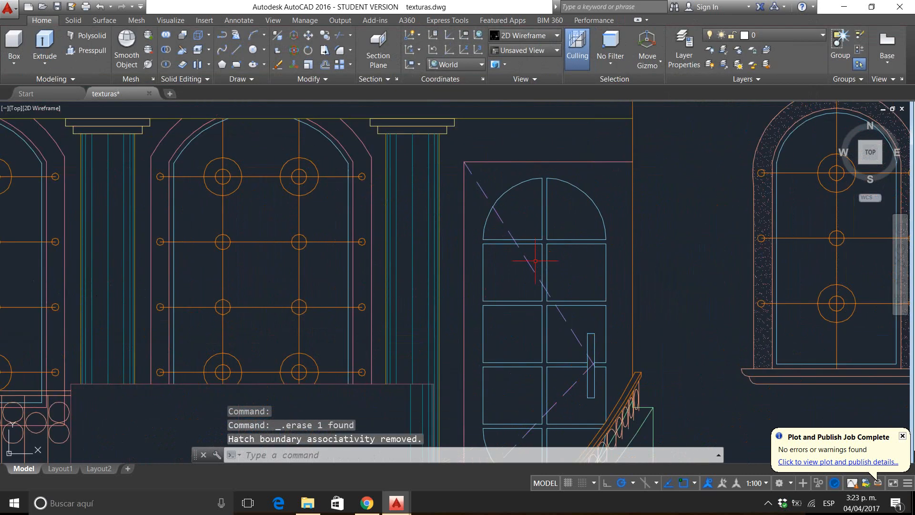
{"action": "left_click", "coordinate": [530, 260]}
{"action": "key", "text": "Delete"}
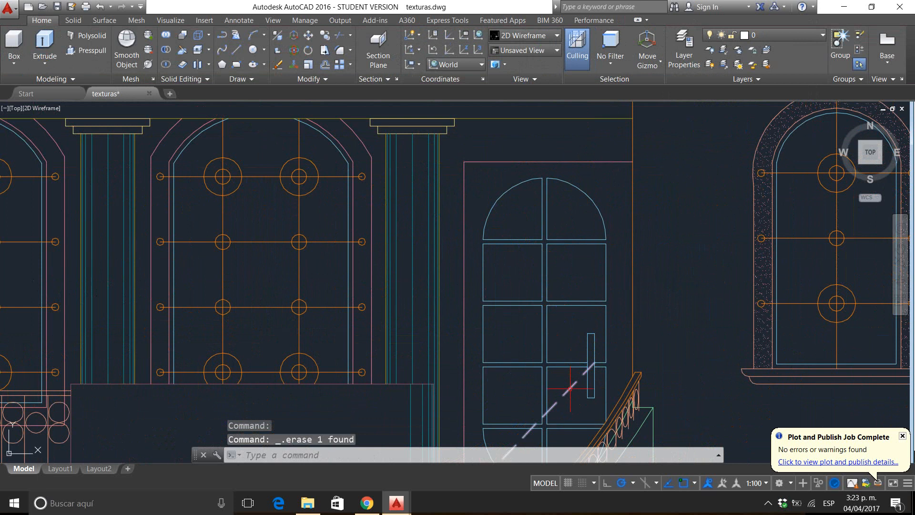
Step: Delete the speckled hatches from the arched window frames and the quatrefoil ornament on the facade's right-hand block
{"action": "left_click", "coordinate": [763, 266]}
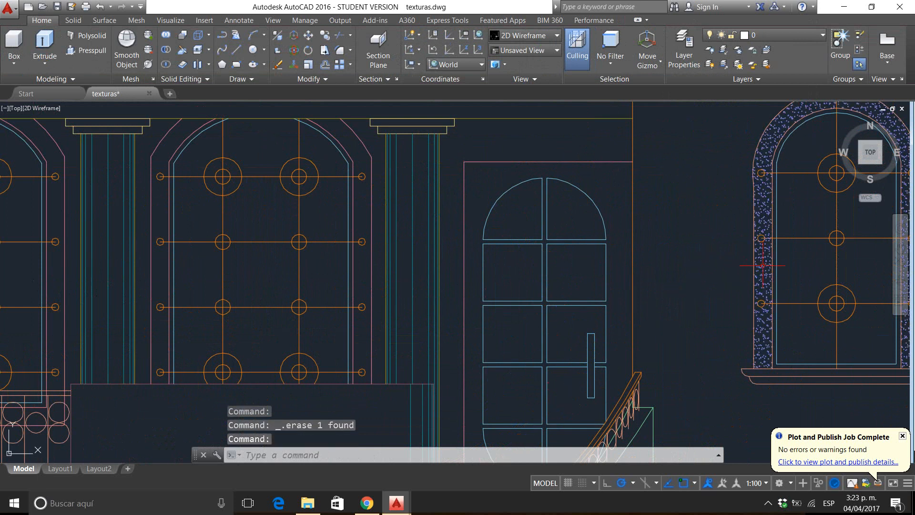
{"action": "key", "text": "Delete"}
{"action": "scroll", "coordinate": [719, 226], "scroll_direction": "down", "scroll_amount": 2}
{"action": "left_click_drag", "start_coordinate": [680, 218], "coordinate": [547, 317]}
{"action": "scroll", "coordinate": [740, 154], "scroll_direction": "up", "scroll_amount": 6}
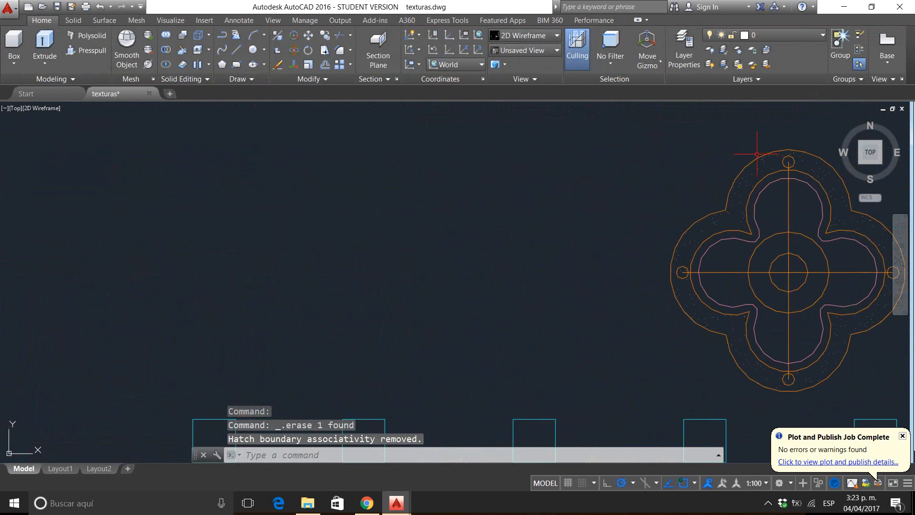
{"action": "left_click", "coordinate": [745, 184]}
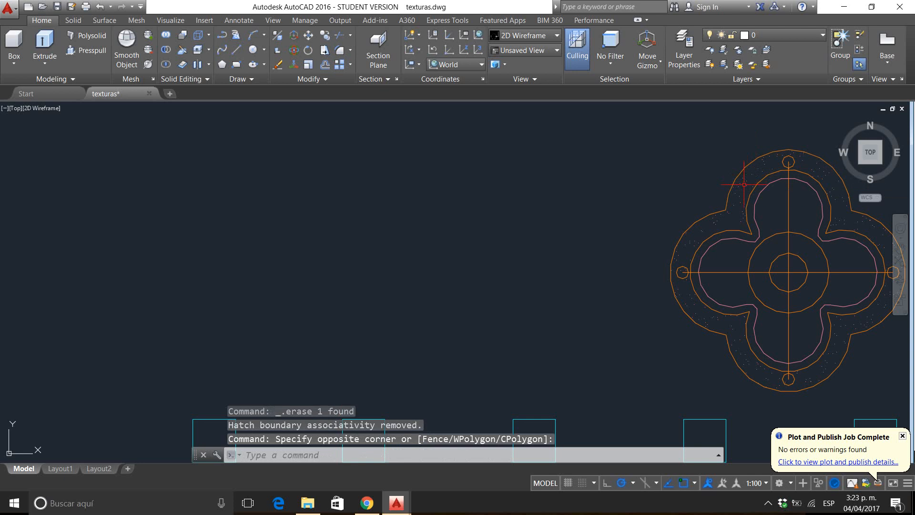
{"action": "left_click", "coordinate": [730, 203]}
{"action": "key", "text": "Delete"}
{"action": "scroll", "coordinate": [733, 197], "scroll_direction": "down", "scroll_amount": 2}
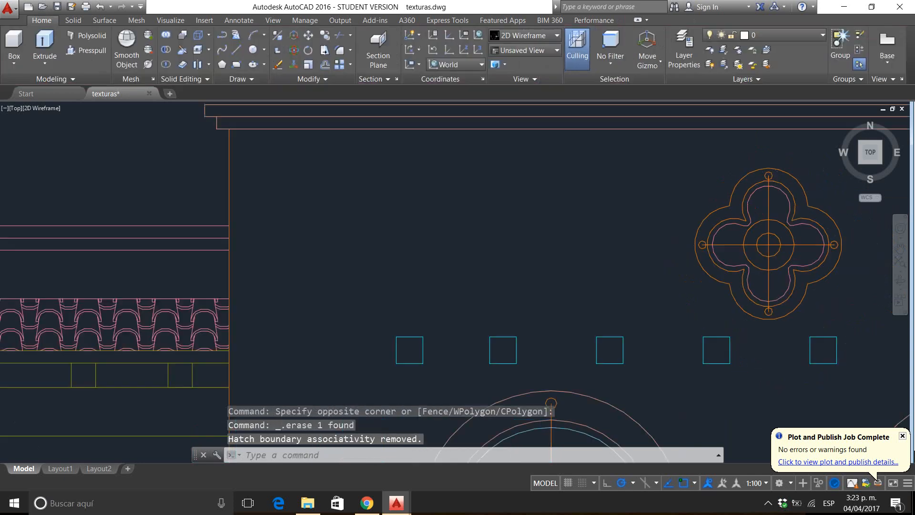
{"action": "scroll", "coordinate": [734, 197], "scroll_direction": "down", "scroll_amount": 6}
{"action": "left_click_drag", "start_coordinate": [590, 267], "coordinate": [618, 158]}
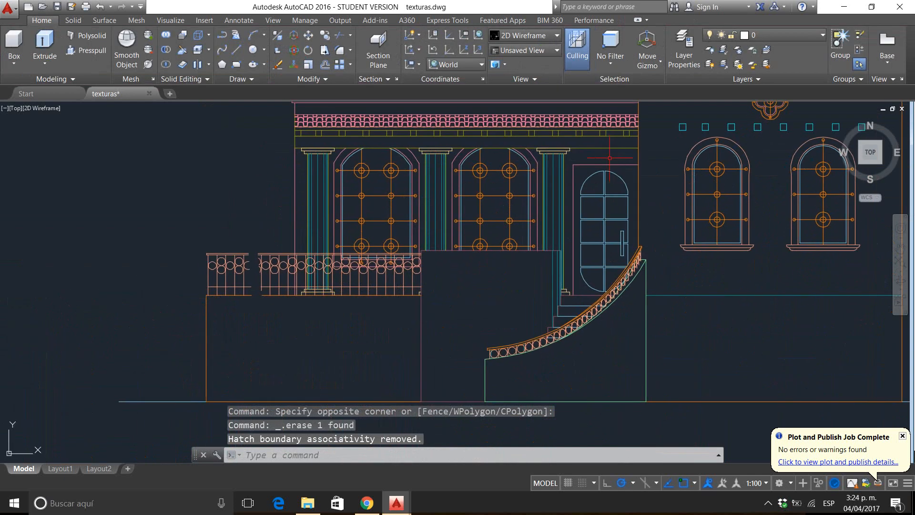
Step: Delete the seven vertical fluting lines inside the leftmost column of the facade, keeping its outer edges
{"action": "scroll", "coordinate": [254, 241], "scroll_direction": "up", "scroll_amount": 8}
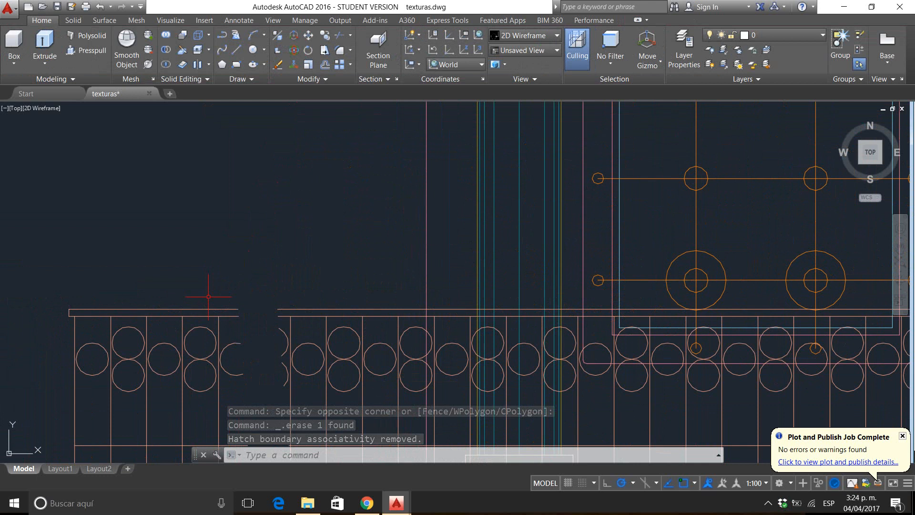
{"action": "scroll", "coordinate": [327, 325], "scroll_direction": "down", "scroll_amount": 4}
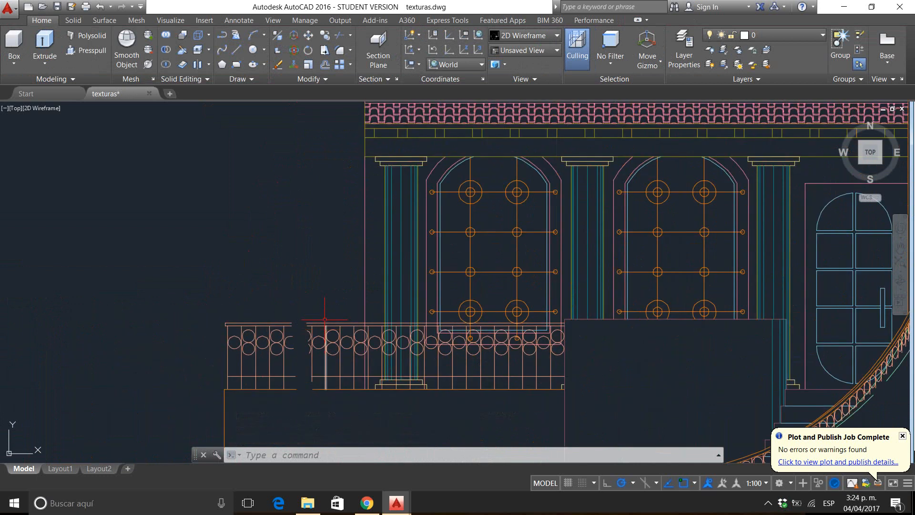
{"action": "scroll", "coordinate": [414, 181], "scroll_direction": "up", "scroll_amount": 9}
{"action": "left_click_drag", "start_coordinate": [419, 180], "coordinate": [450, 272]}
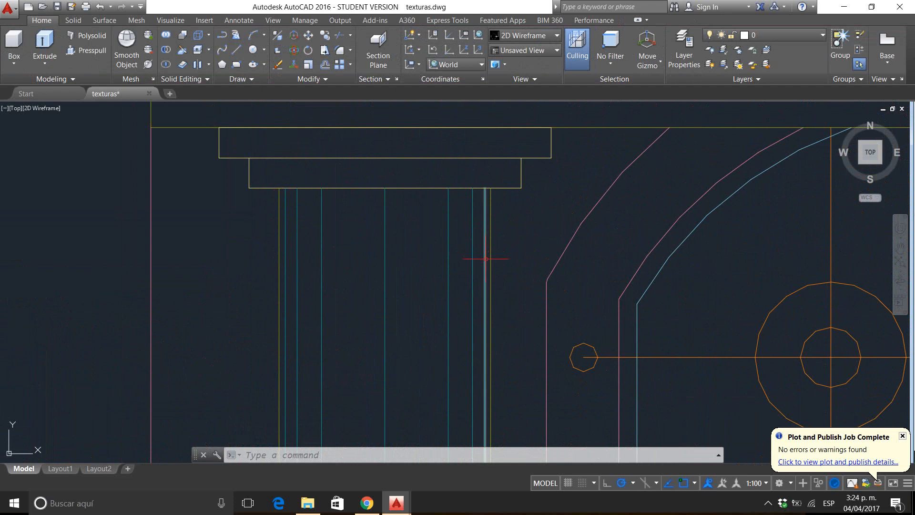
{"action": "left_click", "coordinate": [487, 260]}
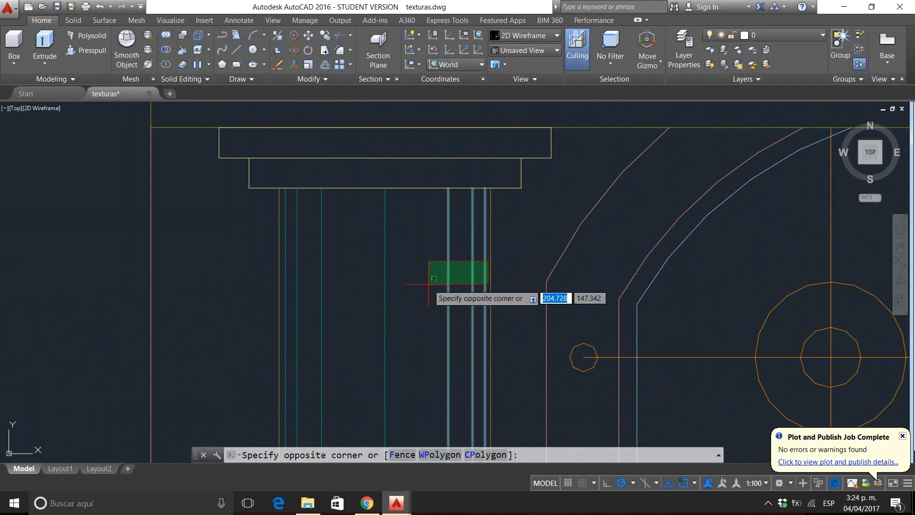
{"action": "left_click", "coordinate": [287, 302]}
{"action": "key", "text": "Delete"}
{"action": "scroll", "coordinate": [435, 242], "scroll_direction": "down", "scroll_amount": 5}
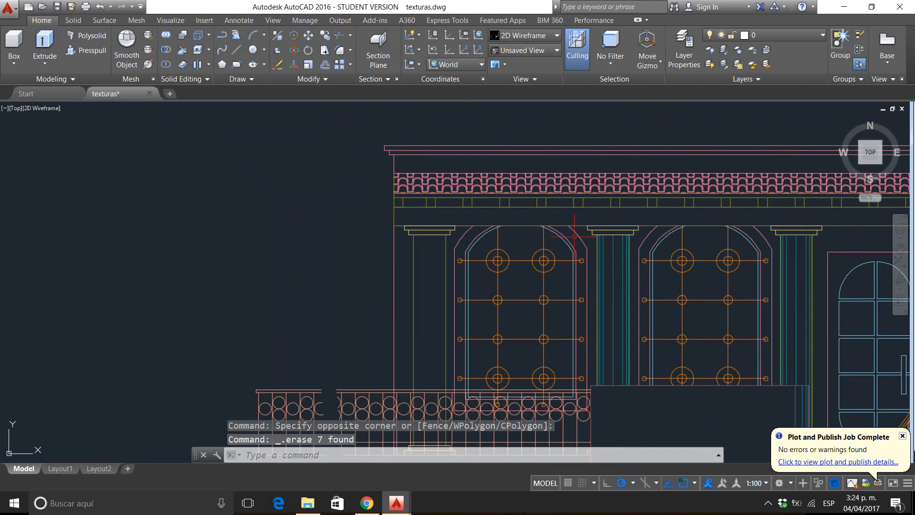
Step: Delete the seven vertical fluting lines inside the middle column between the two arched windows
{"action": "scroll", "coordinate": [673, 247], "scroll_direction": "up", "scroll_amount": 6}
{"action": "left_click_drag", "start_coordinate": [380, 240], "coordinate": [549, 254]}
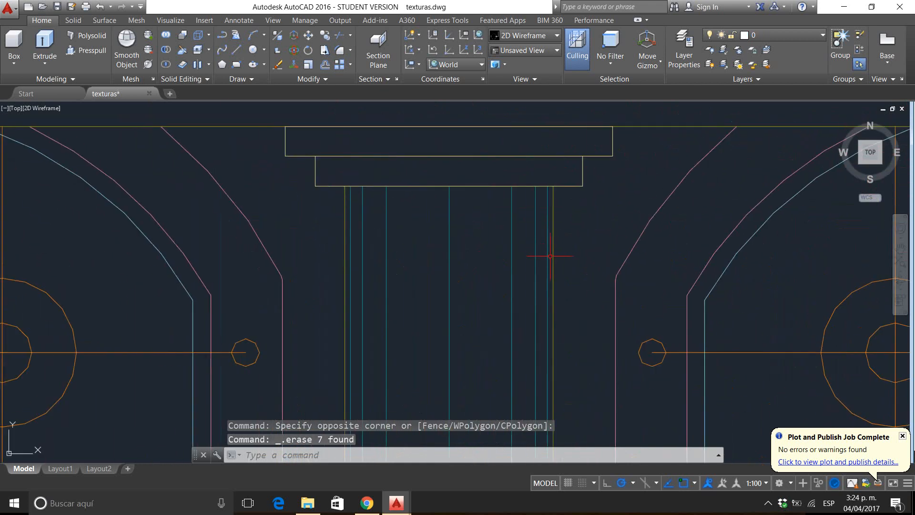
{"action": "left_click", "coordinate": [550, 256]}
{"action": "left_click", "coordinate": [349, 318]}
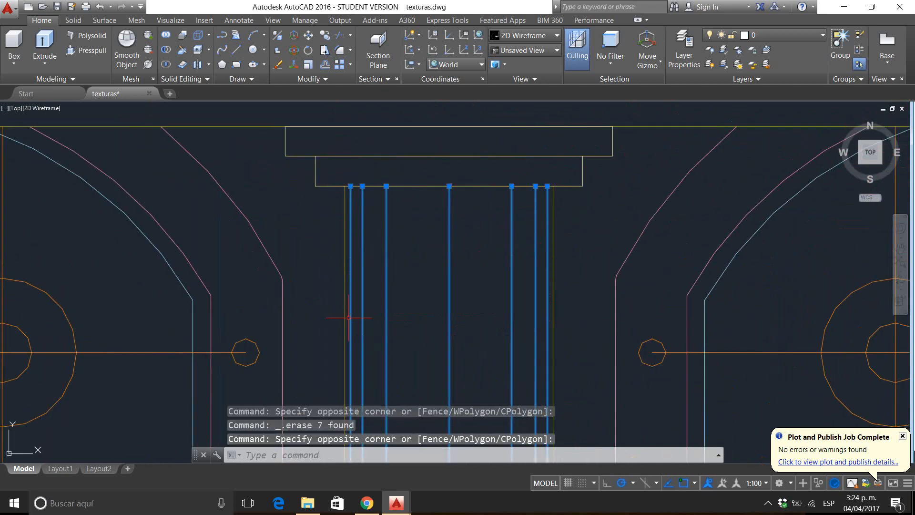
{"action": "key", "text": "Delete"}
{"action": "scroll", "coordinate": [415, 272], "scroll_direction": "down", "scroll_amount": 5}
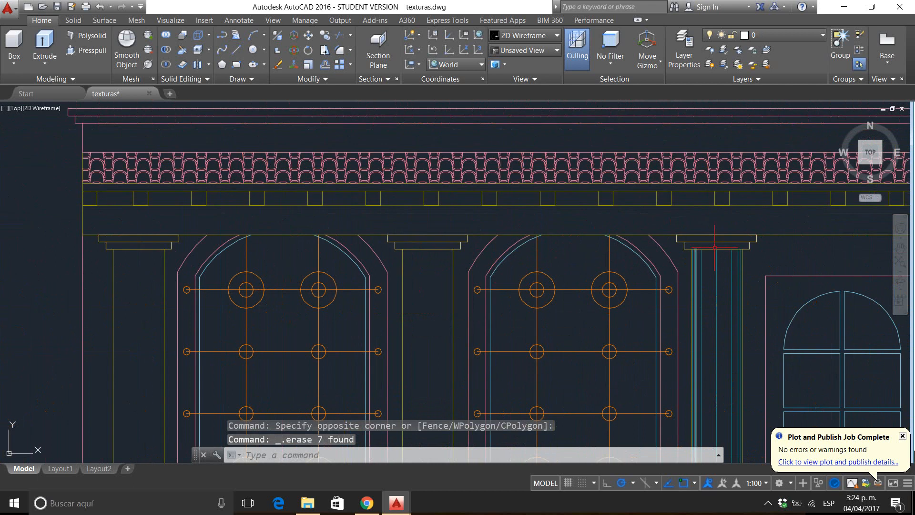
Step: Delete the seven vertical fluting lines inside the column beside the entrance door
{"action": "scroll", "coordinate": [714, 247], "scroll_direction": "up", "scroll_amount": 8}
{"action": "left_click", "coordinate": [687, 287]}
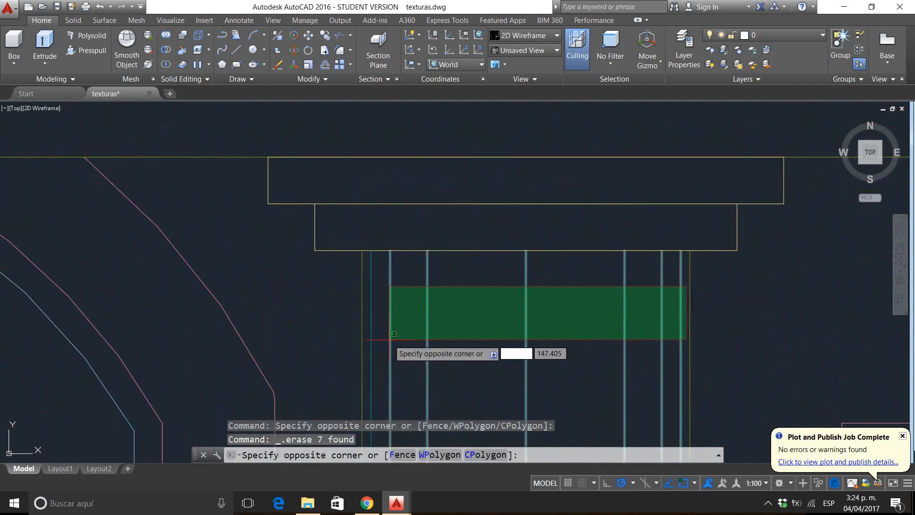
{"action": "left_click", "coordinate": [367, 339]}
{"action": "key", "text": "Delete"}
{"action": "scroll", "coordinate": [425, 299], "scroll_direction": "down", "scroll_amount": 6}
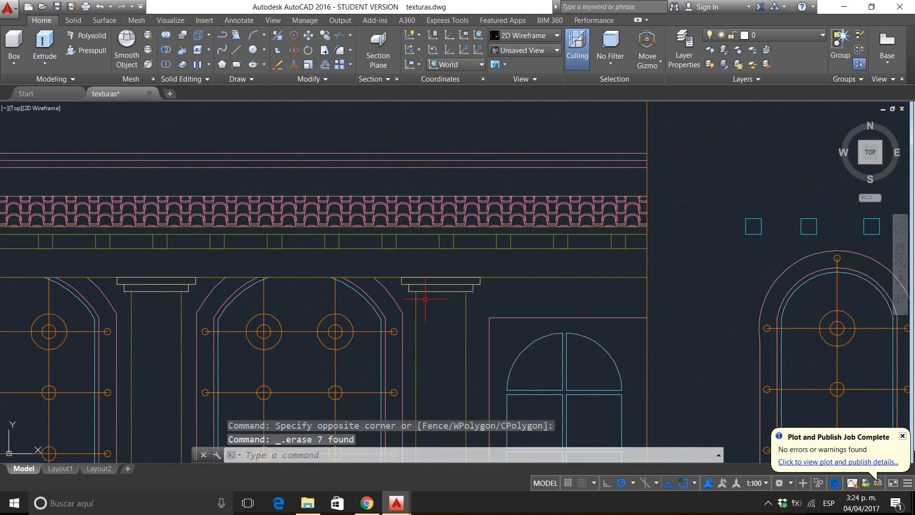
Step: Delete the pink roof-tile hatch from the band above the columns
{"action": "left_click_drag", "start_coordinate": [519, 296], "coordinate": [345, 217]}
{"action": "left_click_drag", "start_coordinate": [287, 325], "coordinate": [441, 249]}
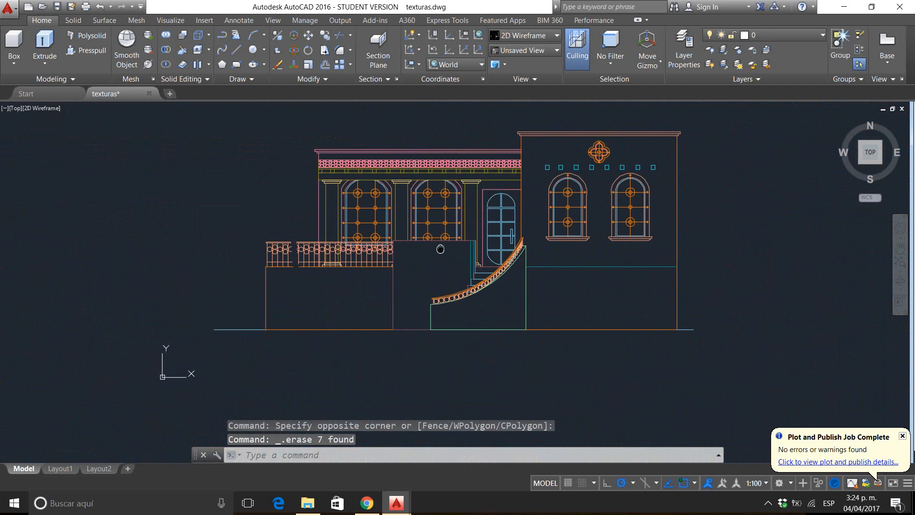
{"action": "scroll", "coordinate": [345, 163], "scroll_direction": "up", "scroll_amount": 10}
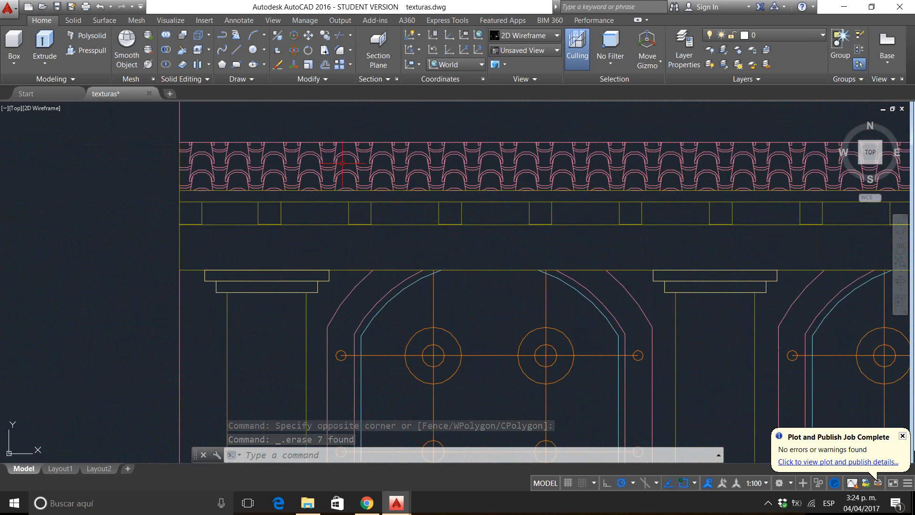
{"action": "left_click", "coordinate": [248, 177]}
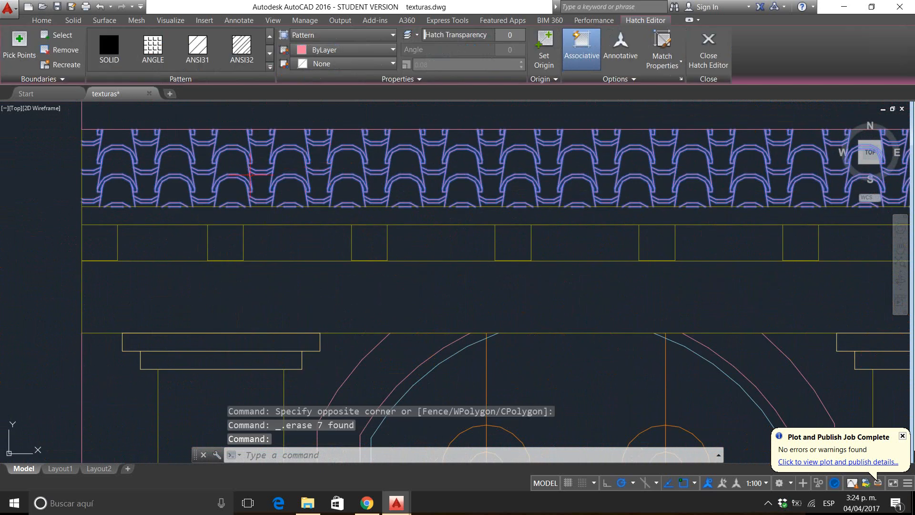
{"action": "key", "text": "Delete"}
{"action": "scroll", "coordinate": [292, 172], "scroll_direction": "down", "scroll_amount": 8}
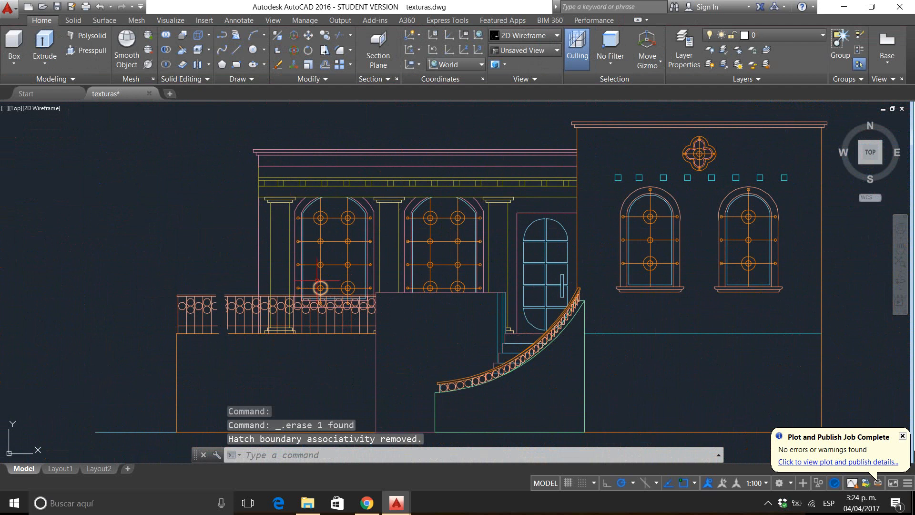
Step: Copy the balustrade's single circle, circle pair and post beside the gap 0.300 to the left to fill the gap
{"action": "left_click_drag", "start_coordinate": [321, 288], "coordinate": [444, 232]}
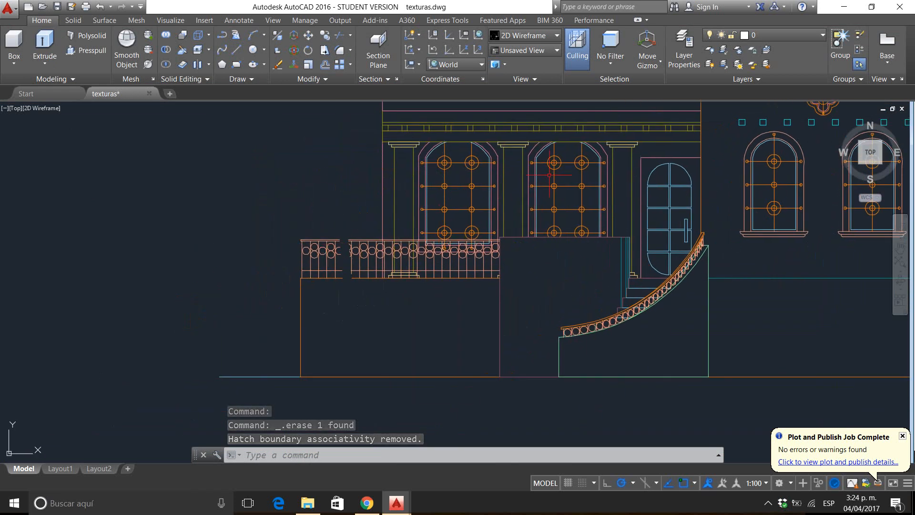
{"action": "scroll", "coordinate": [334, 264], "scroll_direction": "up", "scroll_amount": 6}
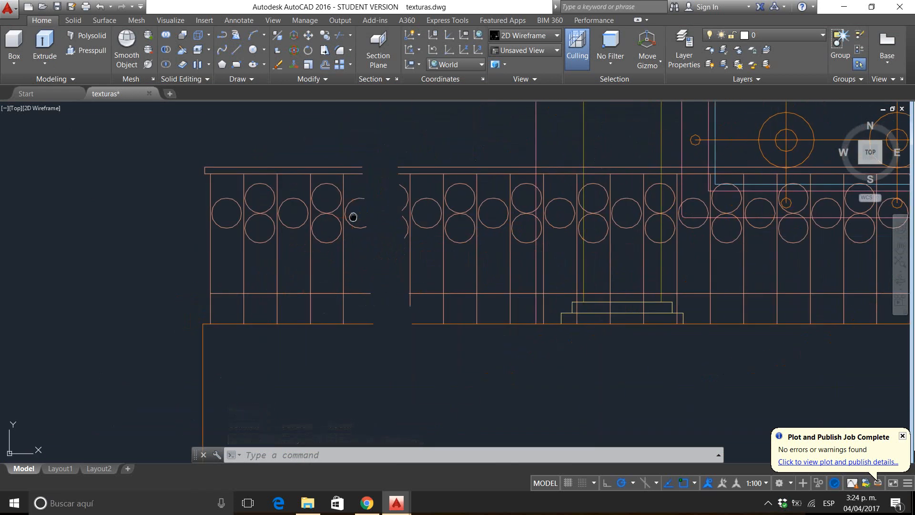
{"action": "scroll", "coordinate": [354, 217], "scroll_direction": "up", "scroll_amount": 3}
{"action": "scroll", "coordinate": [357, 238], "scroll_direction": "down", "scroll_amount": 1}
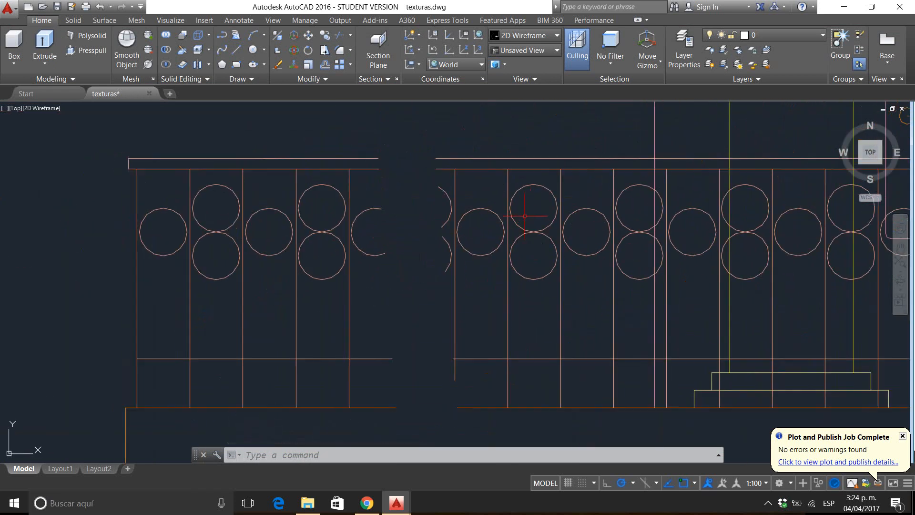
{"action": "left_click", "coordinate": [545, 205]}
{"action": "left_click", "coordinate": [490, 251]}
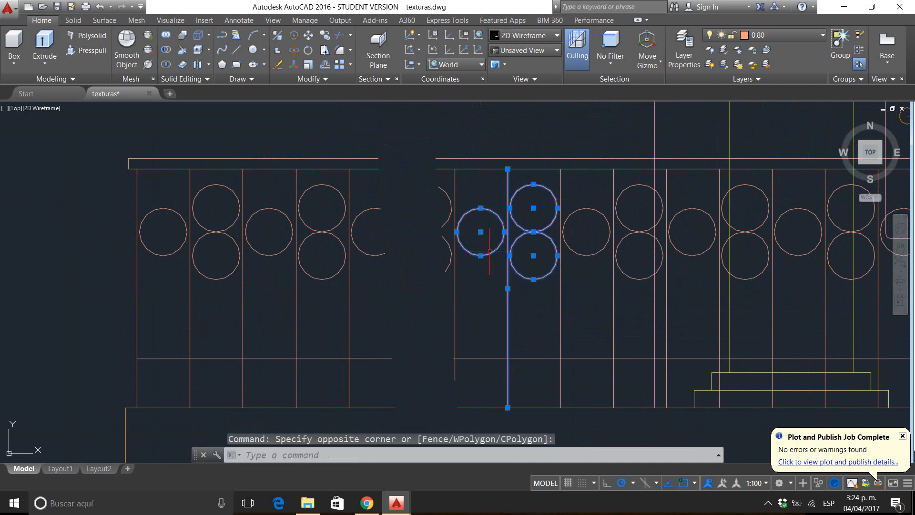
{"action": "left_click", "coordinate": [327, 38]}
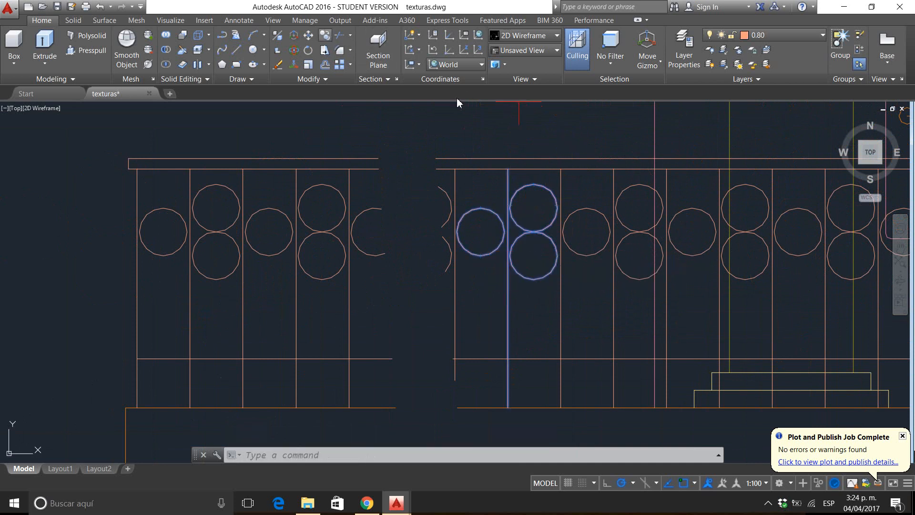
{"action": "left_click", "coordinate": [561, 168]}
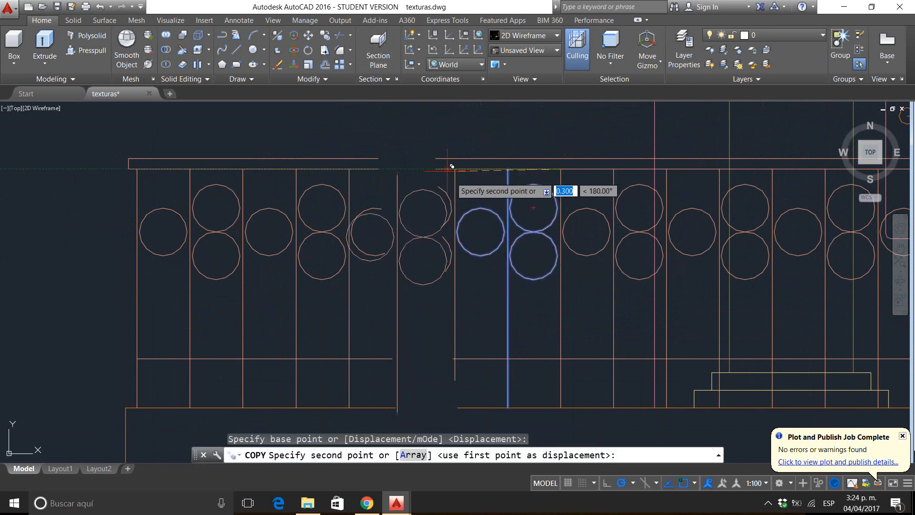
{"action": "left_click", "coordinate": [456, 169]}
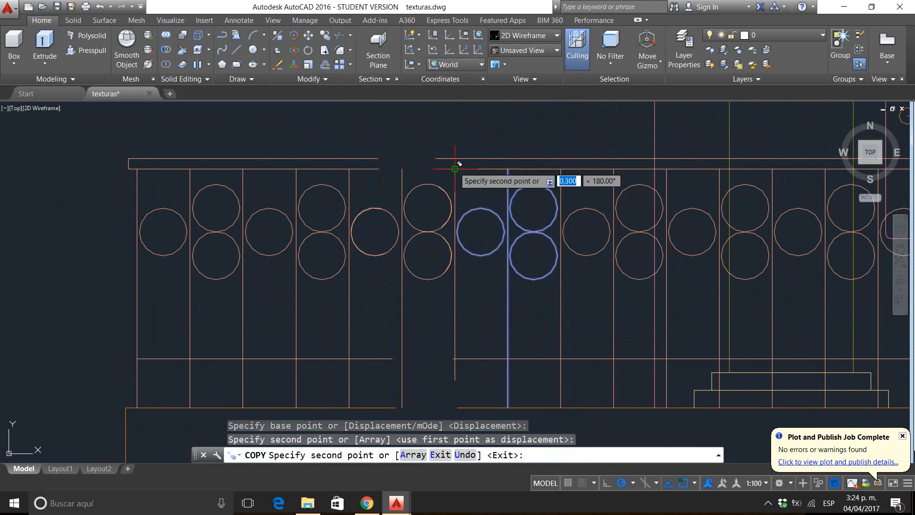
{"action": "key", "text": "Return"}
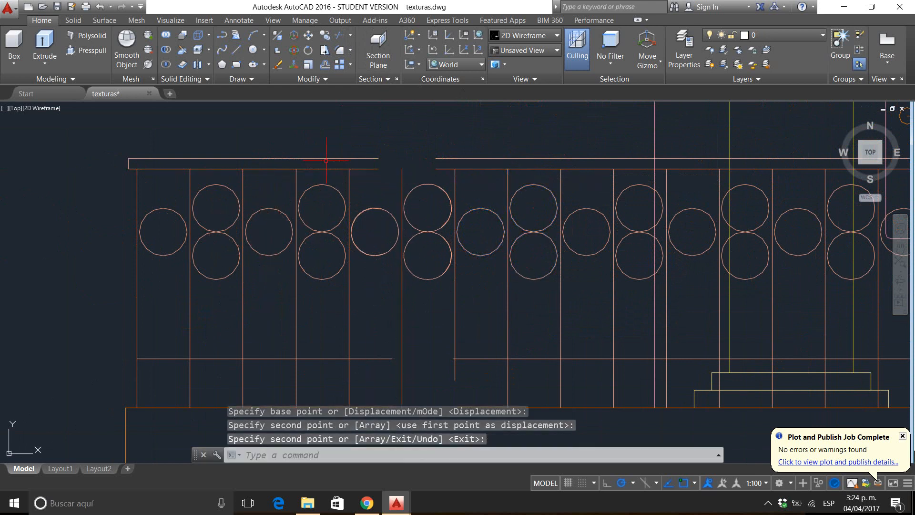
Step: Stretch the balustrade's lower rail and the base line beneath it leftward across the gap to meet the remaining line ends
{"action": "left_click", "coordinate": [480, 343]}
{"action": "left_click", "coordinate": [454, 361]}
{"action": "left_click", "coordinate": [453, 358]}
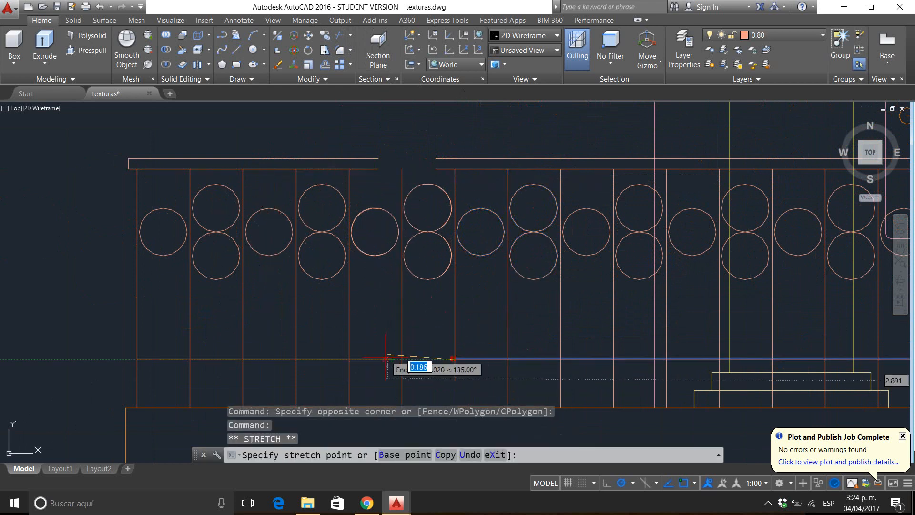
{"action": "left_click", "coordinate": [392, 359]}
{"action": "left_click_drag", "start_coordinate": [396, 335], "coordinate": [403, 286]}
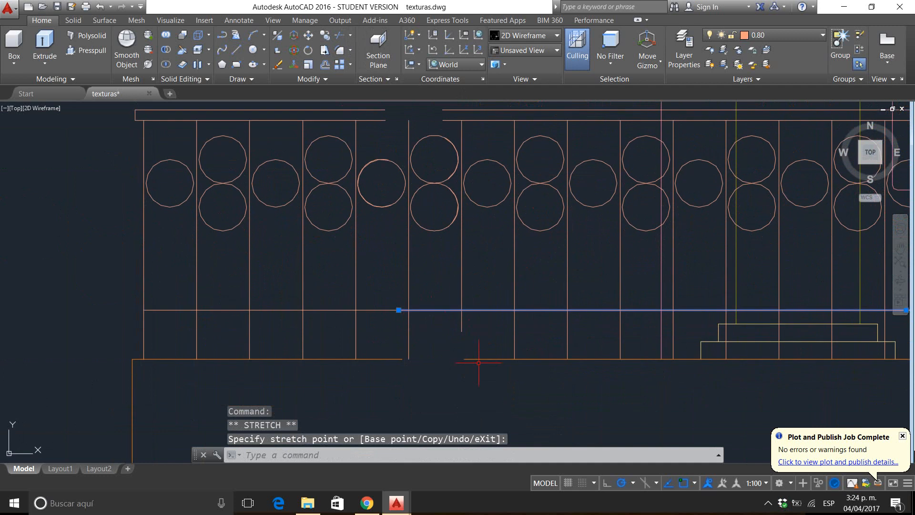
{"action": "left_click", "coordinate": [479, 362]}
{"action": "left_click", "coordinate": [454, 330]}
{"action": "left_click", "coordinate": [464, 359]}
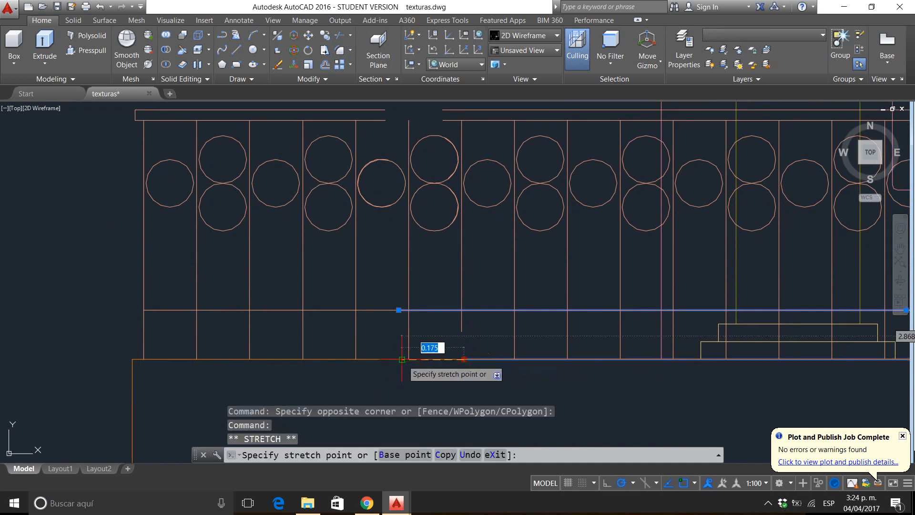
{"action": "key", "text": "Escape"}
{"action": "key", "text": "Escape"}
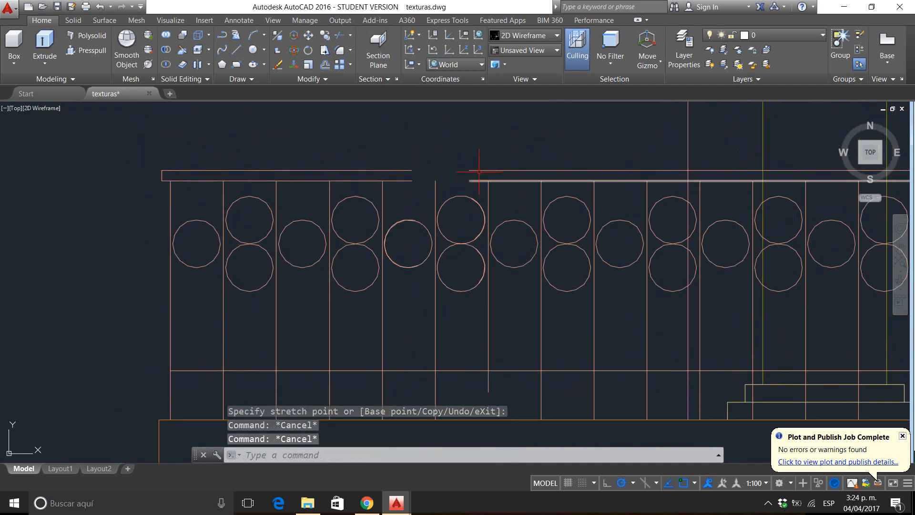
Step: Stretch both handrail lines on top of the balustrade leftward across the gap to meet the left-hand rail ends
{"action": "left_click", "coordinate": [479, 172]}
{"action": "left_click", "coordinate": [465, 188]}
{"action": "left_click", "coordinate": [470, 181]}
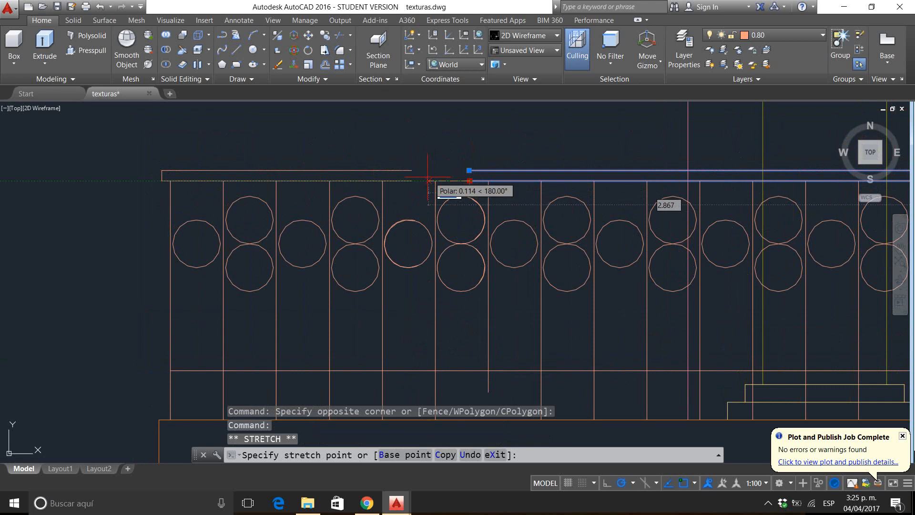
{"action": "left_click", "coordinate": [412, 181]}
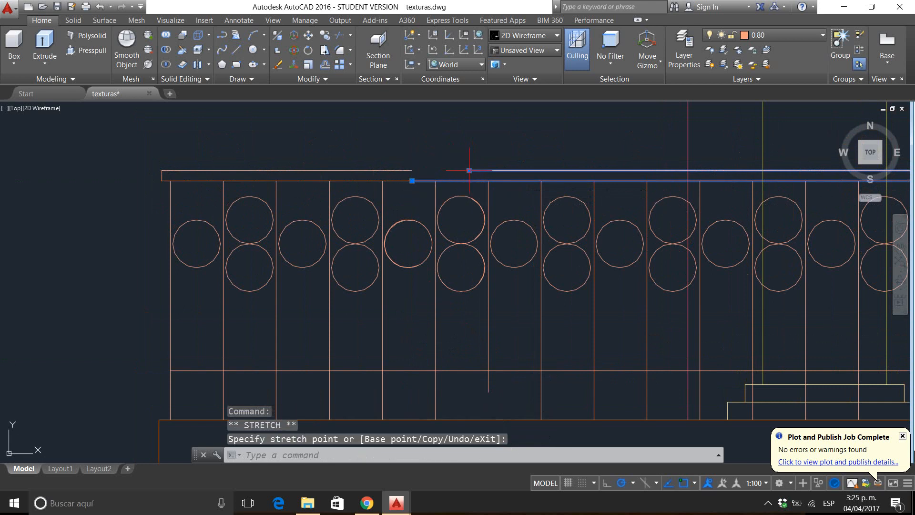
{"action": "left_click", "coordinate": [469, 170]}
{"action": "left_click", "coordinate": [412, 170]}
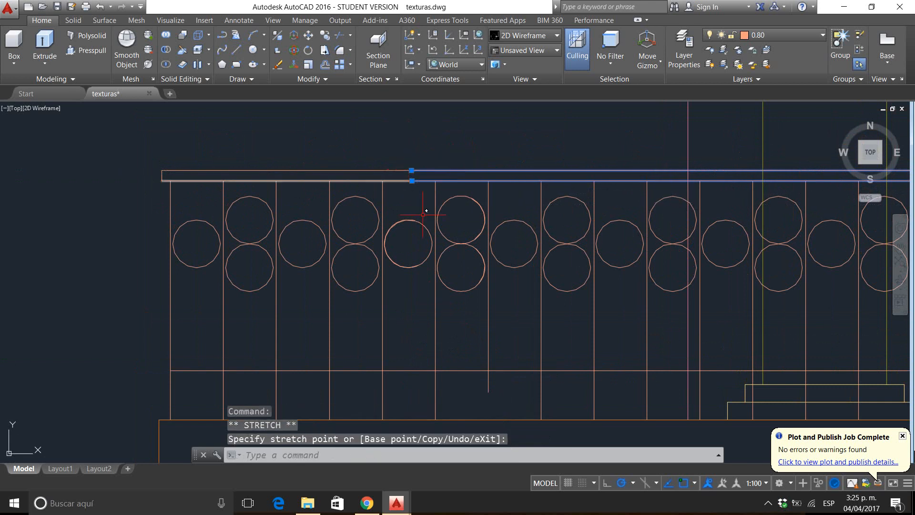
Step: Stretch the shortened balustrade post down to the base line and clear the selection
{"action": "left_click", "coordinate": [499, 338]}
{"action": "left_click", "coordinate": [476, 350]}
{"action": "left_click", "coordinate": [488, 391]}
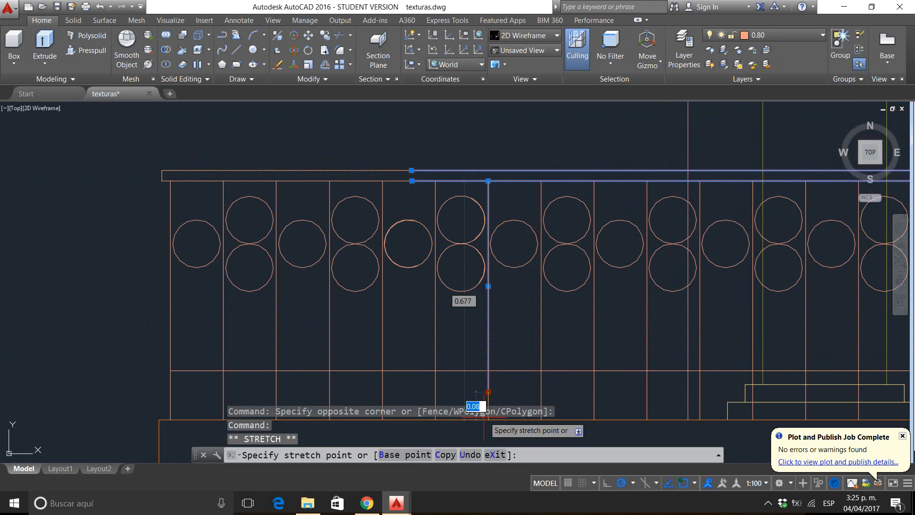
{"action": "left_click_drag", "start_coordinate": [484, 418], "coordinate": [488, 371]}
{"action": "key", "text": "Escape"}
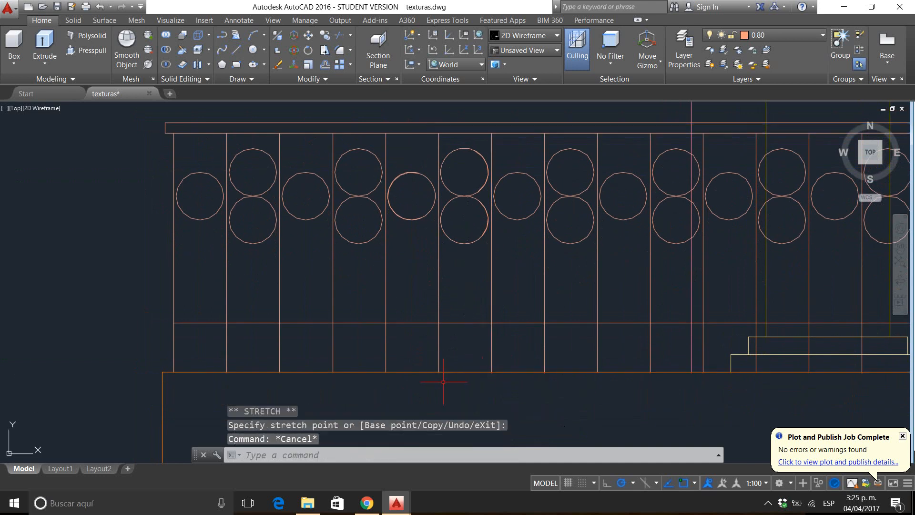
{"action": "key", "text": "Escape"}
{"action": "key", "text": "Escape"}
{"action": "scroll", "coordinate": [458, 334], "scroll_direction": "down", "scroll_amount": 6}
{"action": "left_click_drag", "start_coordinate": [474, 267], "coordinate": [359, 286]}
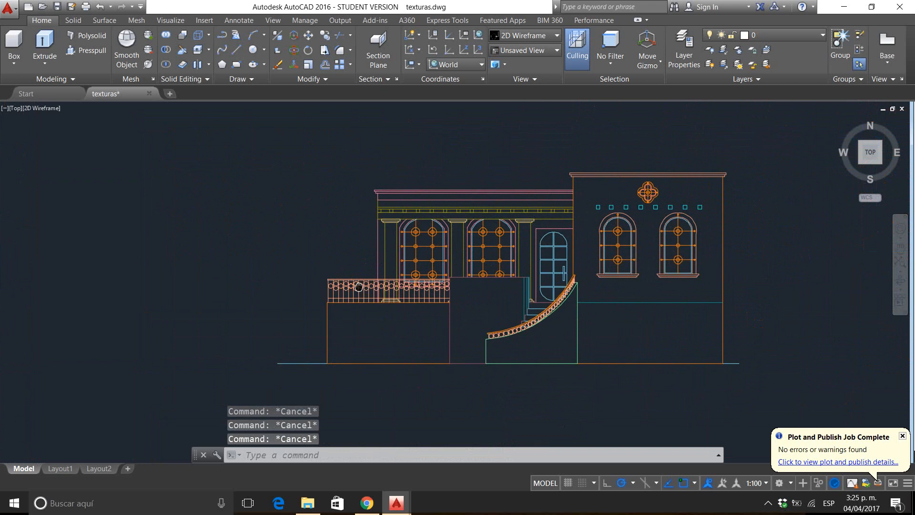
{"action": "scroll", "coordinate": [359, 286], "scroll_direction": "up", "scroll_amount": 2}
{"action": "right_click", "coordinate": [351, 220]}
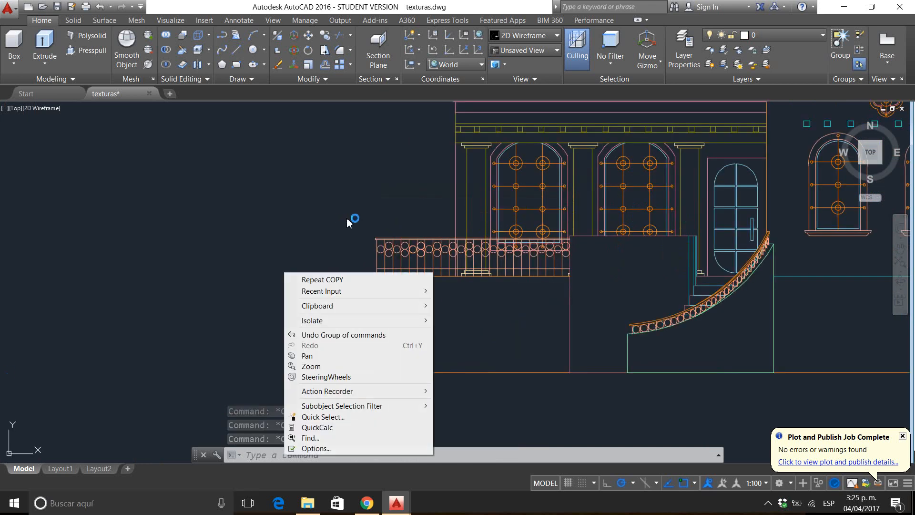
{"action": "left_click", "coordinate": [349, 215]}
{"action": "left_click", "coordinate": [315, 222]}
{"action": "scroll", "coordinate": [314, 228], "scroll_direction": "down", "scroll_amount": 2}
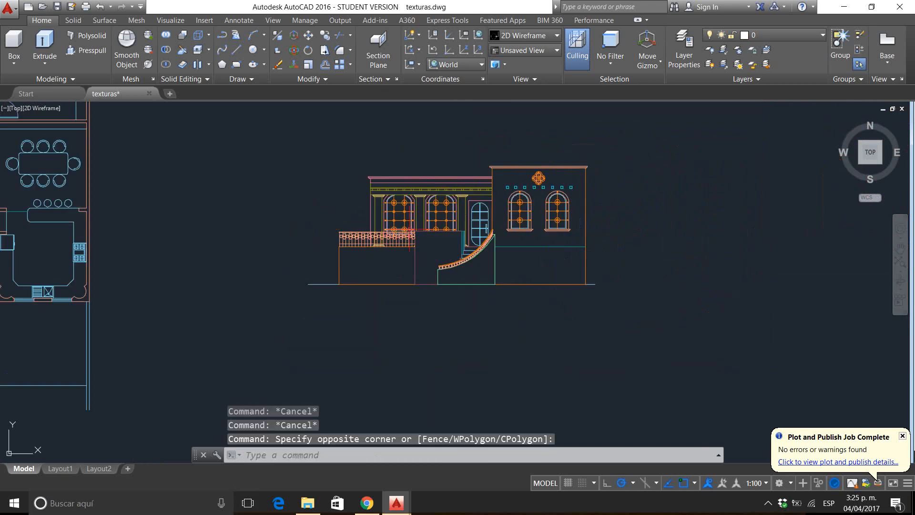
{"action": "scroll", "coordinate": [415, 222], "scroll_direction": "up", "scroll_amount": 1}
{"action": "mouse_move", "coordinate": [415, 221]}
{"action": "left_mouse_down"}
{"action": "mouse_move", "coordinate": [352, 263]}
{"action": "mouse_move", "coordinate": [371, 258]}
{"action": "left_mouse_up"}
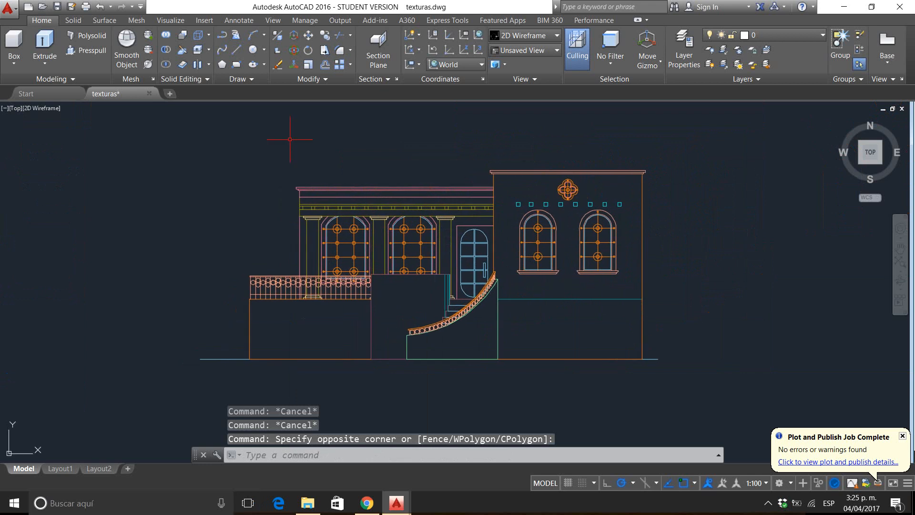
Step: Start a plot of the model with the PublishToWeb JPG.pc3 plotter and its default Sun Hi-Res (1600.00 x 1280.00 Pixels) paper size
{"action": "left_click", "coordinate": [8, 7]}
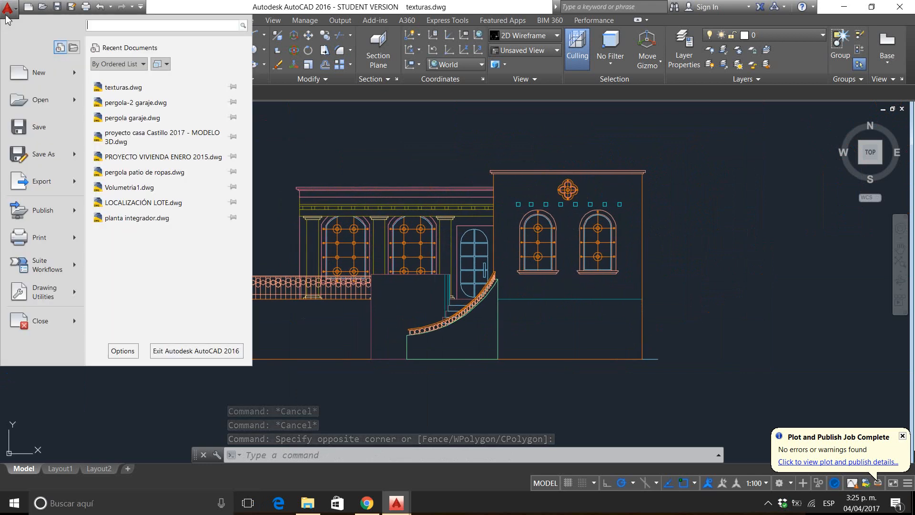
{"action": "left_click", "coordinate": [44, 239]}
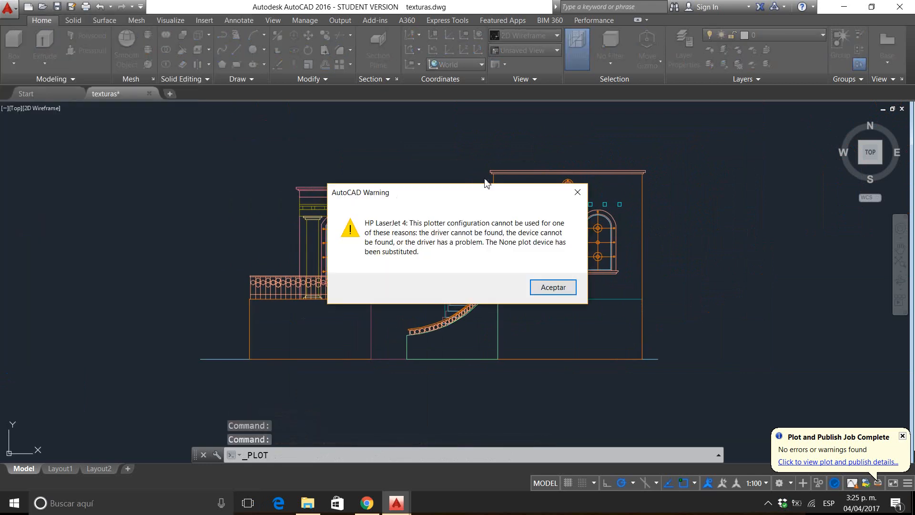
{"action": "left_click", "coordinate": [564, 288]}
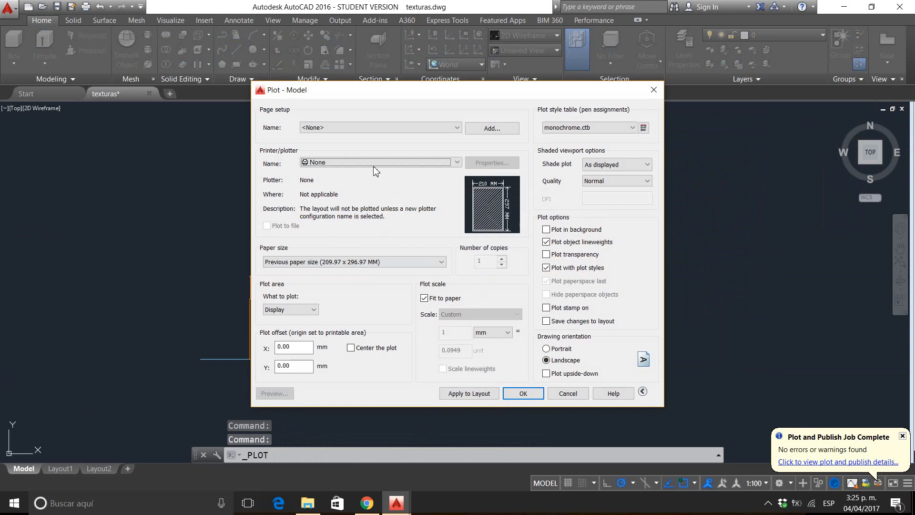
{"action": "left_click", "coordinate": [374, 163]}
{"action": "left_click", "coordinate": [358, 287]}
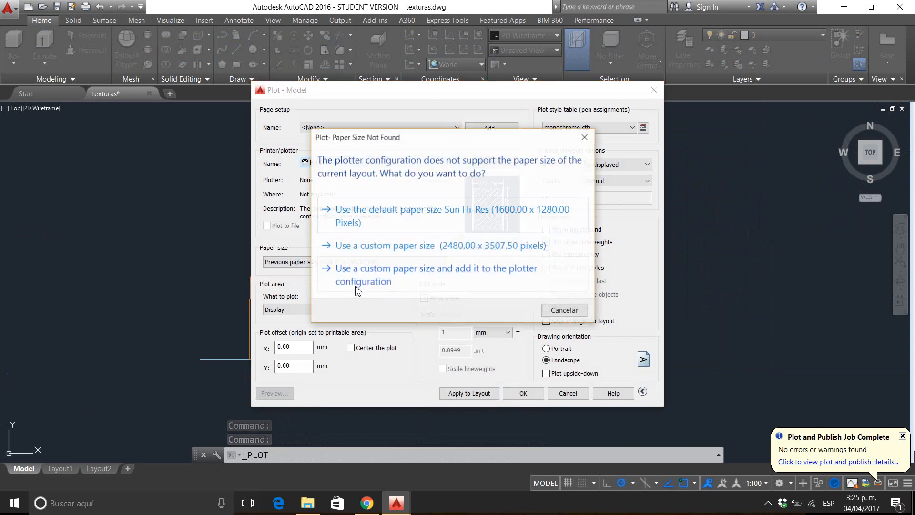
{"action": "left_click", "coordinate": [409, 219]}
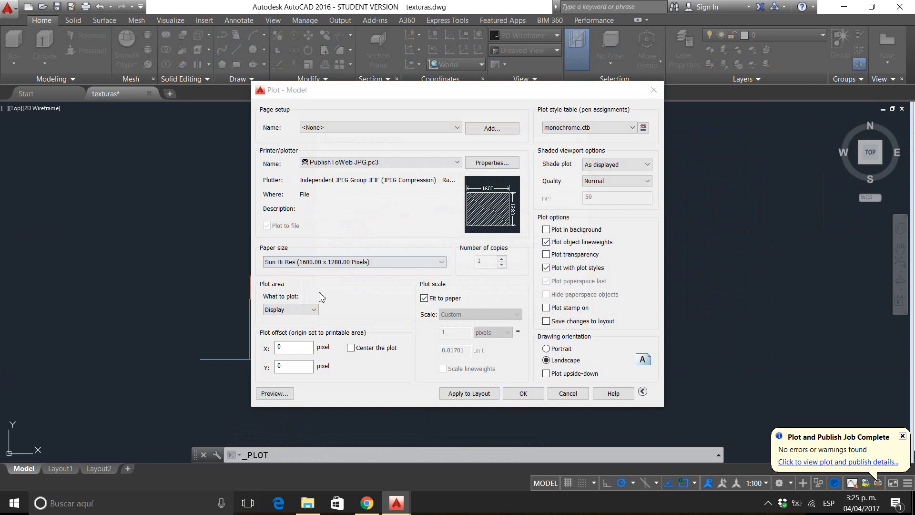
Step: Set the plot area to a window around the whole facade elevation and center the plot
{"action": "left_click", "coordinate": [315, 310]}
{"action": "left_click", "coordinate": [282, 342]}
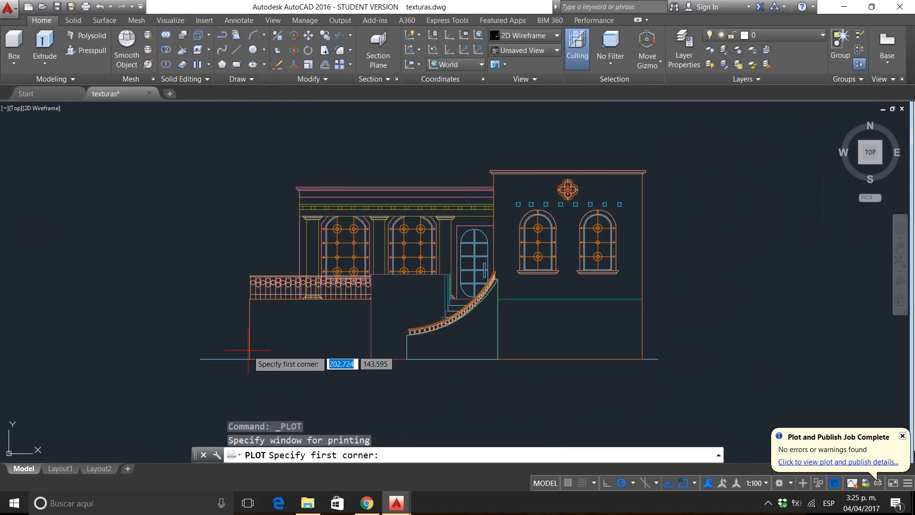
{"action": "left_click", "coordinate": [197, 366]}
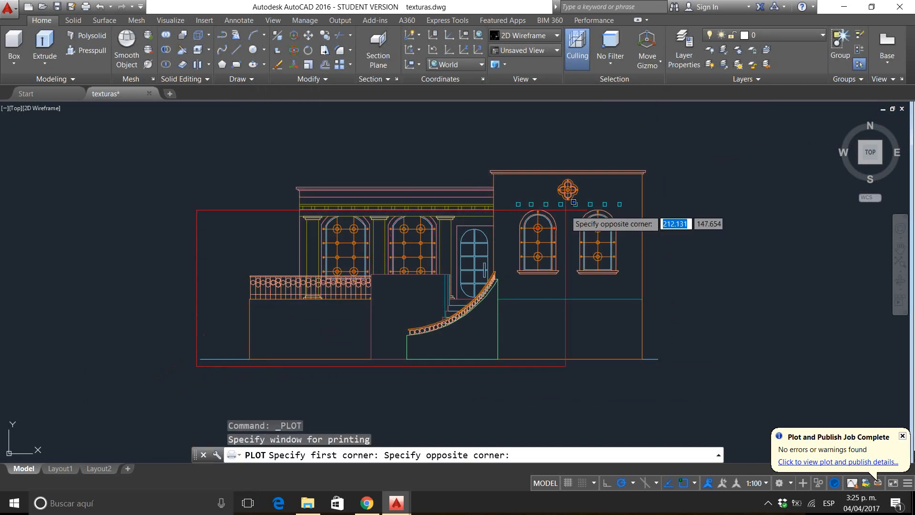
{"action": "left_click", "coordinate": [669, 162]}
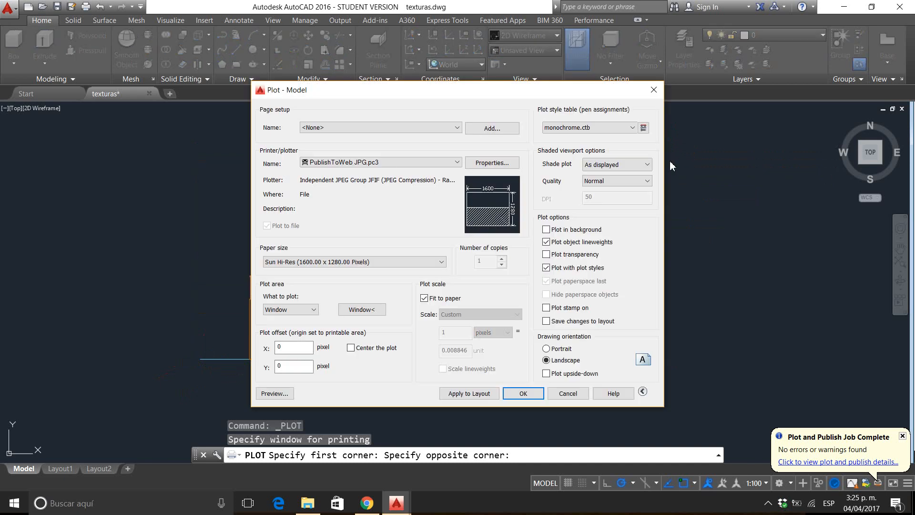
{"action": "left_click", "coordinate": [352, 348]}
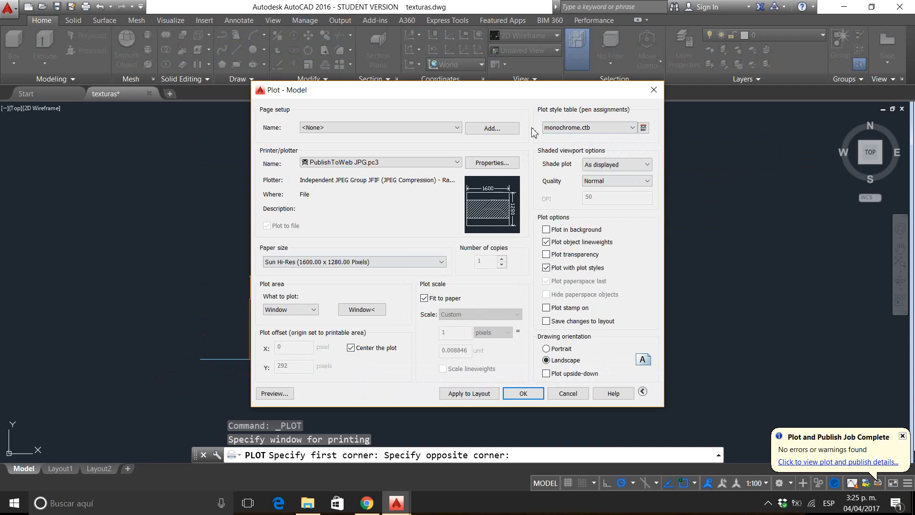
Step: Preview the facade plot and plot it to a JPG file named fachada in the Nueva carpeta folder
{"action": "mouse_move", "coordinate": [485, 96]}
{"action": "left_mouse_down"}
{"action": "mouse_move", "coordinate": [536, 293]}
{"action": "mouse_move", "coordinate": [615, 393]}
{"action": "mouse_move", "coordinate": [542, 82]}
{"action": "left_mouse_up"}
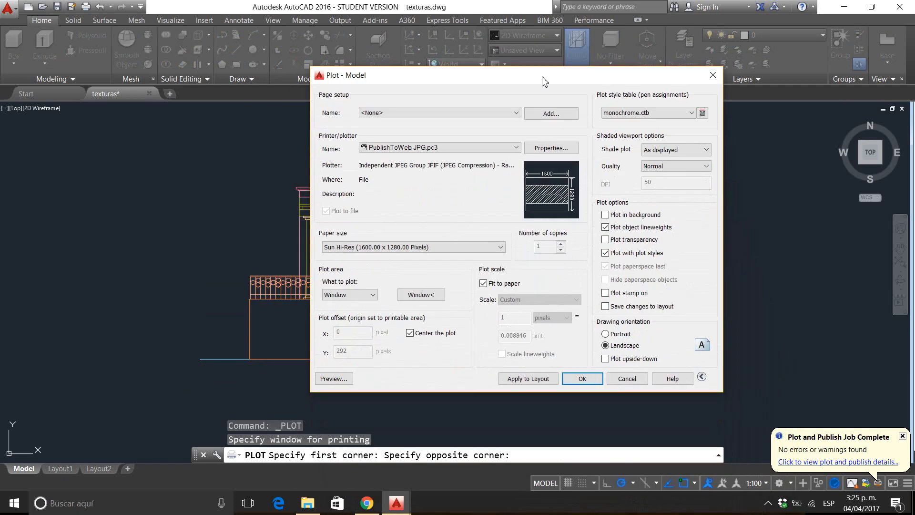
{"action": "left_click", "coordinate": [342, 380]}
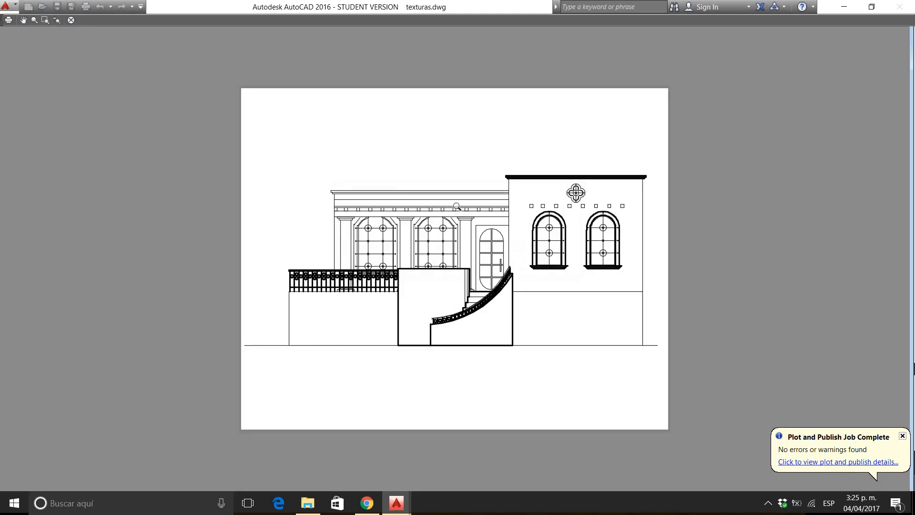
{"action": "right_click", "coordinate": [457, 207]}
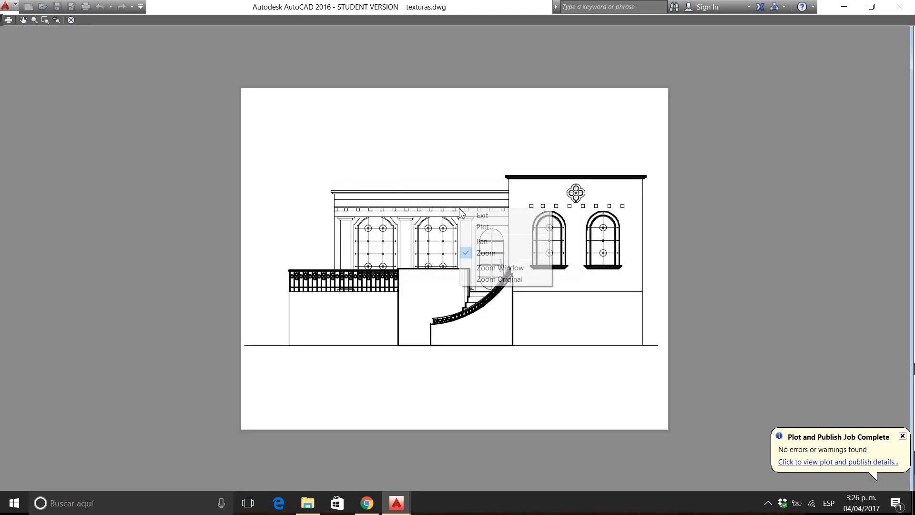
{"action": "left_click", "coordinate": [490, 228]}
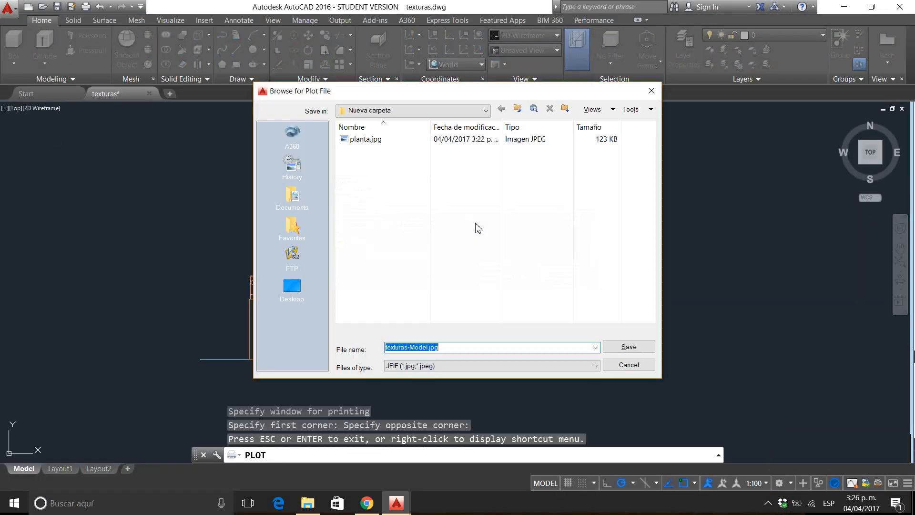
{"action": "type", "text": "fachada"}
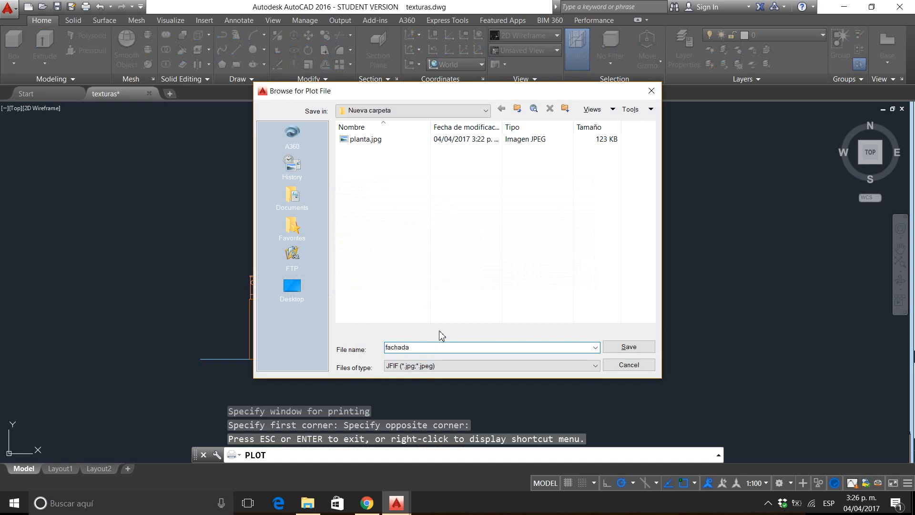
{"action": "key", "text": "Return"}
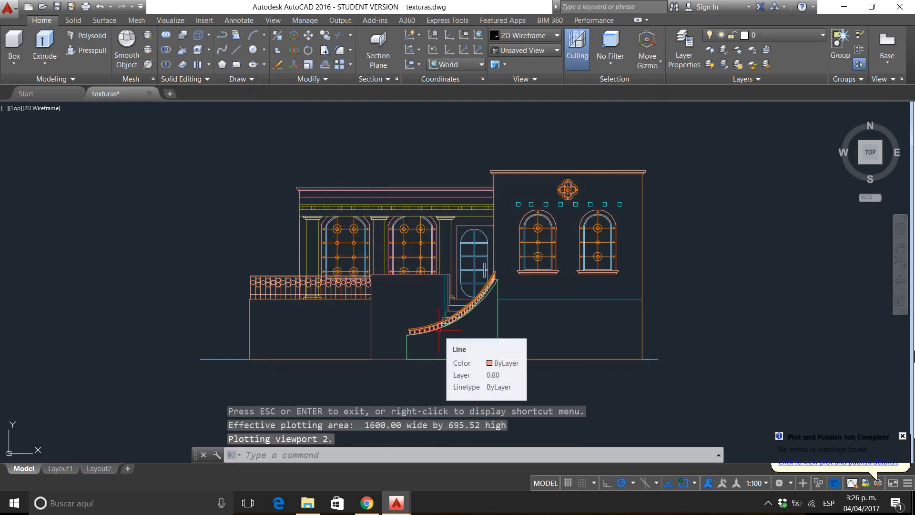
Step: Check the exported fachada.jpg and planta.jpg in File Explorer's Nueva carpeta folder and return to AutoCAD
{"action": "left_click", "coordinate": [308, 503]}
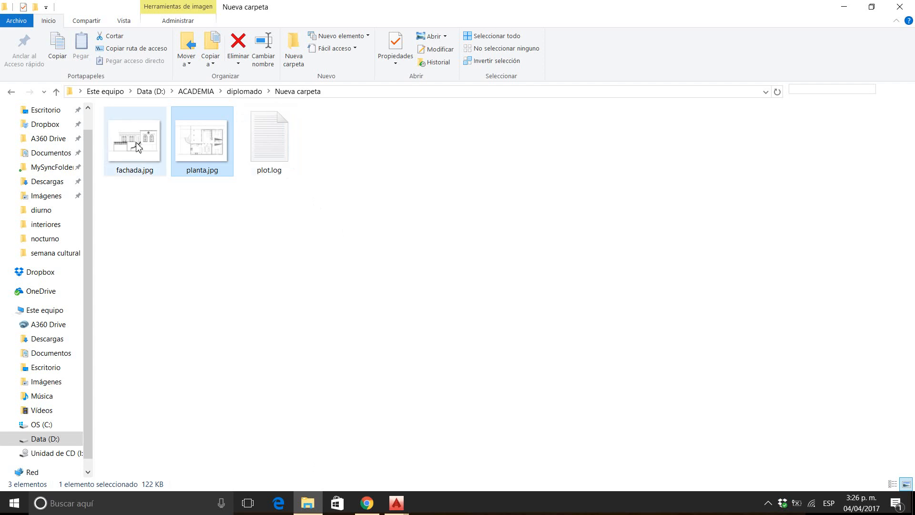
{"action": "left_click", "coordinate": [125, 148]}
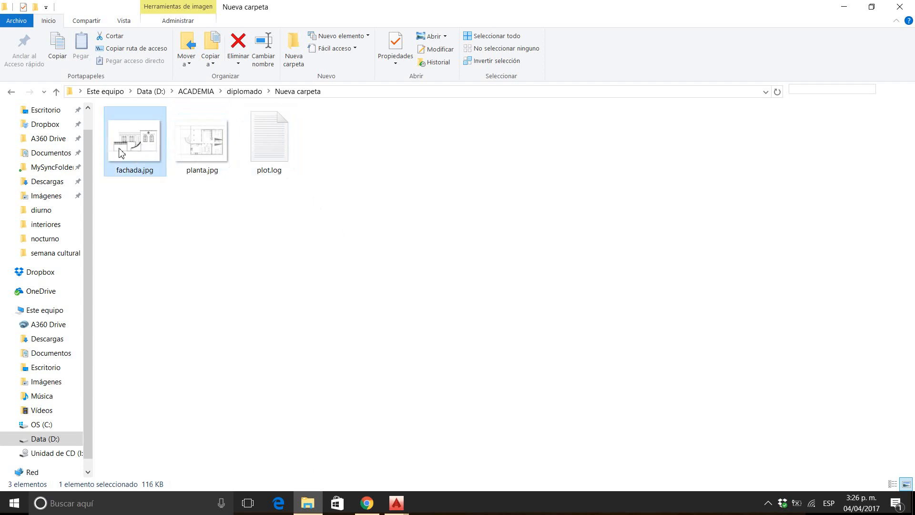
{"action": "left_click", "coordinate": [210, 142]}
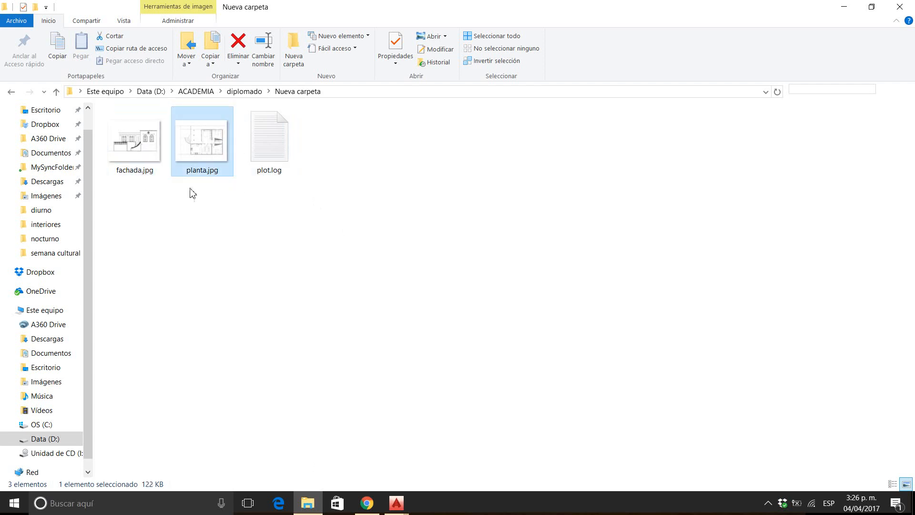
{"action": "left_click", "coordinate": [148, 198]}
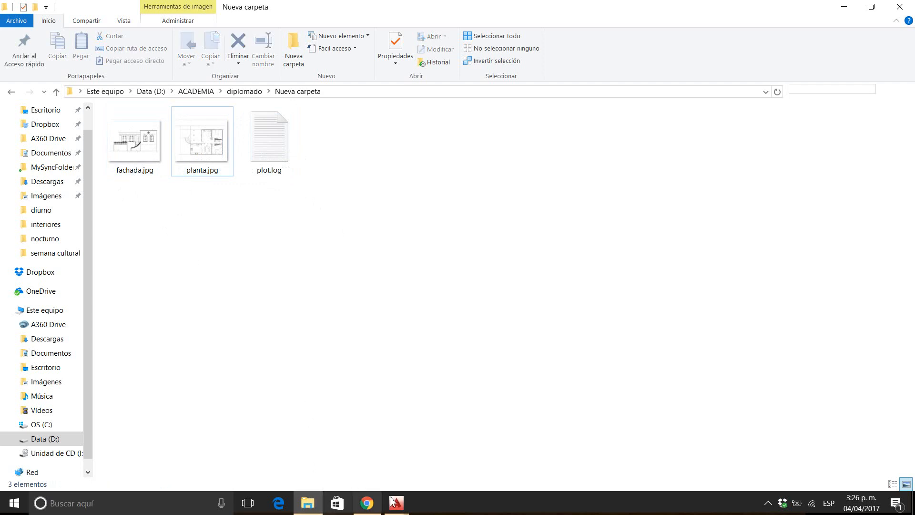
{"action": "mouse_move", "coordinate": [405, 506]}
{"action": "left_click", "coordinate": [465, 443]}
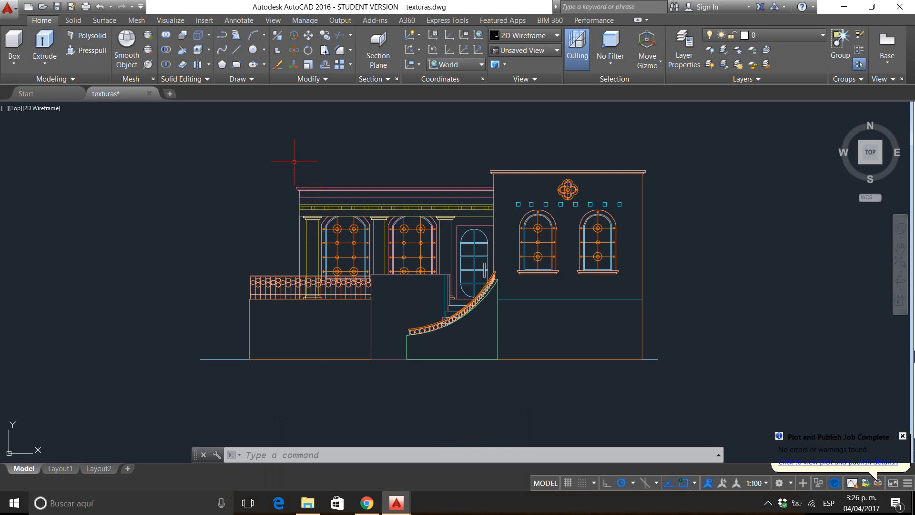
Step: Close AutoCAD without saving the changes to texturas.dwg and minimize the File Explorer window
{"action": "scroll", "coordinate": [294, 162], "scroll_direction": "down", "scroll_amount": 4}
{"action": "mouse_move", "coordinate": [214, 162]}
{"action": "left_mouse_down"}
{"action": "mouse_move", "coordinate": [382, 242]}
{"action": "mouse_move", "coordinate": [435, 225]}
{"action": "left_mouse_up"}
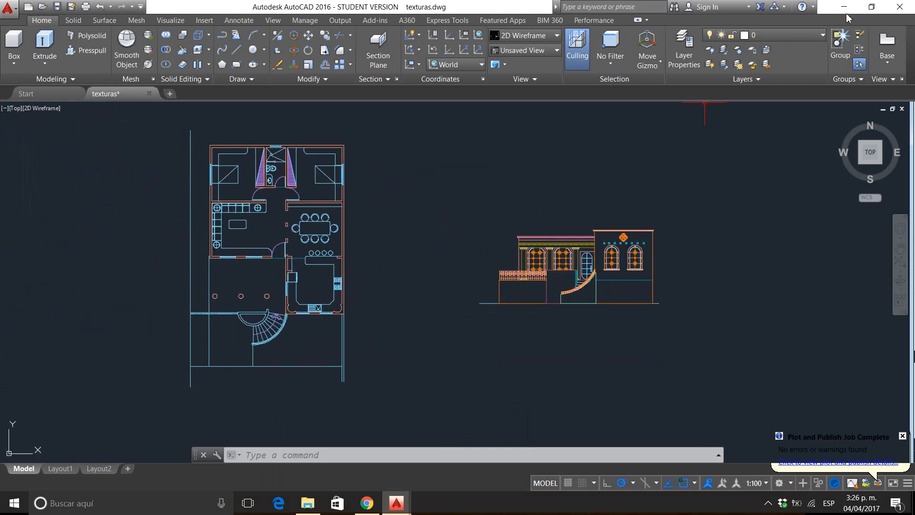
{"action": "left_click", "coordinate": [900, 6]}
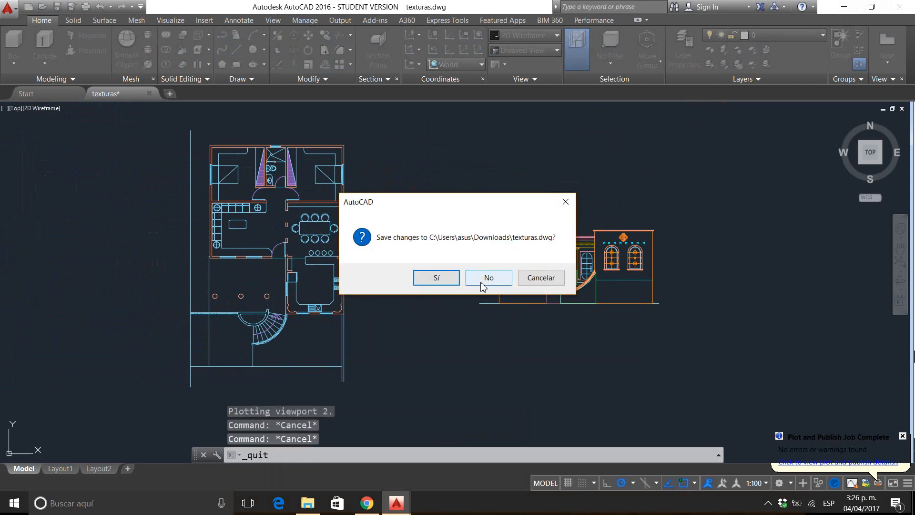
{"action": "left_click", "coordinate": [482, 285]}
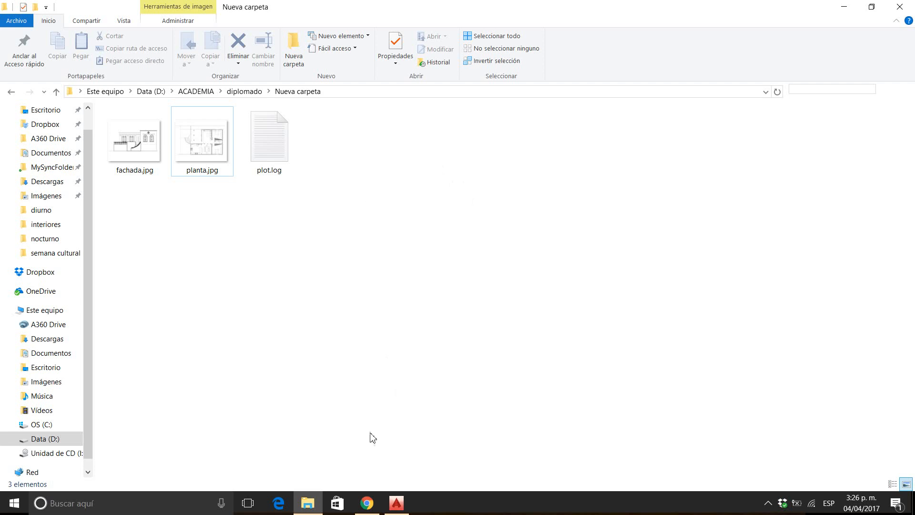
{"action": "left_click", "coordinate": [844, 7]}
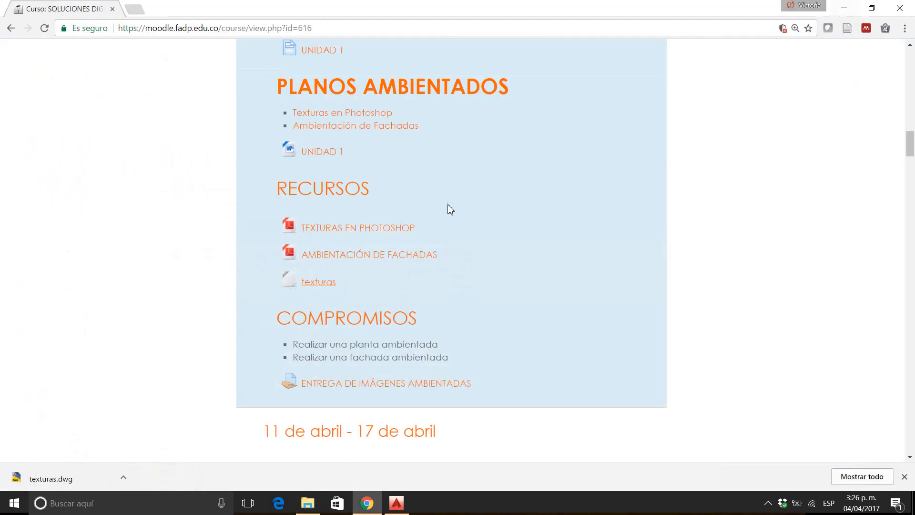
Step: Search Windows for "pho" and launch Adobe Photoshop CS6 (64 Bit)
{"action": "left_click", "coordinate": [13, 503]}
{"action": "left_click", "coordinate": [61, 504]}
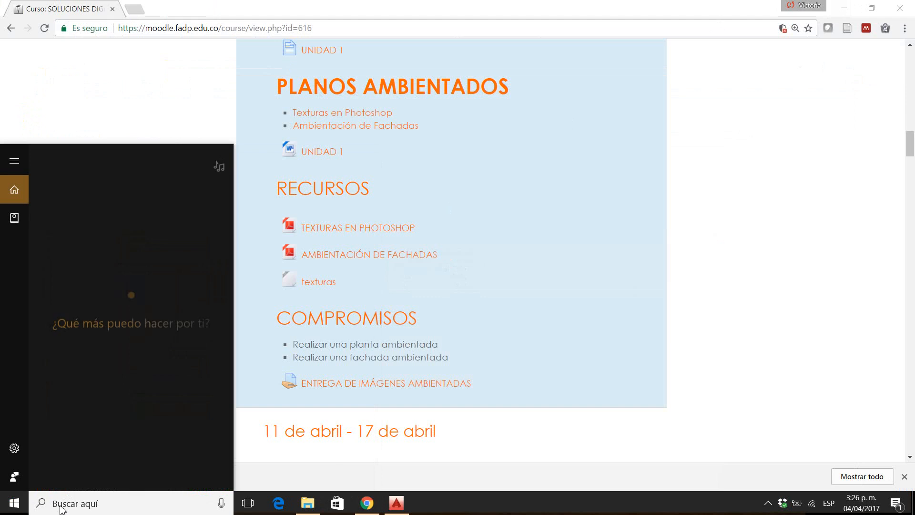
{"action": "type", "text": "p"}
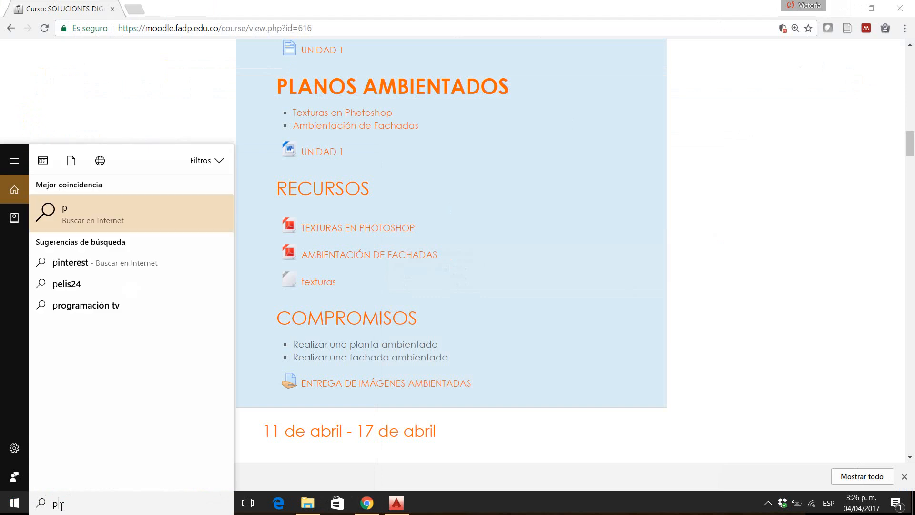
{"action": "type", "text": "ho"}
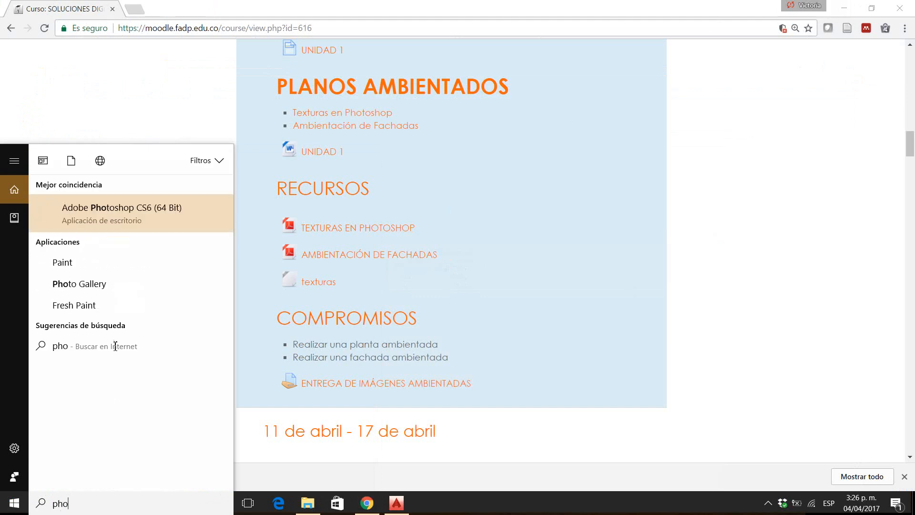
{"action": "left_click", "coordinate": [88, 215]}
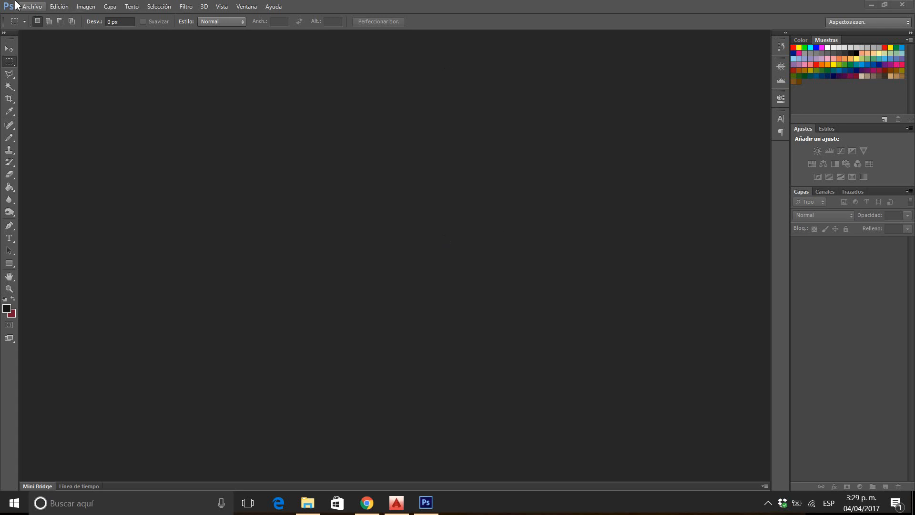
Step: Open planta.jpg from the folder ACADEMIA > diplomado > Nueva carpeta on drive Data (D:)
{"action": "left_click", "coordinate": [79, 11]}
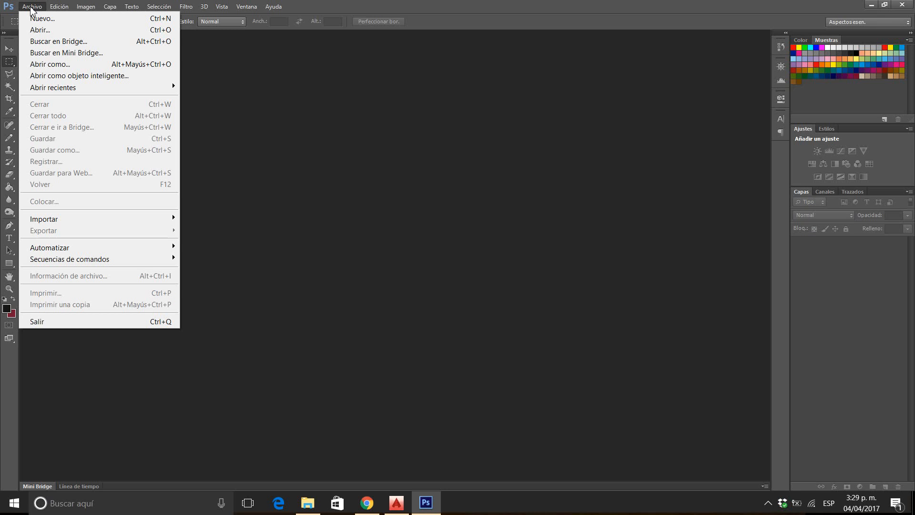
{"action": "left_click", "coordinate": [40, 30]}
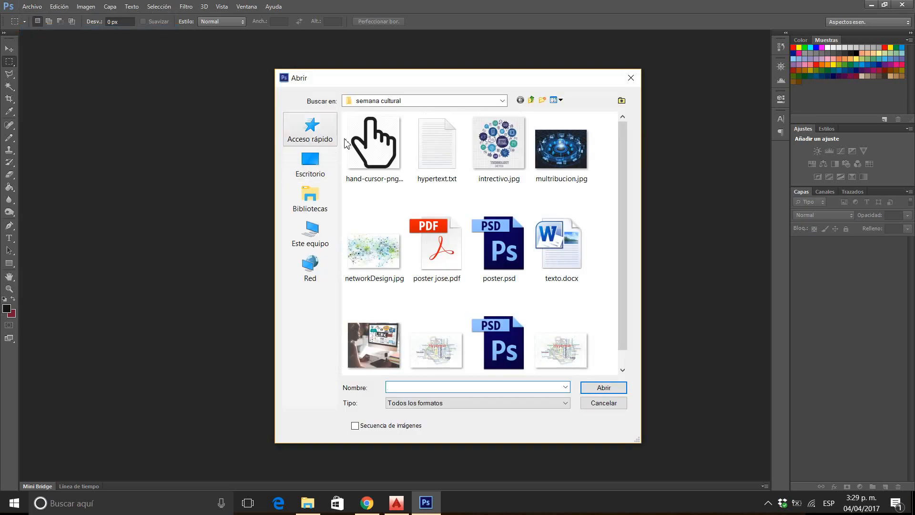
{"action": "left_click", "coordinate": [503, 101]}
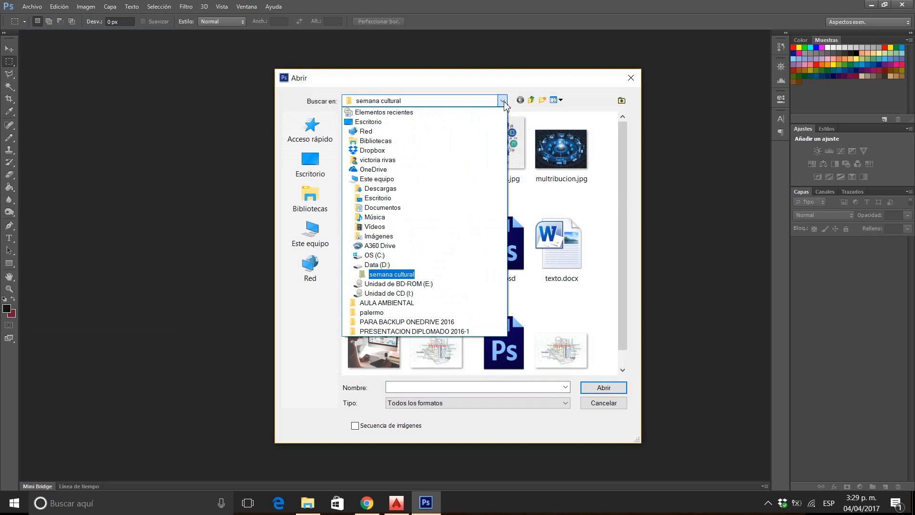
{"action": "left_click", "coordinate": [383, 265]}
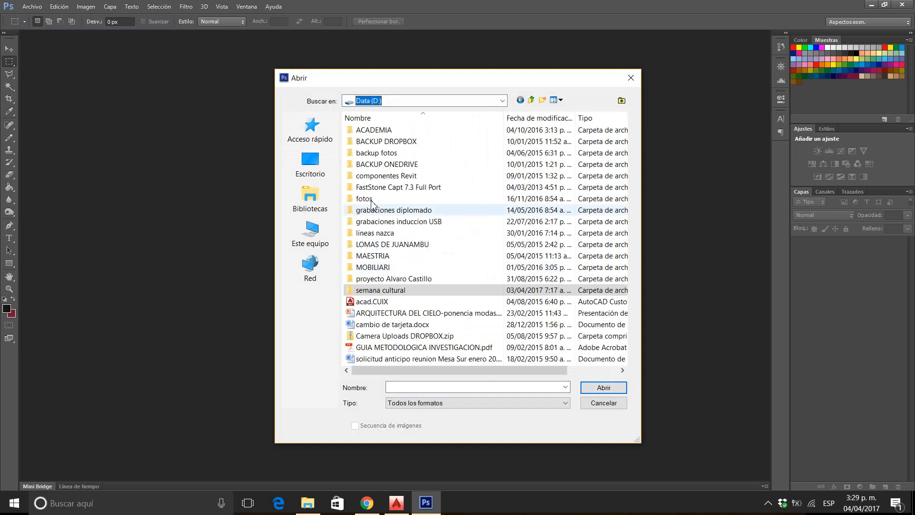
{"action": "double_click", "coordinate": [379, 132]}
{"action": "double_click", "coordinate": [374, 153]}
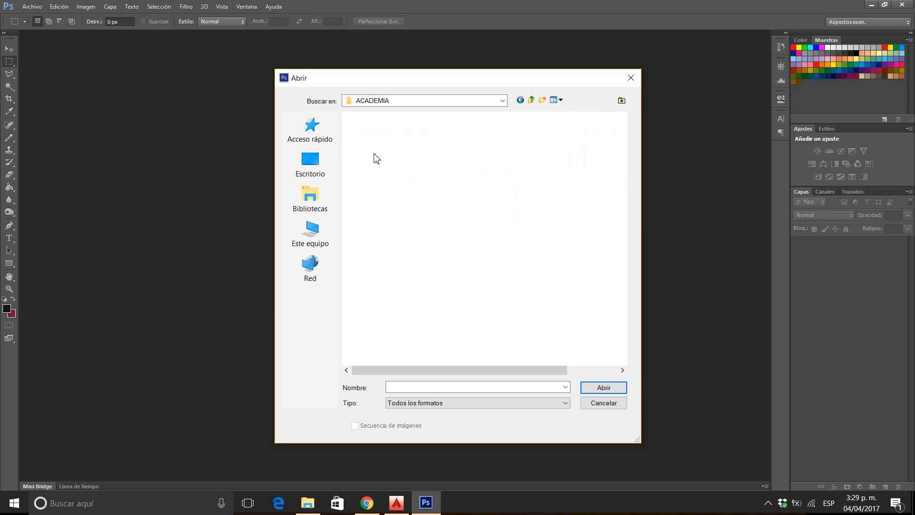
{"action": "left_click", "coordinate": [370, 142]}
{"action": "double_click", "coordinate": [370, 142]}
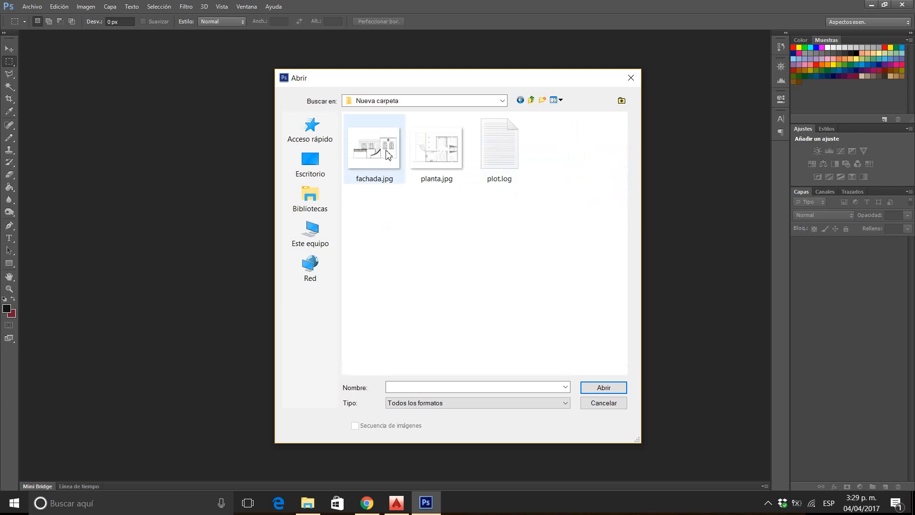
{"action": "left_click", "coordinate": [434, 153]}
{"action": "left_click", "coordinate": [599, 390]}
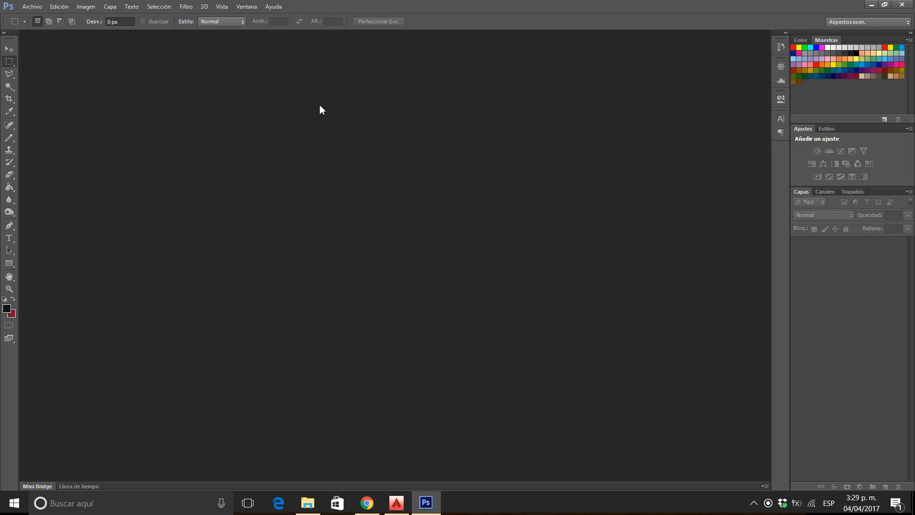
Step: Open planta.jpg with the missing RGB profile left unmodified, without applying colour management
{"action": "key", "text": "i"}
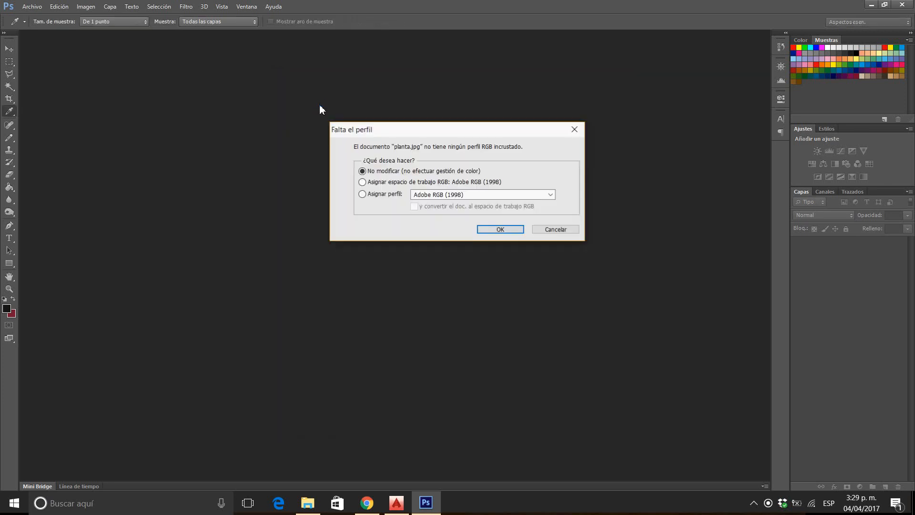
{"action": "left_click", "coordinate": [499, 227]}
{"action": "key", "text": "m"}
{"action": "left_click", "coordinate": [499, 231]}
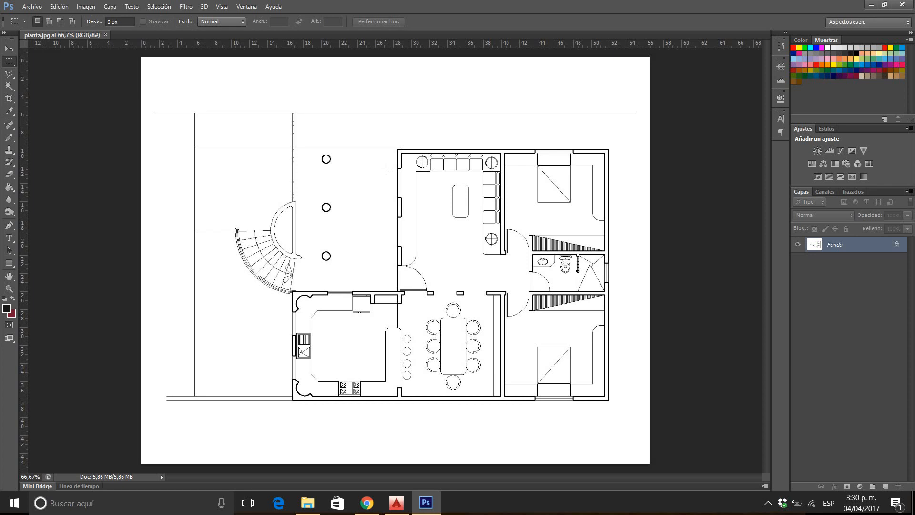
Step: Review the file formats that can be opened and close the file browser without opening another file
{"action": "left_click", "coordinate": [32, 6]}
{"action": "left_click", "coordinate": [38, 30]}
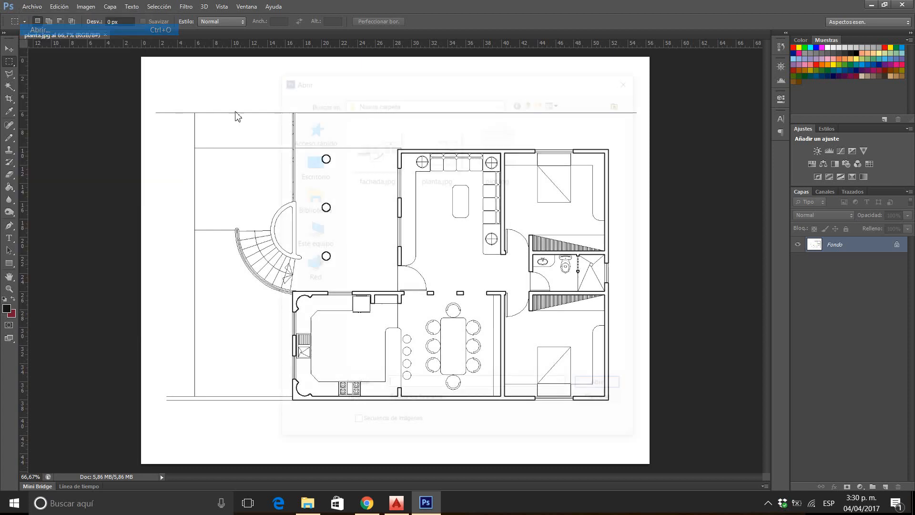
{"action": "left_click", "coordinate": [446, 405]}
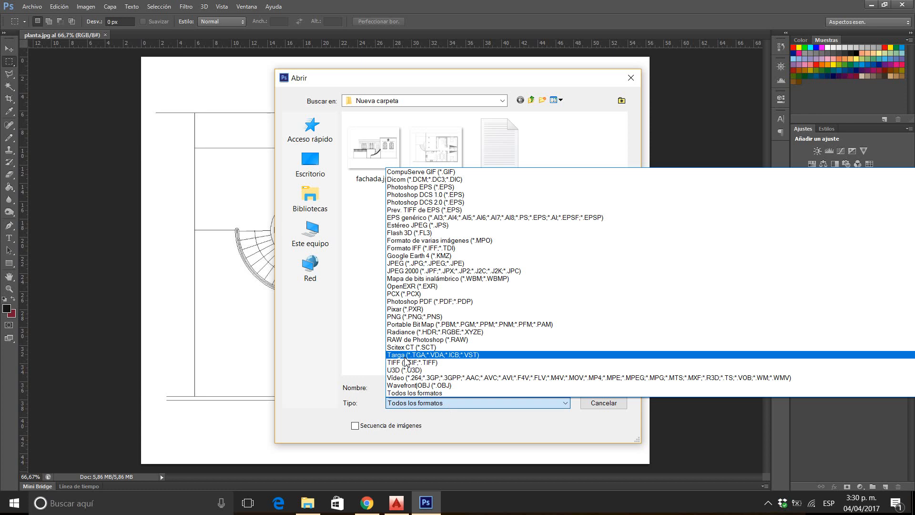
{"action": "scroll", "coordinate": [432, 311], "scroll_direction": "up", "scroll_amount": 2}
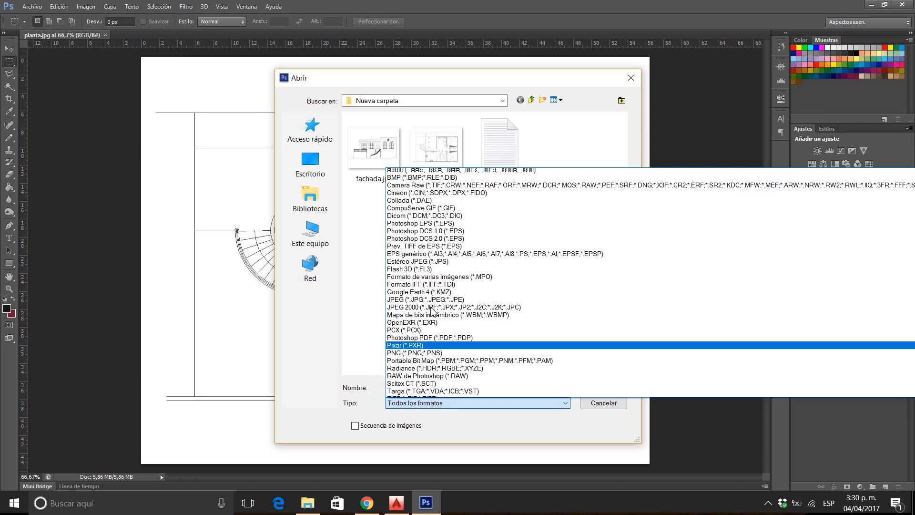
{"action": "scroll", "coordinate": [432, 311], "scroll_direction": "up", "scroll_amount": 2}
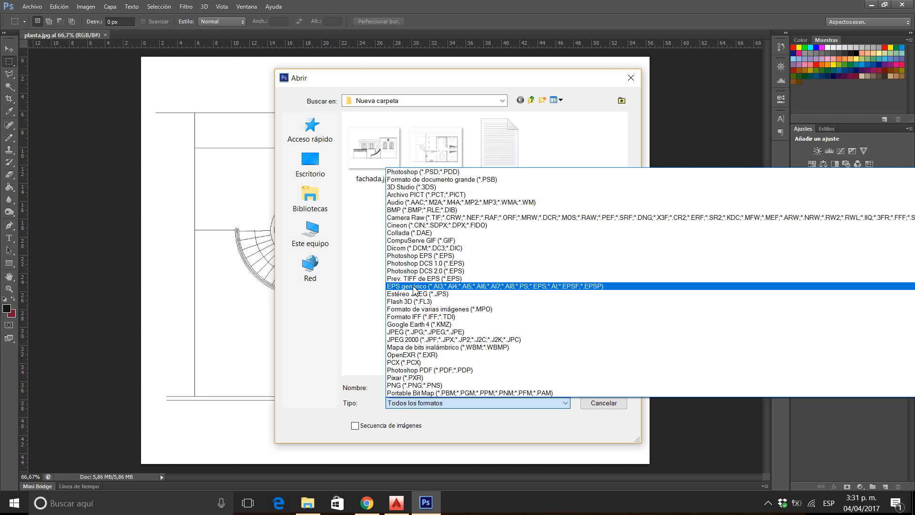
{"action": "left_click", "coordinate": [408, 84]}
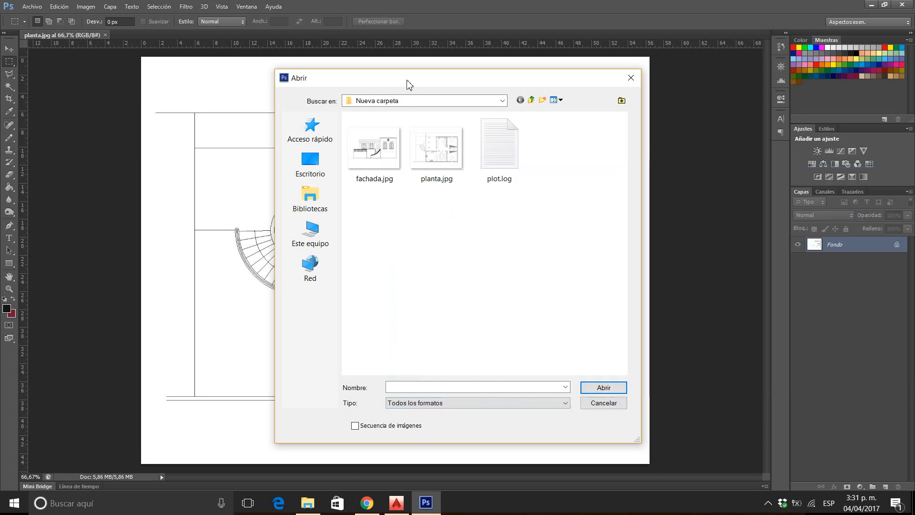
{"action": "left_click", "coordinate": [631, 77]}
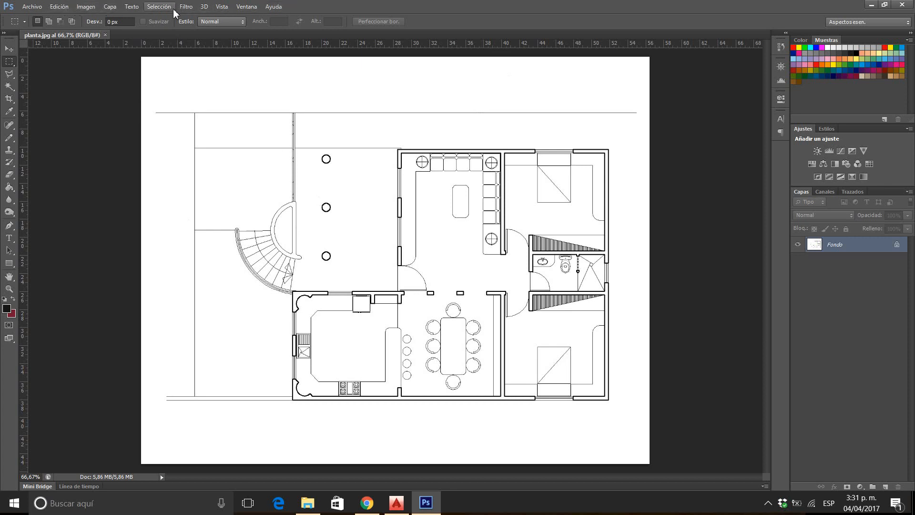
{"action": "left_click", "coordinate": [63, 10]}
{"action": "left_click", "coordinate": [63, 10]}
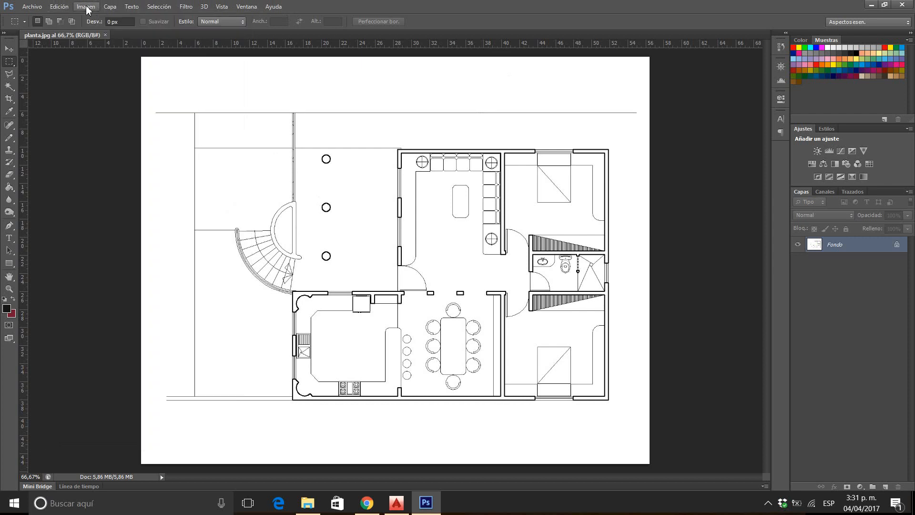
{"action": "left_click", "coordinate": [88, 9]}
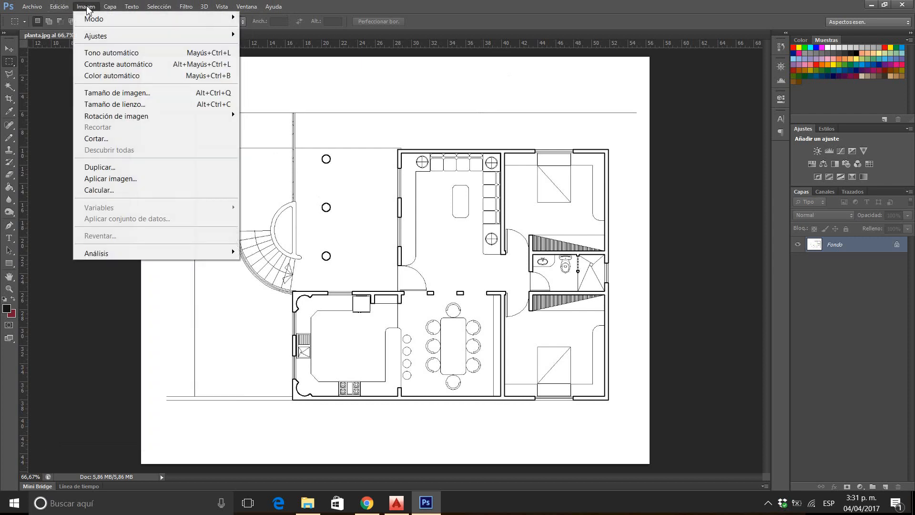
{"action": "mouse_move", "coordinate": [113, 9]}
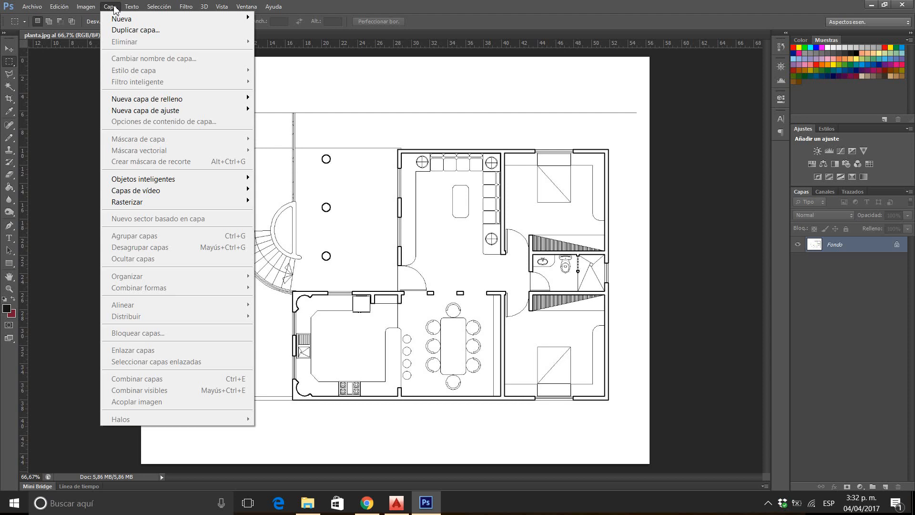
{"action": "left_click", "coordinate": [114, 8]}
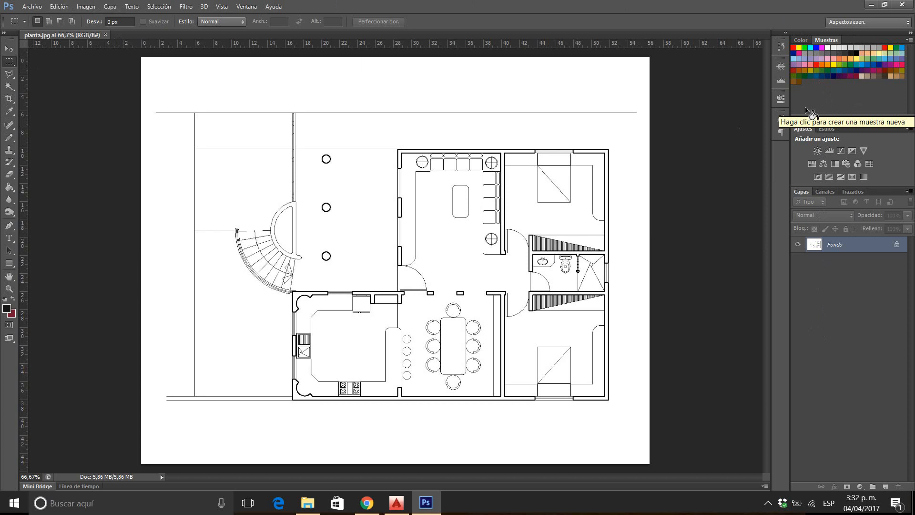
{"action": "left_click", "coordinate": [247, 7]}
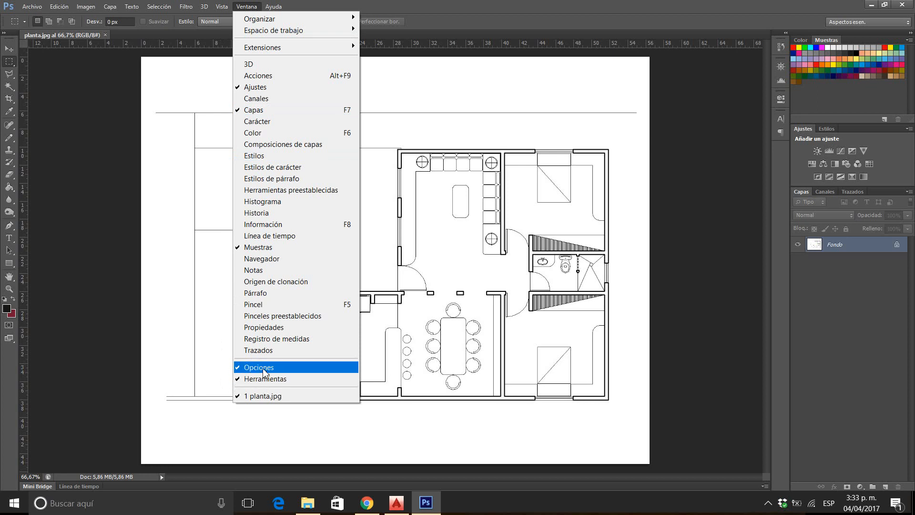
{"action": "left_click", "coordinate": [246, 6]}
{"action": "left_click", "coordinate": [248, 7]}
{"action": "left_click", "coordinate": [249, 7]}
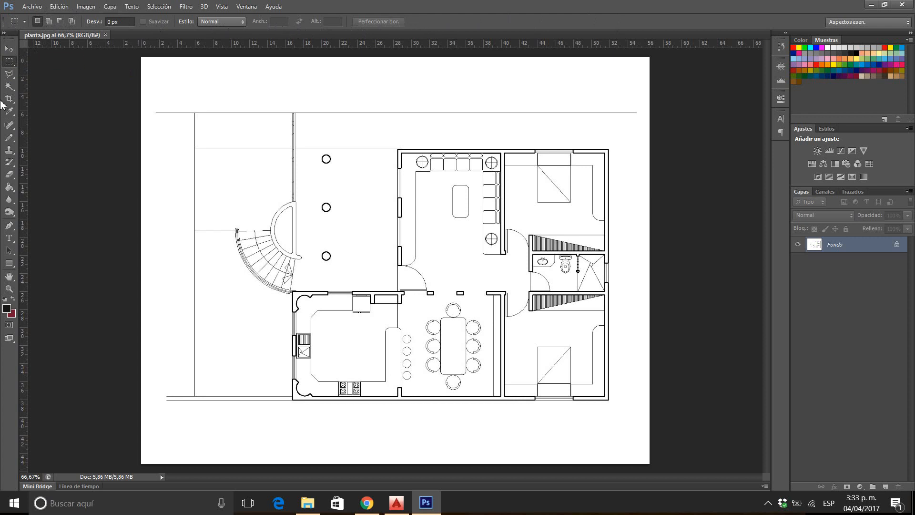
Step: Activate the Magic Wand tool and look over the Color and Swatches (Muestras) panels
{"action": "left_click", "coordinate": [9, 86]}
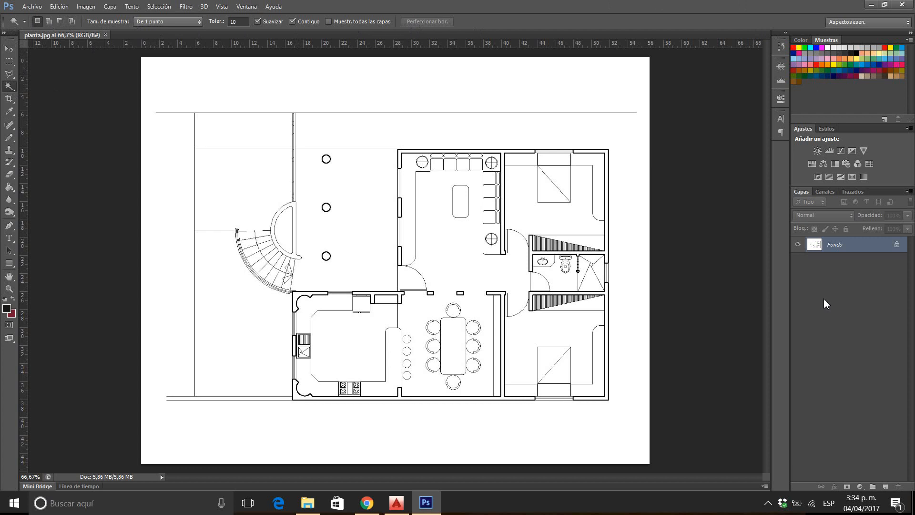
{"action": "left_click", "coordinate": [247, 7]}
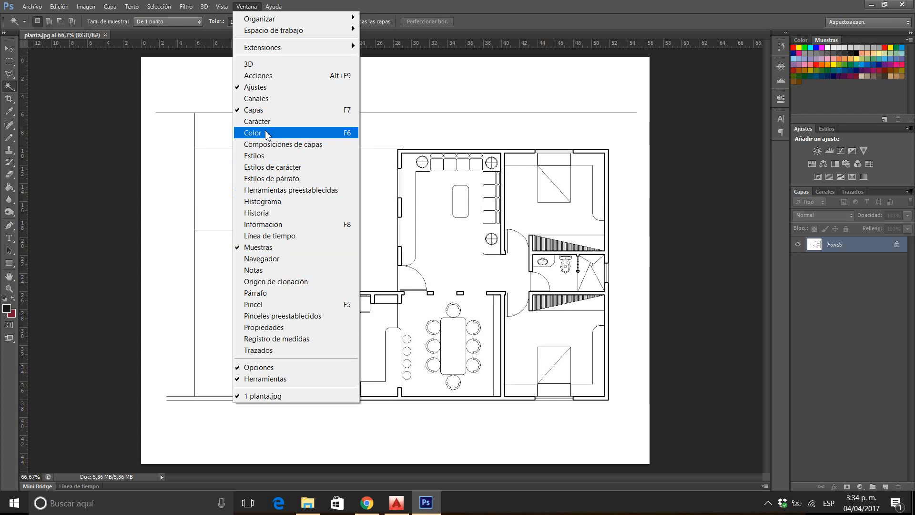
{"action": "left_click", "coordinate": [800, 41]}
{"action": "left_click", "coordinate": [826, 40]}
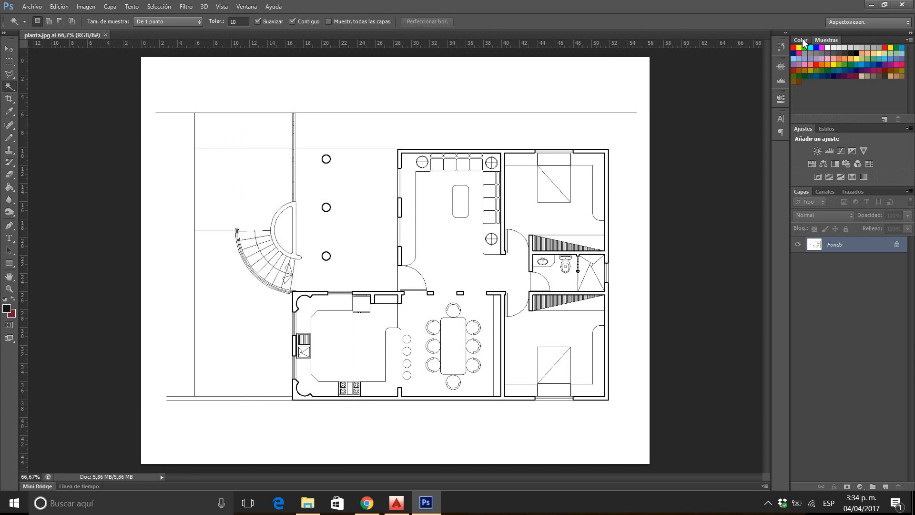
{"action": "left_click", "coordinate": [803, 40]}
{"action": "left_click", "coordinate": [825, 41]}
Step: Show the Navigator (Navegador) panel to view the floor plan's overview, and collapse it again
{"action": "left_click", "coordinate": [245, 7]}
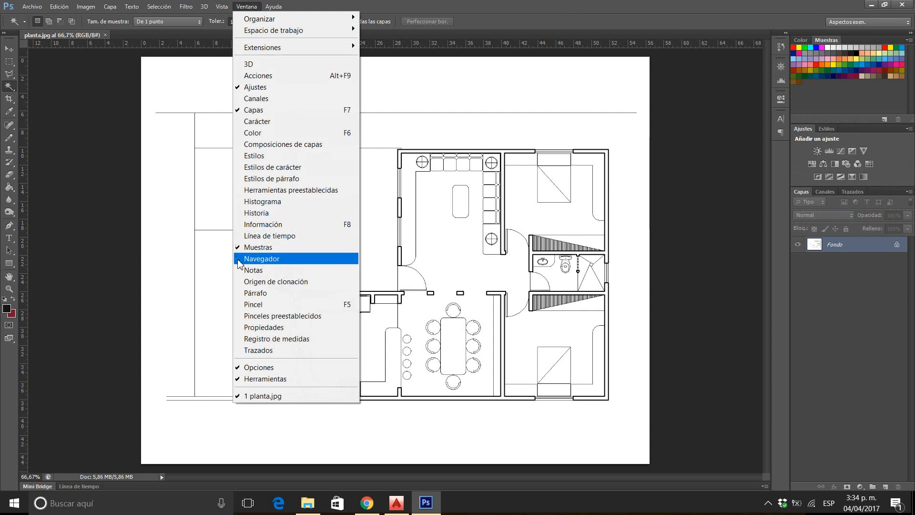
{"action": "left_click", "coordinate": [252, 259]}
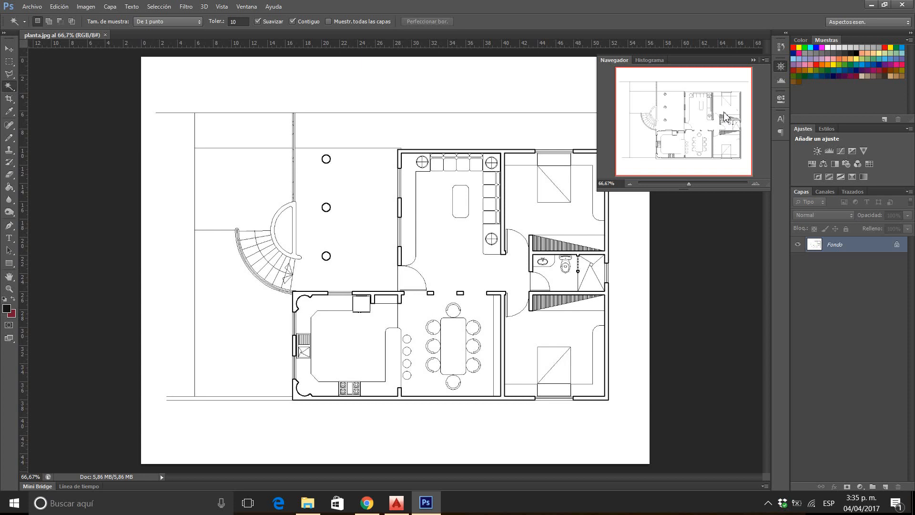
{"action": "left_click", "coordinate": [781, 67]}
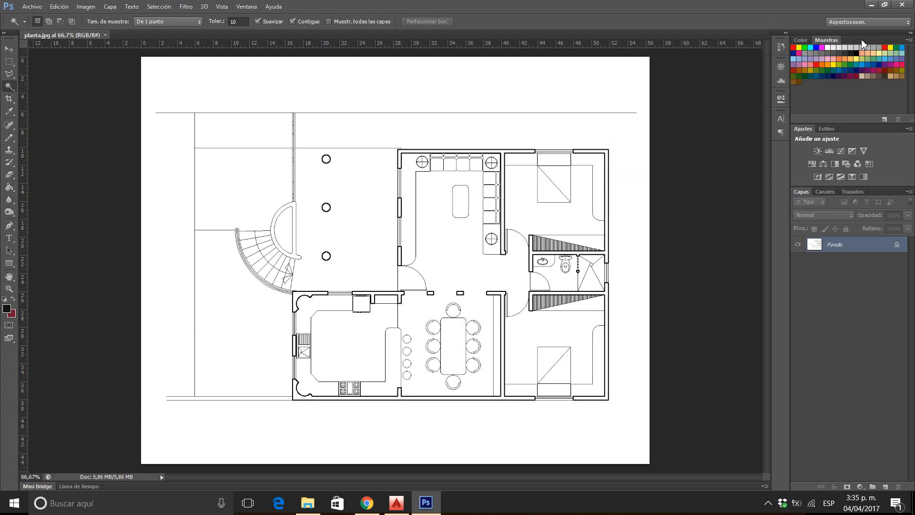
Step: Undock the Color and Swatches panel group and dock it together with the Adjustments and Styles panels
{"action": "left_click_drag", "start_coordinate": [862, 39], "coordinate": [673, 68]}
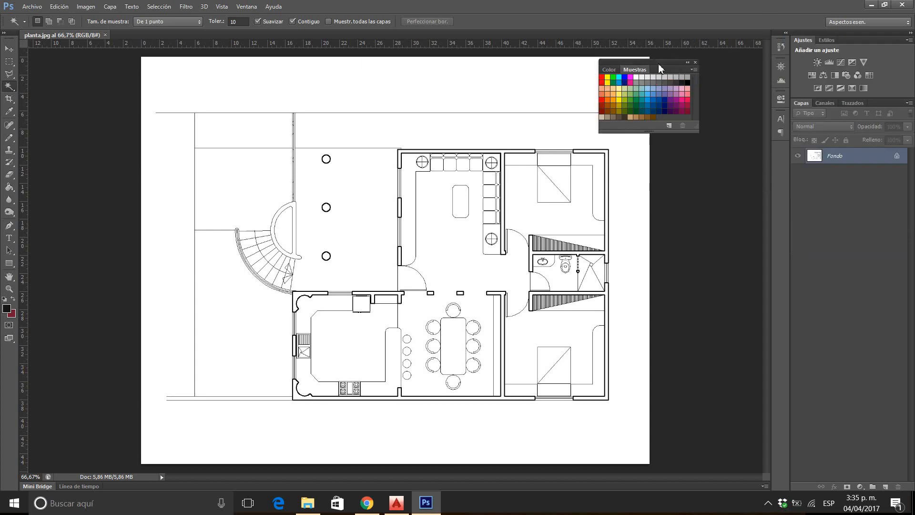
{"action": "left_click_drag", "start_coordinate": [659, 64], "coordinate": [848, 41]}
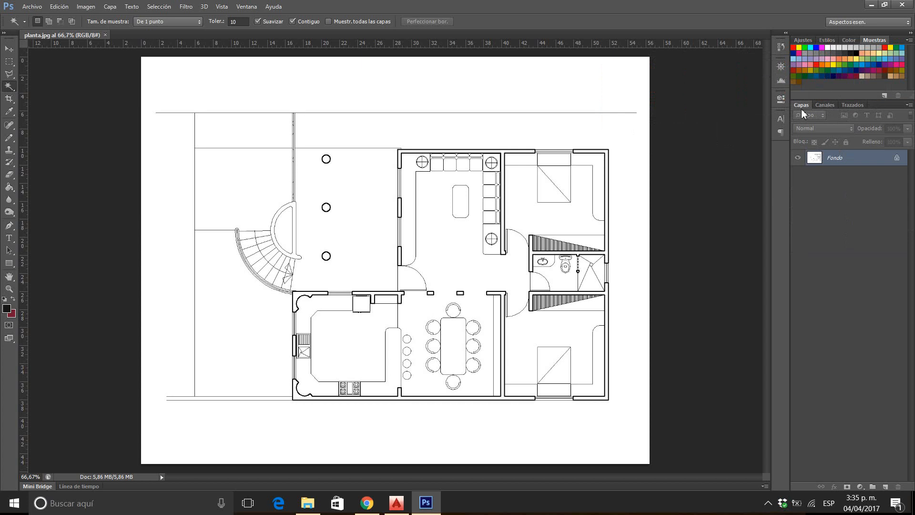
Step: Show the History (Historia) panel to inspect the recorded states of planta.jpg, and collapse it again
{"action": "left_click", "coordinate": [247, 6]}
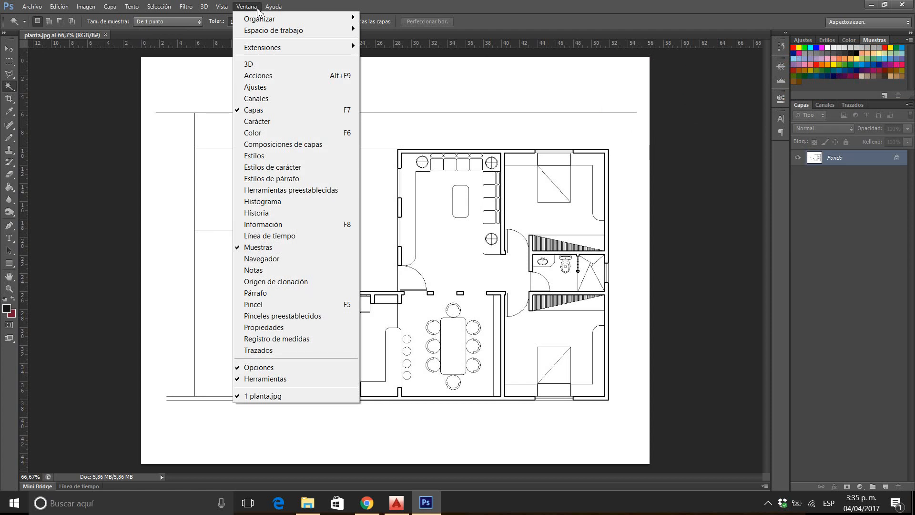
{"action": "left_click", "coordinate": [257, 213]}
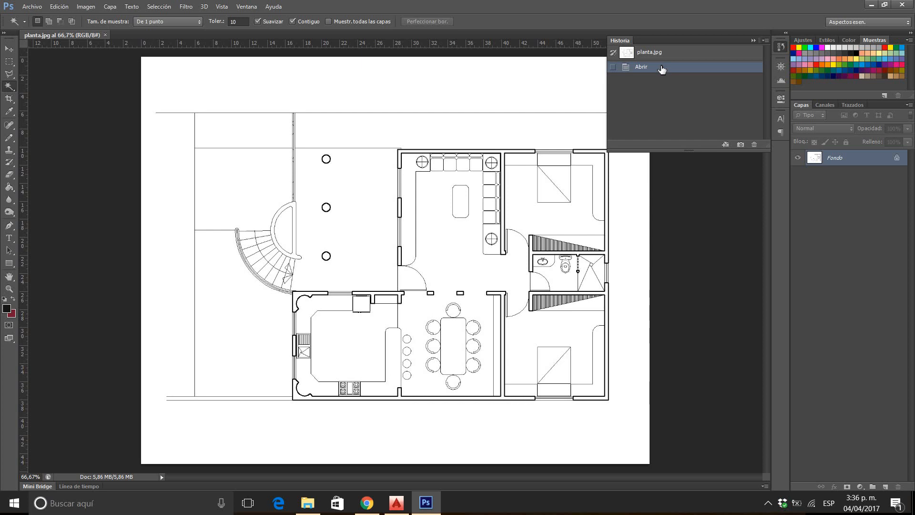
{"action": "left_click", "coordinate": [782, 49]}
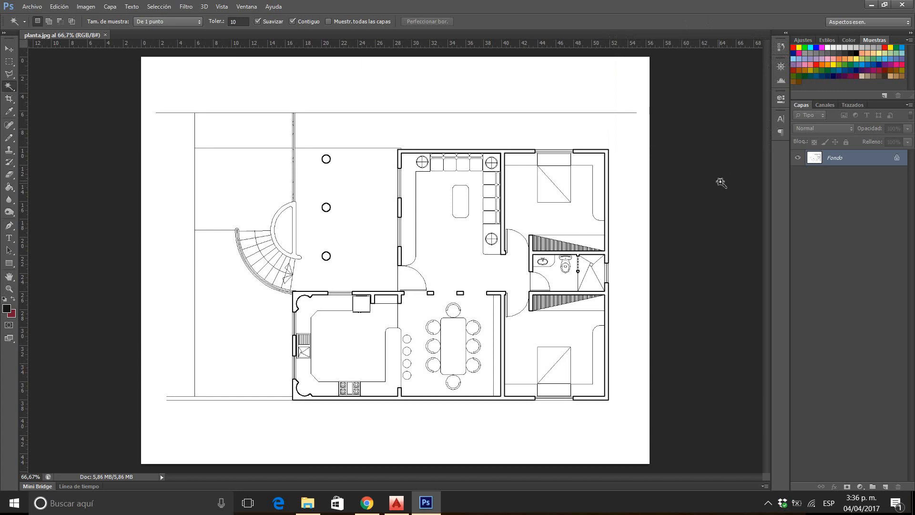
{"action": "left_click", "coordinate": [242, 9]}
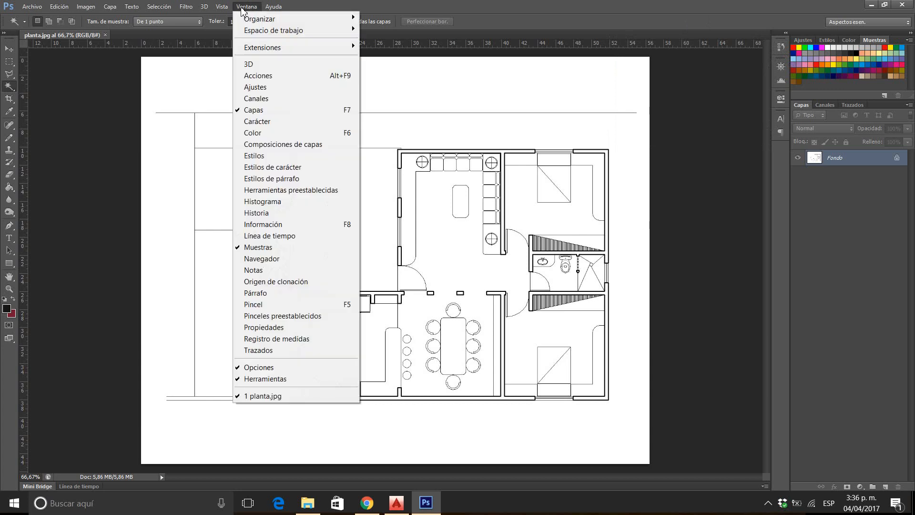
{"action": "left_click", "coordinate": [862, 200]}
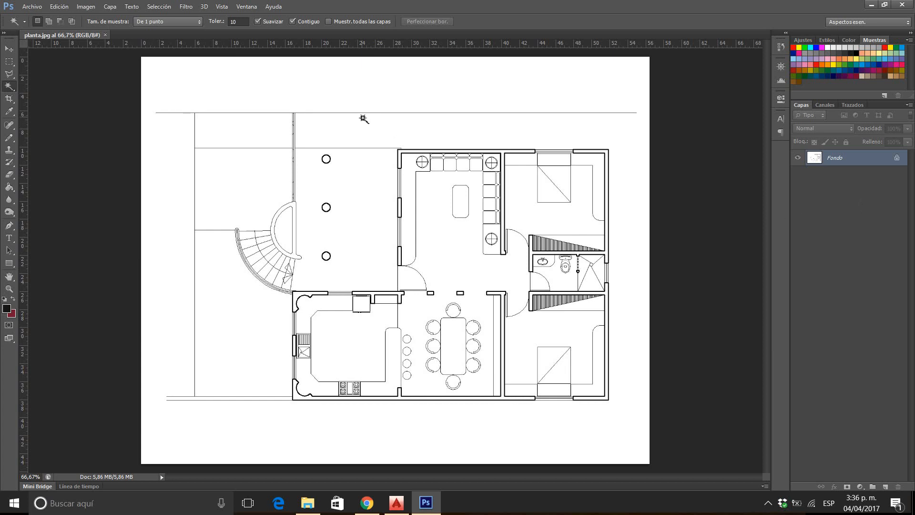
Step: Activate the Zoom tool and magnify the plan to about 128% around the terrace and living room, moving up and down the drawing
{"action": "left_click", "coordinate": [9, 61]}
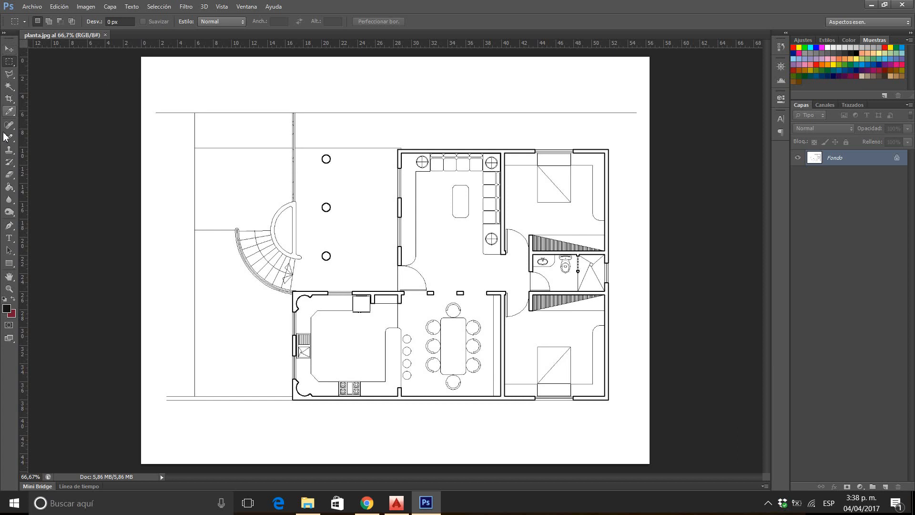
{"action": "left_click", "coordinate": [8, 289]}
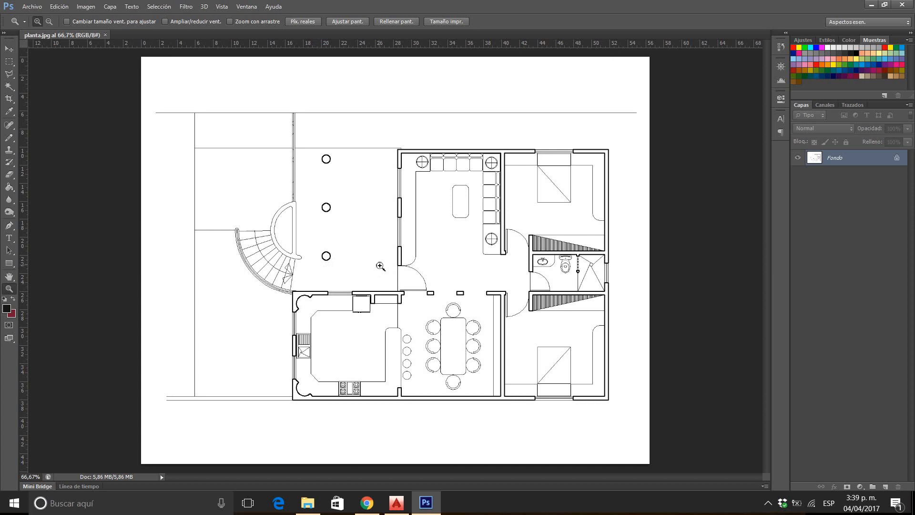
{"action": "scroll", "coordinate": [380, 267], "scroll_direction": "up", "scroll_amount": 2}
{"action": "scroll", "coordinate": [380, 267], "scroll_direction": "down", "scroll_amount": 1}
{"action": "key", "text": "alt"}
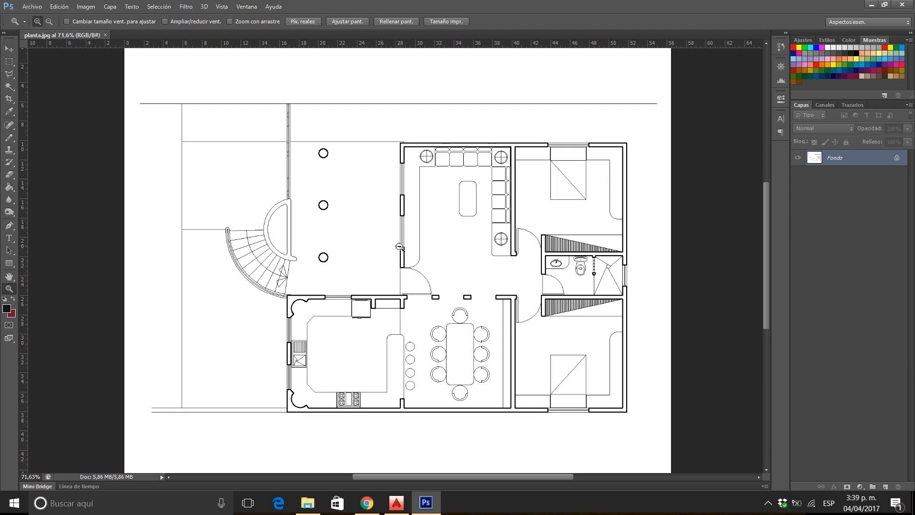
{"action": "scroll", "coordinate": [398, 249], "scroll_direction": "down", "scroll_amount": 1}
{"action": "scroll", "coordinate": [400, 248], "scroll_direction": "up", "scroll_amount": 4}
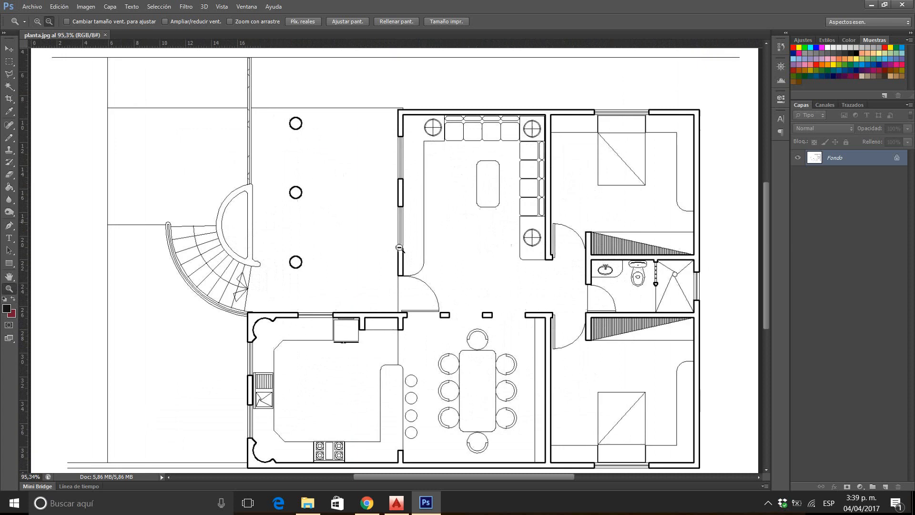
{"action": "scroll", "coordinate": [400, 249], "scroll_direction": "down", "scroll_amount": 3}
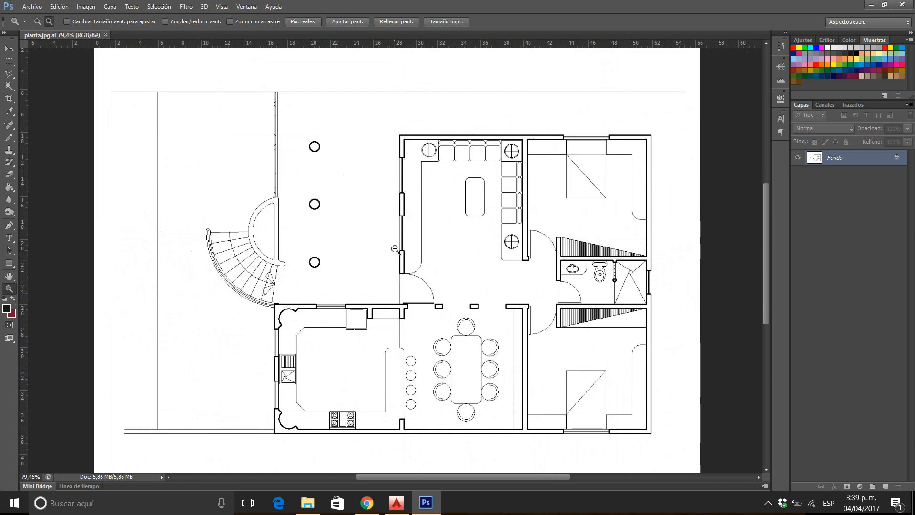
{"action": "scroll", "coordinate": [395, 249], "scroll_direction": "up", "scroll_amount": 3}
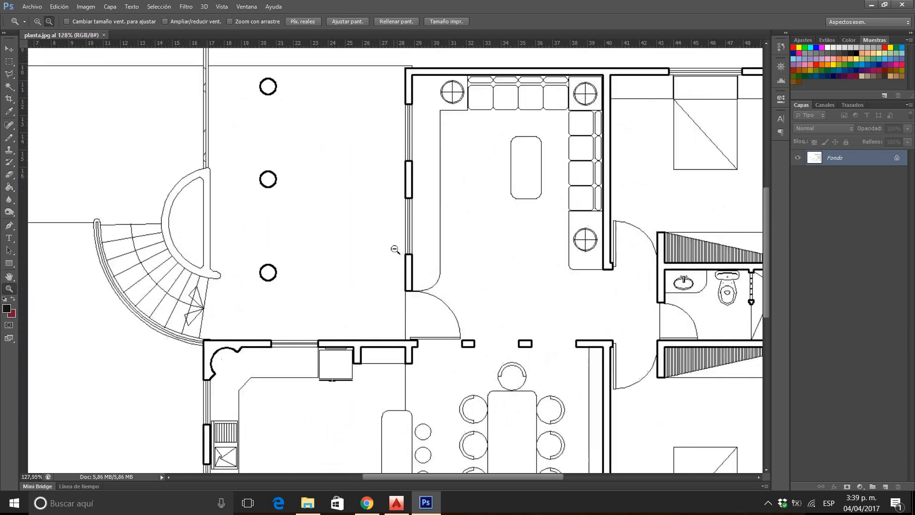
{"action": "scroll", "coordinate": [393, 239], "scroll_direction": "up", "scroll_amount": 2}
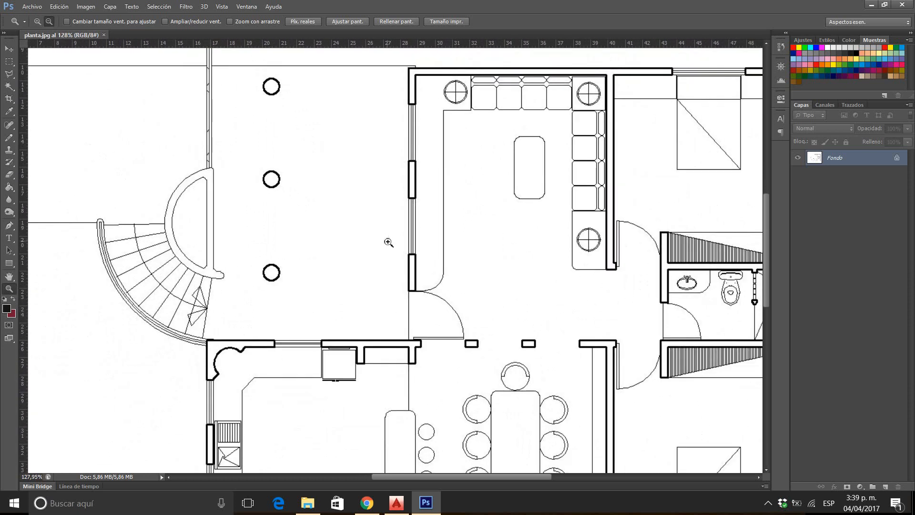
{"action": "scroll", "coordinate": [388, 242], "scroll_direction": "down", "scroll_amount": 4}
{"action": "scroll", "coordinate": [388, 245], "scroll_direction": "up", "scroll_amount": 5}
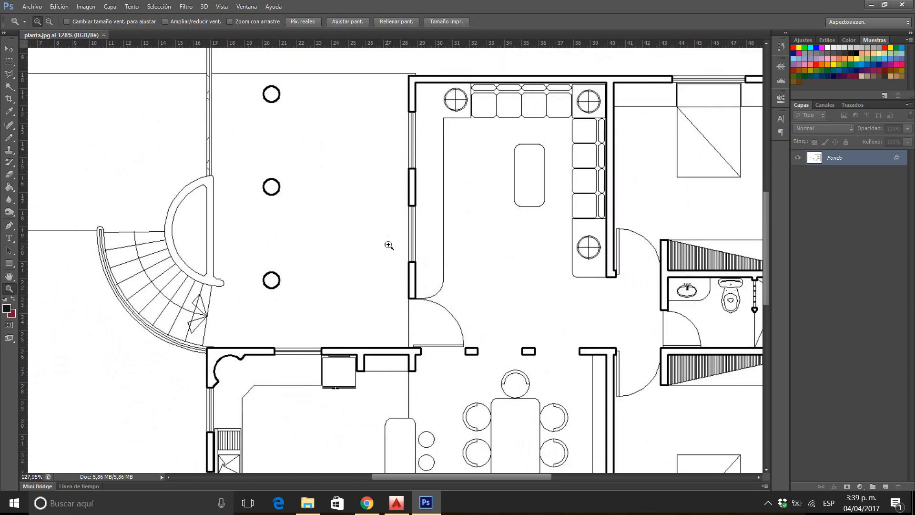
Step: Zoom in on the wall between the terrace and living room up to 400%, and zoom back out to 66.67%
{"action": "scroll", "coordinate": [393, 197], "scroll_direction": "down", "scroll_amount": 3}
{"action": "scroll", "coordinate": [392, 197], "scroll_direction": "up", "scroll_amount": 3}
{"action": "left_click", "coordinate": [363, 209]}
{"action": "left_click", "coordinate": [350, 207]}
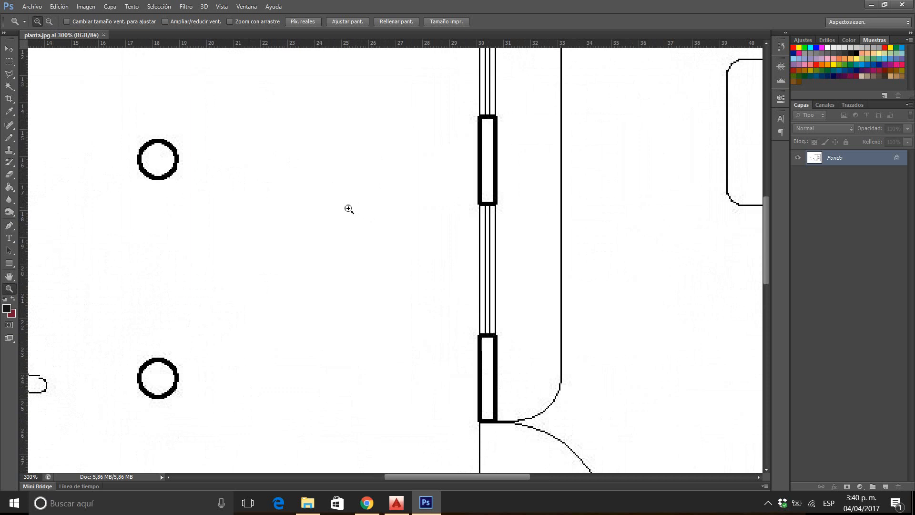
{"action": "left_click", "coordinate": [483, 175]}
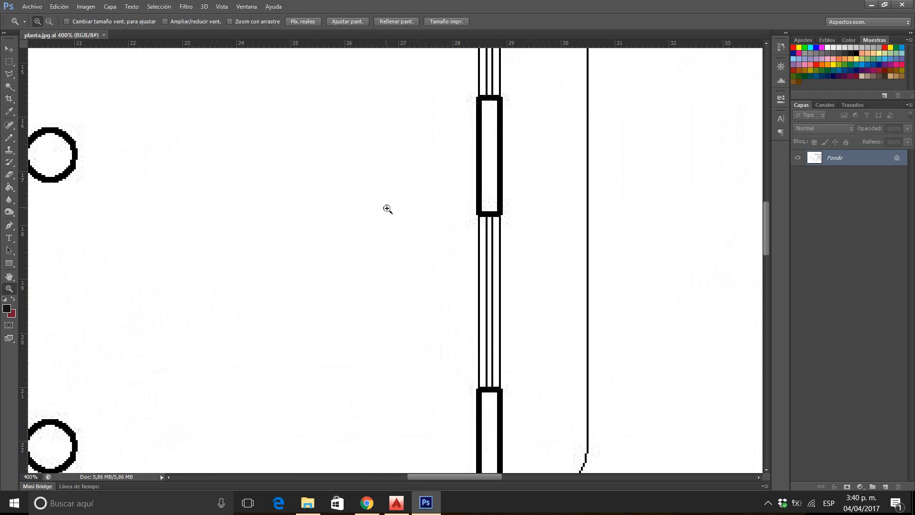
{"action": "key", "text": "alt"}
{"action": "left_click", "coordinate": [384, 209]}
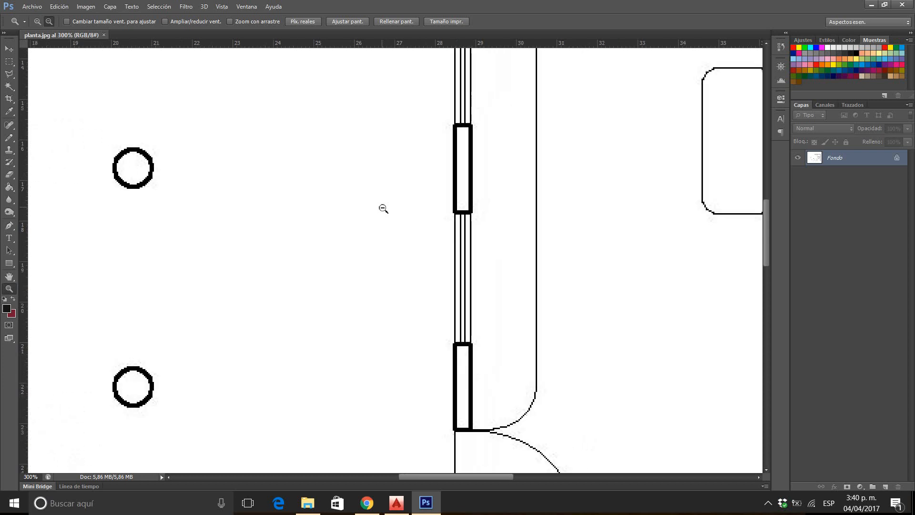
{"action": "left_click", "coordinate": [365, 231]}
{"action": "left_click", "coordinate": [362, 234]}
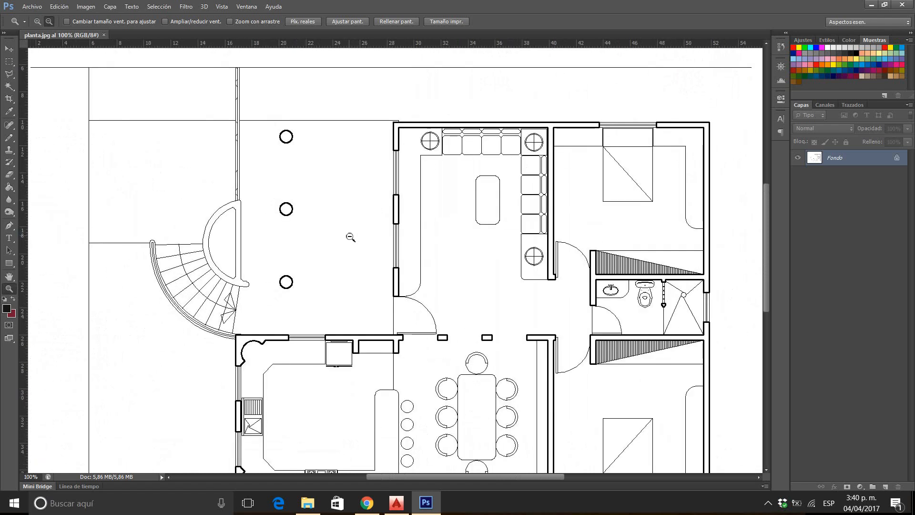
{"action": "left_click", "coordinate": [348, 241]}
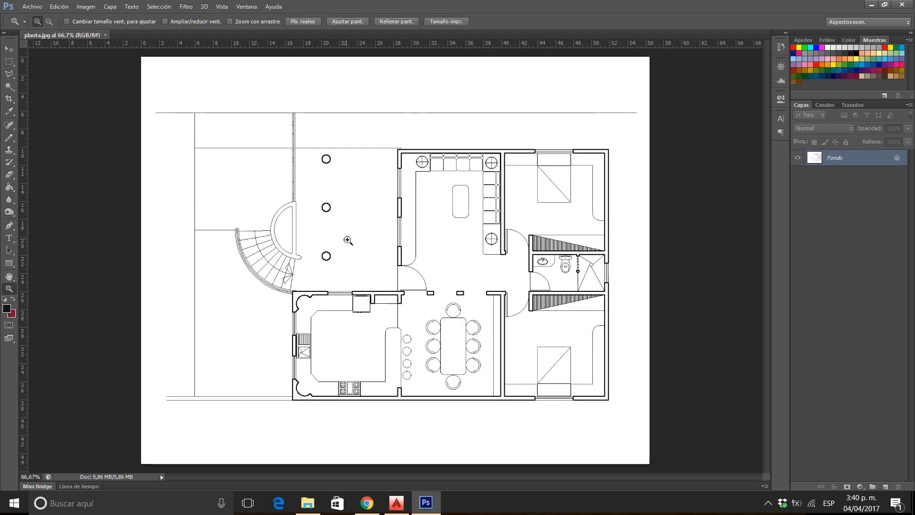
Step: Enable scrubby zoom (Zoom con arrastre) and magnify the floor plan to about 81% with it
{"action": "left_click", "coordinate": [231, 22]}
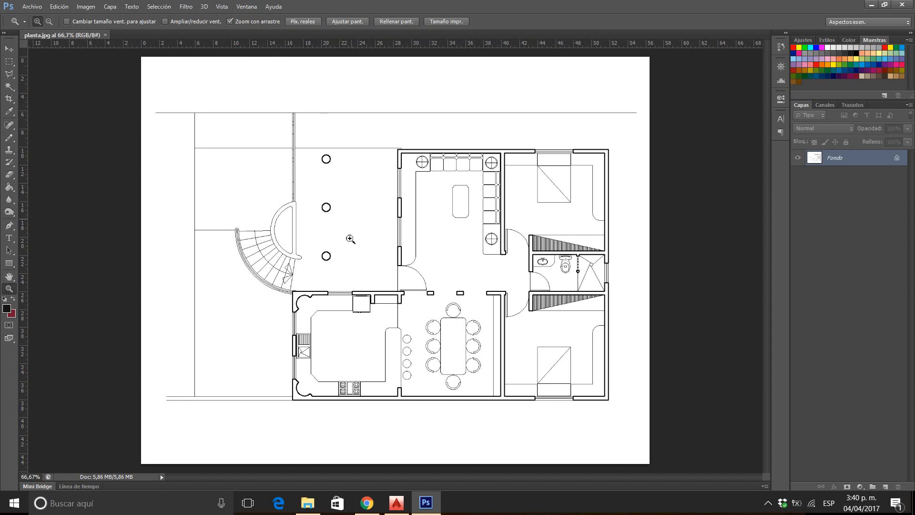
{"action": "left_click_drag", "start_coordinate": [352, 285], "coordinate": [363, 248]}
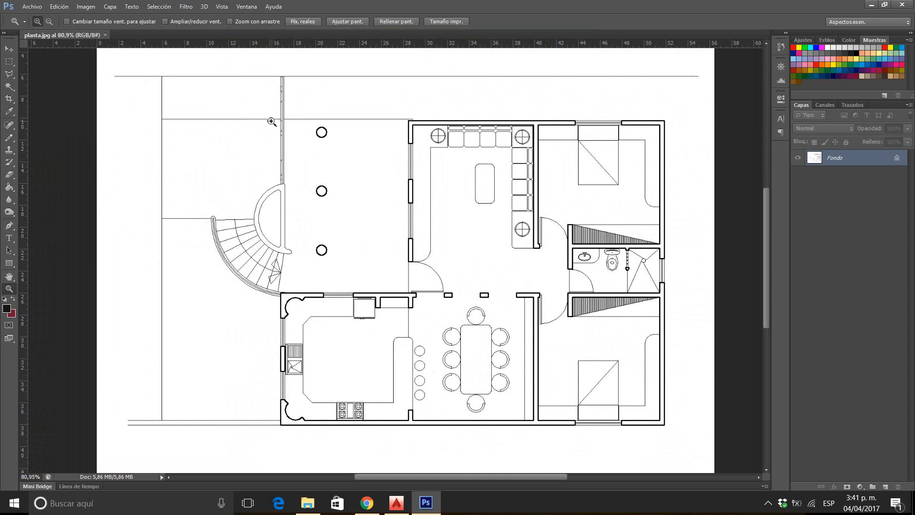
Step: Zoom into a window drawn around the living room, reaching about 220%, and zoom back out to 66.67%
{"action": "left_click_drag", "start_coordinate": [398, 111], "coordinate": [549, 266]}
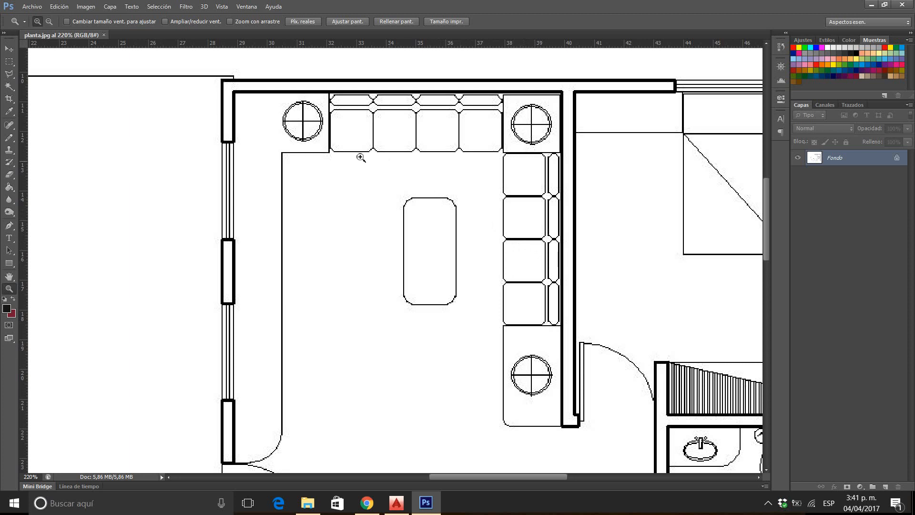
{"action": "left_click", "coordinate": [340, 234], "text": "alt"}
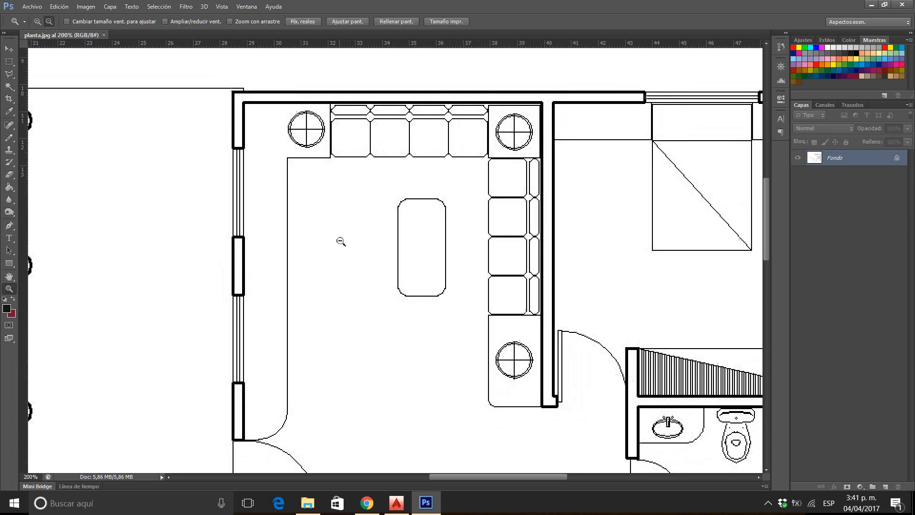
{"action": "left_click", "coordinate": [340, 253], "text": "alt"}
{"action": "left_click", "coordinate": [338, 271], "text": "alt"}
{"action": "left_click", "coordinate": [338, 273], "text": "alt"}
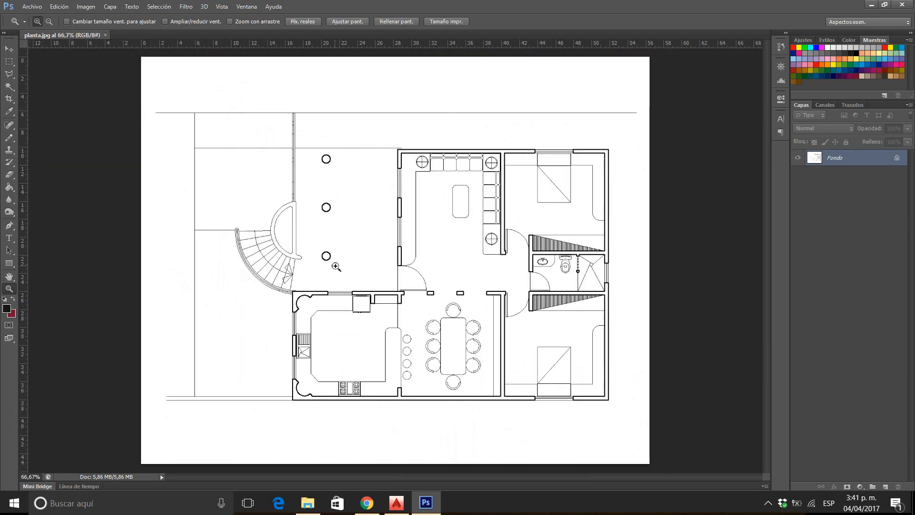
Step: Rescale the plan to about 74% with scrubby zoom (Zoom con arrastre) enabled, and disable that option again
{"action": "left_click", "coordinate": [230, 21]}
{"action": "left_click_drag", "start_coordinate": [358, 289], "coordinate": [286, 119]}
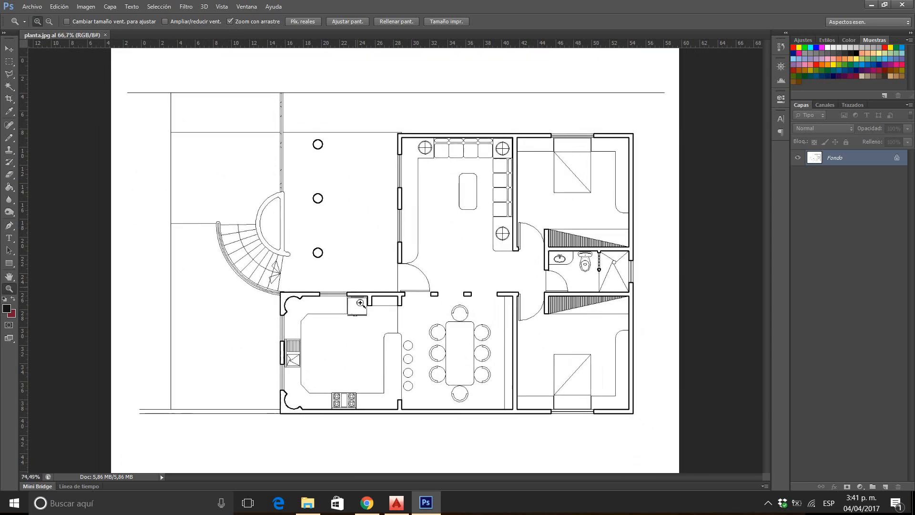
{"action": "left_click", "coordinate": [229, 21]}
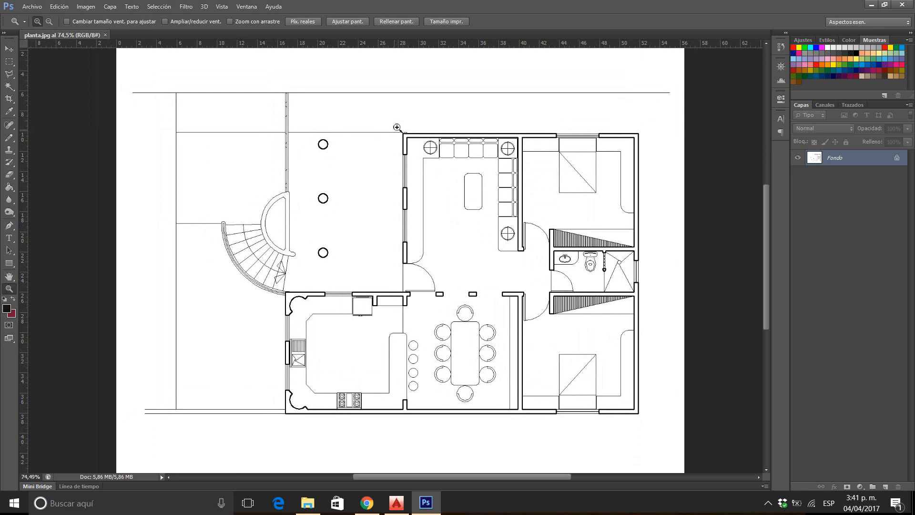
Step: Zoom into a window around the living room's upper-left wall corner, to about 550%, and return to 66.67%
{"action": "left_click_drag", "start_coordinate": [396, 121], "coordinate": [460, 178]}
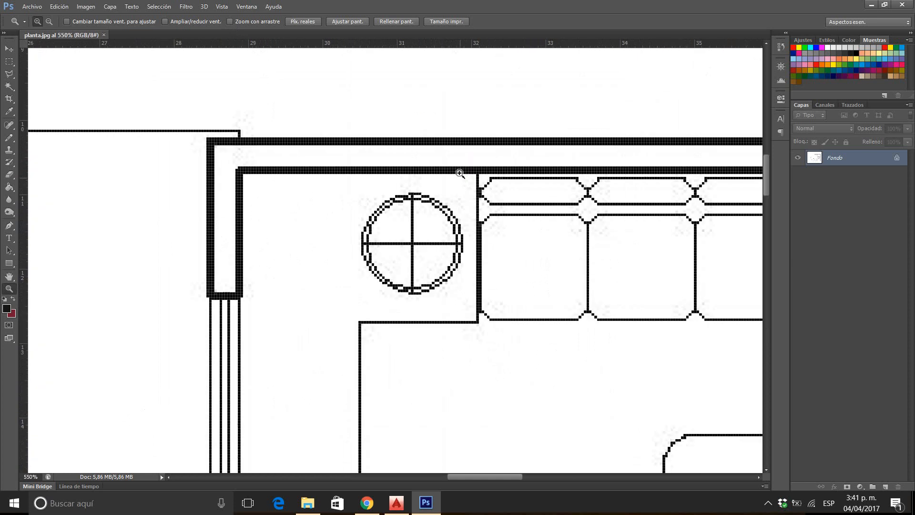
{"action": "left_click", "coordinate": [444, 148], "text": "alt"}
{"action": "left_click", "coordinate": [361, 192], "text": "alt"}
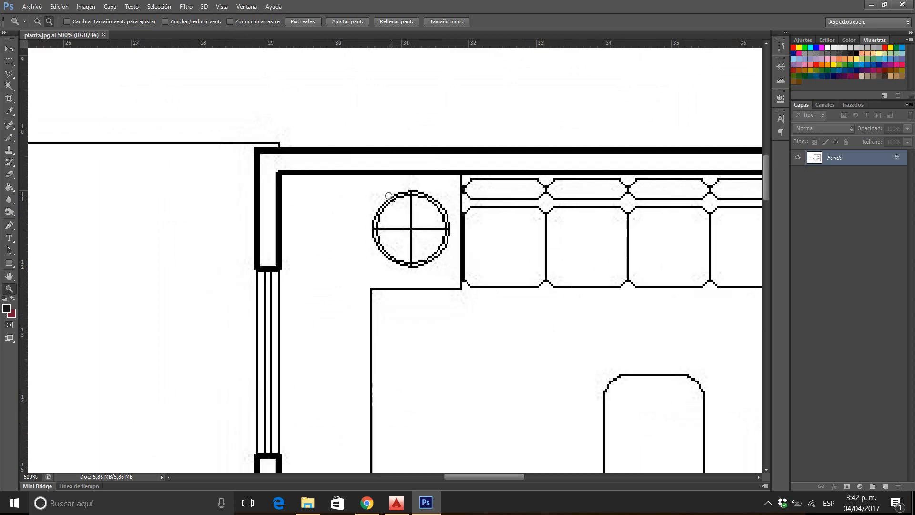
{"action": "left_click", "coordinate": [361, 192], "text": "alt"}
{"action": "left_click", "coordinate": [360, 237], "text": "alt"}
{"action": "left_click", "coordinate": [387, 305], "text": "alt"}
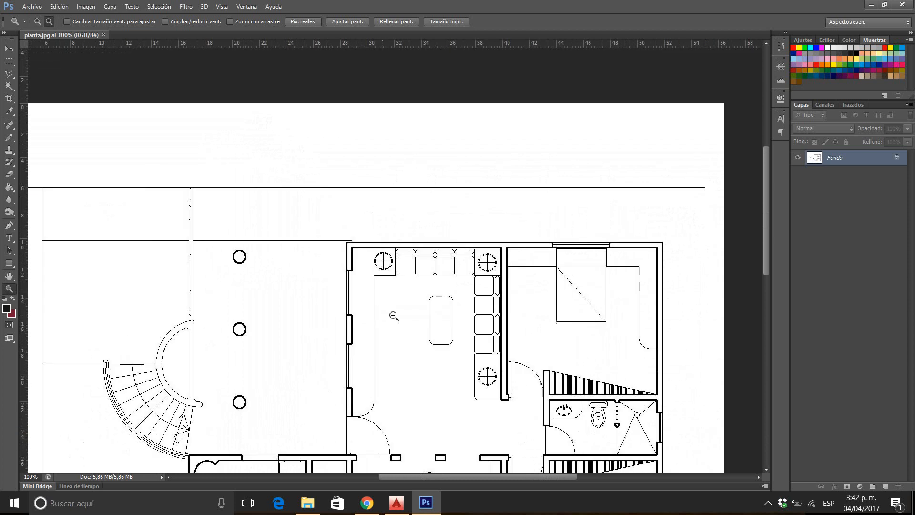
{"action": "left_click", "coordinate": [394, 316], "text": "alt"}
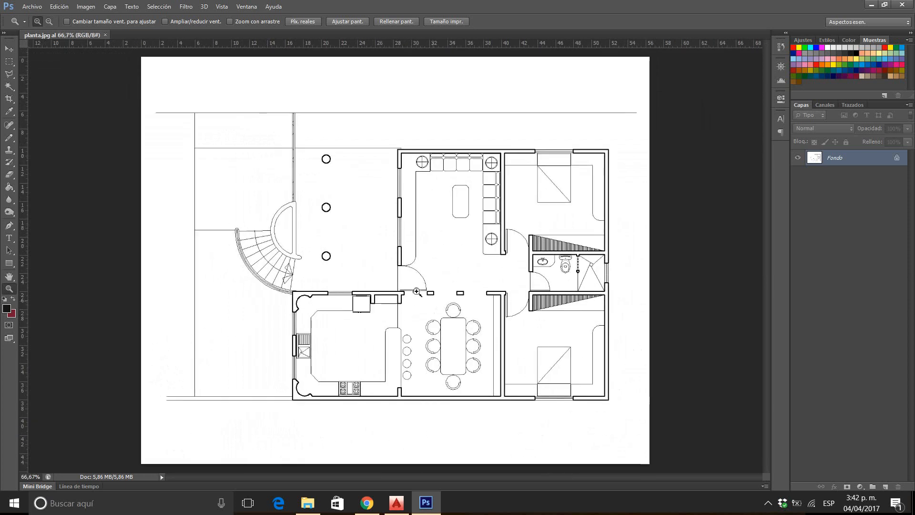
Step: Magnify the plan to 100% and shift the view to include more of the area beside the spiral staircase
{"action": "left_click", "coordinate": [380, 240]}
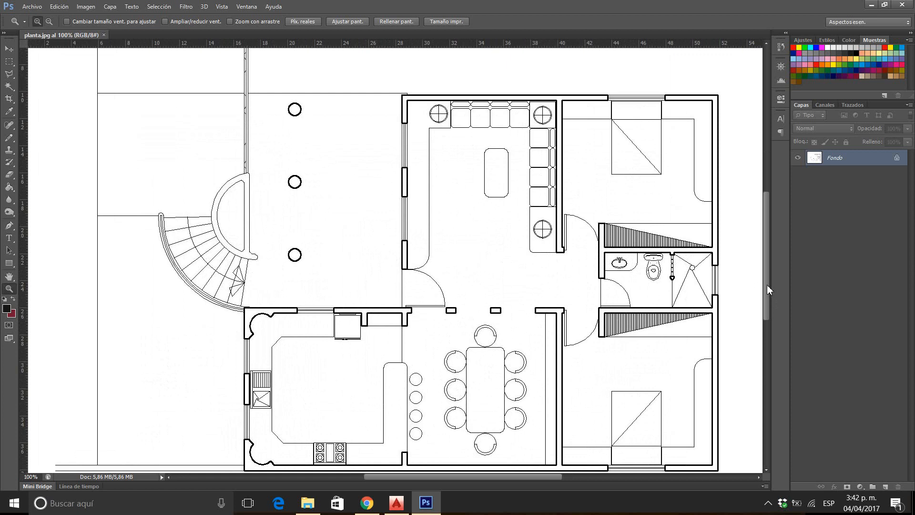
{"action": "mouse_move", "coordinate": [768, 284]}
{"action": "left_mouse_down"}
{"action": "mouse_move", "coordinate": [774, 227]}
{"action": "mouse_move", "coordinate": [768, 323]}
{"action": "mouse_move", "coordinate": [763, 292]}
{"action": "left_mouse_up"}
{"action": "left_click_drag", "start_coordinate": [496, 478], "coordinate": [481, 478]}
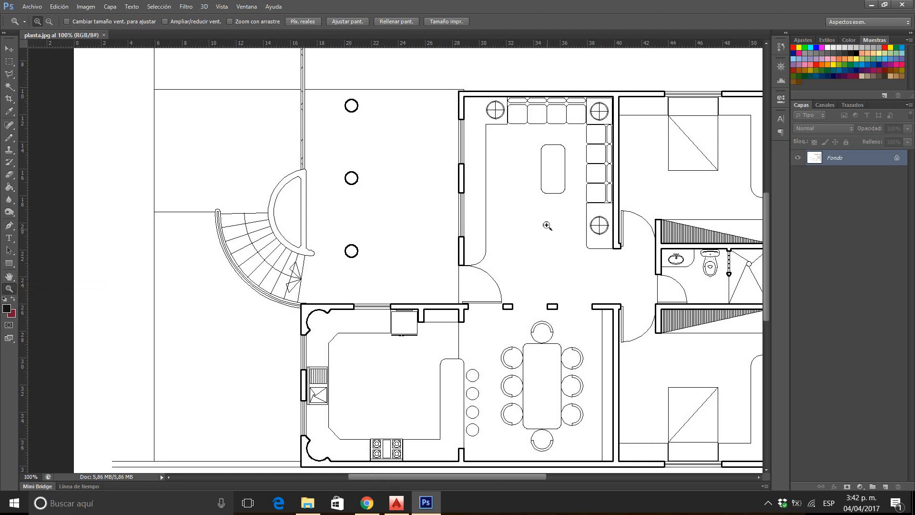
Step: Use the Navigator (Navegador) panel to move around the plan and zoom it to about 165% and 142%, and collapse it again
{"action": "left_click", "coordinate": [782, 67]}
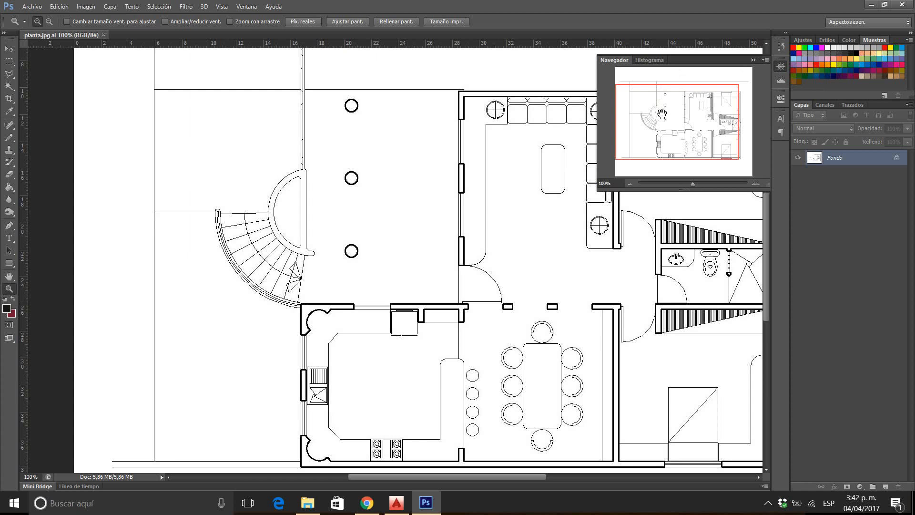
{"action": "left_click_drag", "start_coordinate": [662, 114], "coordinate": [674, 116]}
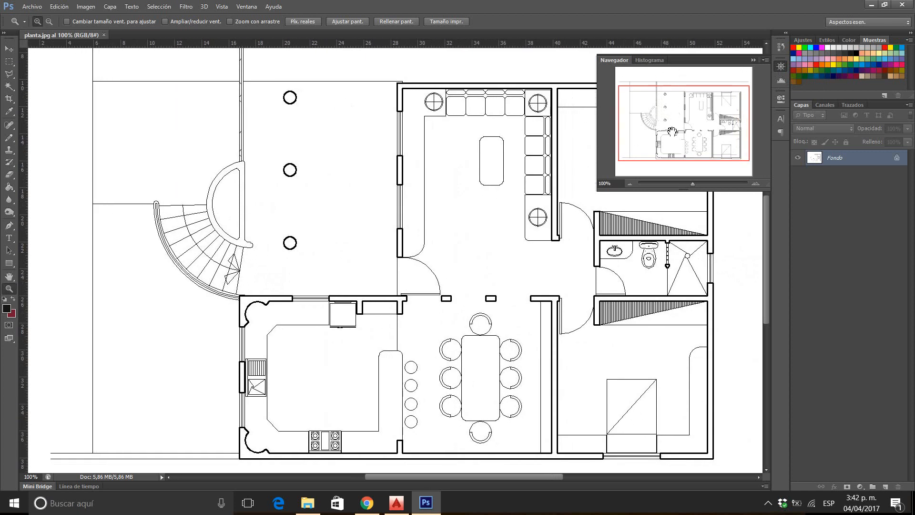
{"action": "mouse_move", "coordinate": [694, 184]}
{"action": "left_mouse_down"}
{"action": "mouse_move", "coordinate": [709, 188]}
{"action": "mouse_move", "coordinate": [686, 185]}
{"action": "mouse_move", "coordinate": [702, 184]}
{"action": "left_mouse_up"}
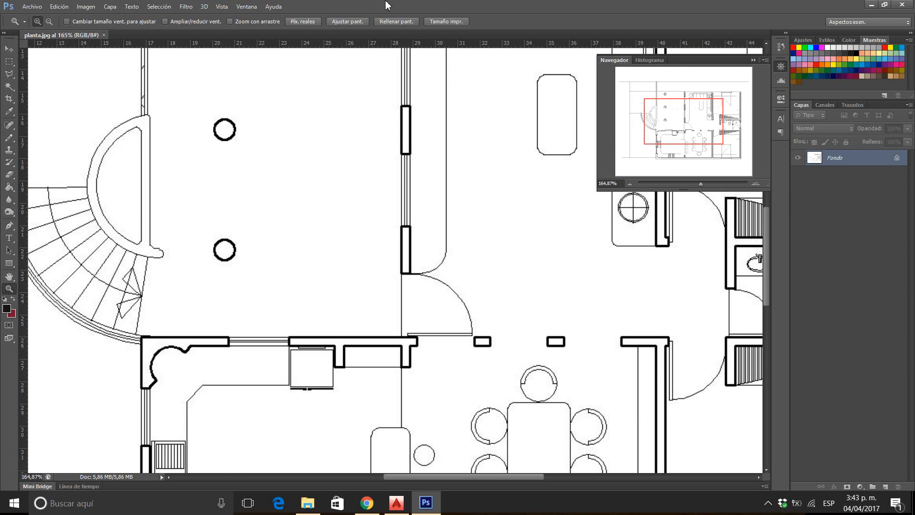
{"action": "left_click_drag", "start_coordinate": [681, 117], "coordinate": [686, 140]}
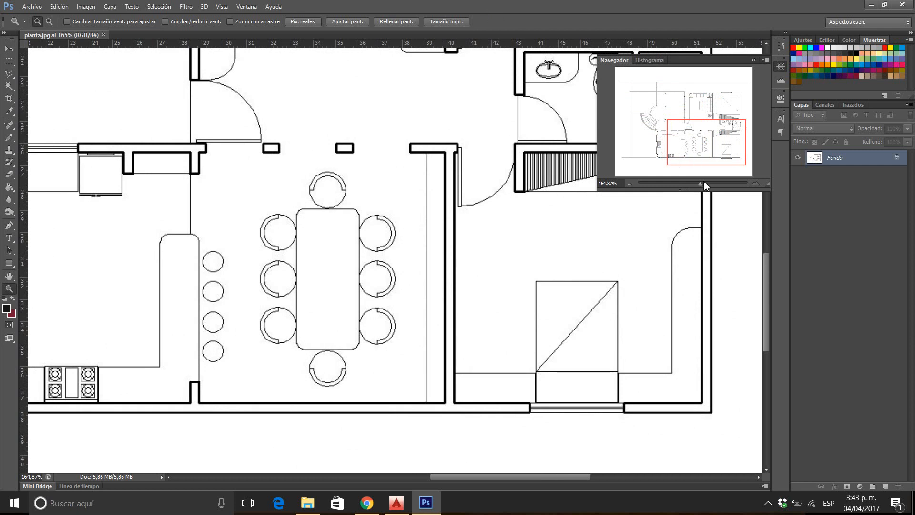
{"action": "mouse_move", "coordinate": [701, 185]}
{"action": "left_mouse_down"}
{"action": "mouse_move", "coordinate": [689, 186]}
{"action": "mouse_move", "coordinate": [699, 185]}
{"action": "left_mouse_up"}
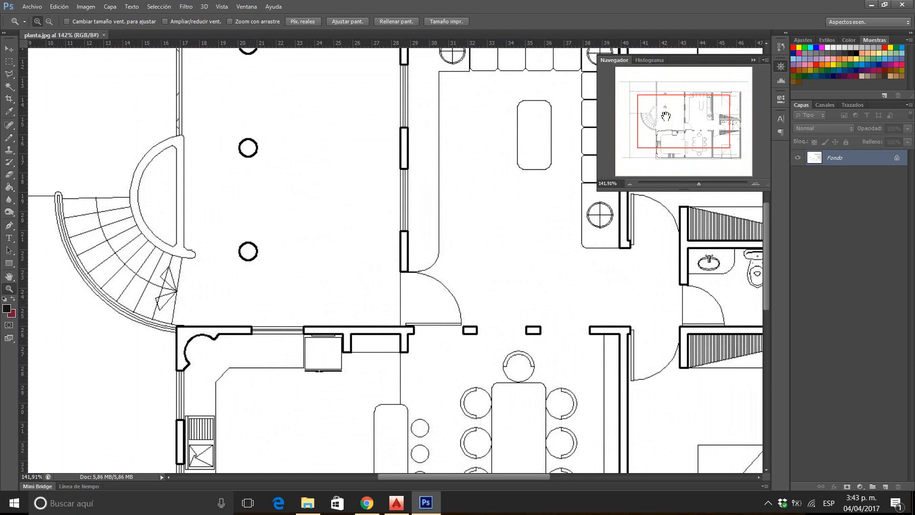
{"action": "left_click_drag", "start_coordinate": [668, 118], "coordinate": [689, 135]}
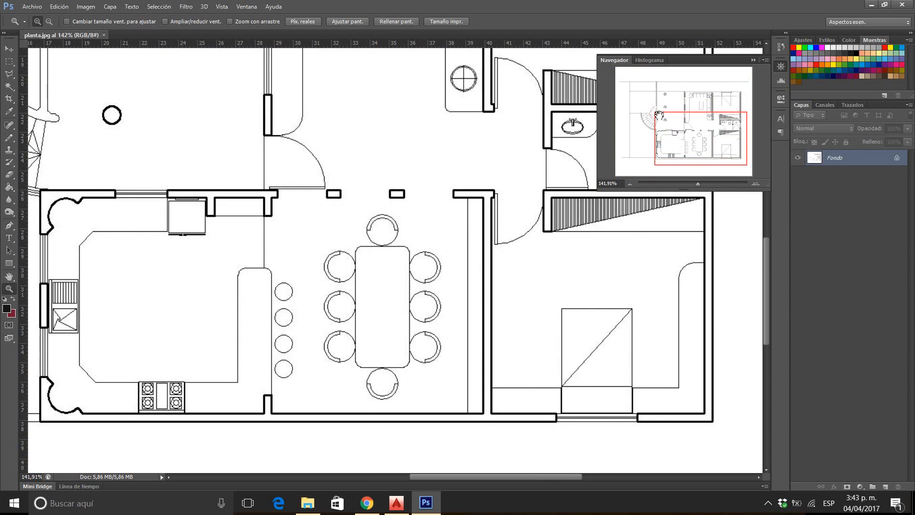
{"action": "left_click", "coordinate": [781, 66]}
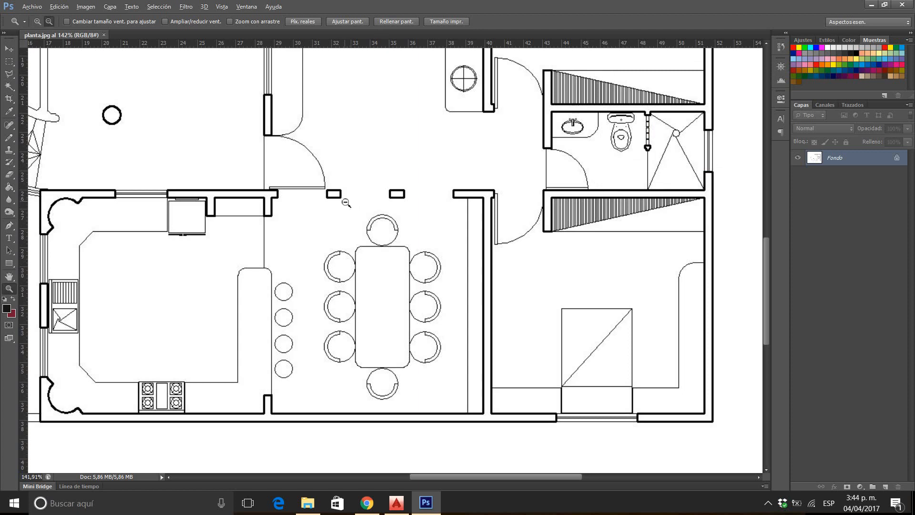
Step: Frame the house at about 106% and activate the Magic Wand tool (Herramienta Varita mágica) with a tolerance of 10
{"action": "left_click", "coordinate": [351, 203], "text": "alt"}
{"action": "left_click", "coordinate": [328, 206], "text": "alt"}
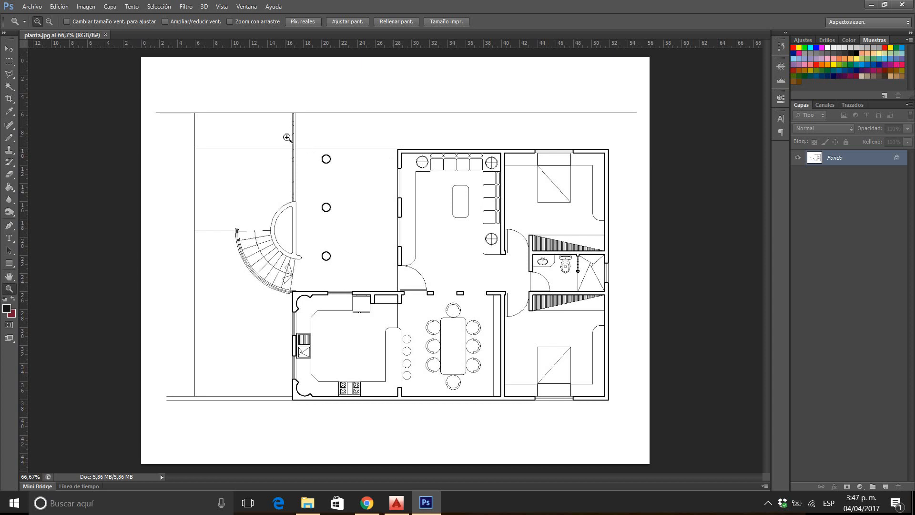
{"action": "mouse_move", "coordinate": [284, 141]}
{"action": "left_mouse_down"}
{"action": "mouse_move", "coordinate": [482, 401]}
{"action": "mouse_move", "coordinate": [612, 421]}
{"action": "mouse_move", "coordinate": [616, 407]}
{"action": "left_mouse_up"}
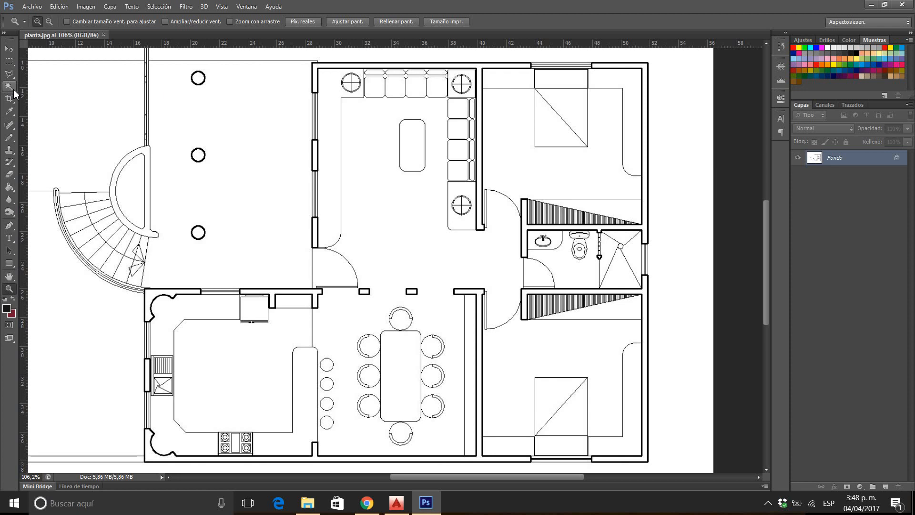
{"action": "left_click", "coordinate": [14, 91]}
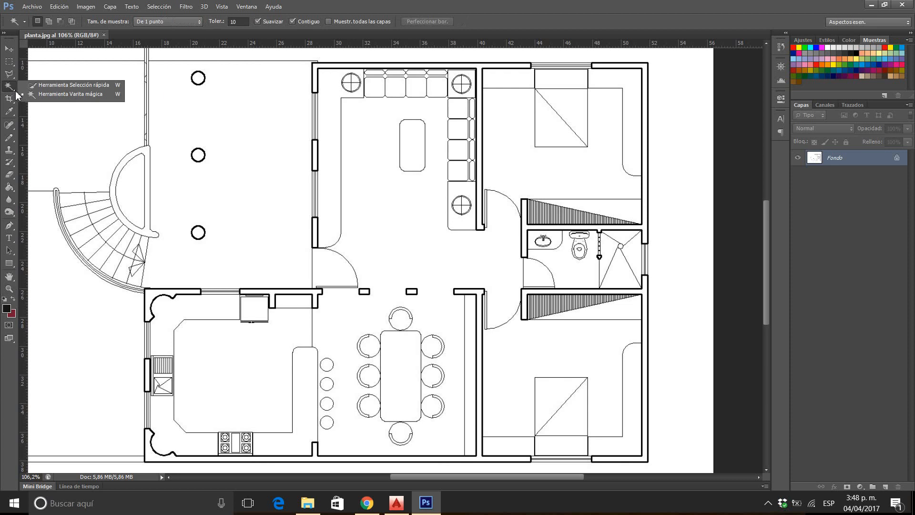
{"action": "left_click", "coordinate": [45, 96]}
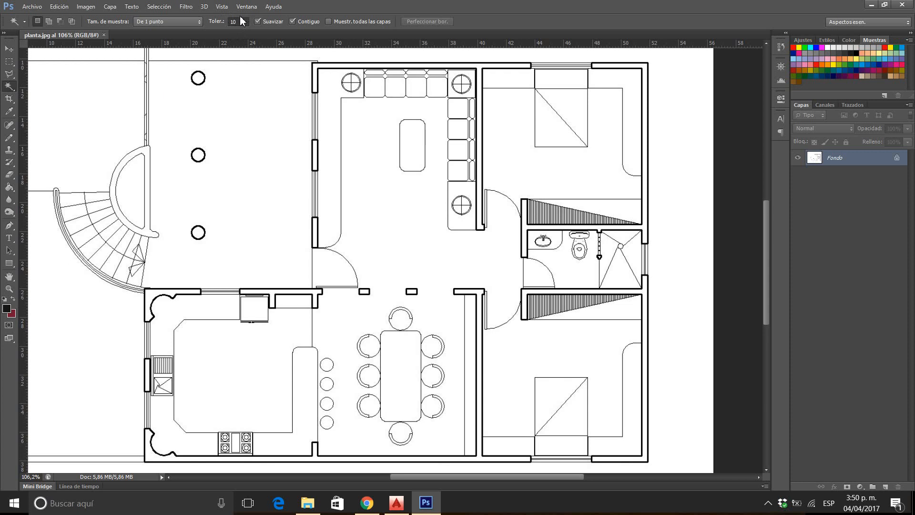
{"action": "left_click", "coordinate": [237, 22]}
Step: Select the interiors of all the house's thick-outlined wall segments with the Magic Wand, adding each segment to the selection
{"action": "left_click", "coordinate": [316, 75]}
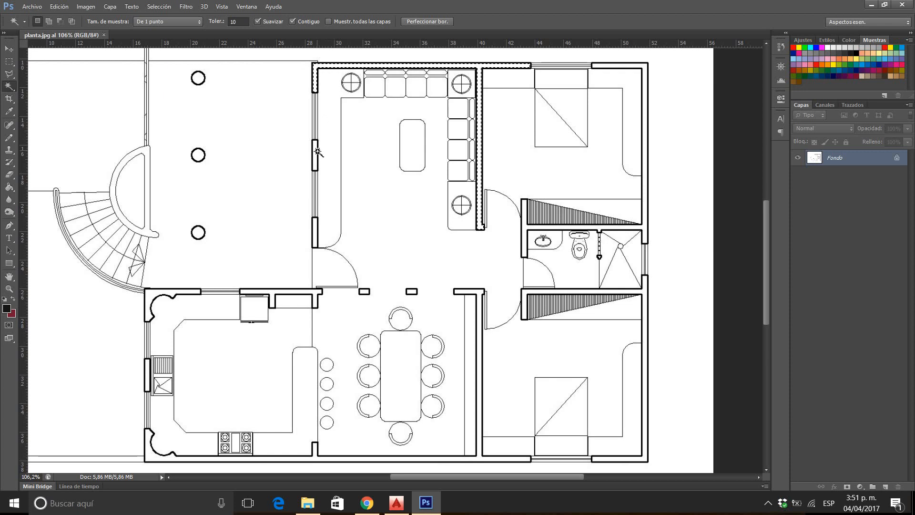
{"action": "left_click", "coordinate": [317, 153]}
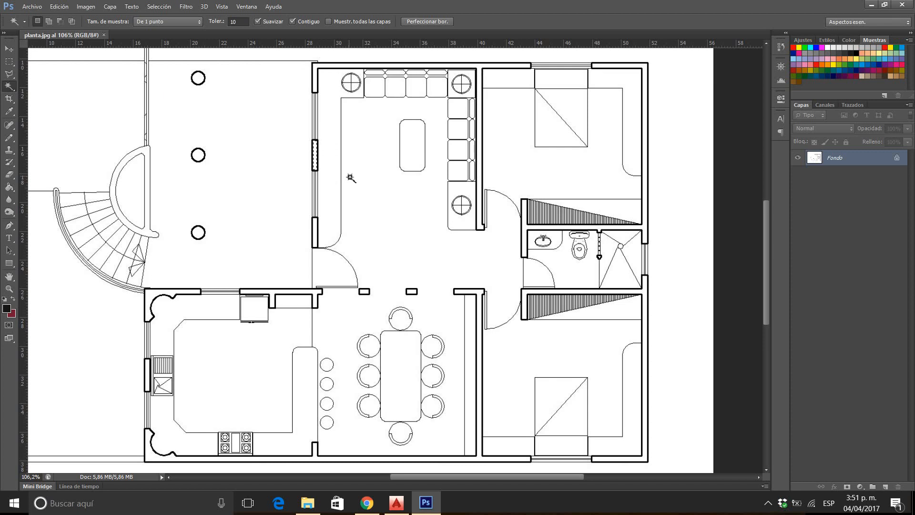
{"action": "key", "text": "shift"}
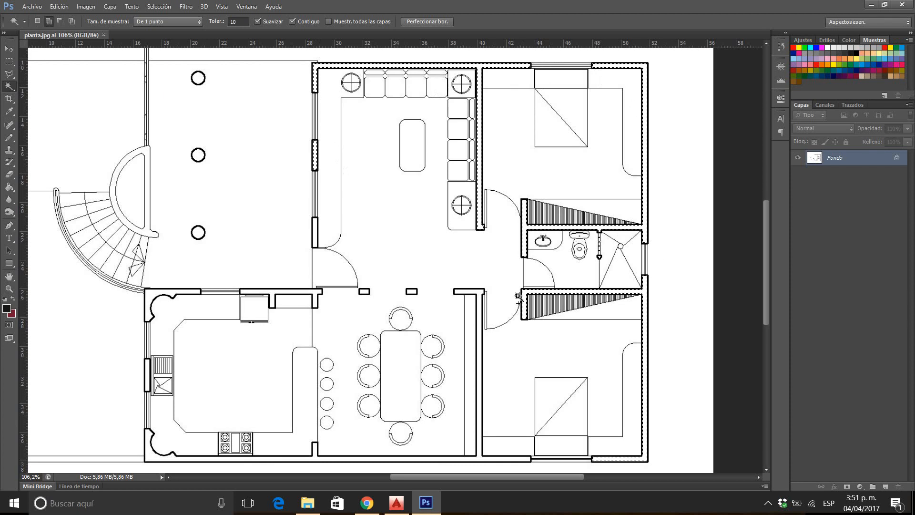
{"action": "left_click", "coordinate": [522, 296], "text": "shift"}
{"action": "left_click", "coordinate": [410, 290], "text": "shift"}
{"action": "left_click", "coordinate": [365, 293], "text": "shift"}
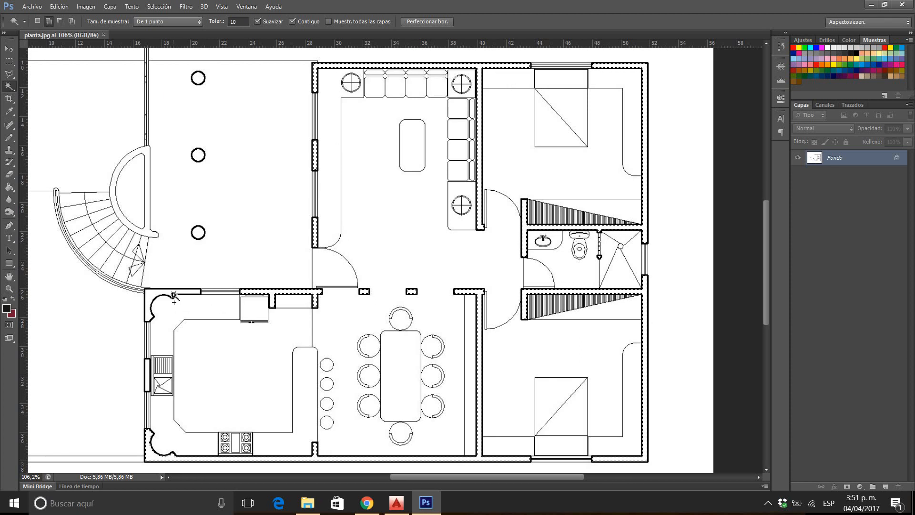
{"action": "left_click", "coordinate": [148, 375], "text": "shift"}
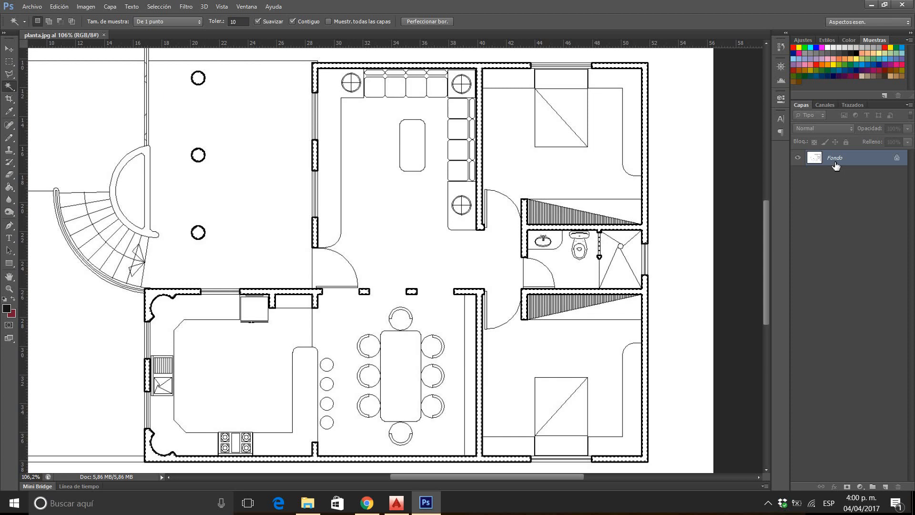
Step: Create a new empty layer above the Fondo layer, keeping the wall selection active
{"action": "left_click", "coordinate": [888, 489]}
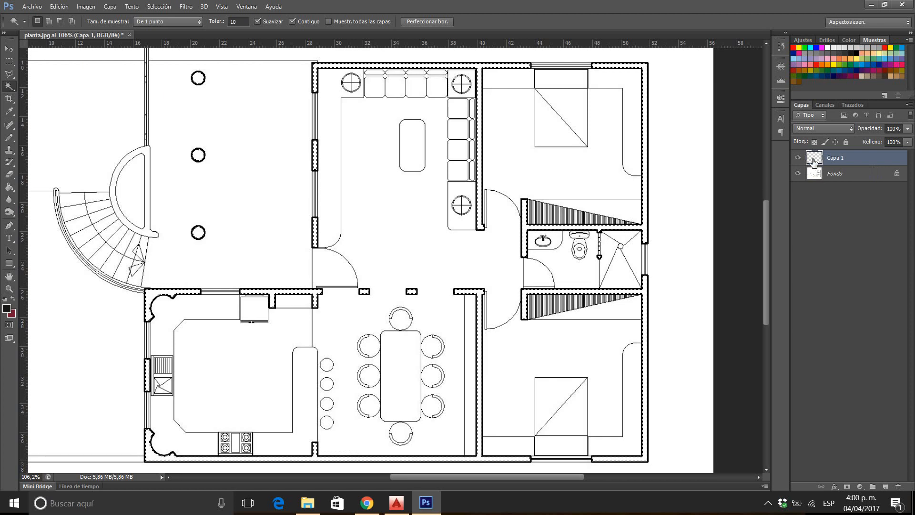
Step: Rename the new layer above Fondo to "muros" and leave it as the active layer
{"action": "double_click", "coordinate": [835, 158]}
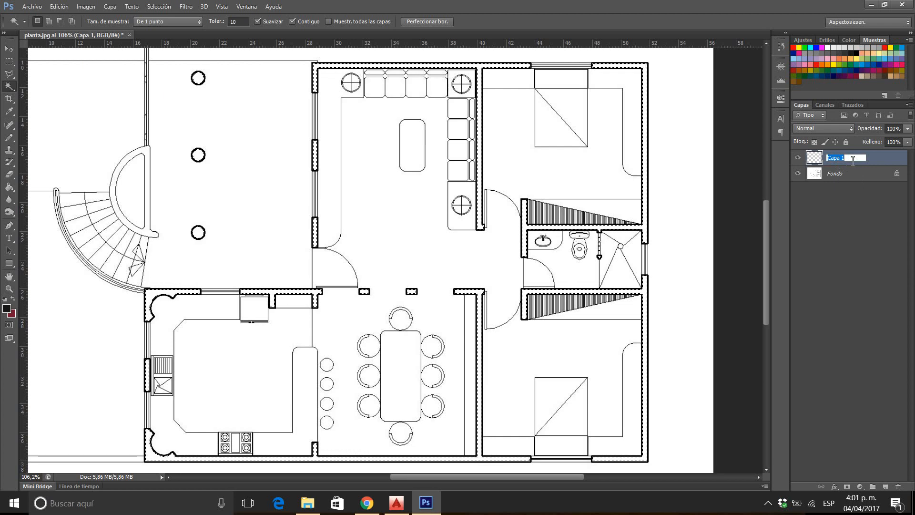
{"action": "type", "text": "muros"}
{"action": "key", "text": "Return"}
{"action": "left_click", "coordinate": [858, 175]}
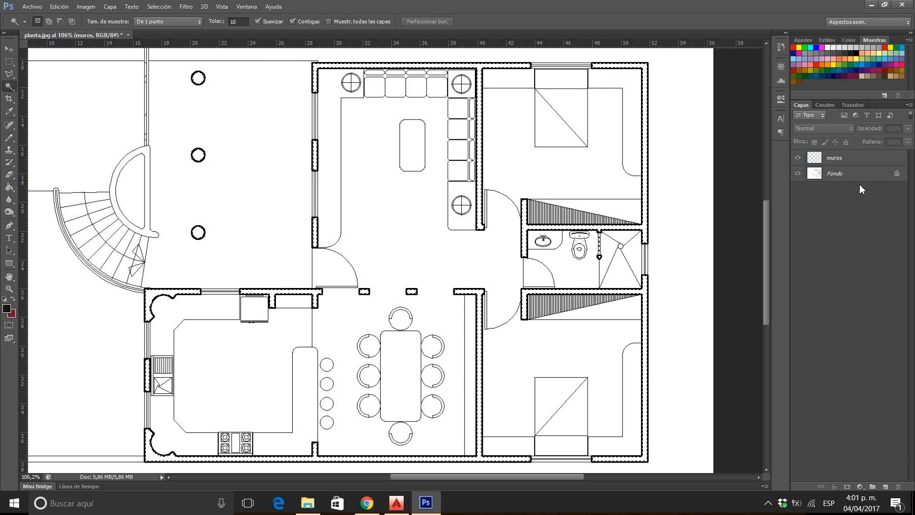
{"action": "left_click", "coordinate": [855, 158]}
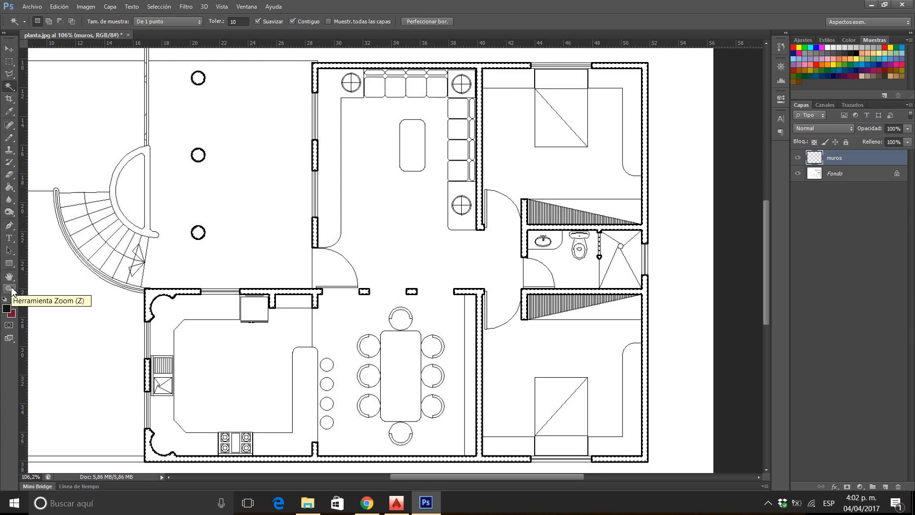
Step: Activate the Paint Bucket tool (Bote de pintura), choose a red swatch as the foreground colour and show its RGB values
{"action": "left_click", "coordinate": [10, 190]}
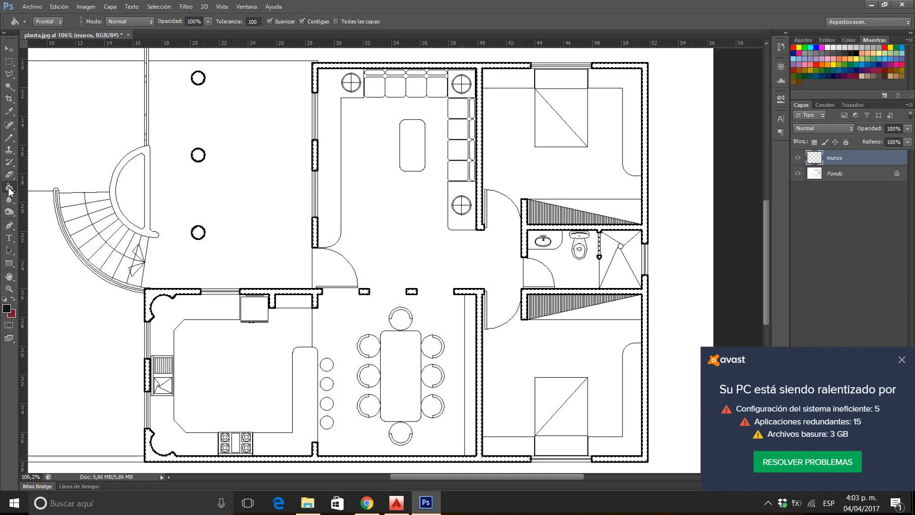
{"action": "left_click", "coordinate": [902, 360]}
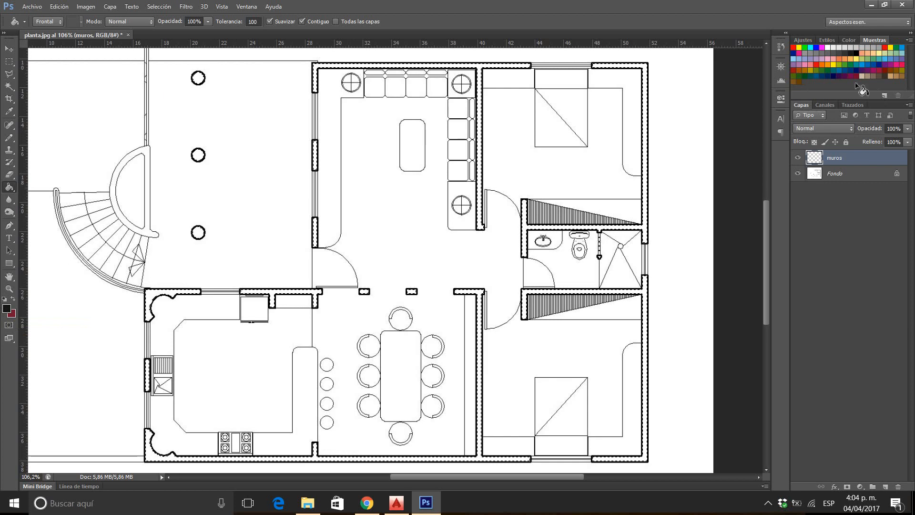
{"action": "left_click", "coordinate": [819, 65]}
{"action": "left_click", "coordinate": [848, 40]}
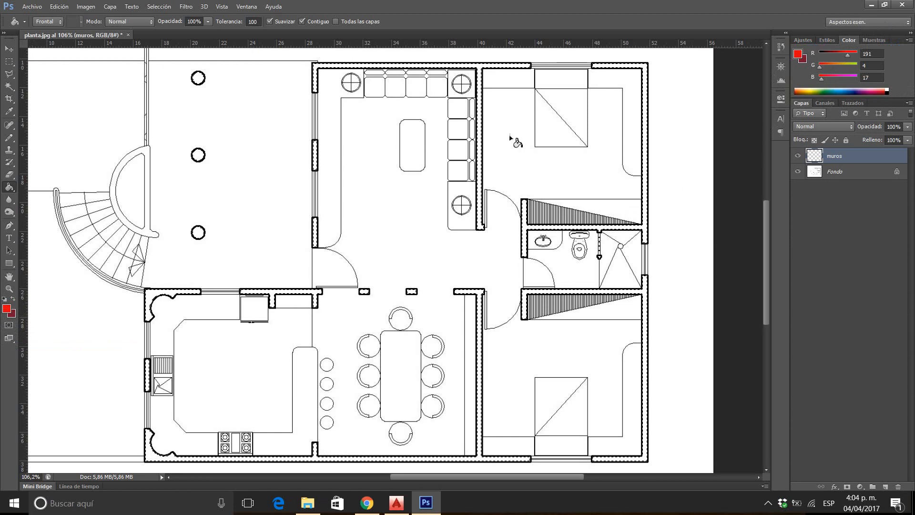
Step: Set the foreground colour to the purplish grey 7a737a in the colour picker
{"action": "left_click", "coordinate": [6, 309]}
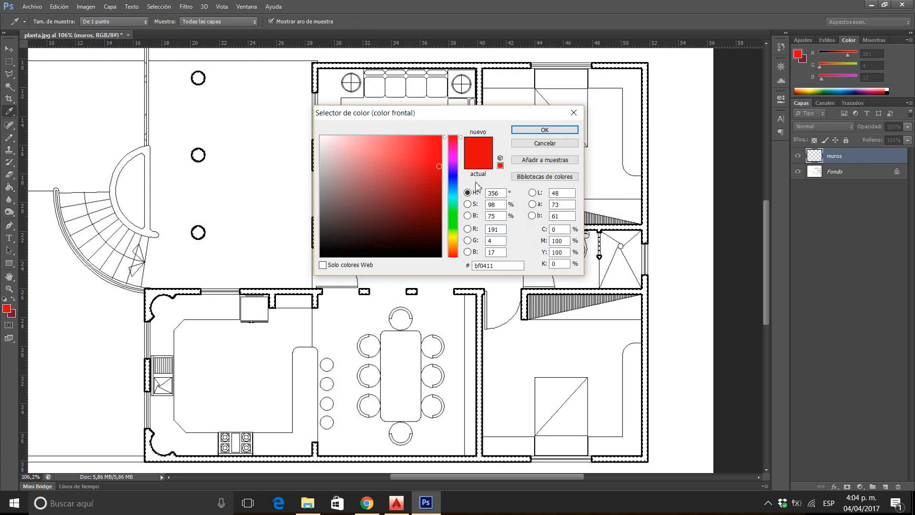
{"action": "left_click_drag", "start_coordinate": [453, 114], "coordinate": [504, 102]}
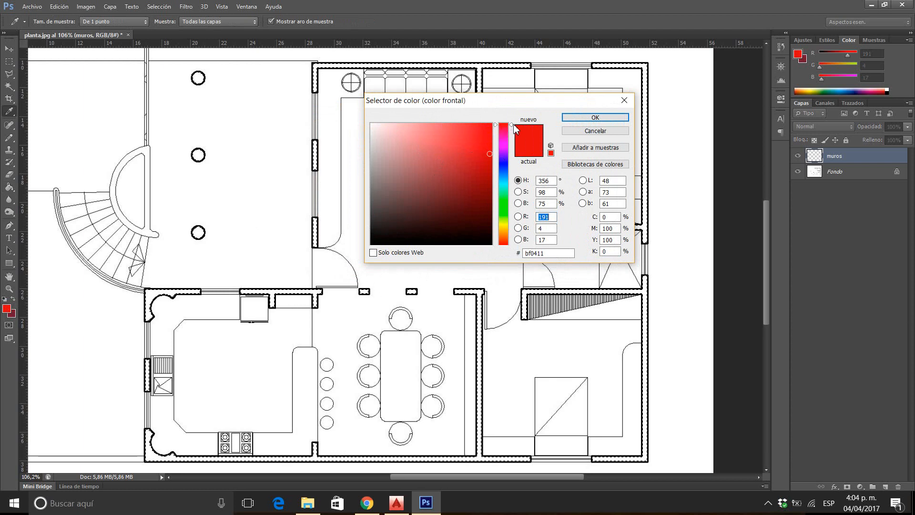
{"action": "mouse_move", "coordinate": [510, 125]}
{"action": "left_mouse_down"}
{"action": "mouse_move", "coordinate": [512, 163]}
{"action": "mouse_move", "coordinate": [516, 144]}
{"action": "left_mouse_up"}
{"action": "left_click", "coordinate": [453, 141]}
{"action": "left_click", "coordinate": [432, 139]}
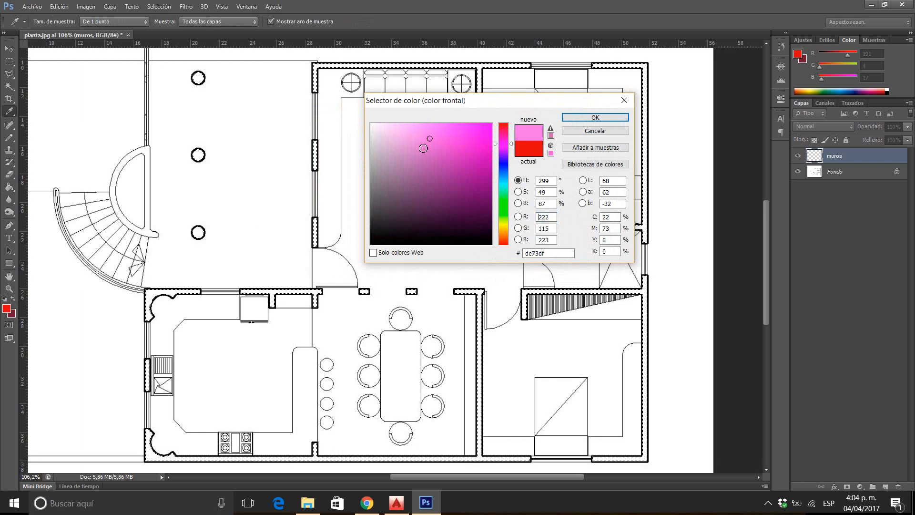
{"action": "left_click", "coordinate": [388, 161]}
{"action": "left_click", "coordinate": [460, 160]}
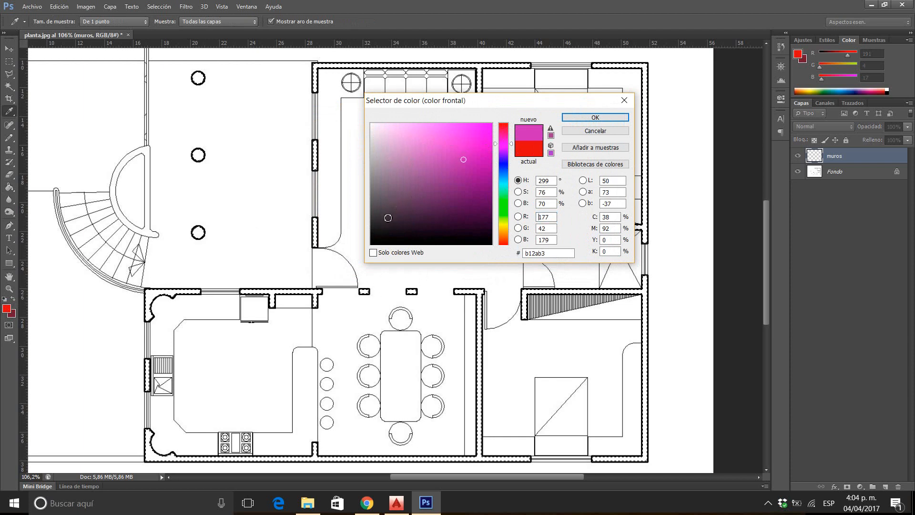
{"action": "left_click", "coordinate": [386, 218]}
{"action": "left_click", "coordinate": [384, 201]}
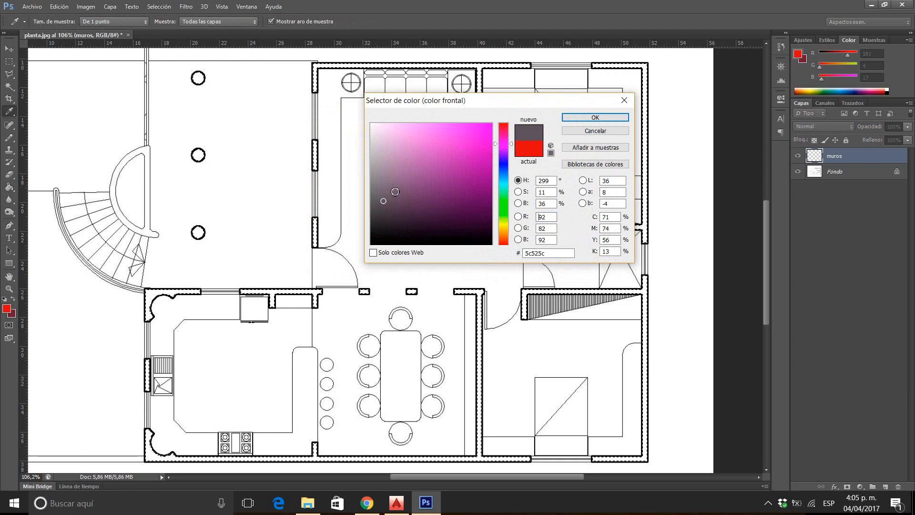
{"action": "left_click", "coordinate": [378, 187]}
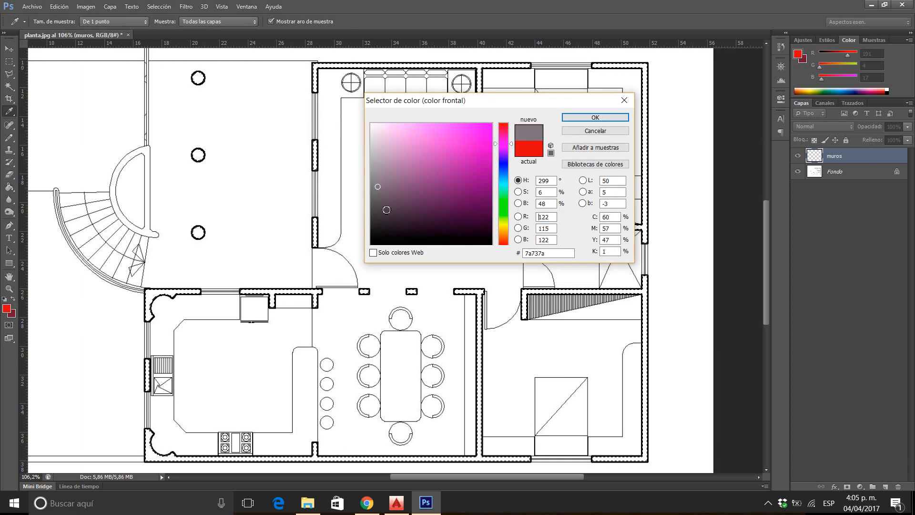
{"action": "left_click", "coordinate": [581, 119]}
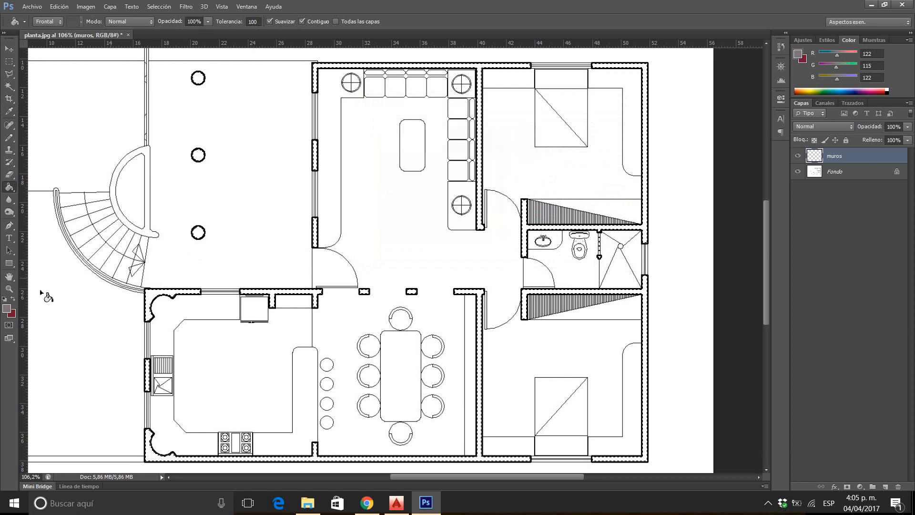
Step: Fill the selected wall segments on the muros layer with the grey foreground colour using the Paint Bucket
{"action": "left_click", "coordinate": [7, 310]}
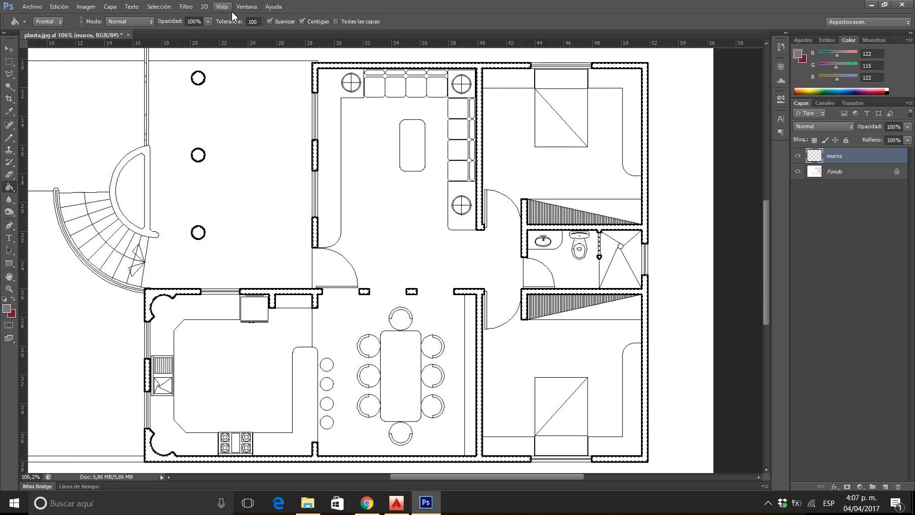
{"action": "left_click", "coordinate": [323, 87]}
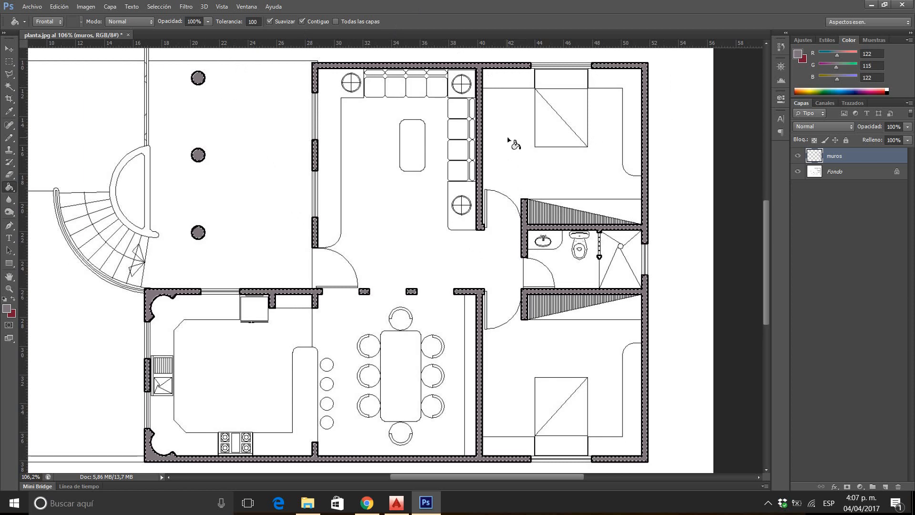
Step: Undo the Paint Bucket fill of the walls and restore it
{"action": "left_click", "coordinate": [60, 7]}
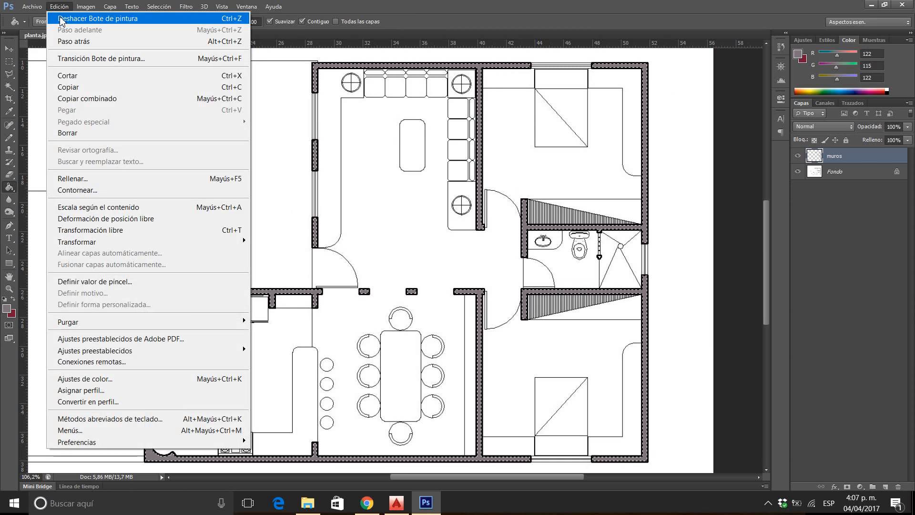
{"action": "left_click", "coordinate": [60, 17]}
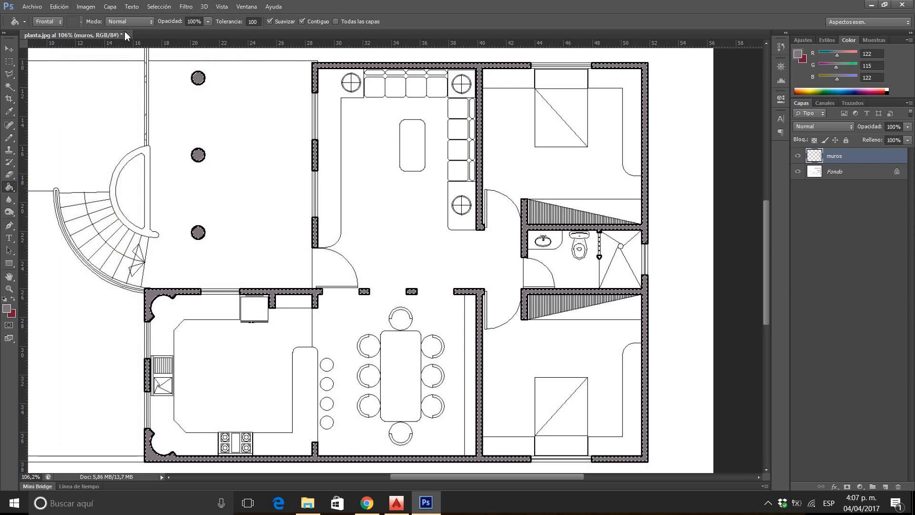
{"action": "left_click", "coordinate": [59, 7]}
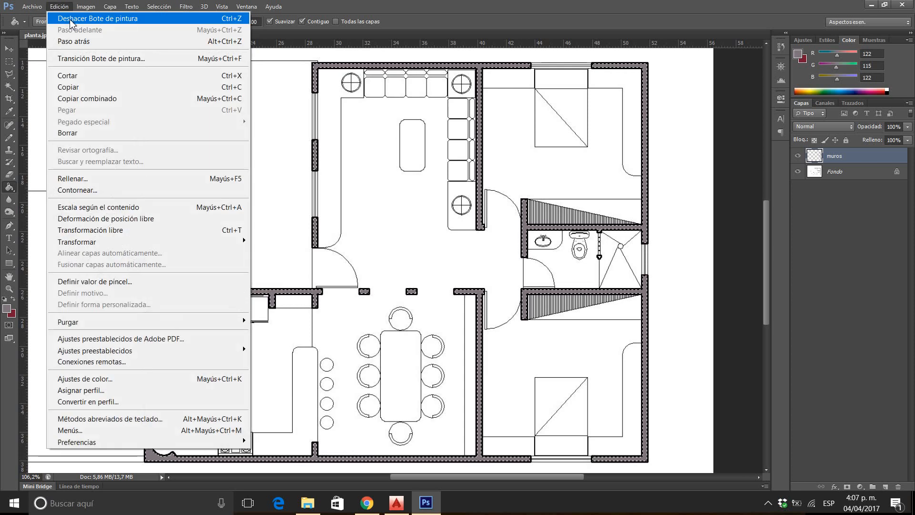
{"action": "left_click", "coordinate": [65, 19]}
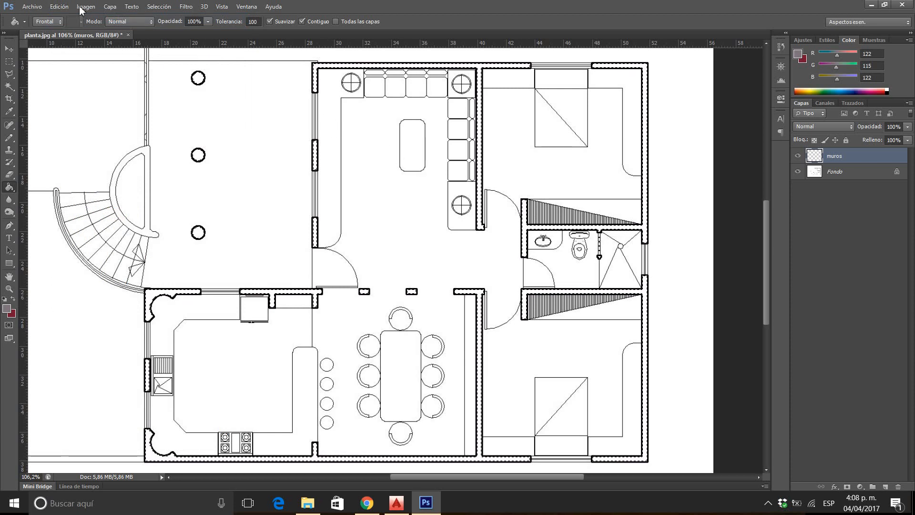
{"action": "left_click", "coordinate": [59, 7]}
{"action": "left_click", "coordinate": [86, 18]}
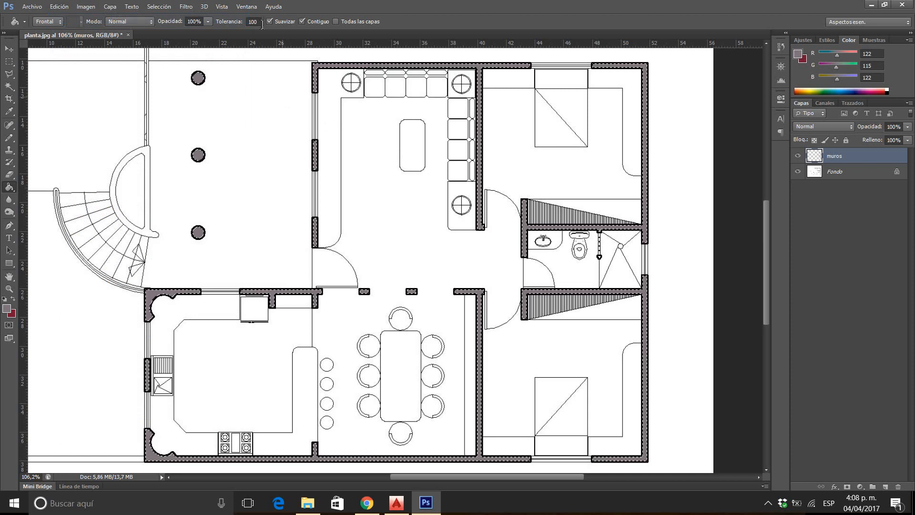
Step: Deselect the wall segments and make the Fondo layer active
{"action": "left_click", "coordinate": [159, 7]}
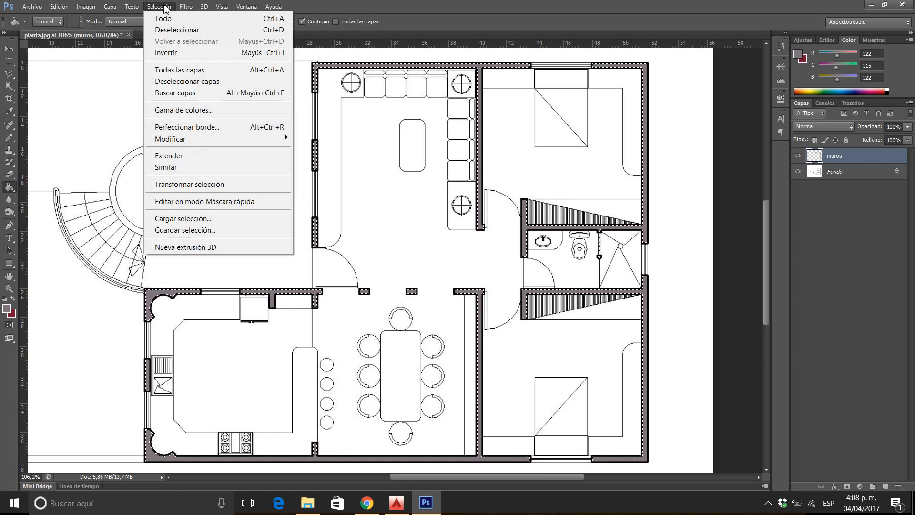
{"action": "left_click", "coordinate": [207, 30]}
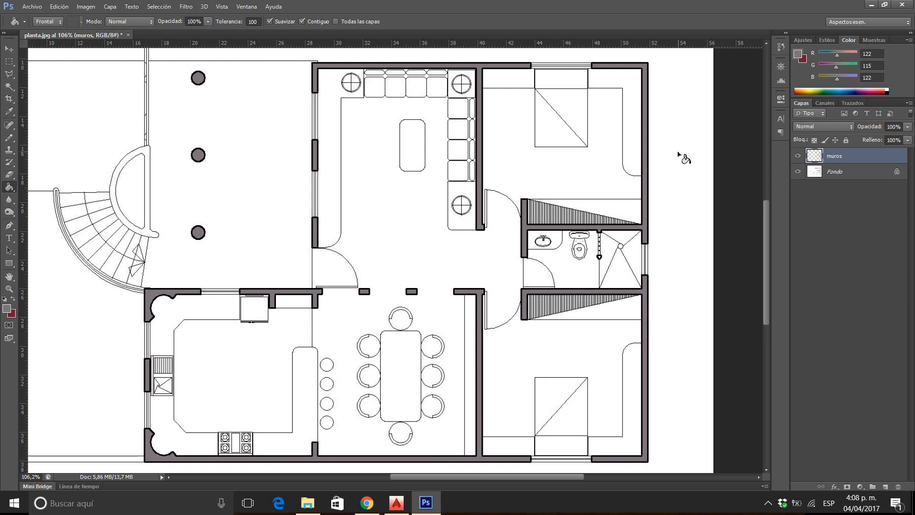
{"action": "left_click", "coordinate": [847, 174]}
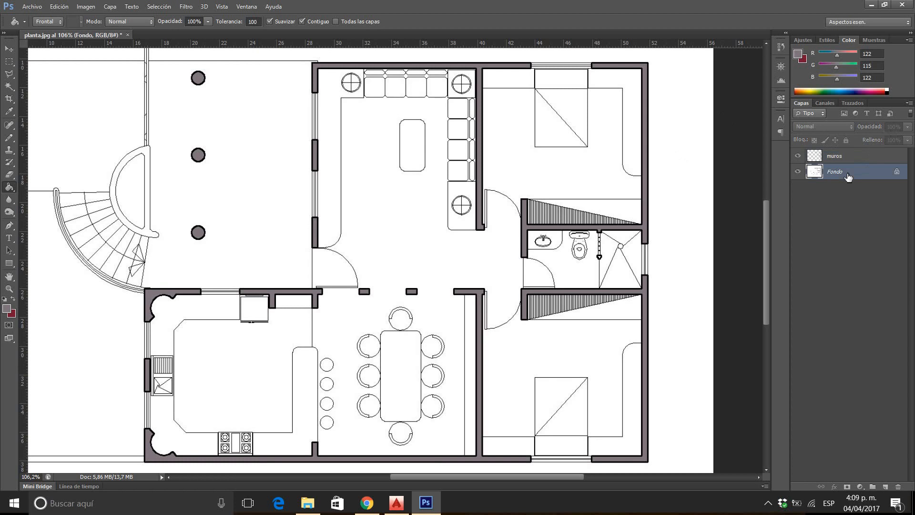
Step: Hide and show the muros layer several times to compare the wall fill with the bare drawing, ending with Fondo active
{"action": "left_click", "coordinate": [798, 156]}
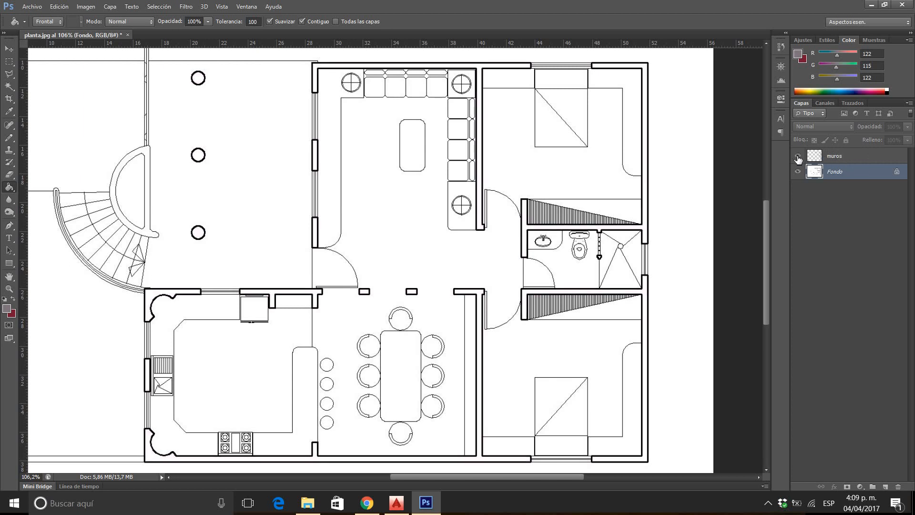
{"action": "left_click", "coordinate": [798, 155]}
{"action": "left_click", "coordinate": [798, 156]}
{"action": "left_click", "coordinate": [799, 157]}
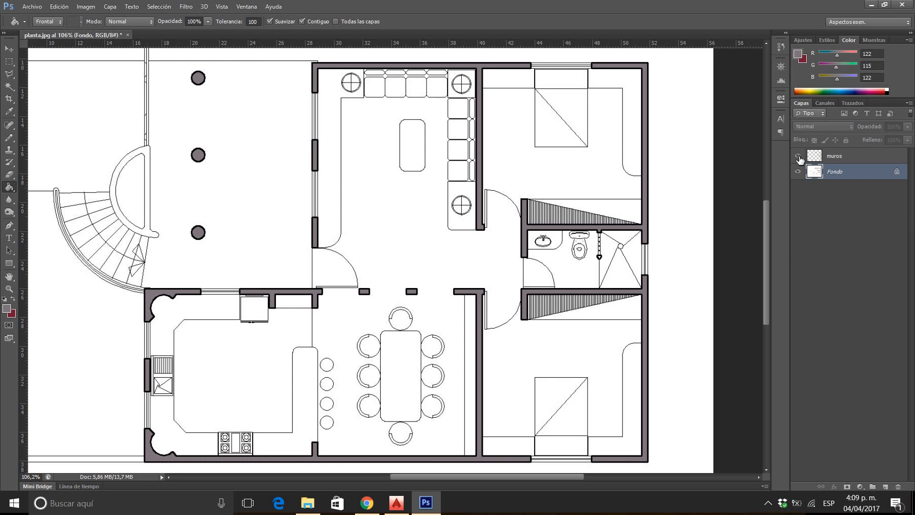
{"action": "left_click", "coordinate": [847, 160]}
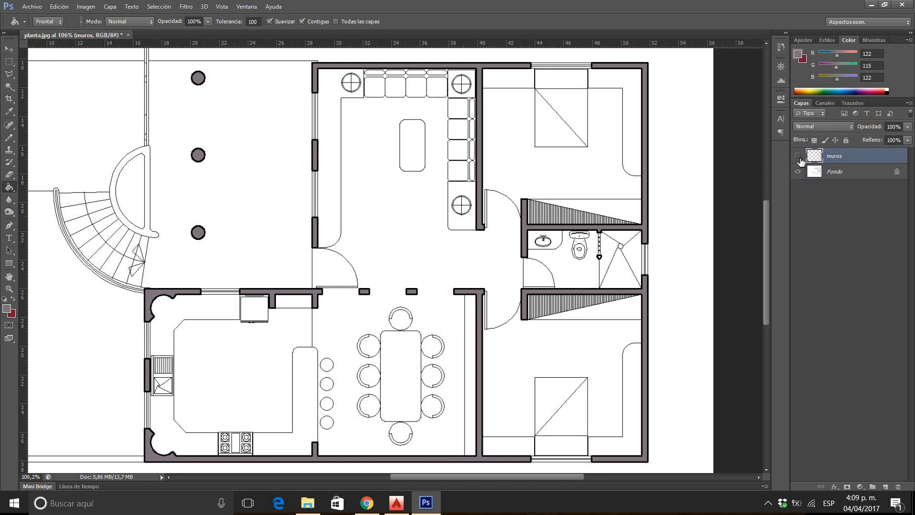
{"action": "left_click", "coordinate": [798, 156]}
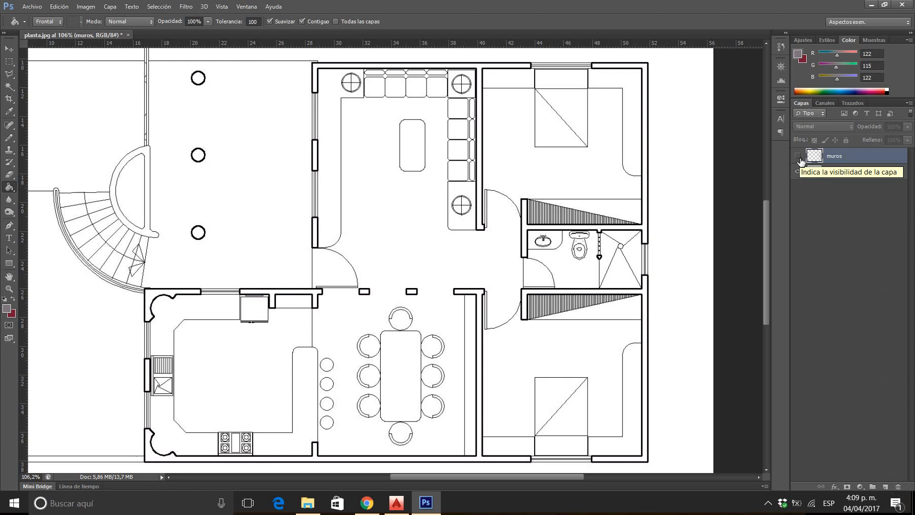
{"action": "left_click", "coordinate": [799, 156]}
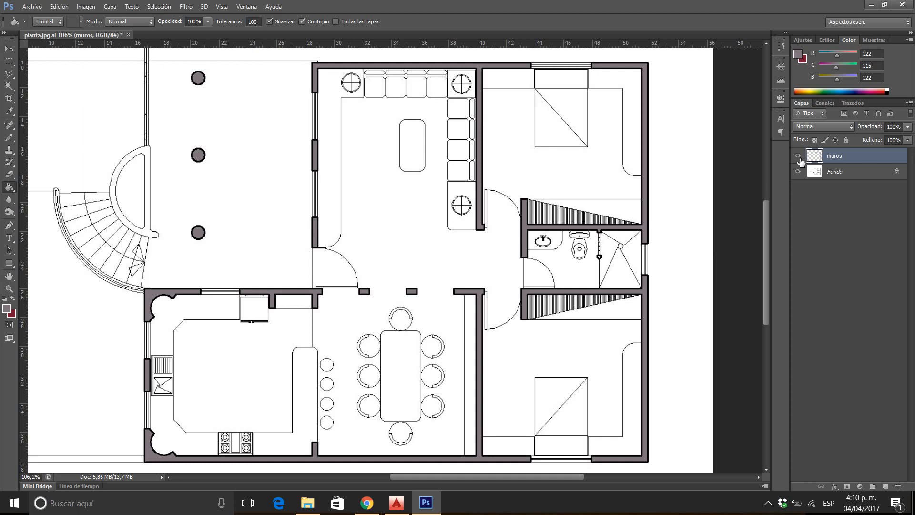
{"action": "left_click", "coordinate": [838, 171]}
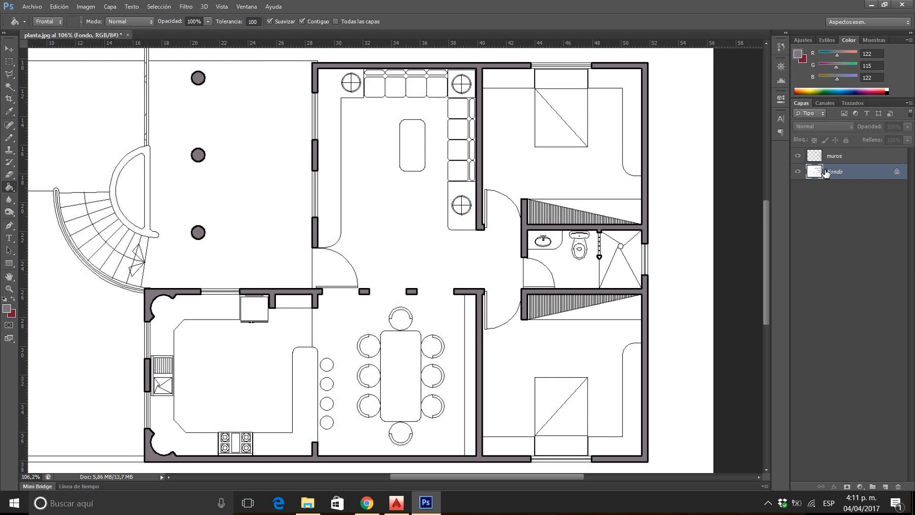
Step: Select the strip above the columns and house with the Rectangular Marquee, starting slightly above the boundary line and ending at the outer wall
{"action": "left_click", "coordinate": [9, 289]}
{"action": "left_click", "coordinate": [255, 229], "text": "alt"}
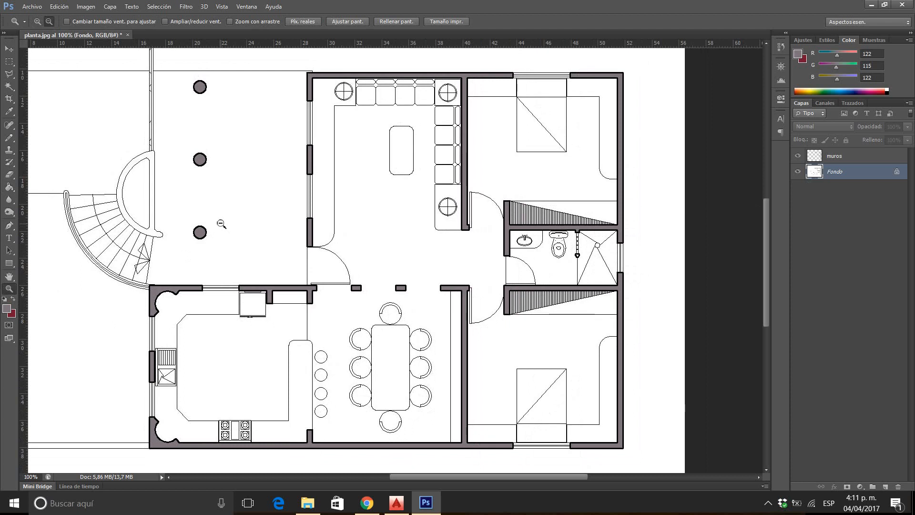
{"action": "left_click", "coordinate": [197, 201], "text": "alt"}
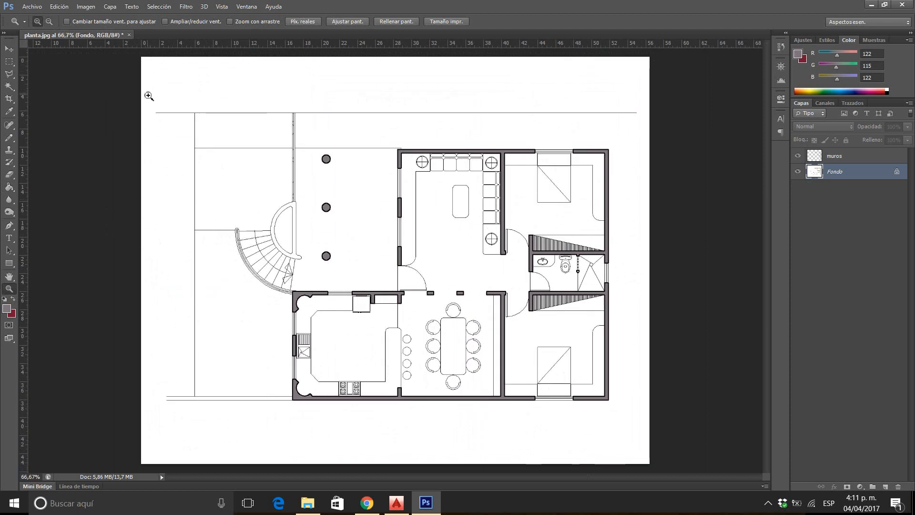
{"action": "left_click_drag", "start_coordinate": [148, 94], "coordinate": [644, 178]}
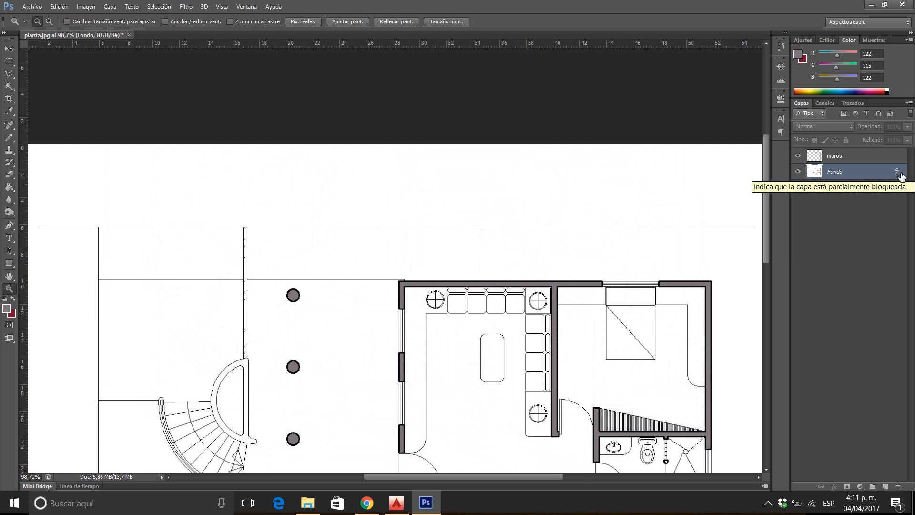
{"action": "right_click", "coordinate": [881, 173]}
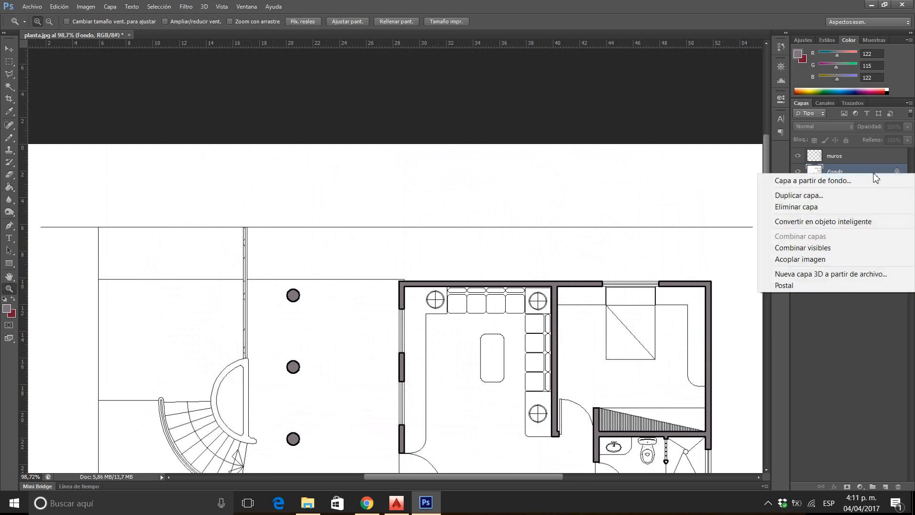
{"action": "left_click", "coordinate": [855, 173]}
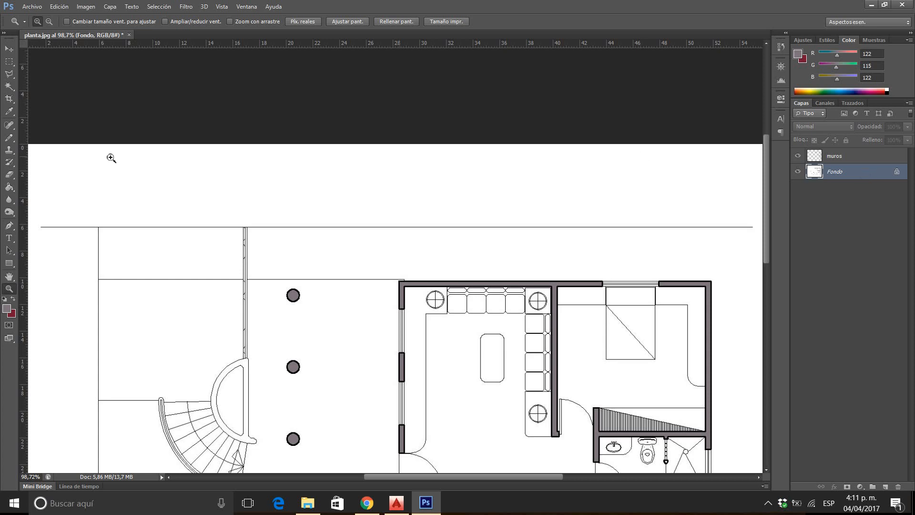
{"action": "left_click", "coordinate": [8, 88]}
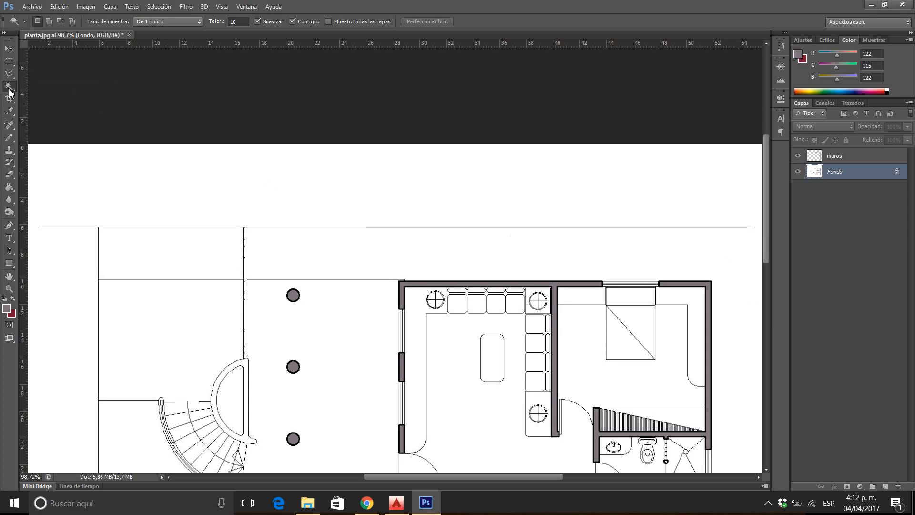
{"action": "left_click", "coordinate": [10, 62]}
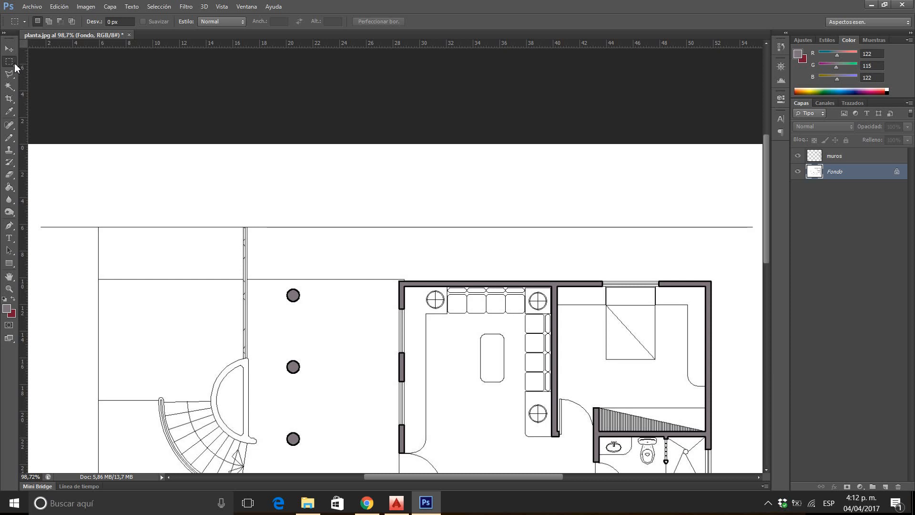
{"action": "right_click", "coordinate": [14, 65]}
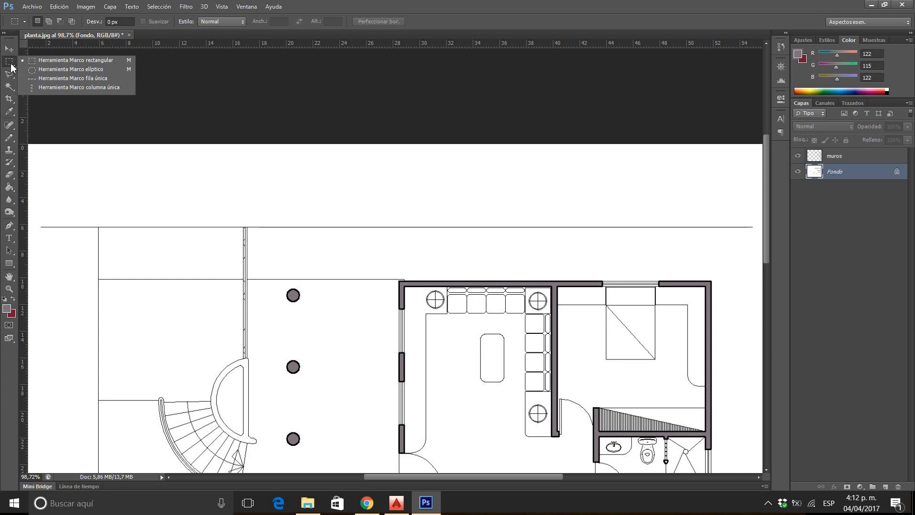
{"action": "left_click", "coordinate": [9, 64]}
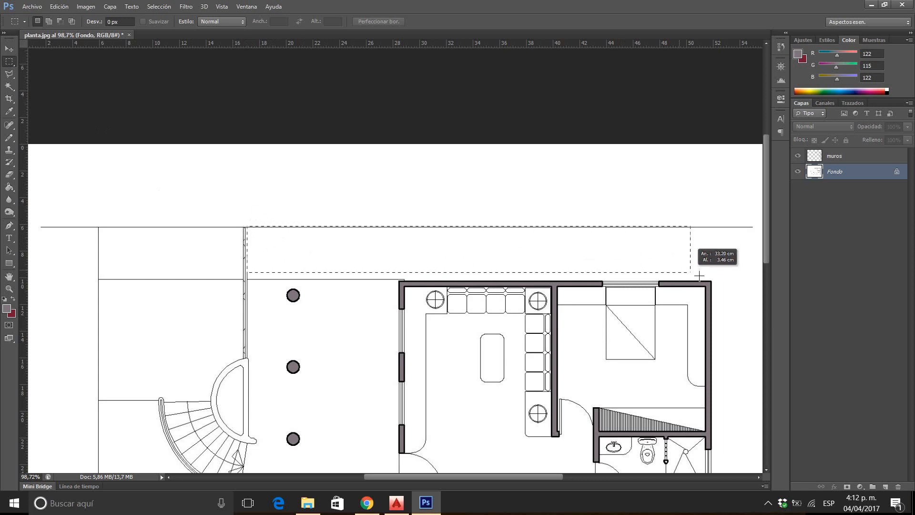
{"action": "left_click_drag", "start_coordinate": [699, 275], "coordinate": [713, 282]}
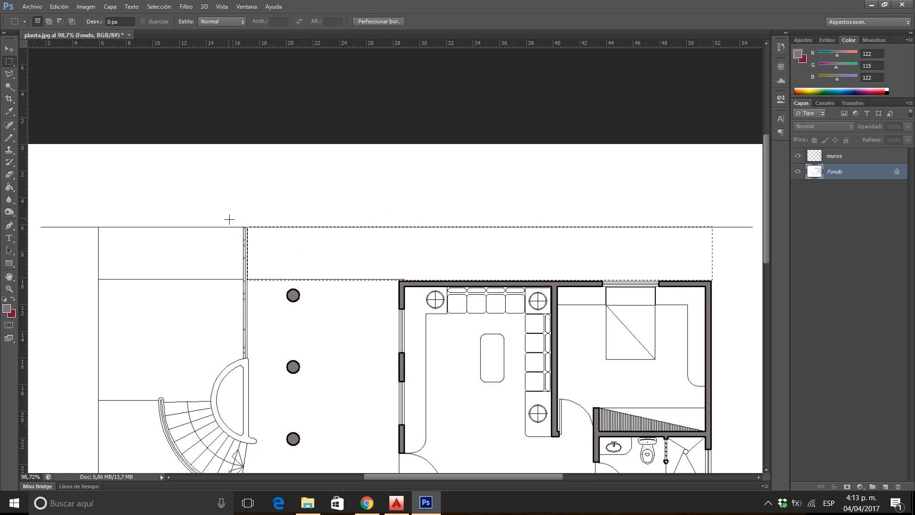
{"action": "left_click", "coordinate": [254, 202]}
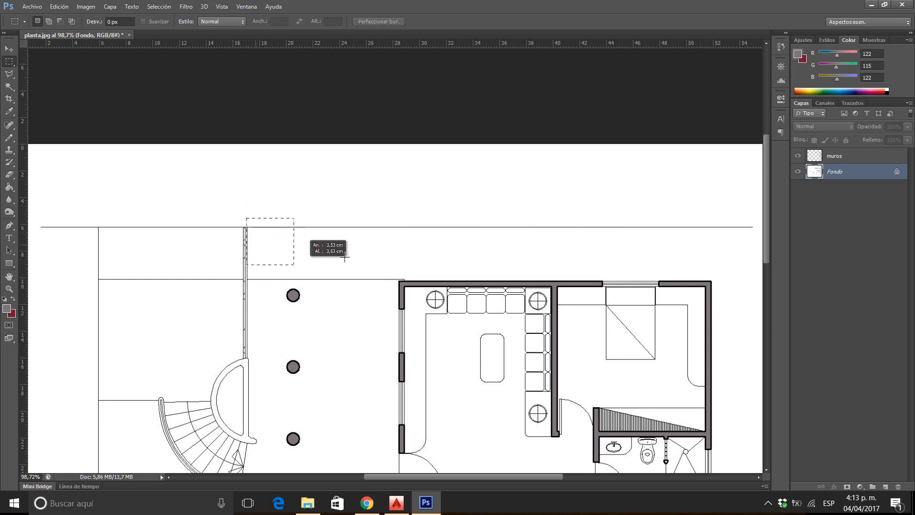
{"action": "left_click_drag", "start_coordinate": [702, 273], "coordinate": [712, 279]}
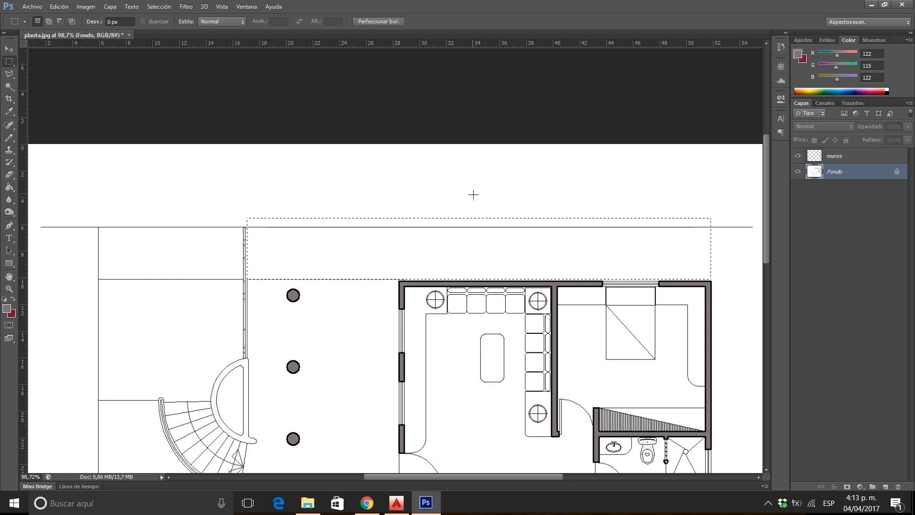
Step: Subtract the area above the boundary line from the selection, and add the adjoining rectangle beyond the stair railing with the Magic Wand
{"action": "key", "text": "alt"}
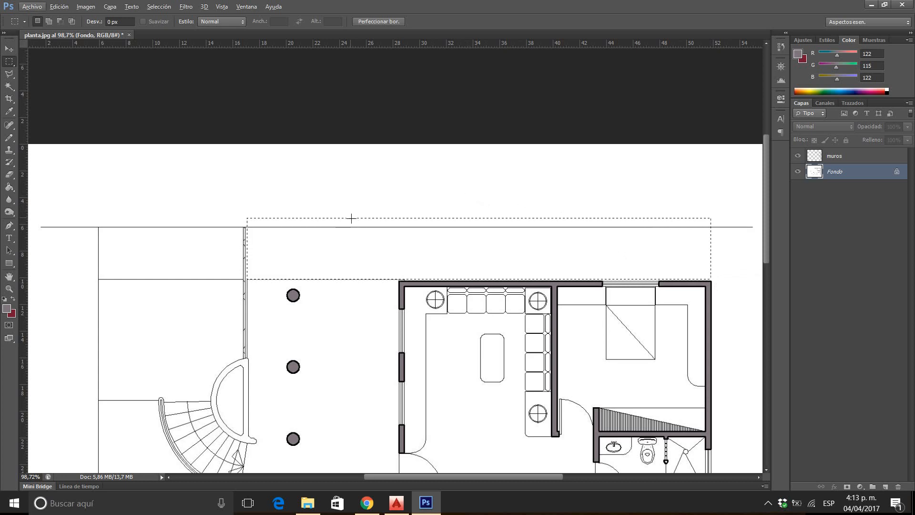
{"action": "key", "text": "alt"}
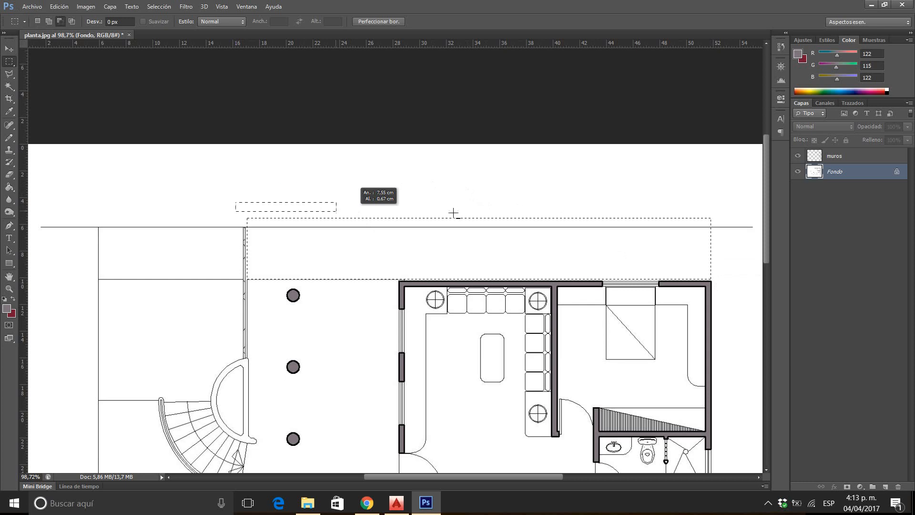
{"action": "left_click_drag", "start_coordinate": [453, 212], "coordinate": [719, 229]}
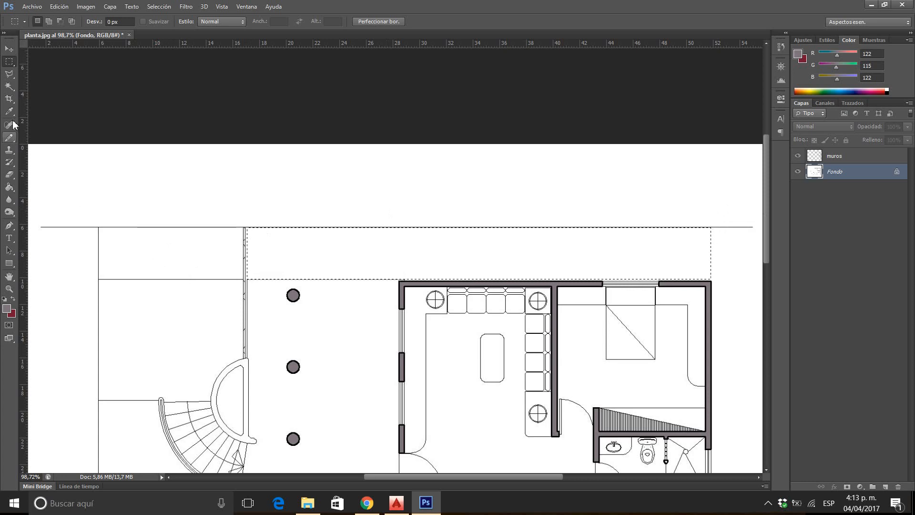
{"action": "left_click", "coordinate": [9, 86]}
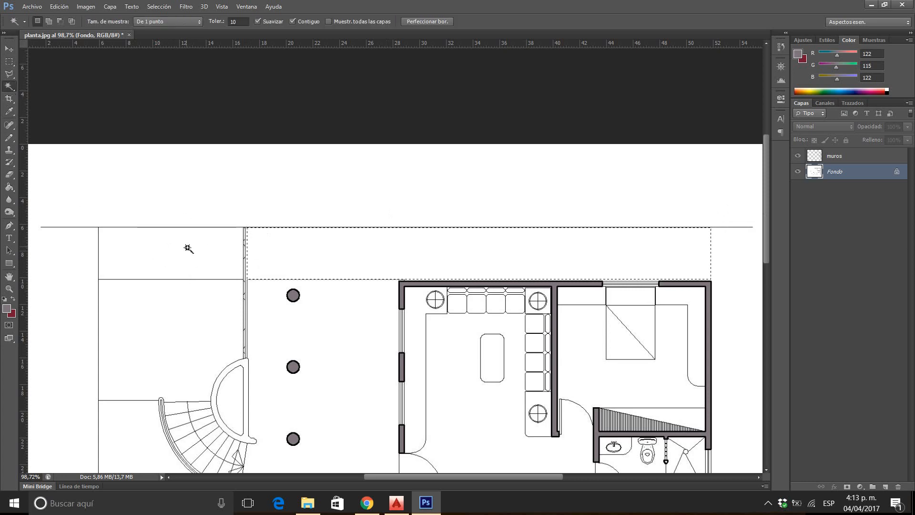
{"action": "key", "text": "shift"}
Step: Create a new layer above Fondo and name it zona verde
{"action": "left_click", "coordinate": [886, 487]}
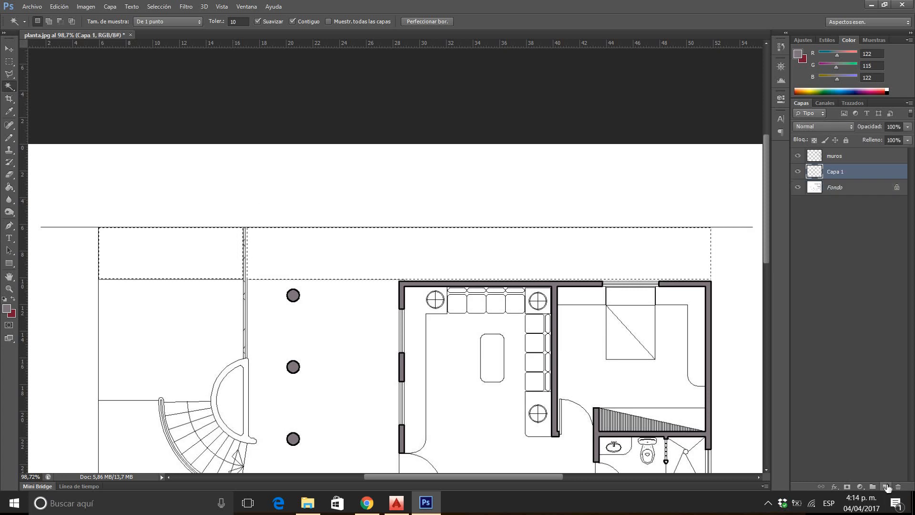
{"action": "double_click", "coordinate": [838, 172]}
{"action": "type", "text": "zona verde"}
{"action": "key", "text": "Return"}
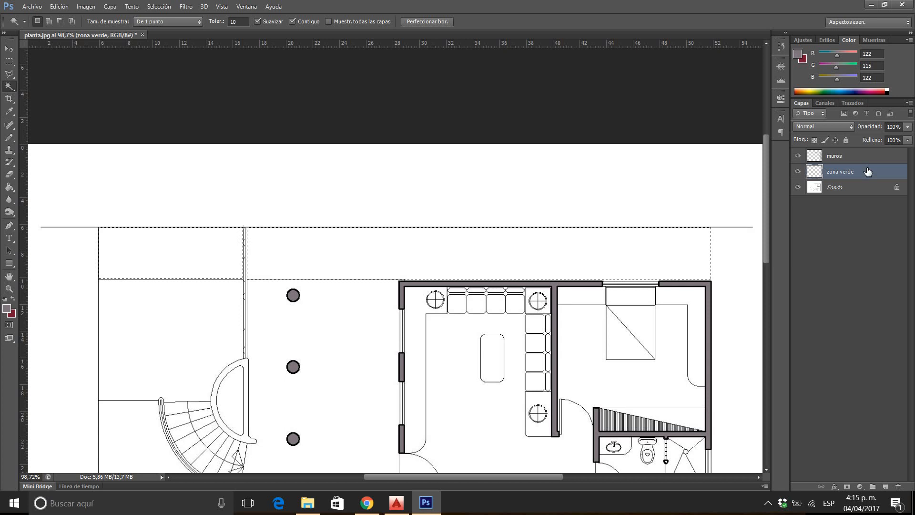
Step: Set the foreground colour to green 62c485 and fill the selected strips on the zona verde layer with the Paint Bucket
{"action": "left_click", "coordinate": [7, 309]}
{"action": "left_click", "coordinate": [504, 197]}
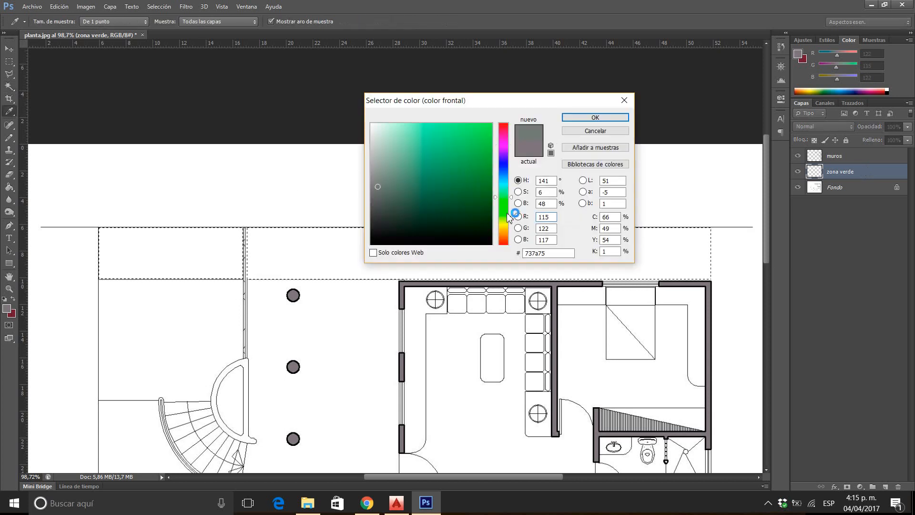
{"action": "left_click", "coordinate": [443, 172]}
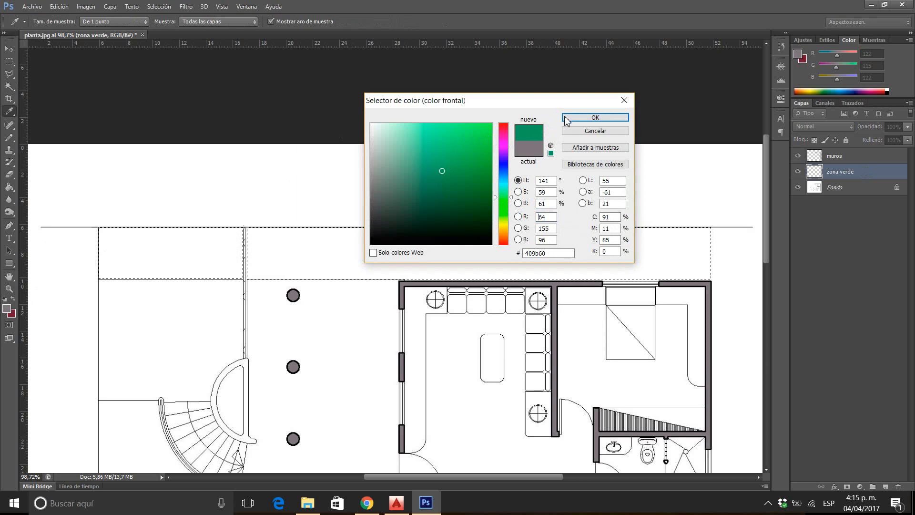
{"action": "left_click", "coordinate": [431, 151]}
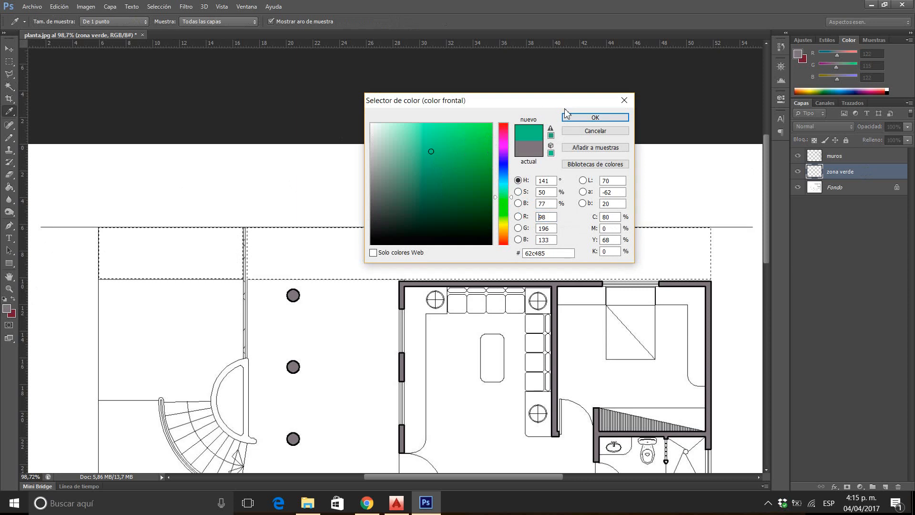
{"action": "left_click", "coordinate": [576, 119]}
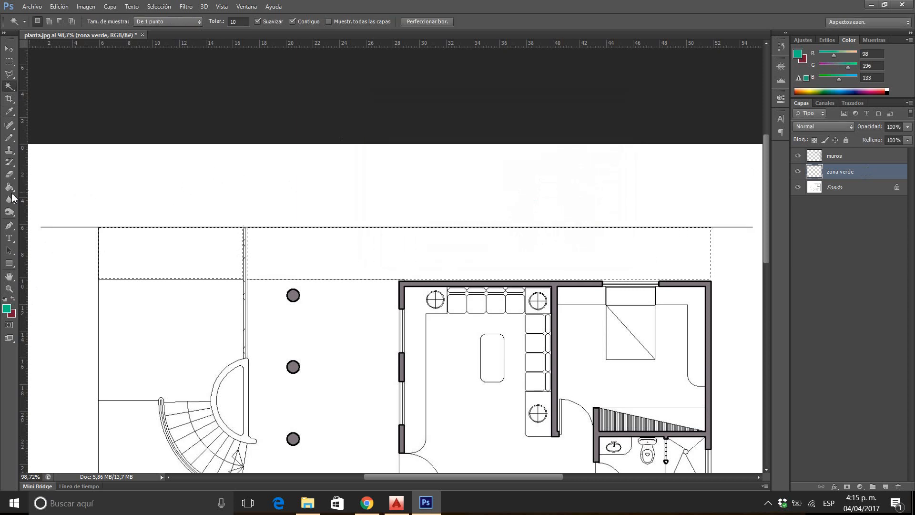
{"action": "left_click", "coordinate": [9, 187]}
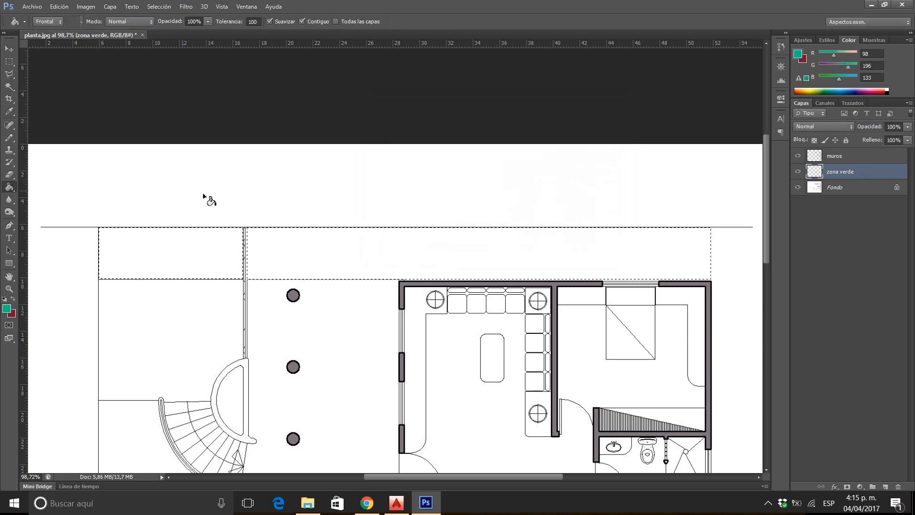
{"action": "left_click", "coordinate": [273, 244]}
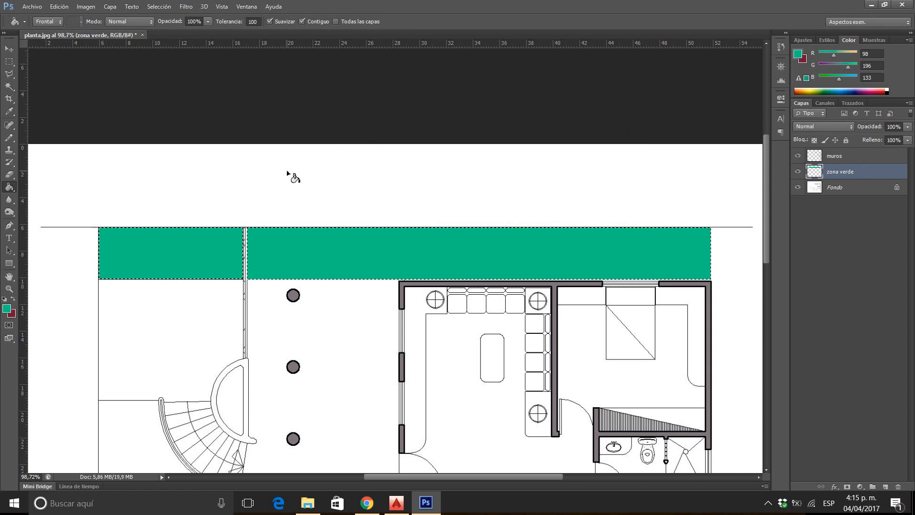
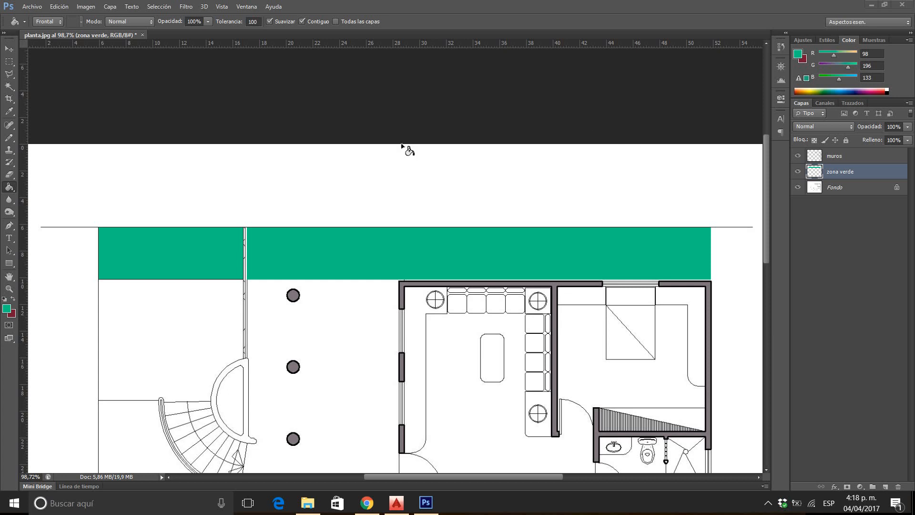
Step: Activate the Gradient tool and choose the Color frontal/transparente preset
{"action": "right_click", "coordinate": [16, 190]}
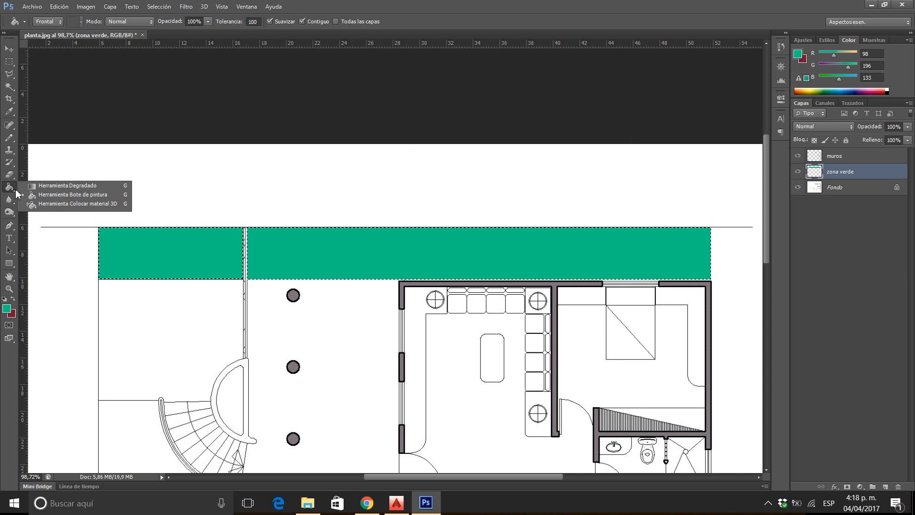
{"action": "left_click", "coordinate": [44, 187]}
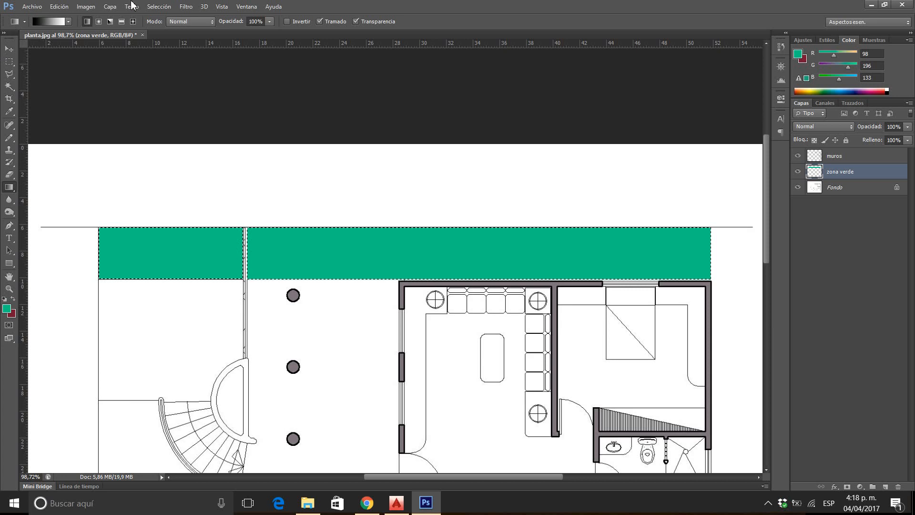
{"action": "left_click", "coordinate": [169, 7]}
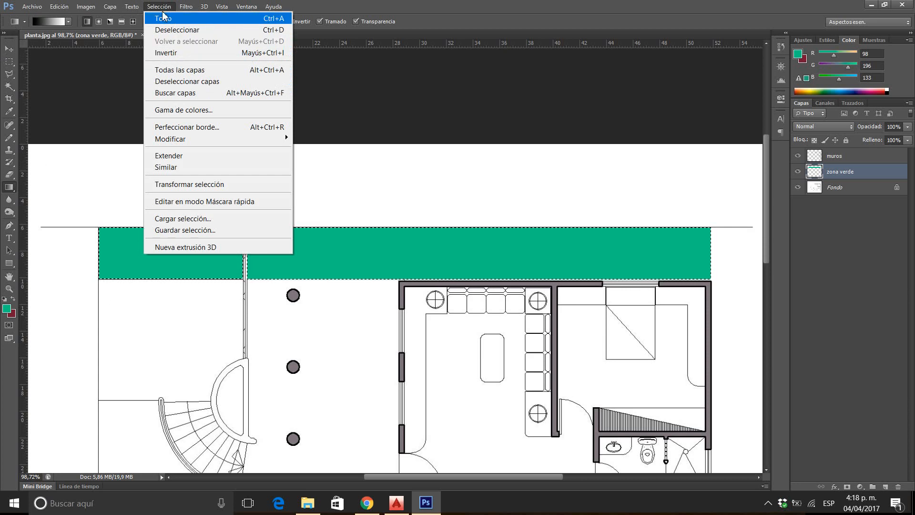
{"action": "left_click", "coordinate": [149, 8]}
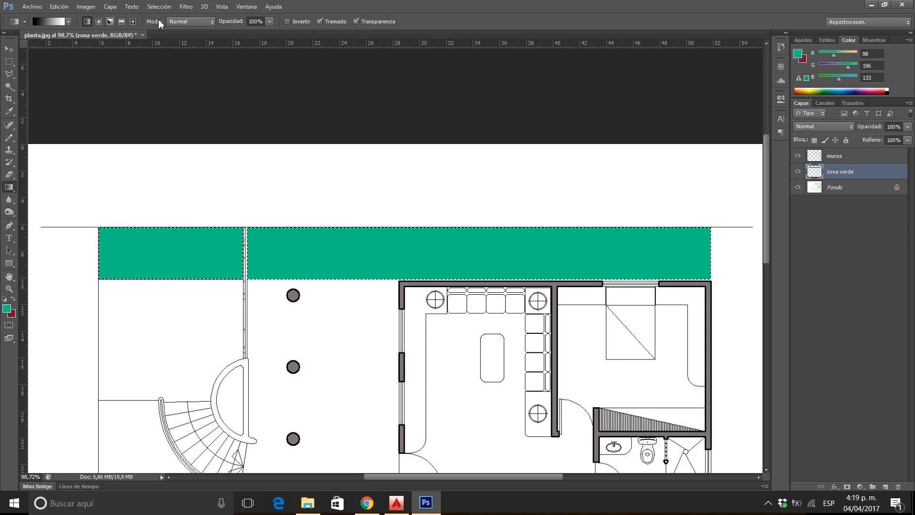
{"action": "left_click", "coordinate": [69, 22]}
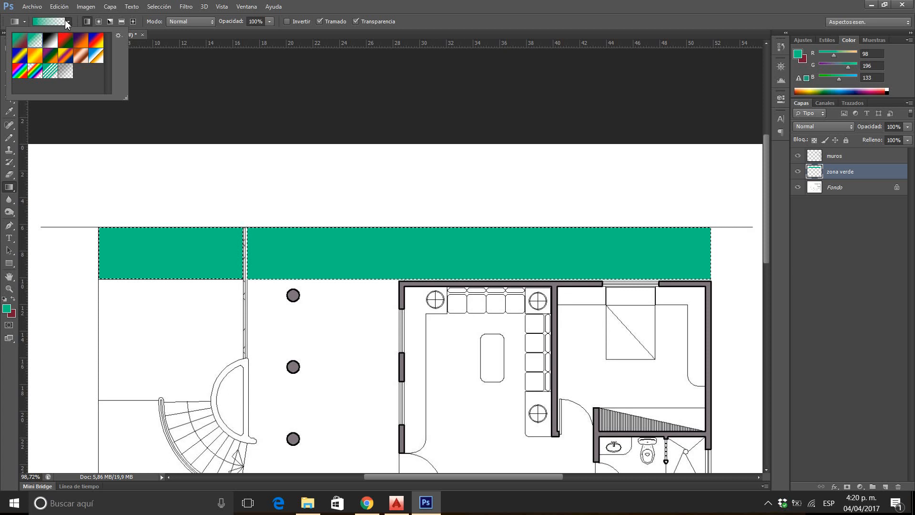
{"action": "left_click", "coordinate": [53, 21]}
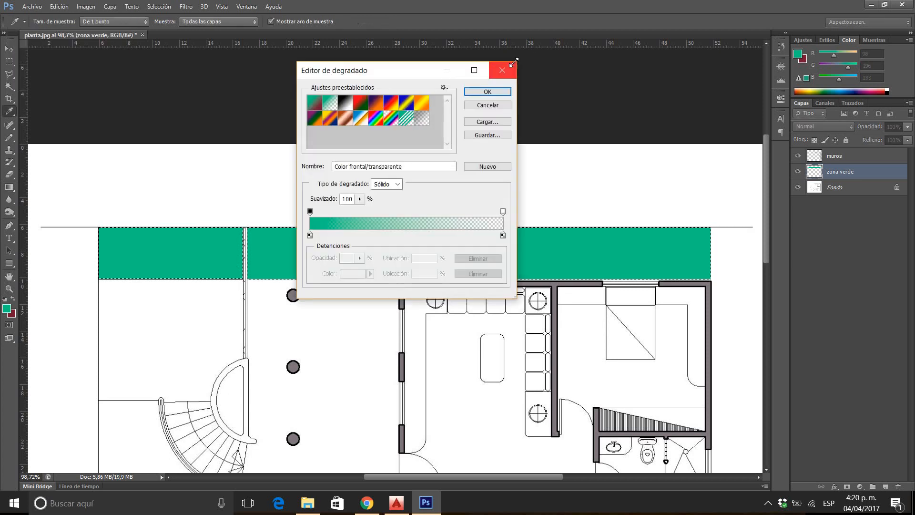
{"action": "left_click", "coordinate": [500, 71]}
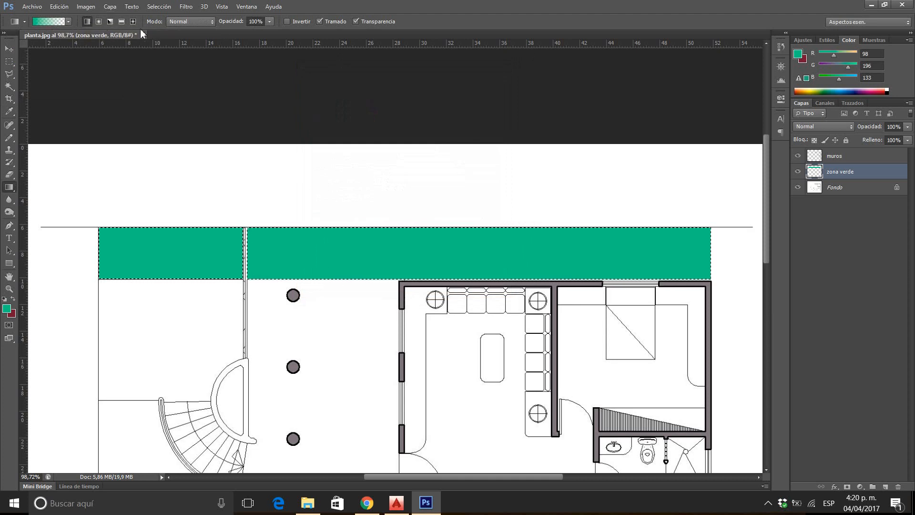
Step: Choose the linear gradient style and set the gradient's opacity to 36%
{"action": "left_click", "coordinate": [88, 22]}
{"action": "left_click", "coordinate": [269, 22]}
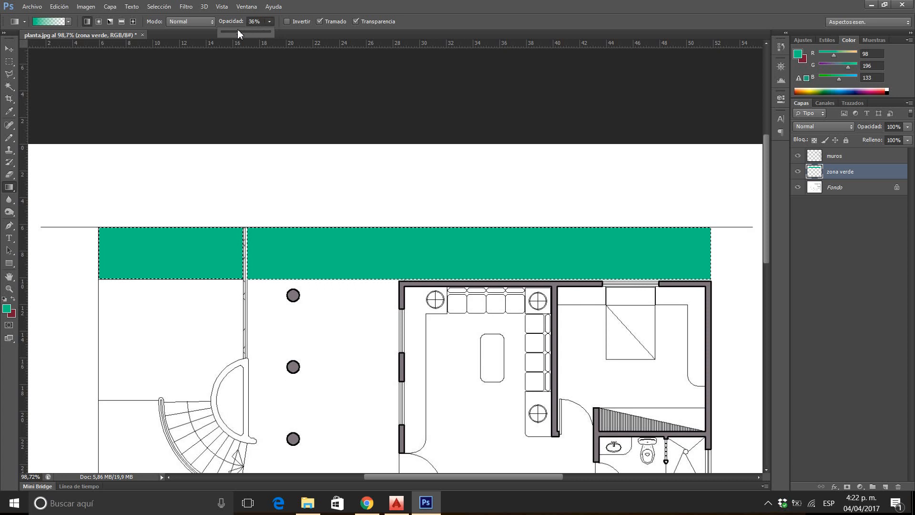
{"action": "left_click", "coordinate": [270, 20]}
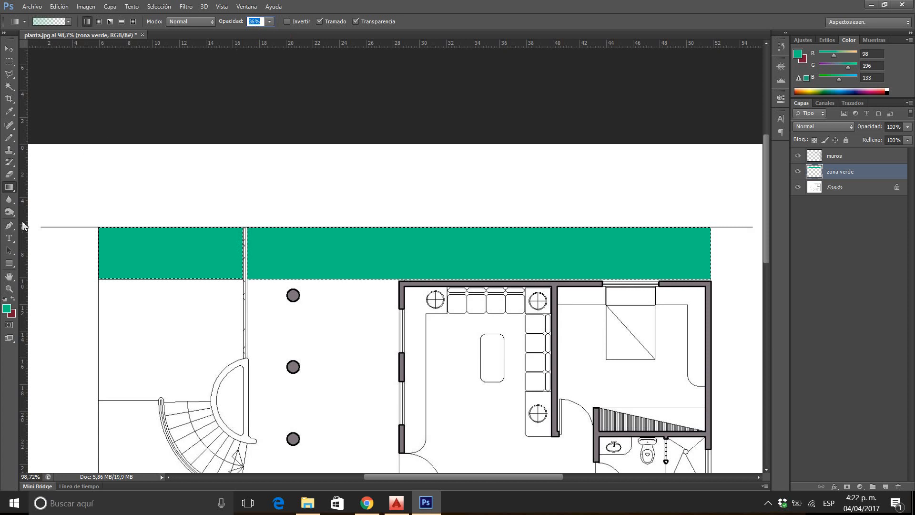
Step: Set the foreground colour to the darker green 3b754f
{"action": "left_click", "coordinate": [7, 310]}
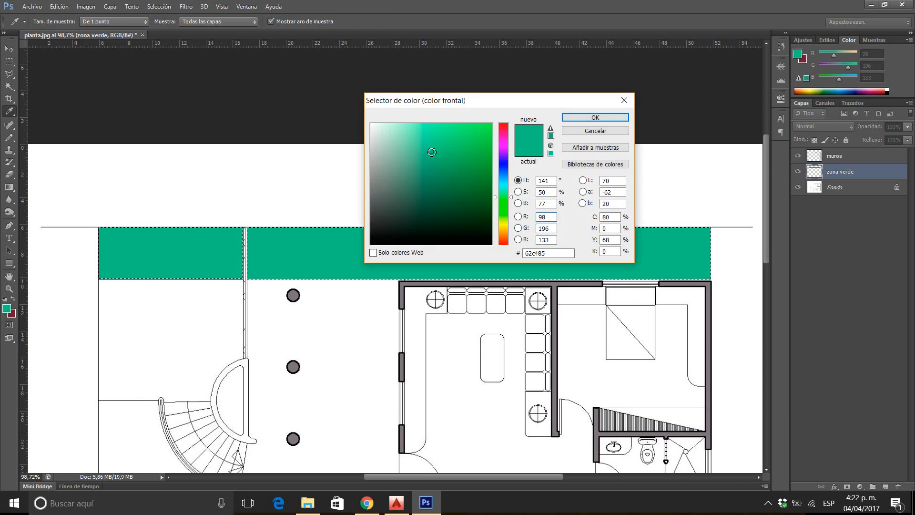
{"action": "left_click_drag", "start_coordinate": [432, 152], "coordinate": [432, 190]}
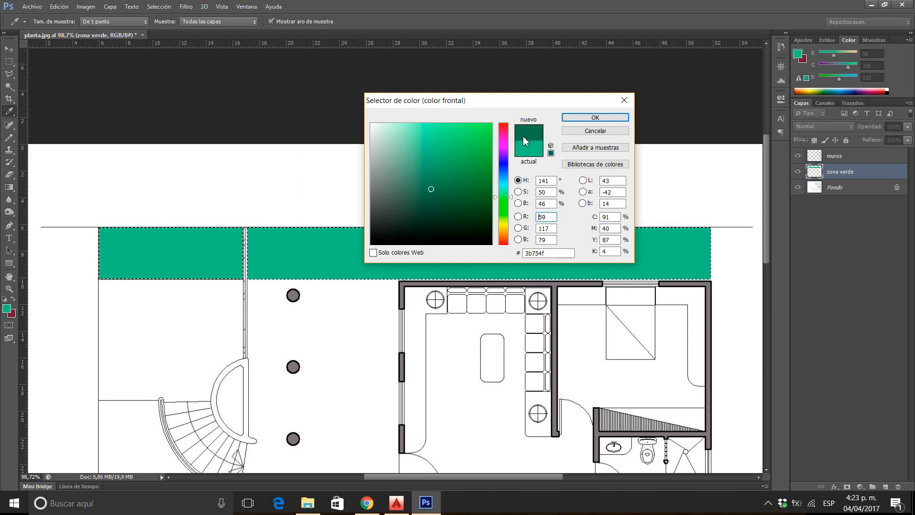
{"action": "left_click", "coordinate": [584, 121]}
Step: Shade the shorter green strip with two horizontal gradient passes running from its outer end toward the dividing wall
{"action": "key", "text": "g"}
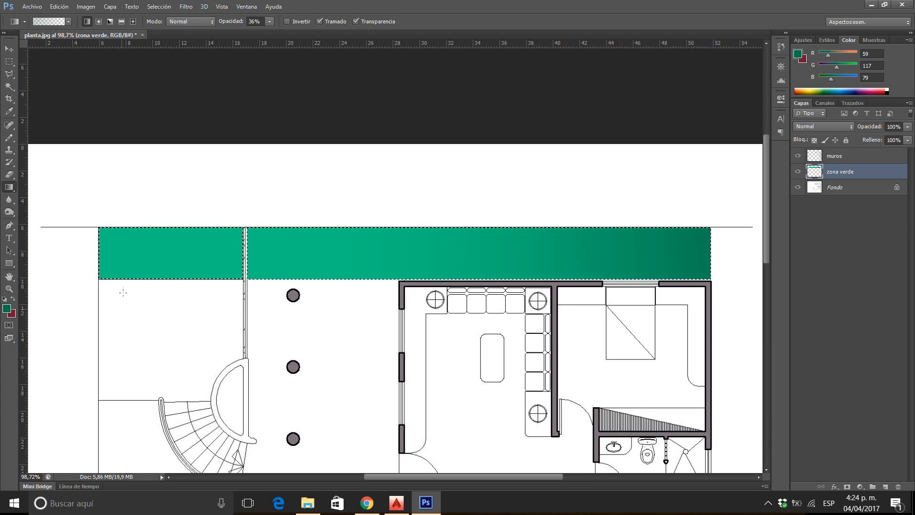
{"action": "left_click_drag", "start_coordinate": [158, 251], "coordinate": [301, 250]}
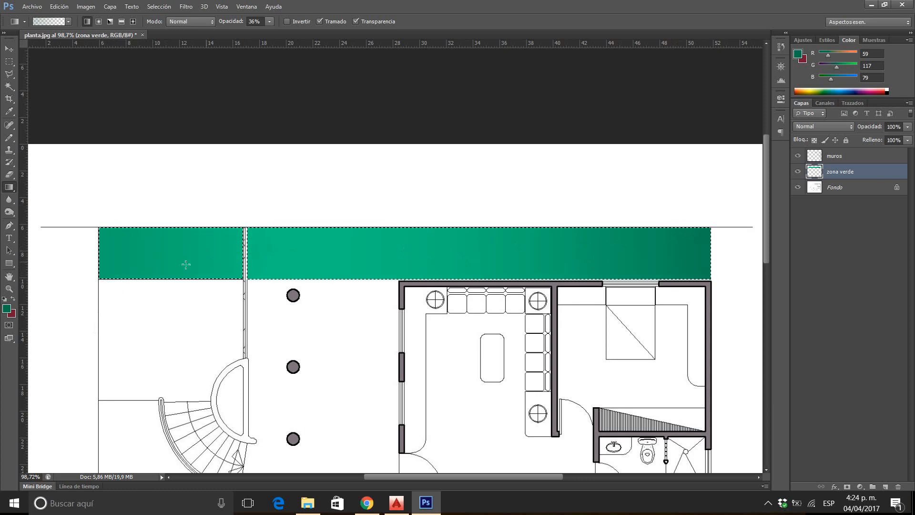
{"action": "left_click_drag", "start_coordinate": [108, 261], "coordinate": [267, 257]}
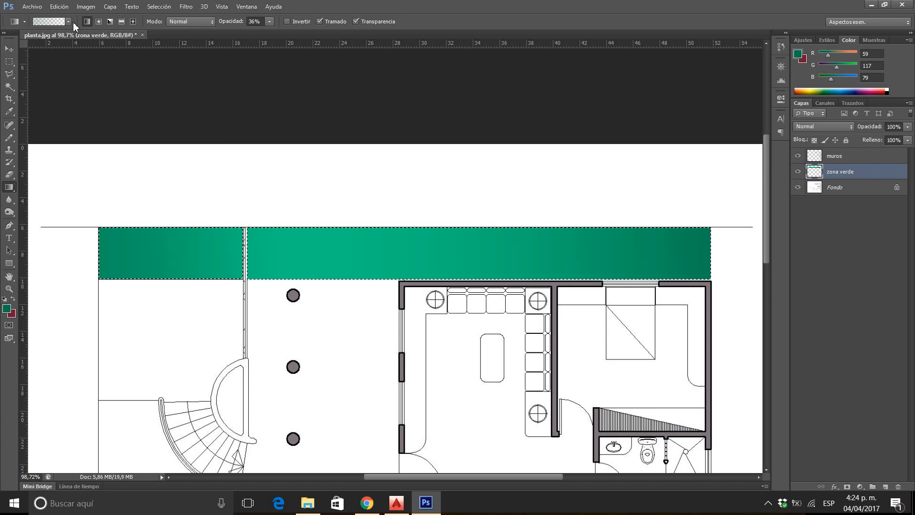
Step: Examine the undo commands and the history list of gradients applied to the zona verde layer
{"action": "left_click", "coordinate": [59, 7]}
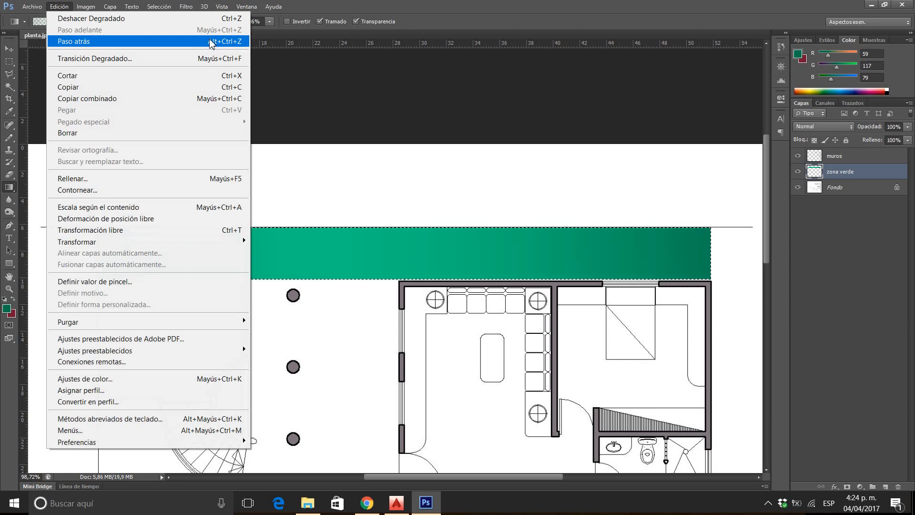
{"action": "left_click", "coordinate": [61, 5]}
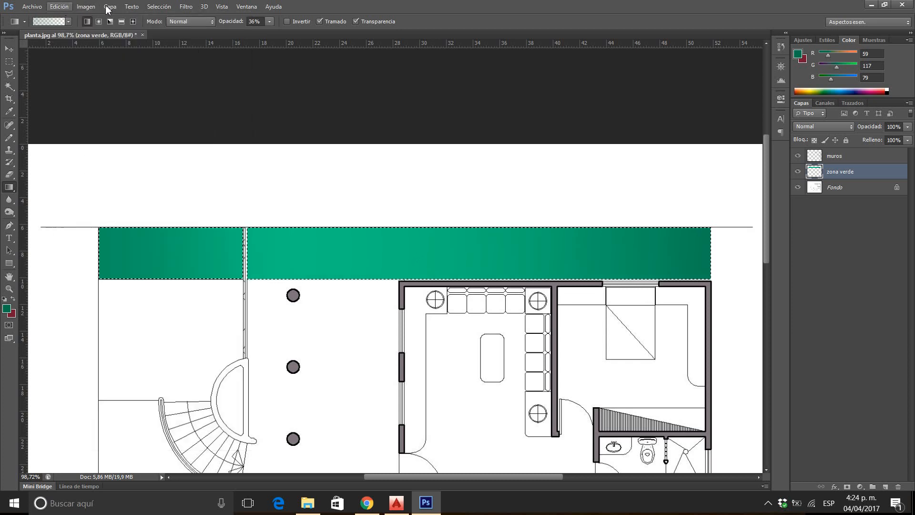
{"action": "left_click", "coordinate": [781, 48]}
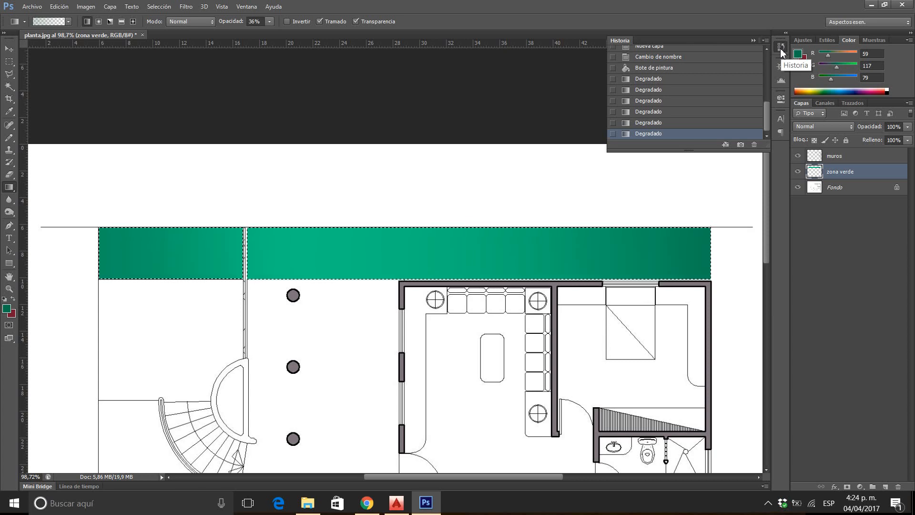
{"action": "mouse_move", "coordinate": [764, 109]}
{"action": "left_mouse_down"}
{"action": "mouse_move", "coordinate": [766, 59]}
{"action": "mouse_move", "coordinate": [767, 124]}
{"action": "left_mouse_up"}
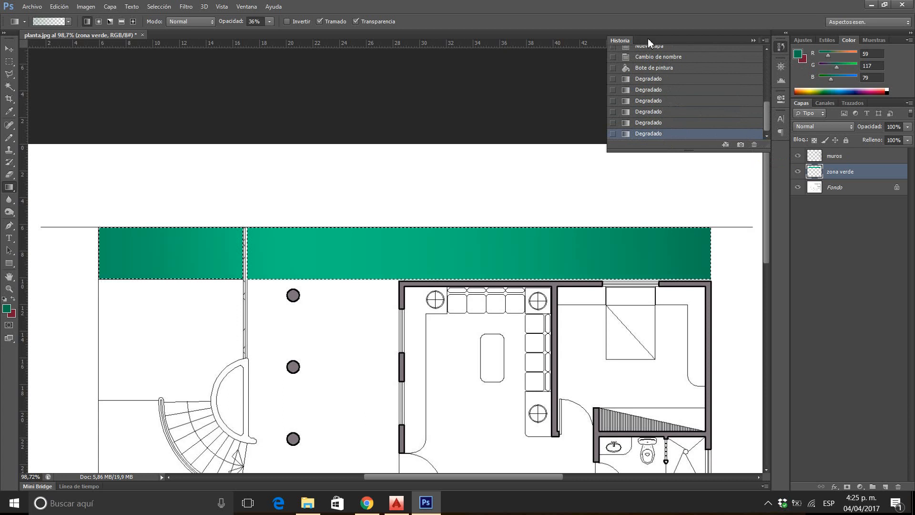
{"action": "left_click", "coordinate": [781, 47]}
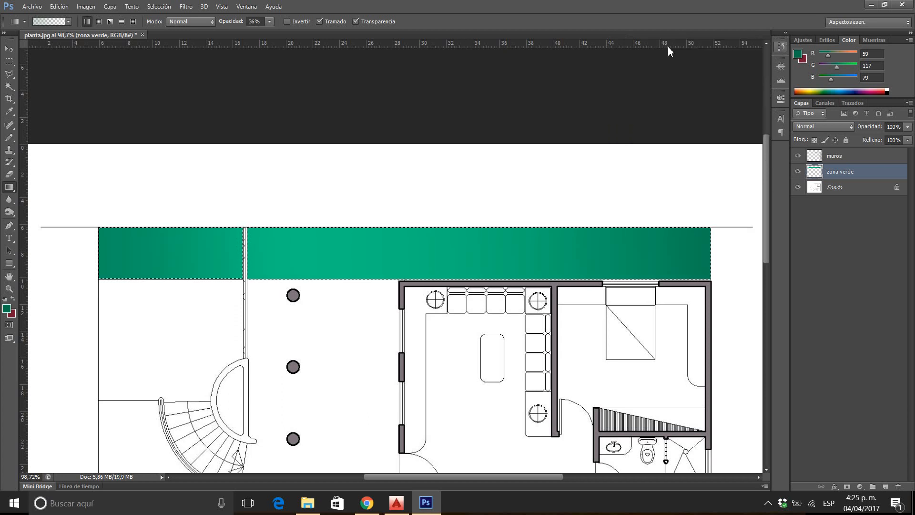
{"action": "left_click", "coordinate": [60, 6]}
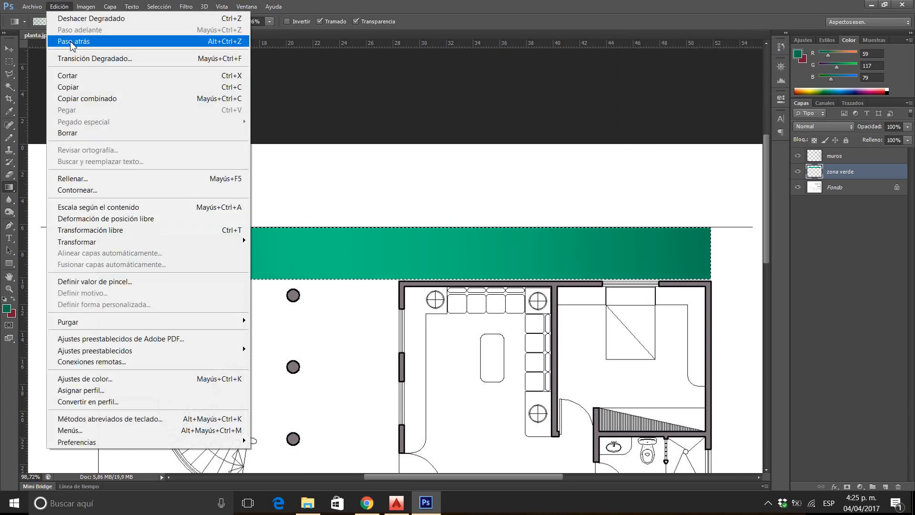
{"action": "left_click", "coordinate": [70, 18]}
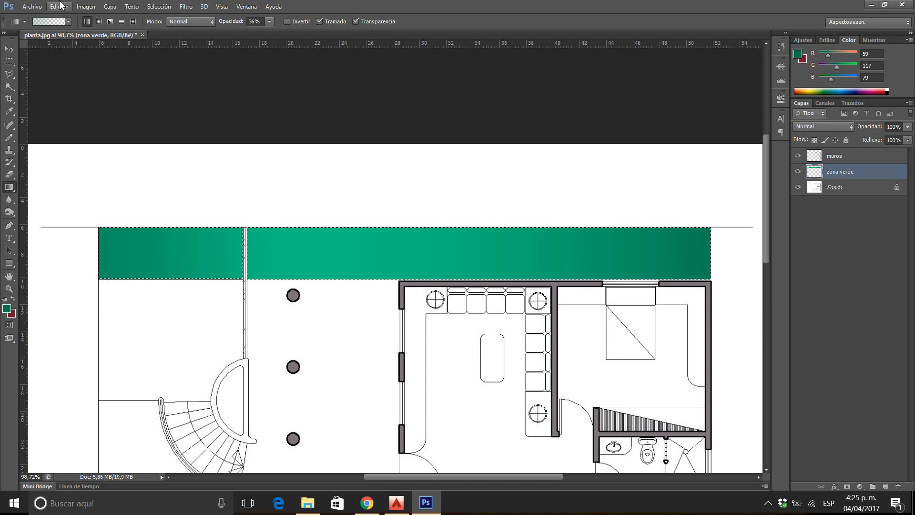
Step: Open the Filter Gallery for the selected green strips on the zona verde layer
{"action": "left_click", "coordinate": [187, 7]}
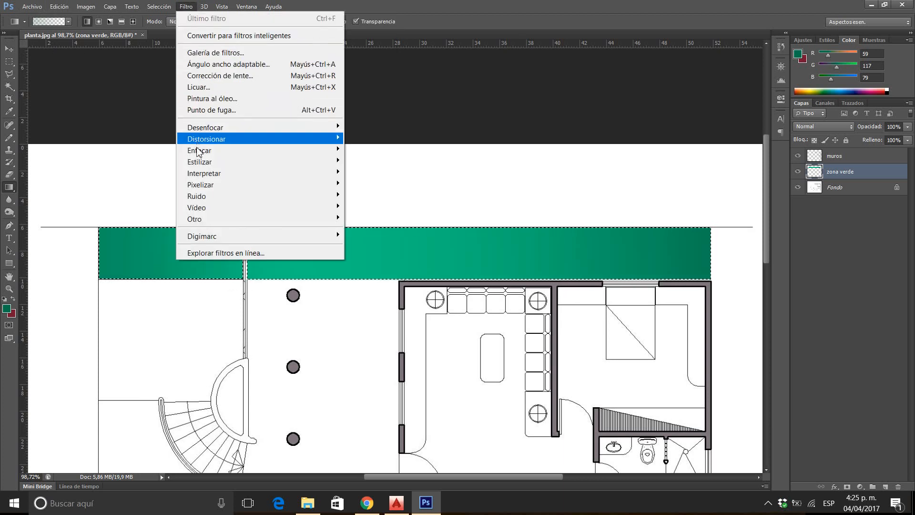
{"action": "mouse_move", "coordinate": [201, 179]}
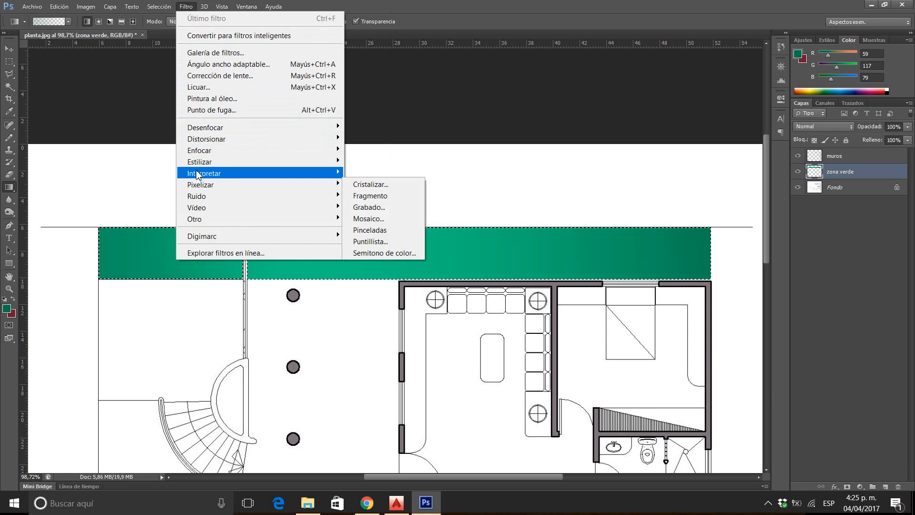
{"action": "left_click", "coordinate": [205, 53]}
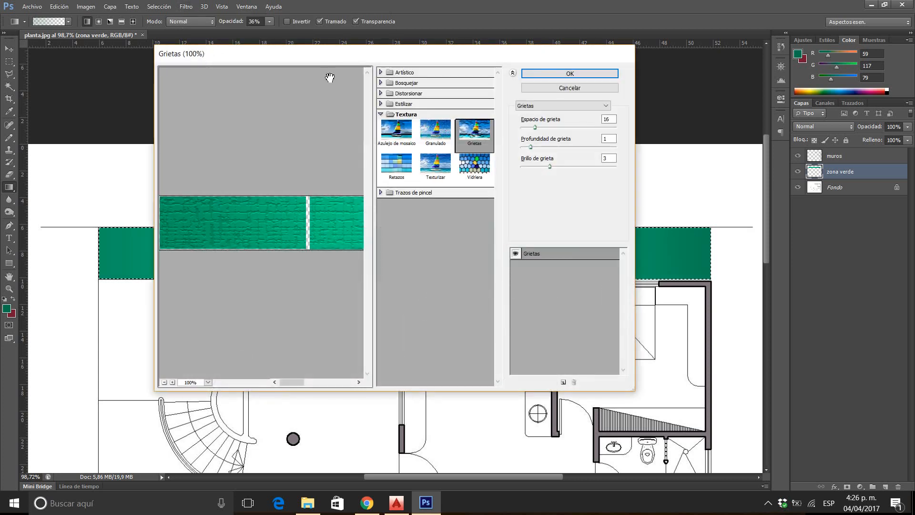
{"action": "left_click_drag", "start_coordinate": [339, 64], "coordinate": [369, 74]}
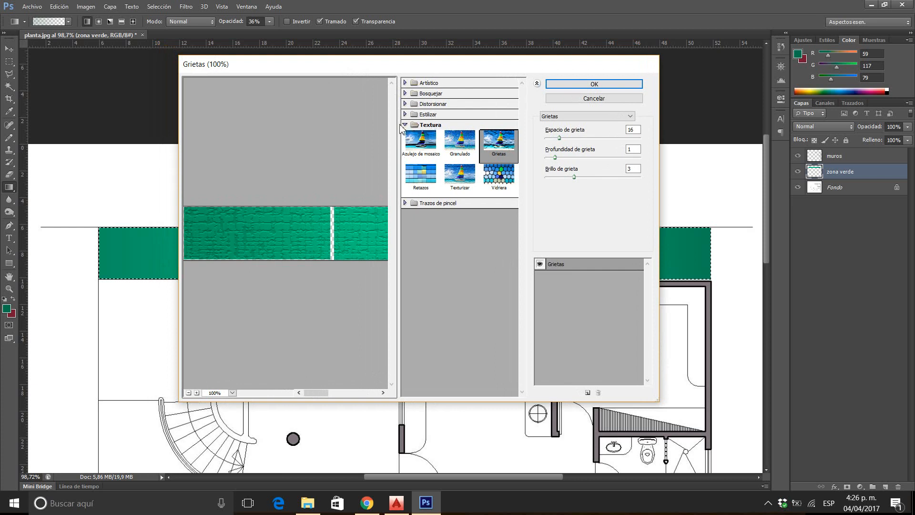
Step: Preview the Artístico filters Bordes añadidos, Espátula, Manchas, Pincel seco, Plastificado and Resplandor de neón on the green strips
{"action": "left_click", "coordinate": [405, 83]}
{"action": "left_click", "coordinate": [434, 99]}
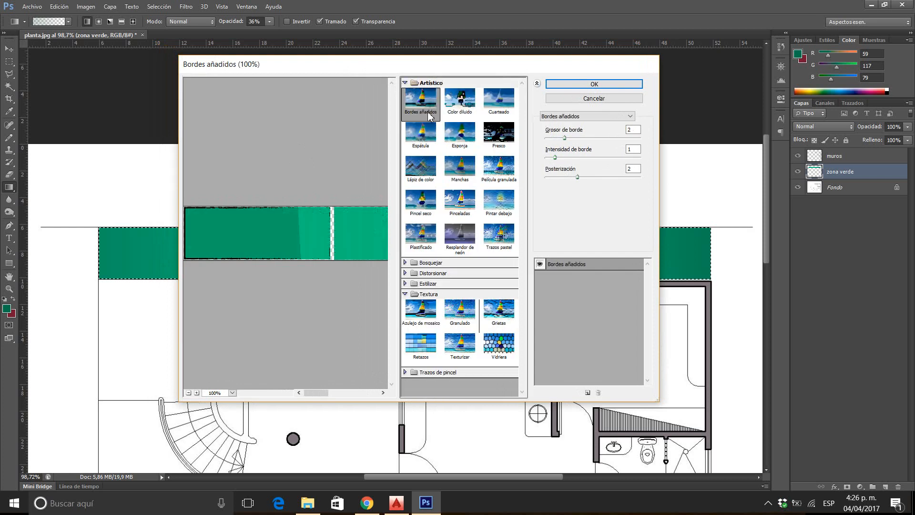
{"action": "left_click", "coordinate": [426, 135]}
{"action": "left_click", "coordinate": [461, 171]}
{"action": "left_click", "coordinate": [431, 208]}
{"action": "left_click", "coordinate": [421, 234]}
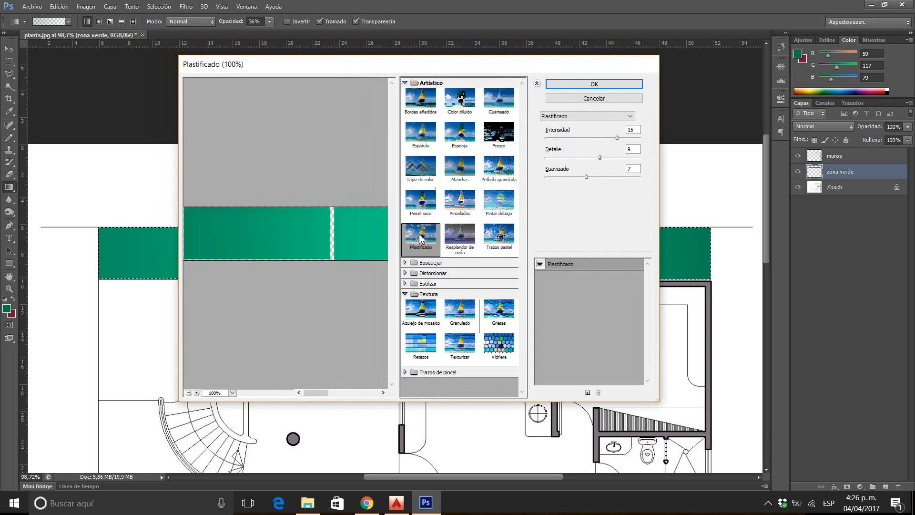
{"action": "left_click", "coordinate": [455, 237]}
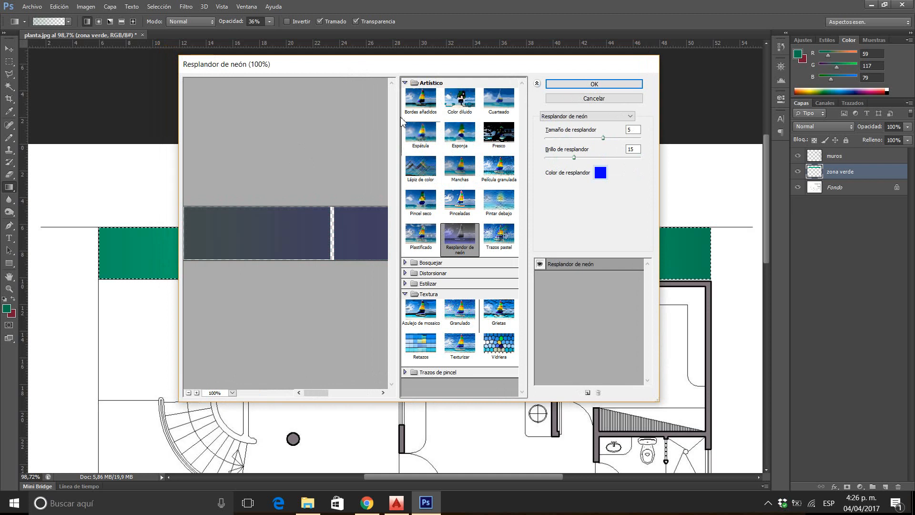
{"action": "left_click", "coordinate": [405, 83]}
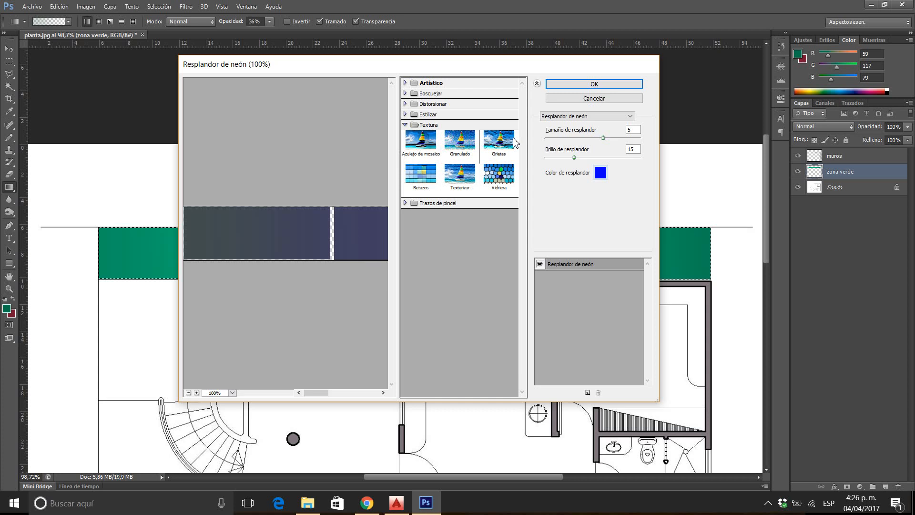
Step: Preview Azulejo de mosaico with tile size 13, plus the Granulado, Grietas, Retazos, Texturizar and Vidriera texture filters
{"action": "left_click", "coordinate": [419, 147]}
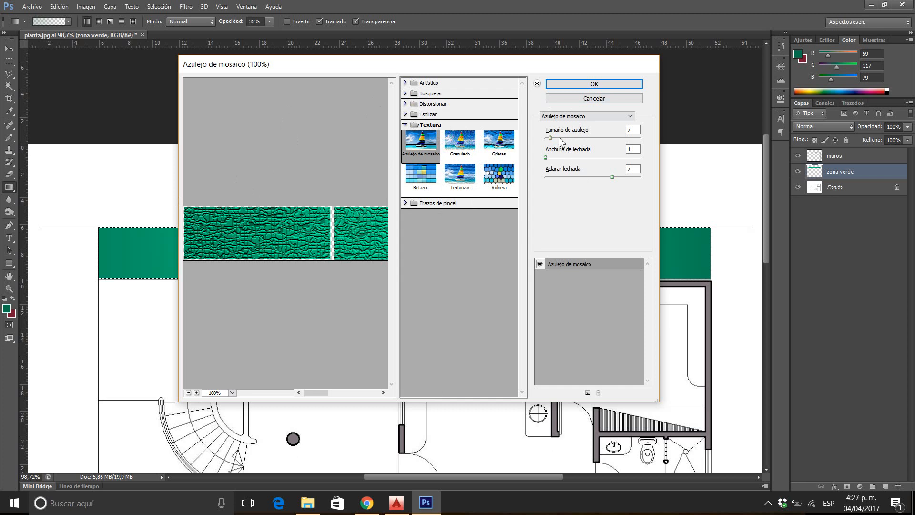
{"action": "mouse_move", "coordinate": [551, 138]}
{"action": "left_mouse_down"}
{"action": "mouse_move", "coordinate": [573, 138]}
{"action": "mouse_move", "coordinate": [557, 139]}
{"action": "left_mouse_up"}
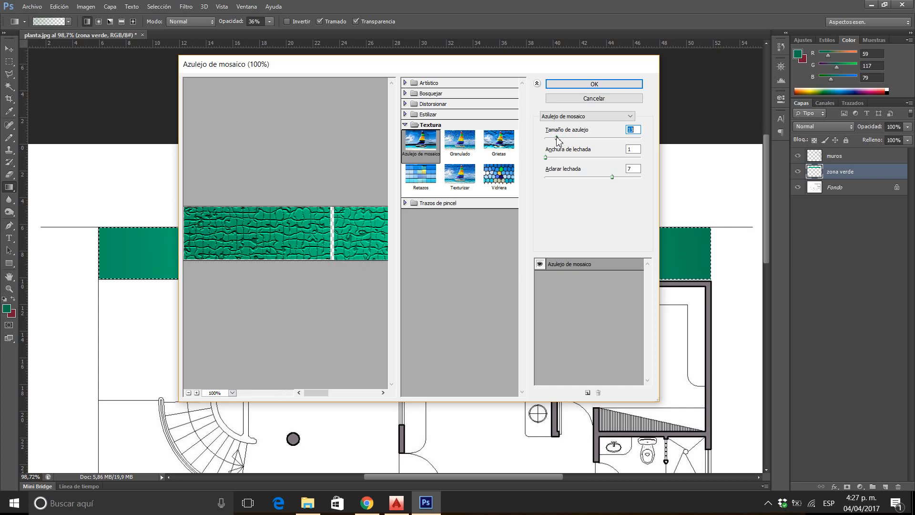
{"action": "left_click", "coordinate": [466, 143]}
{"action": "left_click", "coordinate": [503, 143]}
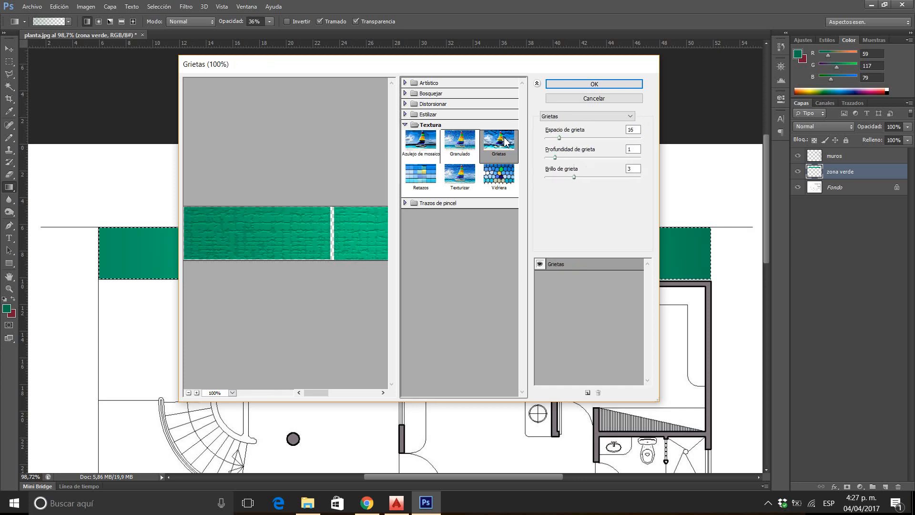
{"action": "left_click", "coordinate": [419, 179]}
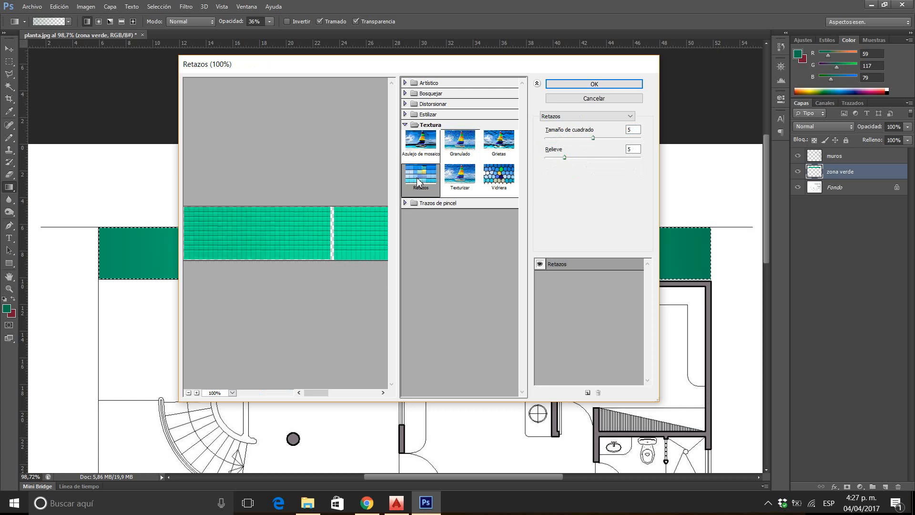
{"action": "left_click", "coordinate": [460, 177]}
{"action": "left_click", "coordinate": [503, 175]}
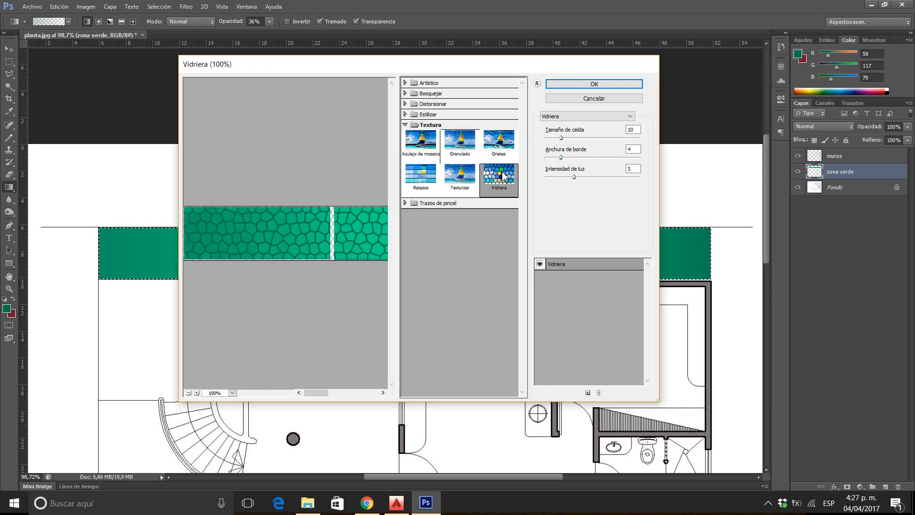
Step: Compare the Granulado, Grietas and Retazos texture filters once more in the preview
{"action": "left_click", "coordinate": [427, 156]}
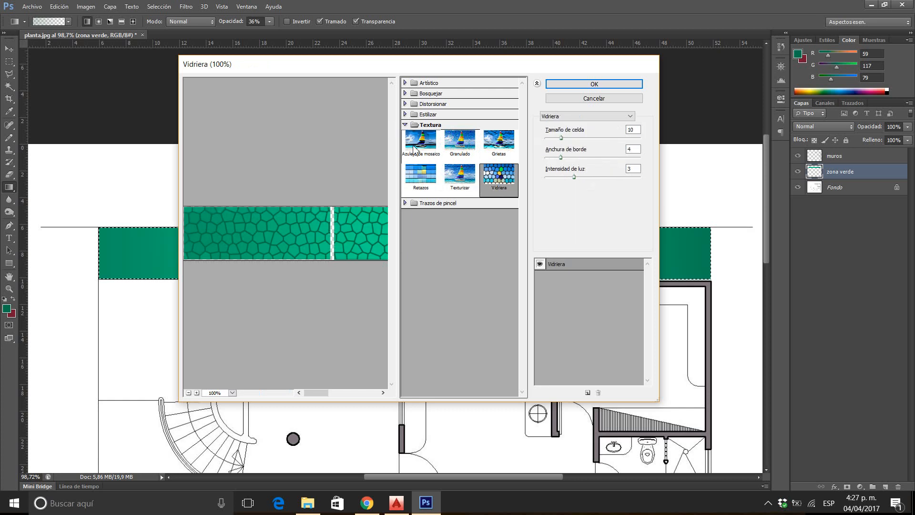
{"action": "left_click", "coordinate": [457, 141]}
{"action": "left_click", "coordinate": [496, 142]}
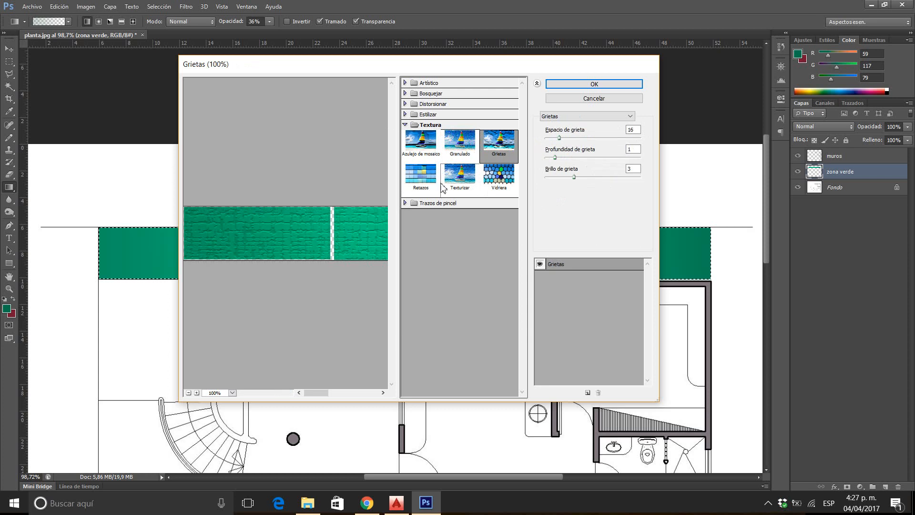
{"action": "left_click", "coordinate": [422, 180]}
Step: Choose the Texturizar filter, try the Arpillera and Lienzo textures, and set the texture to Arenisca
{"action": "left_click", "coordinate": [457, 181]}
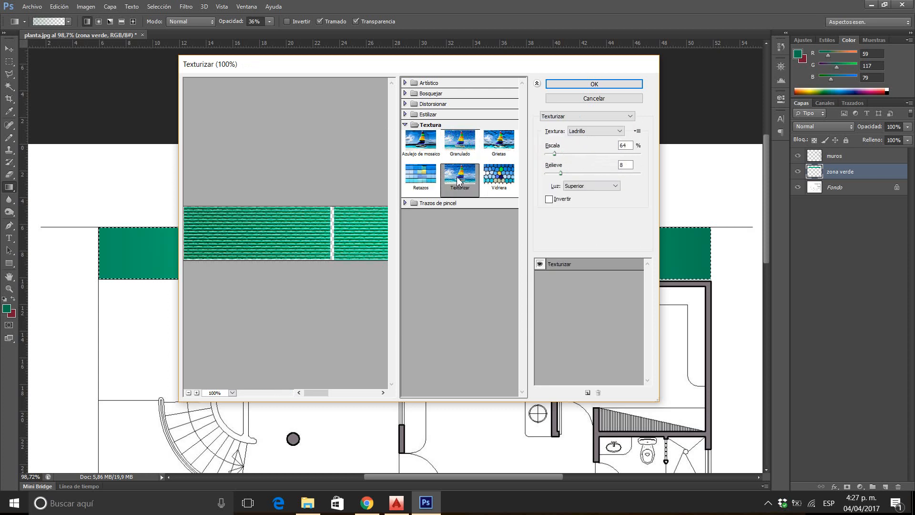
{"action": "left_click", "coordinate": [562, 117]}
{"action": "left_click", "coordinate": [590, 135]}
{"action": "left_click", "coordinate": [588, 133]}
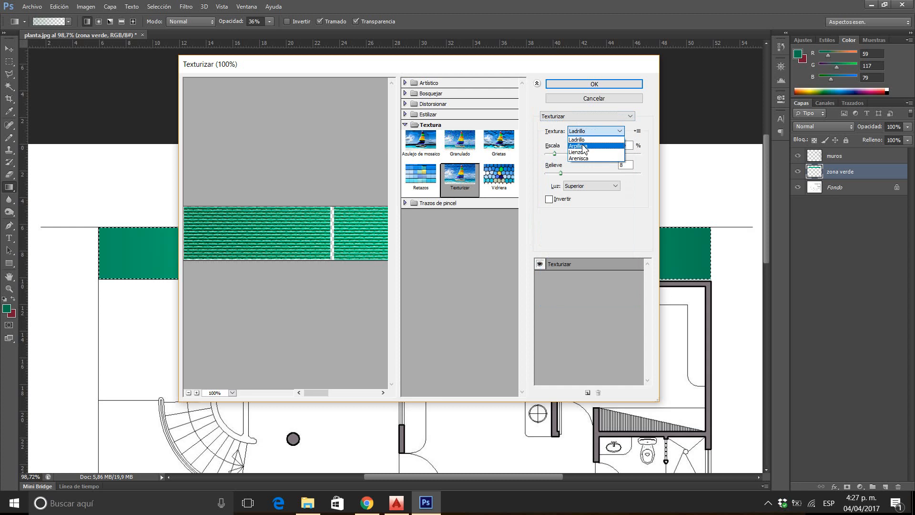
{"action": "left_click", "coordinate": [585, 147]}
{"action": "left_click", "coordinate": [586, 132]}
{"action": "left_click", "coordinate": [579, 152]}
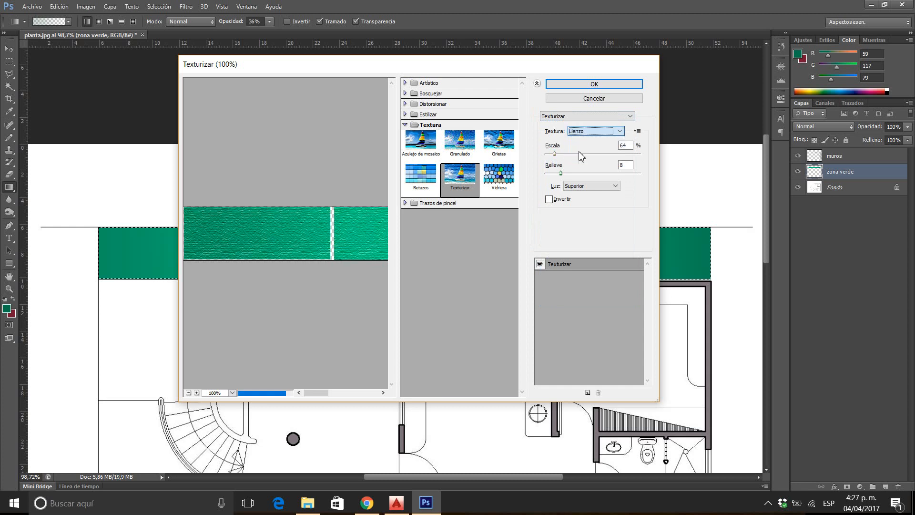
{"action": "left_click", "coordinate": [579, 131]}
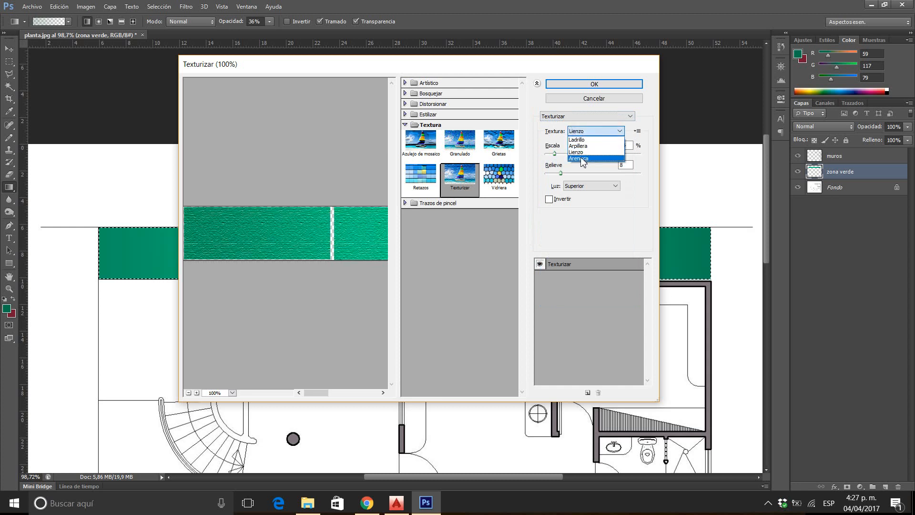
{"action": "left_click", "coordinate": [582, 160]}
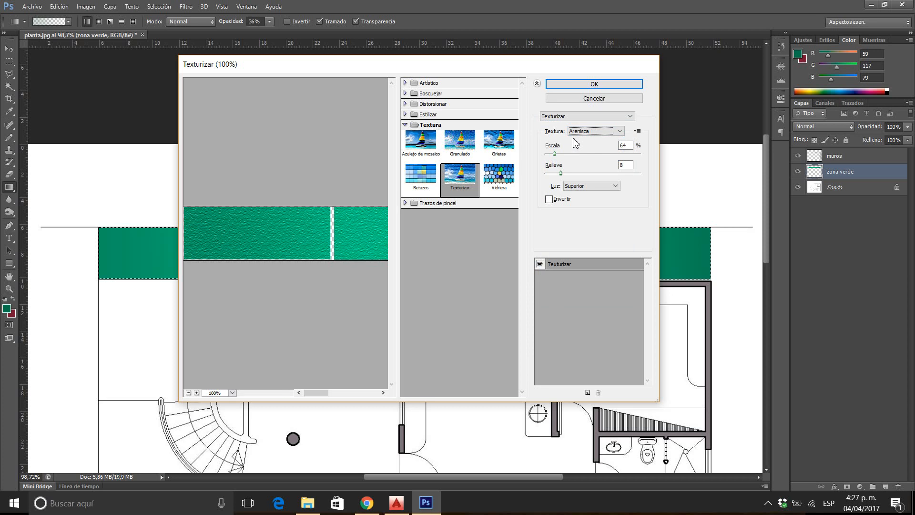
Step: Compare the Vidriera and Granulado previews and return to the Texturizar filter
{"action": "left_click", "coordinate": [500, 178]}
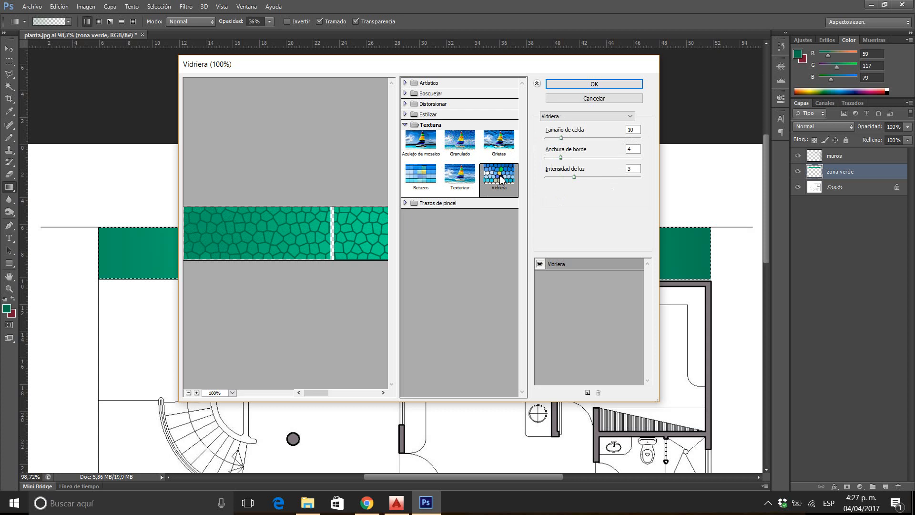
{"action": "left_click", "coordinate": [459, 144]}
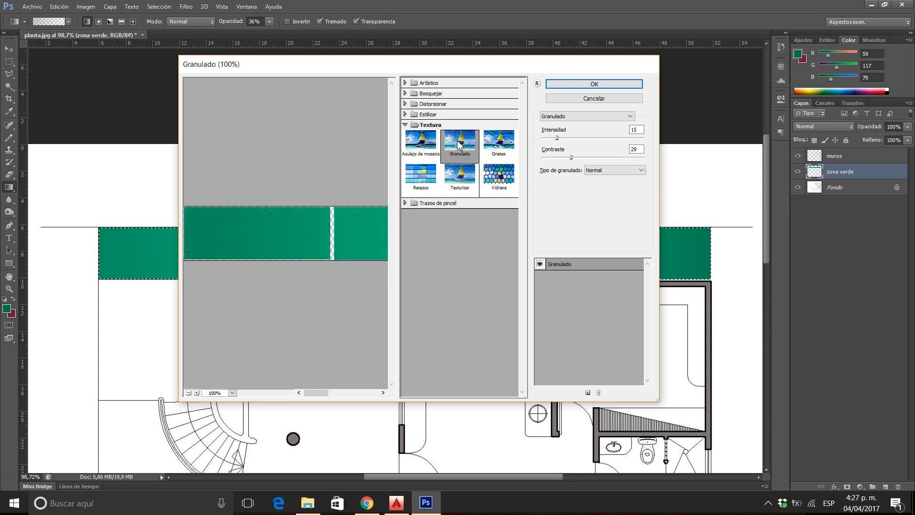
{"action": "left_click", "coordinate": [460, 175]}
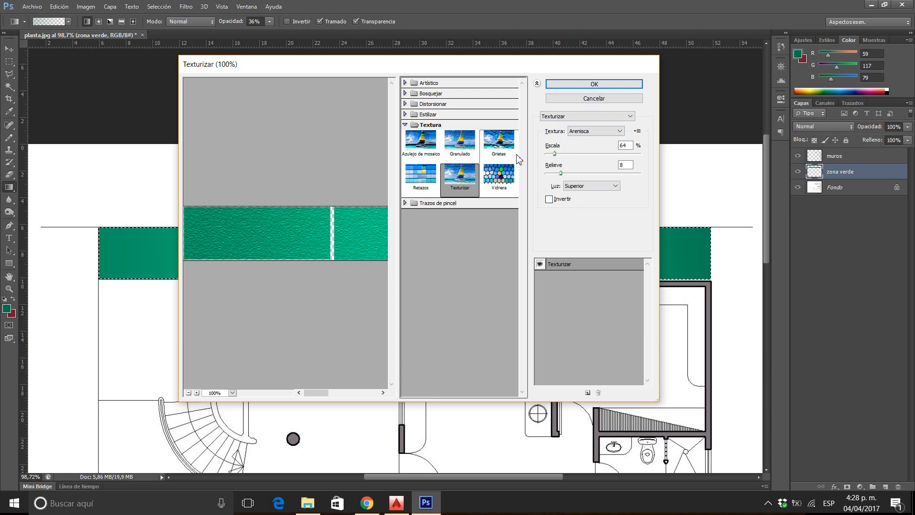
Step: Apply the Texturizar filter to the green zone with the Arenisca texture, scale 118% and relief 7, after trying Granulado again
{"action": "left_click_drag", "start_coordinate": [557, 154], "coordinate": [556, 173]}
{"action": "left_click", "coordinate": [457, 142]}
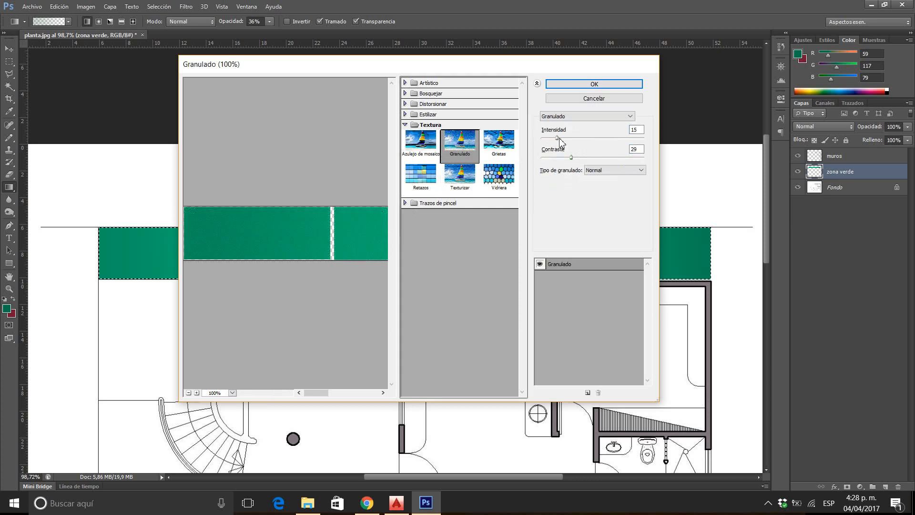
{"action": "left_click_drag", "start_coordinate": [557, 139], "coordinate": [577, 164]}
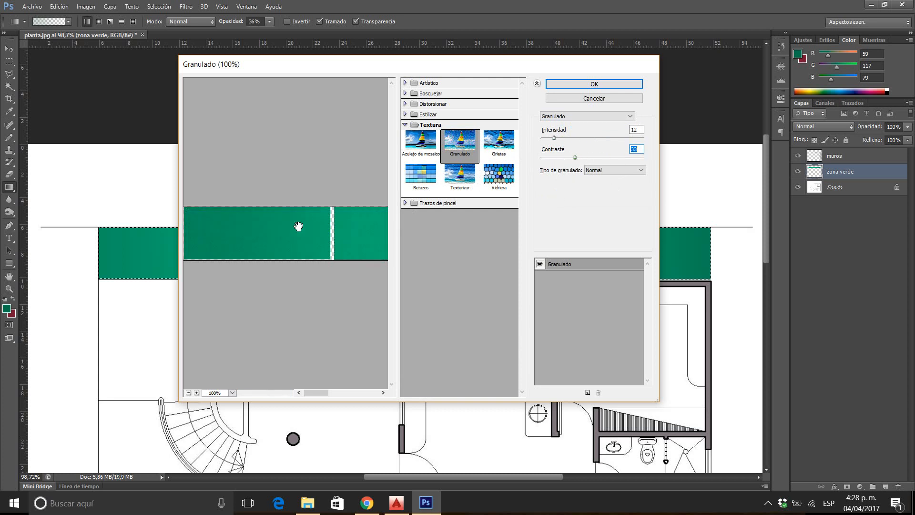
{"action": "left_click", "coordinate": [460, 175]}
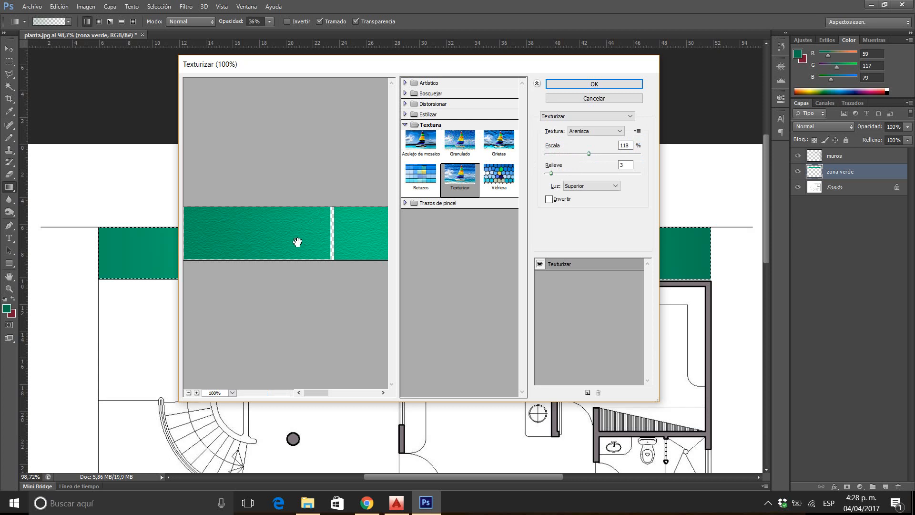
{"action": "left_click_drag", "start_coordinate": [551, 173], "coordinate": [558, 174]}
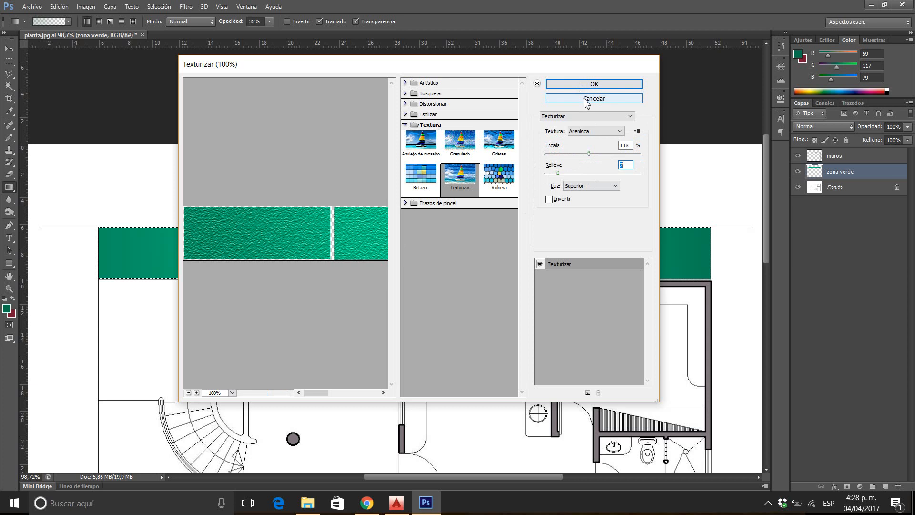
{"action": "left_click", "coordinate": [594, 84]}
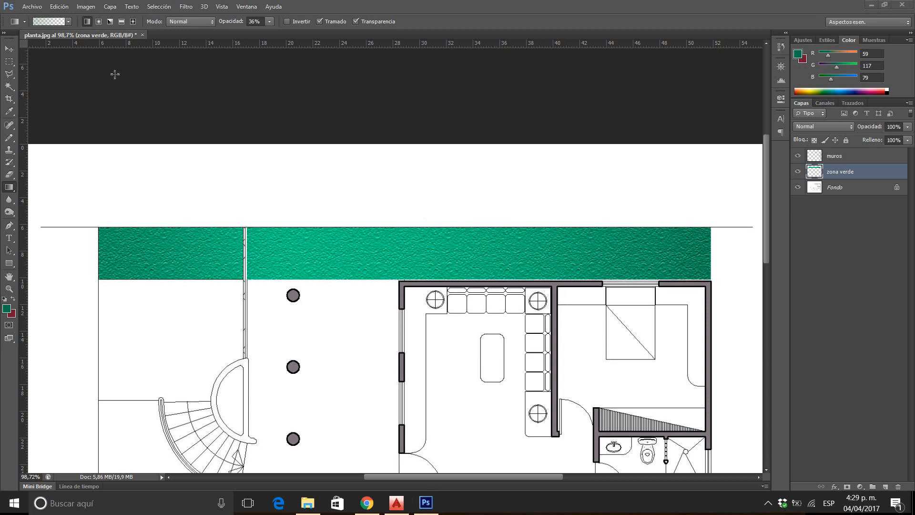
Step: Deselect the green zone and make the Fondo layer active
{"action": "left_click", "coordinate": [165, 8]}
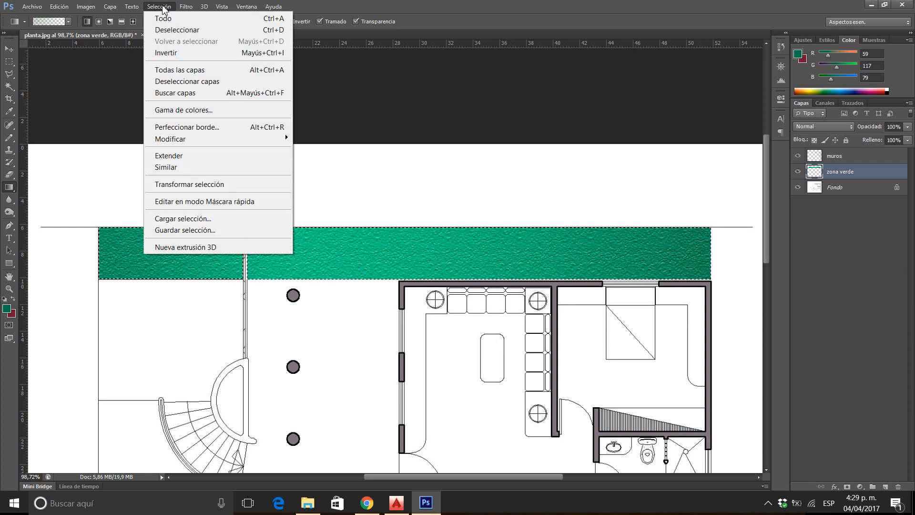
{"action": "left_click", "coordinate": [173, 36]}
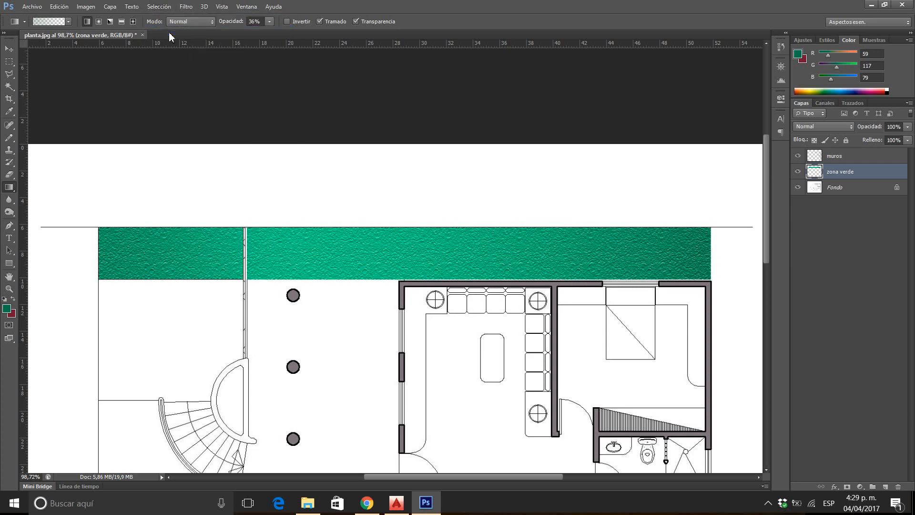
{"action": "left_click", "coordinate": [845, 189]}
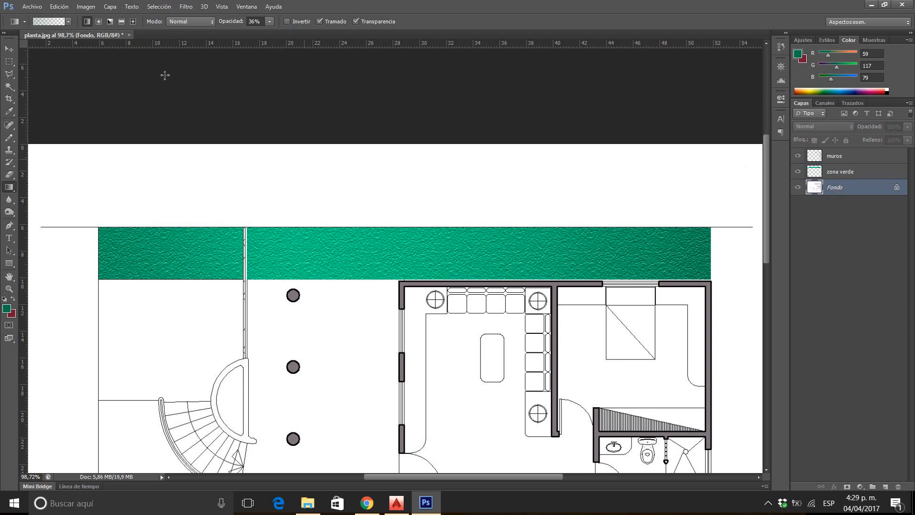
Step: Save the floor plan with its layers in Photoshop format as planta.psd, keeping Maximizar compatibilidad enabled
{"action": "left_click", "coordinate": [30, 7]}
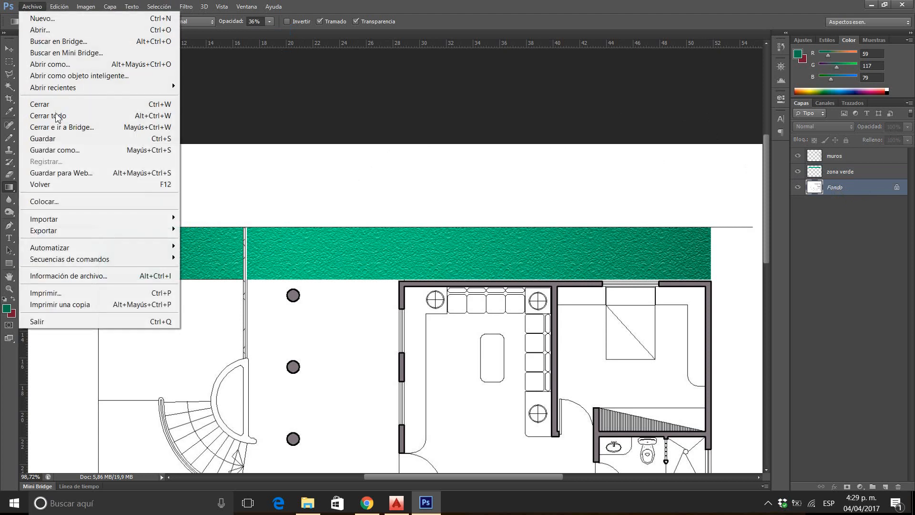
{"action": "left_click", "coordinate": [47, 141]}
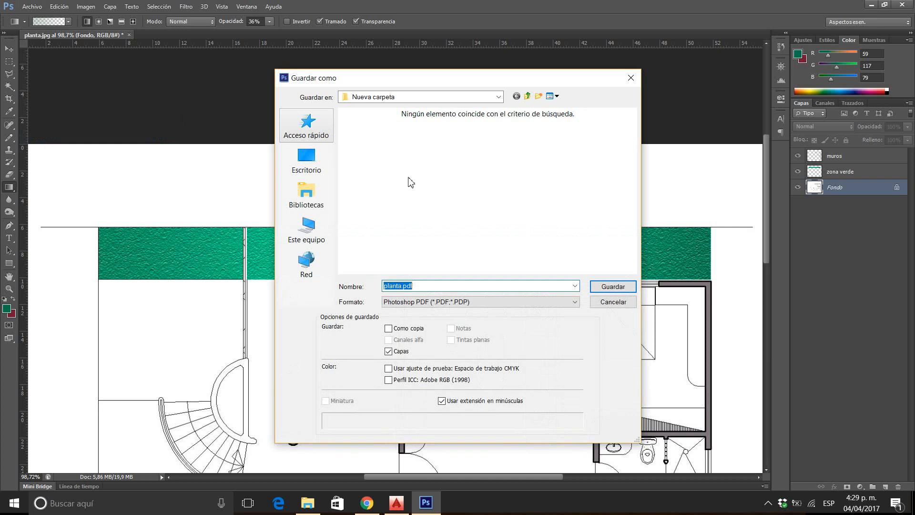
{"action": "left_click", "coordinate": [416, 302]}
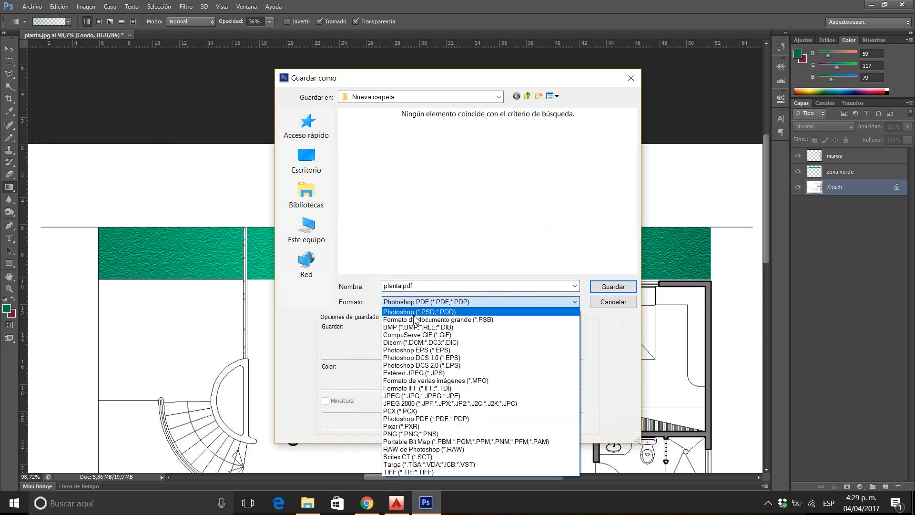
{"action": "left_click", "coordinate": [398, 313]}
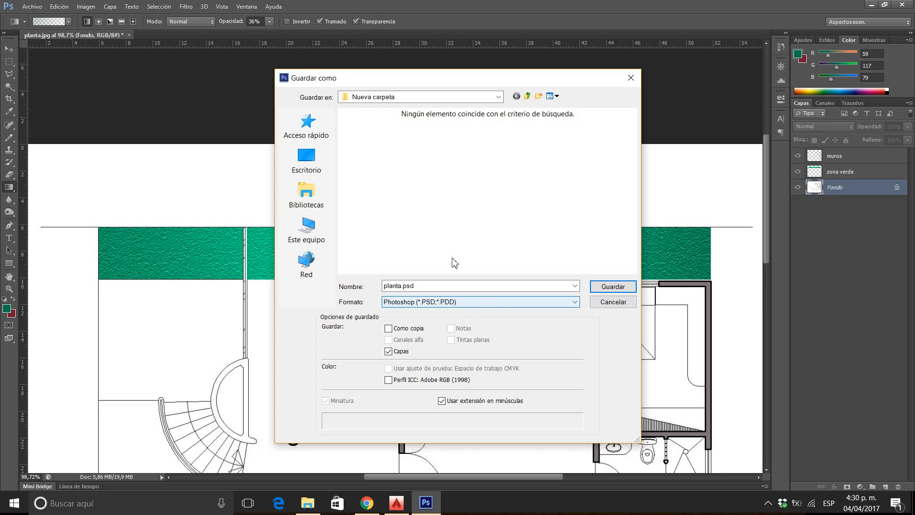
{"action": "double_click", "coordinate": [423, 285]}
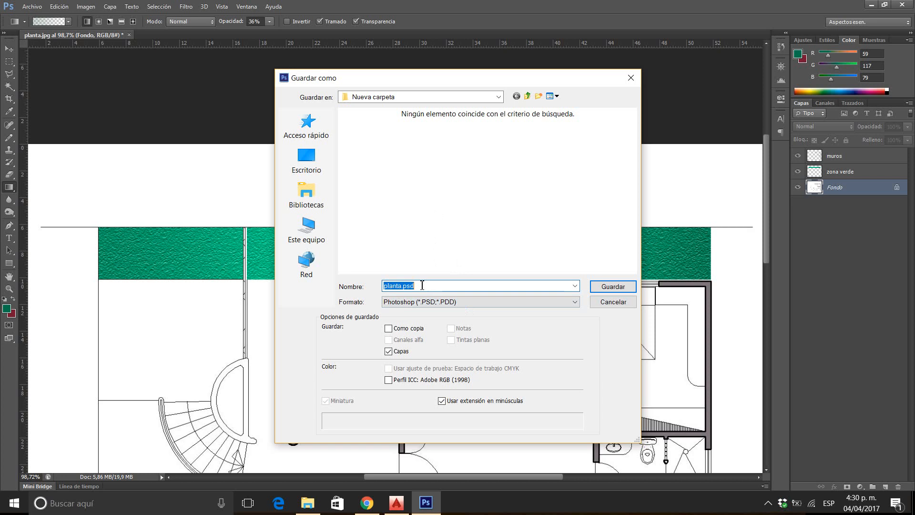
{"action": "left_click", "coordinate": [605, 287]}
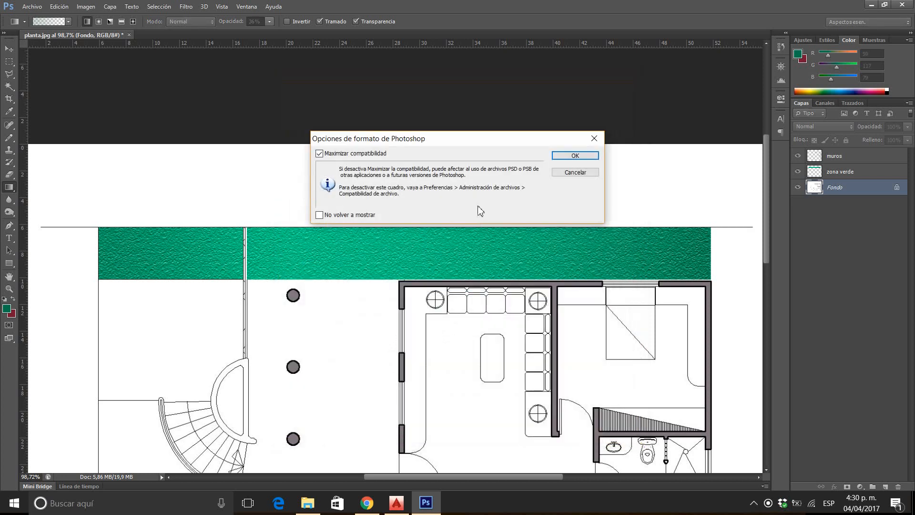
{"action": "left_click", "coordinate": [573, 159]}
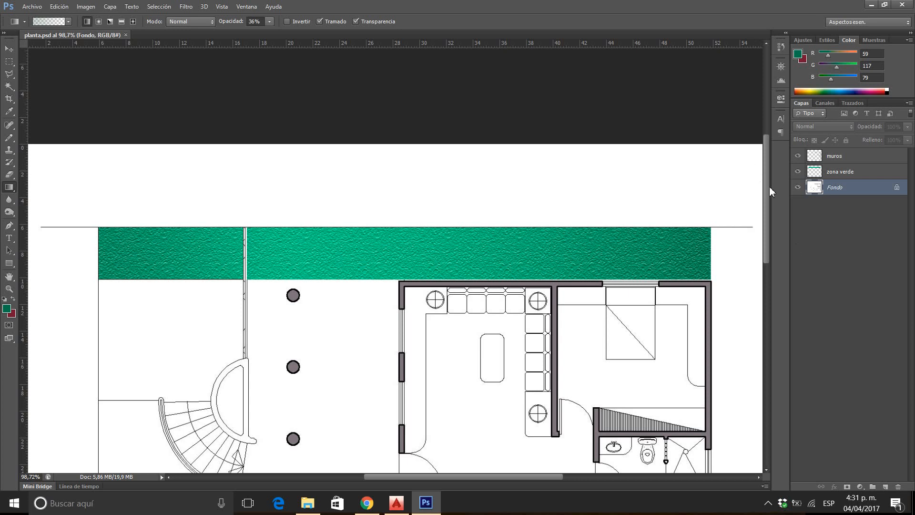
Step: Try outlining the living-room floor freehand with the Lasso tool and clear the selection
{"action": "left_click_drag", "start_coordinate": [770, 187], "coordinate": [771, 217]}
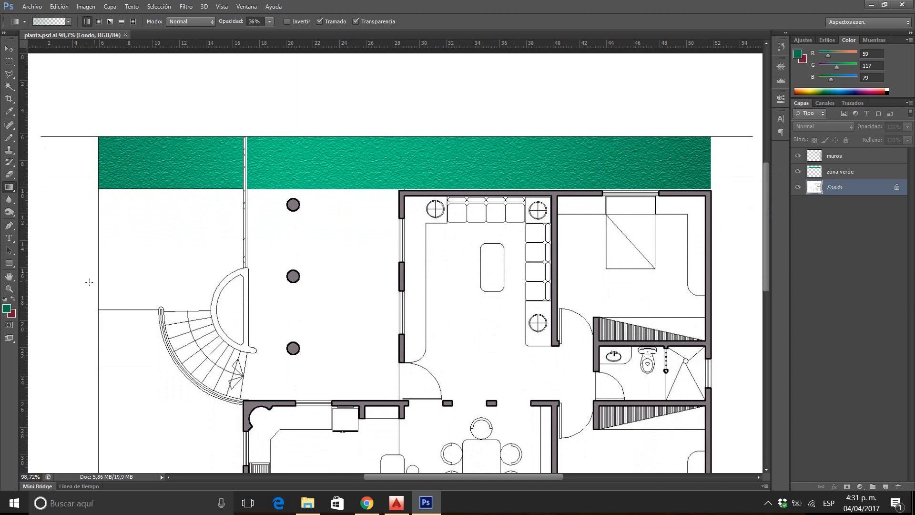
{"action": "left_click", "coordinate": [9, 288]}
{"action": "left_click_drag", "start_coordinate": [380, 190], "coordinate": [571, 416]}
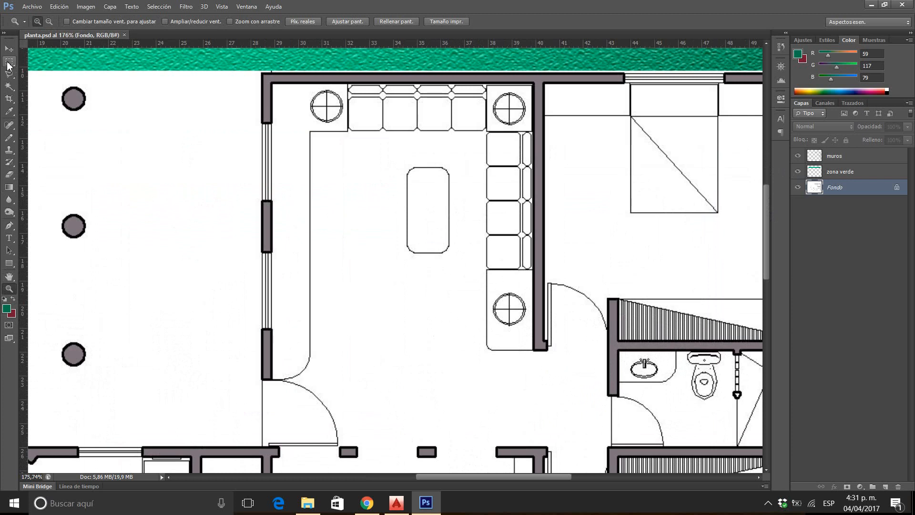
{"action": "left_click", "coordinate": [9, 86]}
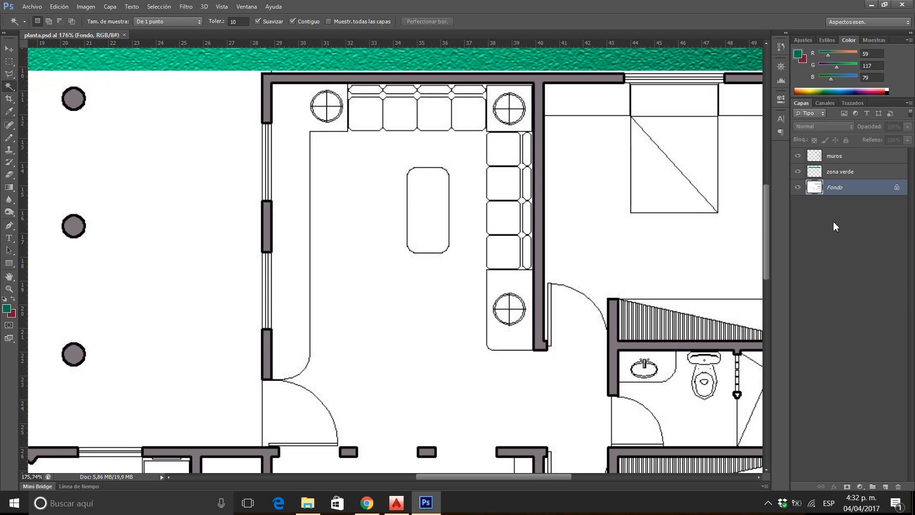
{"action": "left_click", "coordinate": [14, 78]}
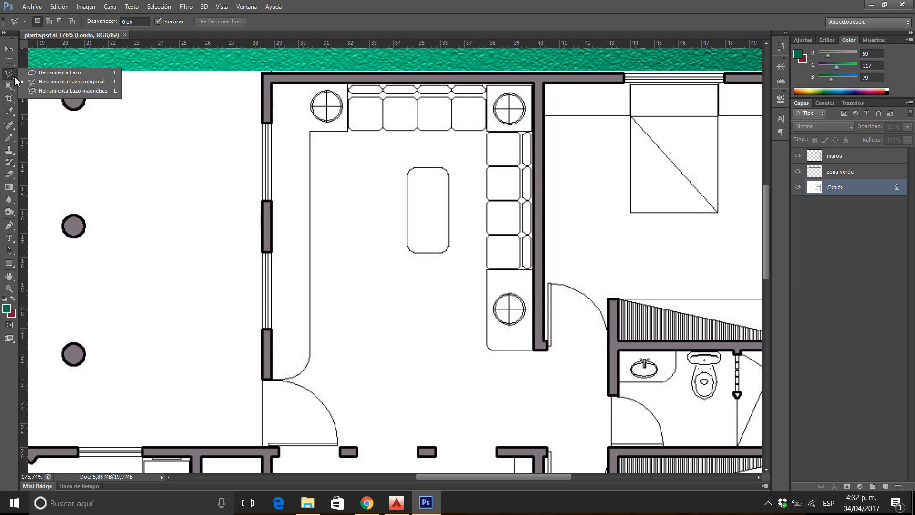
{"action": "left_click", "coordinate": [54, 75]}
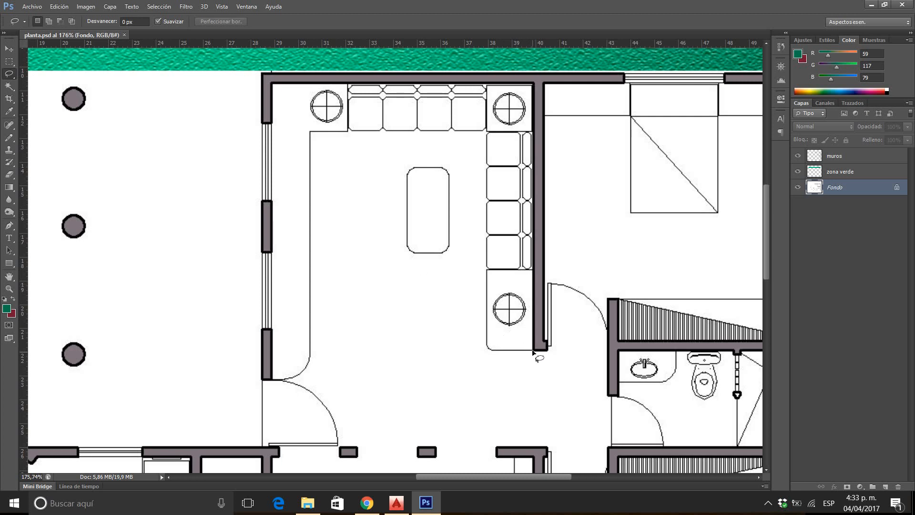
{"action": "mouse_move", "coordinate": [533, 351]}
{"action": "left_mouse_down"}
{"action": "mouse_move", "coordinate": [488, 352]}
{"action": "mouse_move", "coordinate": [480, 331]}
{"action": "mouse_move", "coordinate": [487, 153]}
{"action": "mouse_move", "coordinate": [474, 134]}
{"action": "mouse_move", "coordinate": [312, 134]}
{"action": "mouse_move", "coordinate": [314, 351]}
{"action": "mouse_move", "coordinate": [299, 382]}
{"action": "mouse_move", "coordinate": [269, 383]}
{"action": "mouse_move", "coordinate": [260, 394]}
{"action": "mouse_move", "coordinate": [263, 443]}
{"action": "mouse_move", "coordinate": [531, 448]}
{"action": "mouse_move", "coordinate": [542, 408]}
{"action": "mouse_move", "coordinate": [533, 351]}
{"action": "left_mouse_up"}
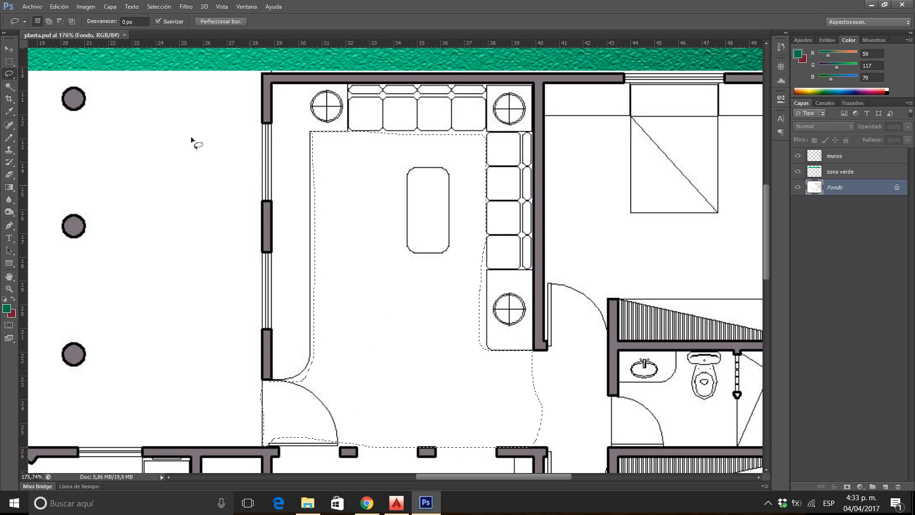
{"action": "left_click", "coordinate": [160, 7]}
{"action": "left_click", "coordinate": [168, 27]}
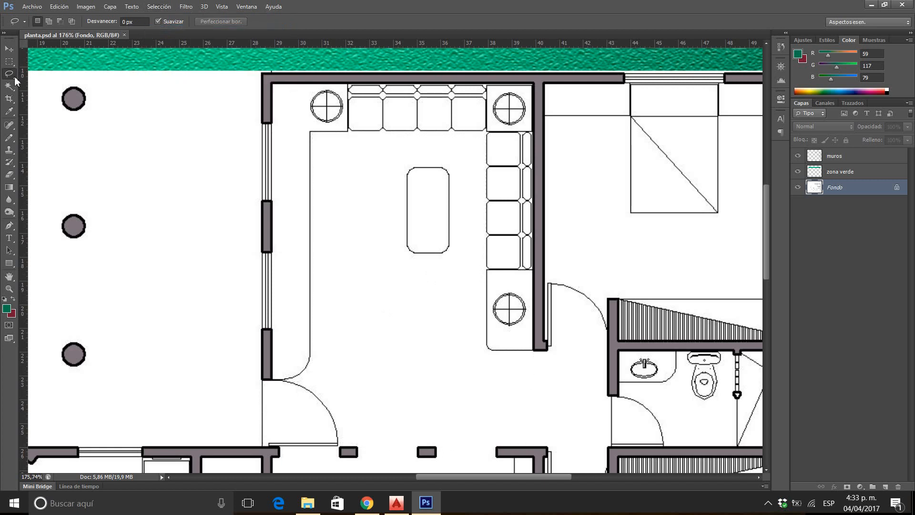
Step: Try outlining the living-room floor along the furniture, door and walls with the Polygonal Lasso tool and discard that selection
{"action": "left_click_drag", "start_coordinate": [15, 78], "coordinate": [45, 79]}
{"action": "left_click", "coordinate": [533, 352]}
{"action": "left_click", "coordinate": [486, 344]}
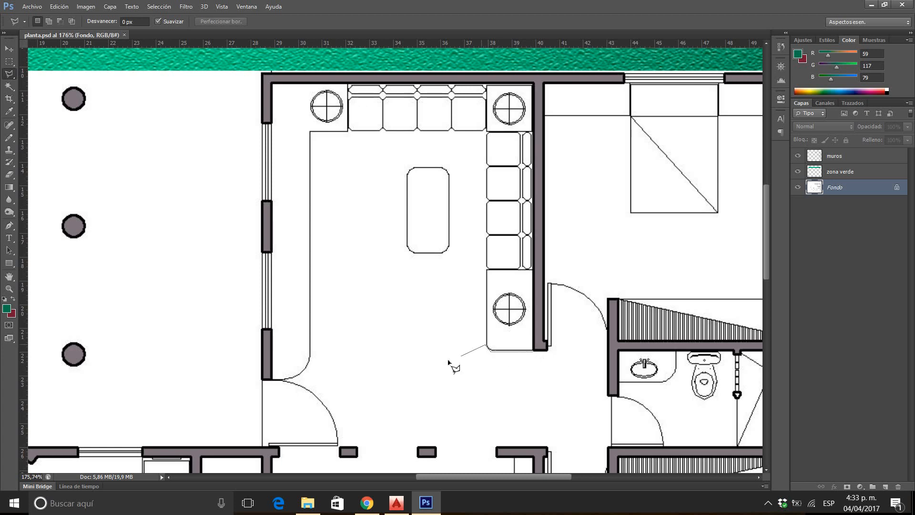
{"action": "left_click", "coordinate": [486, 132]}
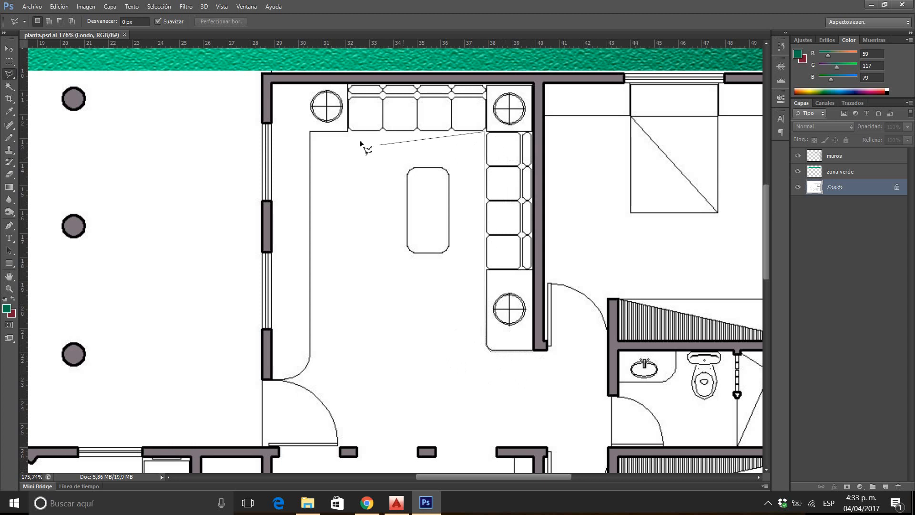
{"action": "left_click", "coordinate": [310, 132]}
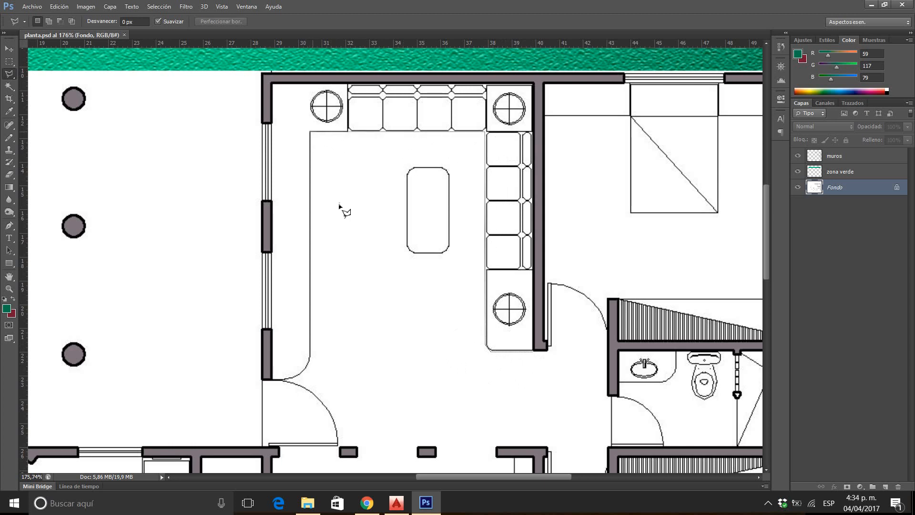
{"action": "left_click", "coordinate": [311, 358]}
{"action": "left_click", "coordinate": [262, 446]}
{"action": "left_click", "coordinate": [269, 445]}
{"action": "left_click", "coordinate": [268, 440]}
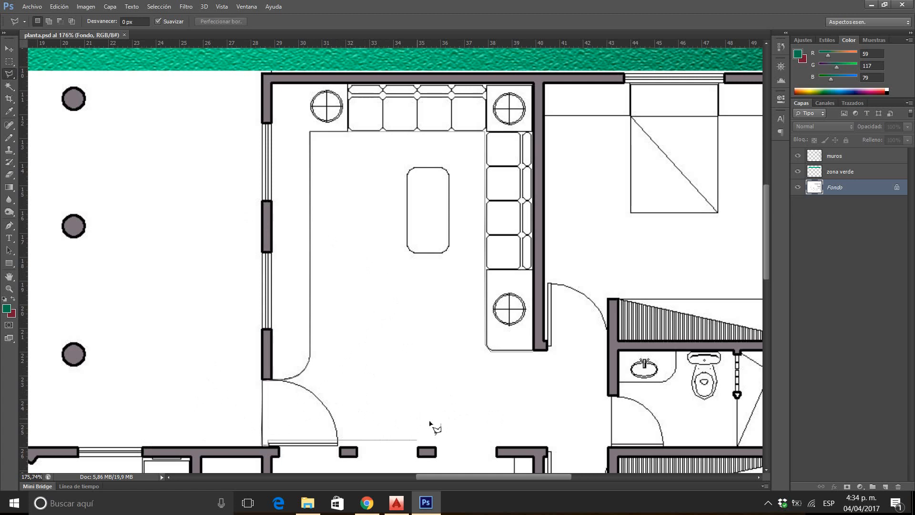
{"action": "left_click", "coordinate": [545, 440]}
{"action": "left_click", "coordinate": [546, 352]}
{"action": "left_click", "coordinate": [535, 353]}
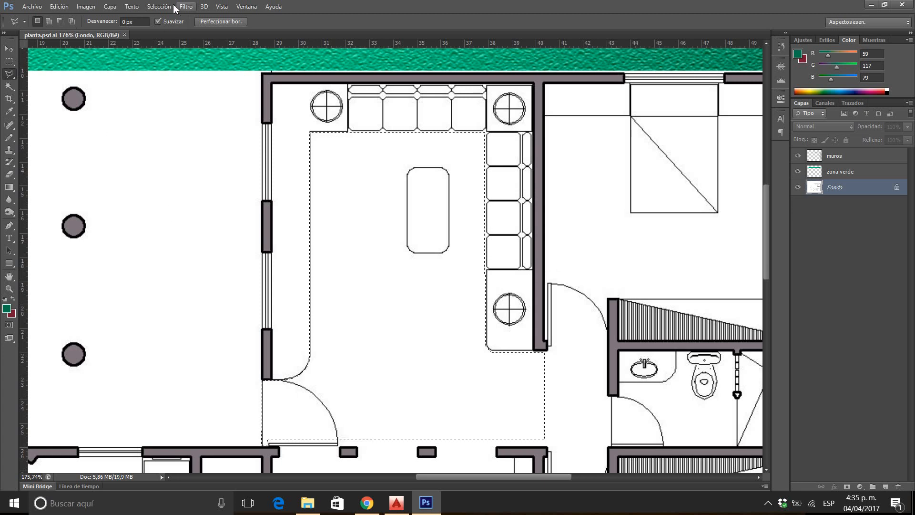
{"action": "left_click", "coordinate": [159, 6]}
{"action": "left_click", "coordinate": [170, 29]}
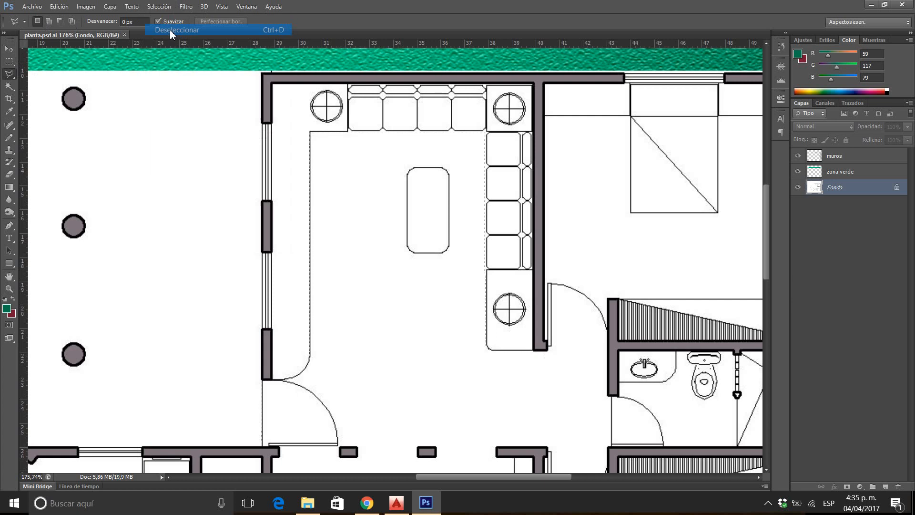
Step: Select the living-room floor with the Magnetic Lasso tool and subtract the coffee table using the Magic Wand
{"action": "right_click", "coordinate": [14, 79]}
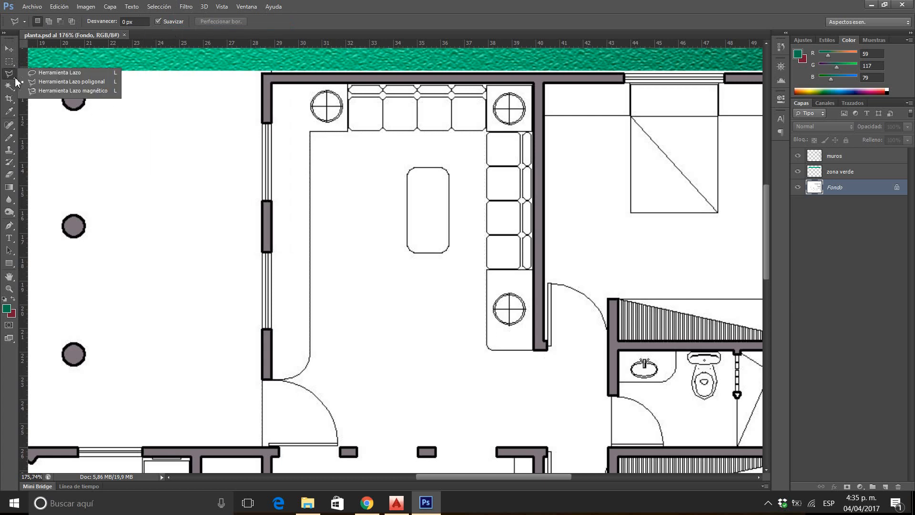
{"action": "left_click", "coordinate": [71, 90]}
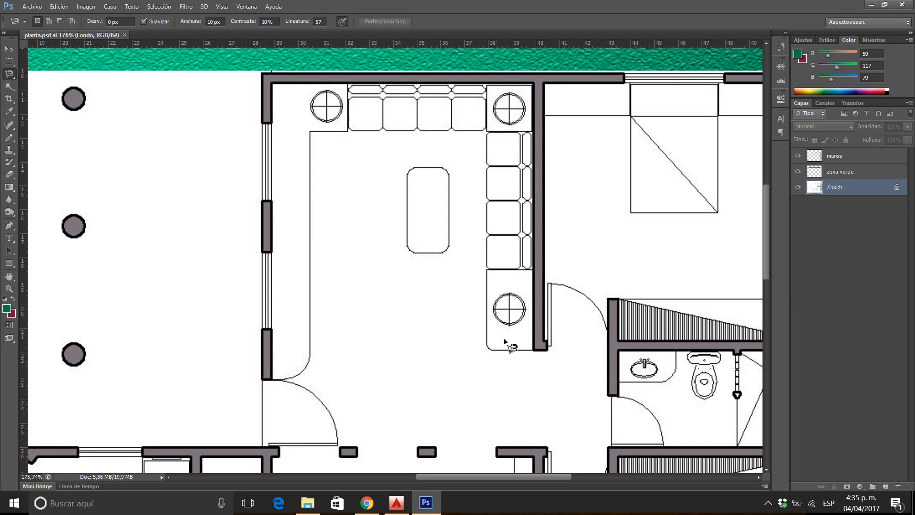
{"action": "left_click", "coordinate": [532, 351]}
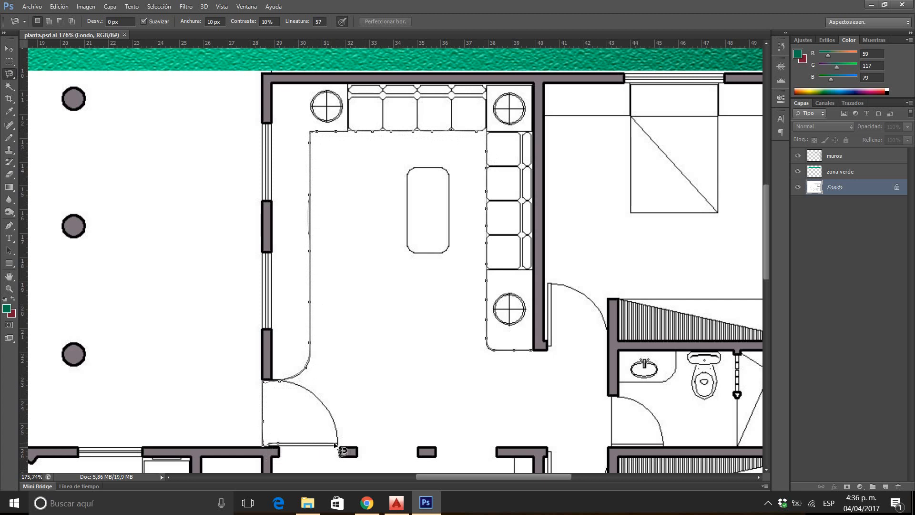
{"action": "left_click", "coordinate": [531, 351]}
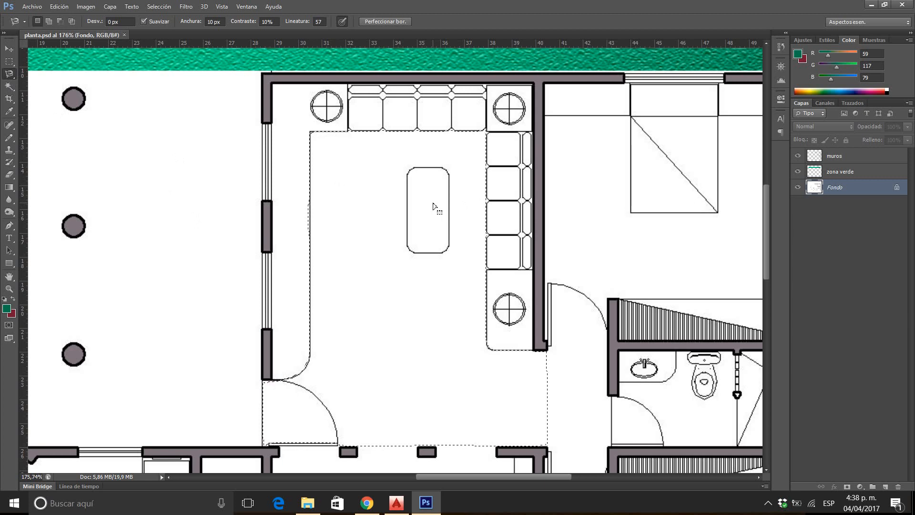
{"action": "left_click", "coordinate": [9, 87]}
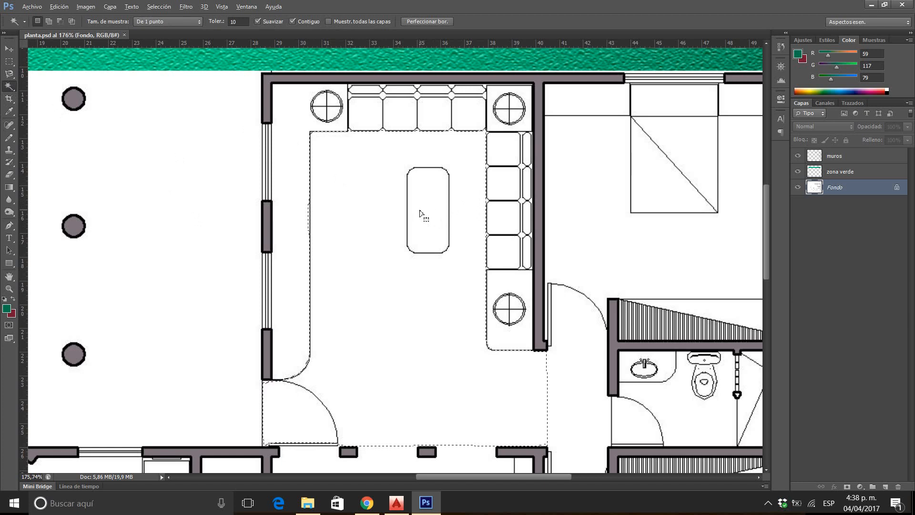
{"action": "key", "text": "alt"}
Step: Create a new layer above Fondo and name it "piso sala"
{"action": "left_click", "coordinate": [888, 488]}
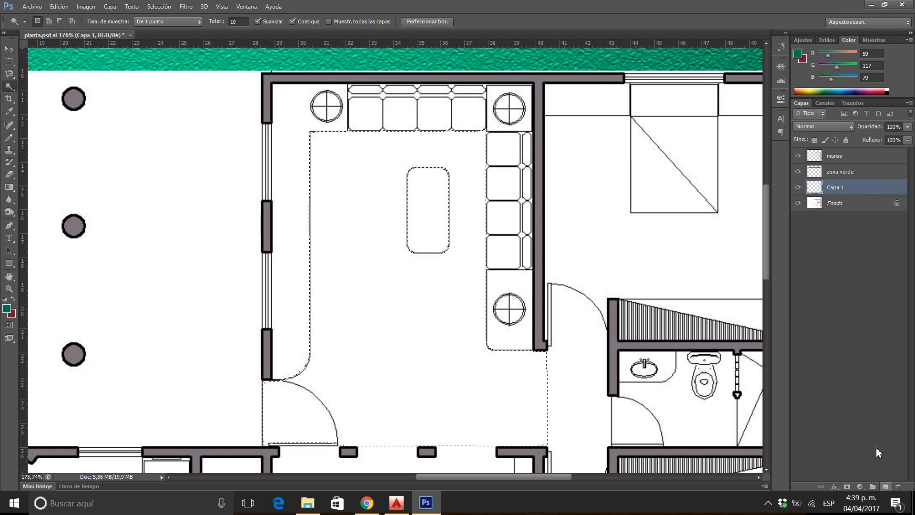
{"action": "double_click", "coordinate": [837, 188]}
{"action": "type", "text": "piso sala"}
{"action": "key", "text": "Return"}
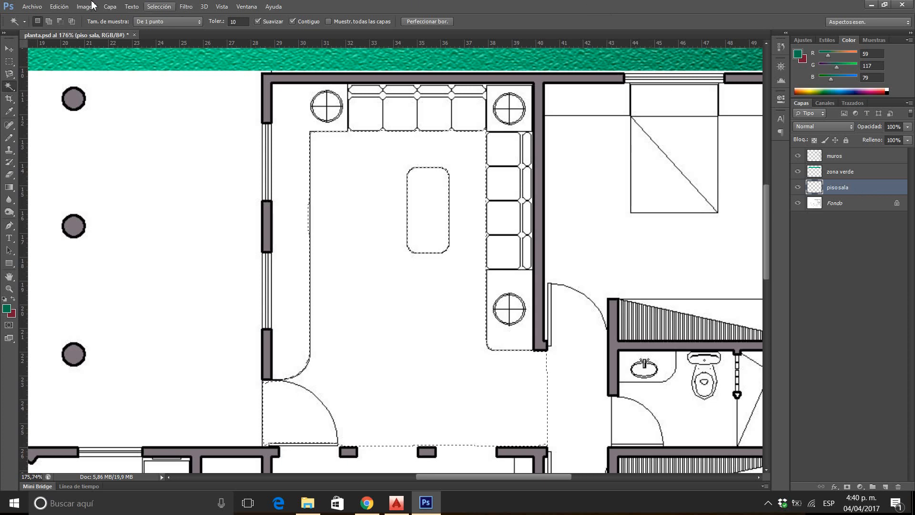
Step: Look through the texture images in the Dropbox folder Academia/DIPLOMADO/texturas in File Explorer and close its window
{"action": "left_click", "coordinate": [31, 7]}
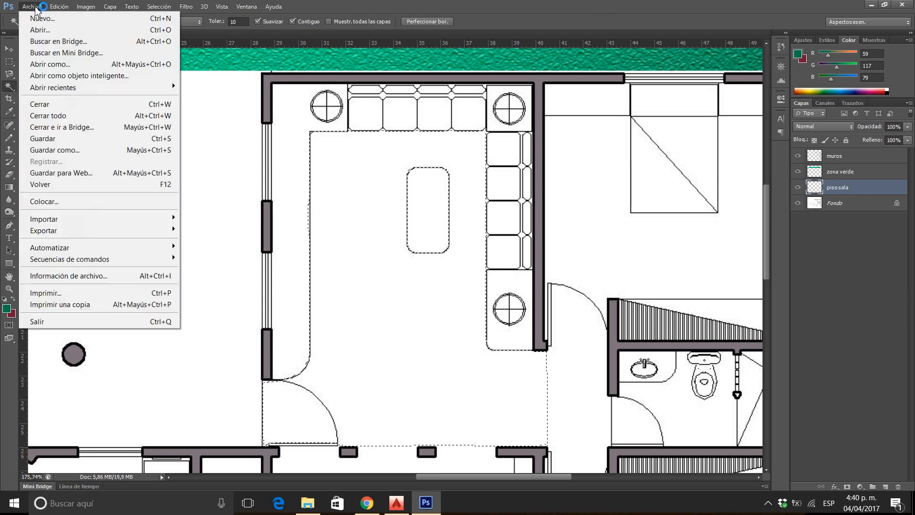
{"action": "left_click", "coordinate": [36, 9]}
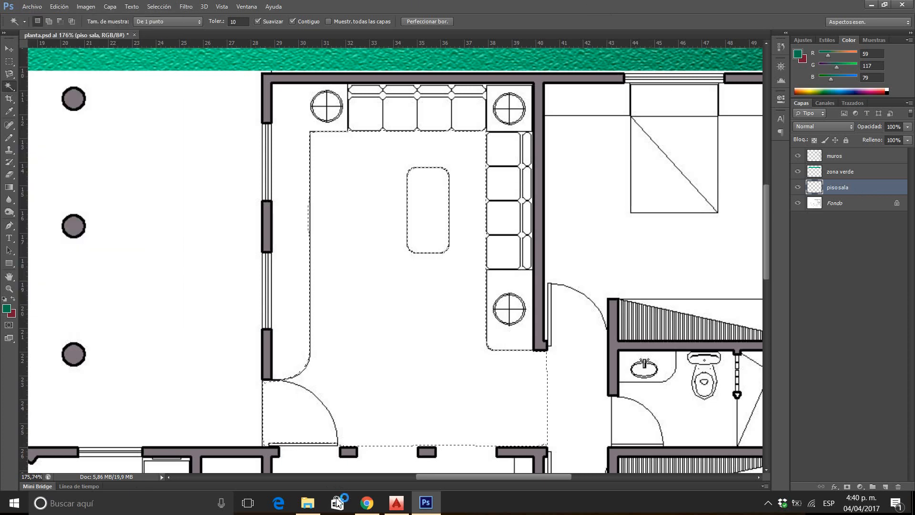
{"action": "left_click", "coordinate": [307, 503]}
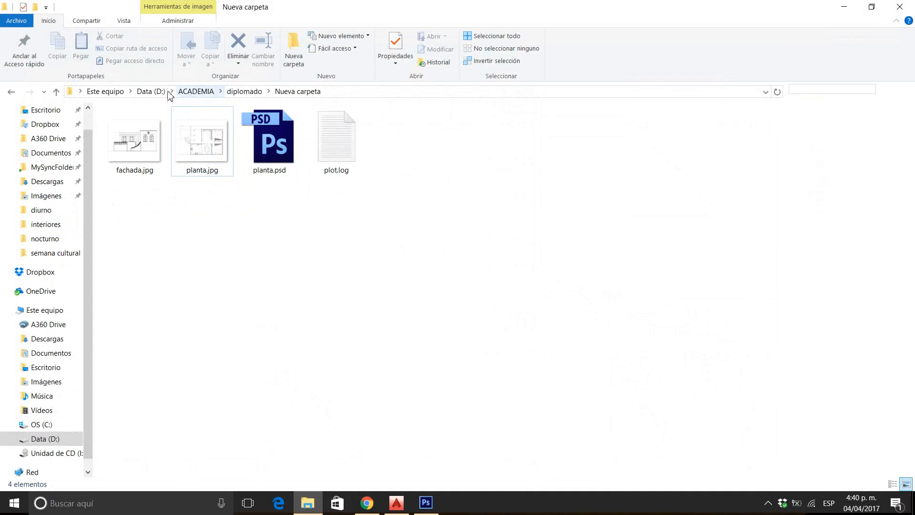
{"action": "left_click", "coordinate": [48, 125]}
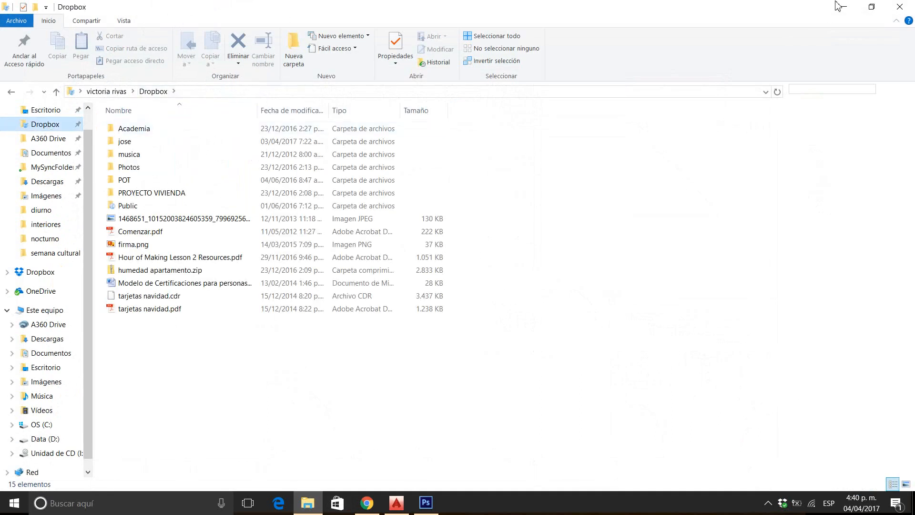
{"action": "left_click", "coordinate": [872, 6]}
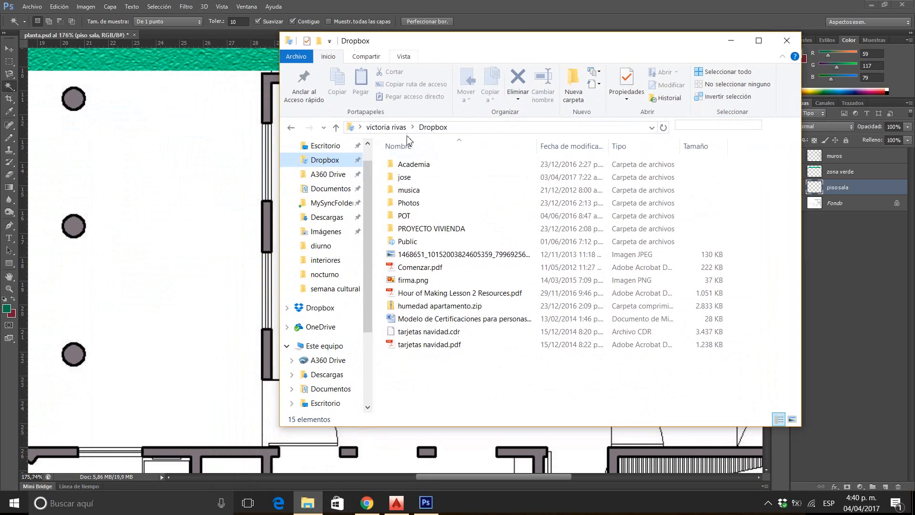
{"action": "double_click", "coordinate": [419, 164]}
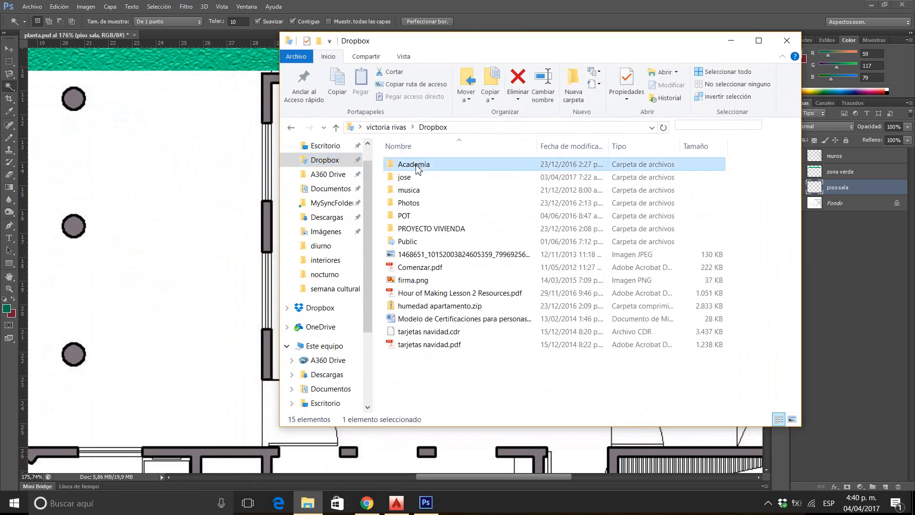
{"action": "left_click", "coordinate": [414, 204]}
{"action": "double_click", "coordinate": [414, 204]}
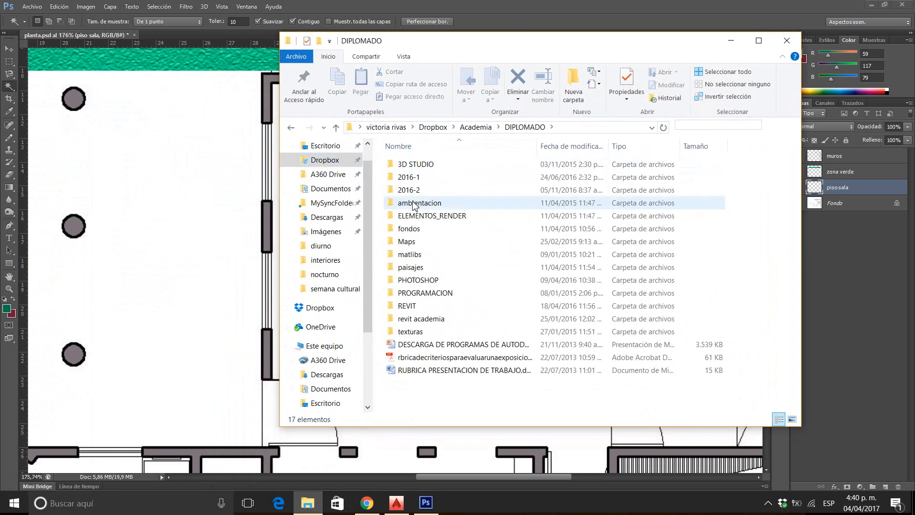
{"action": "double_click", "coordinate": [413, 333]}
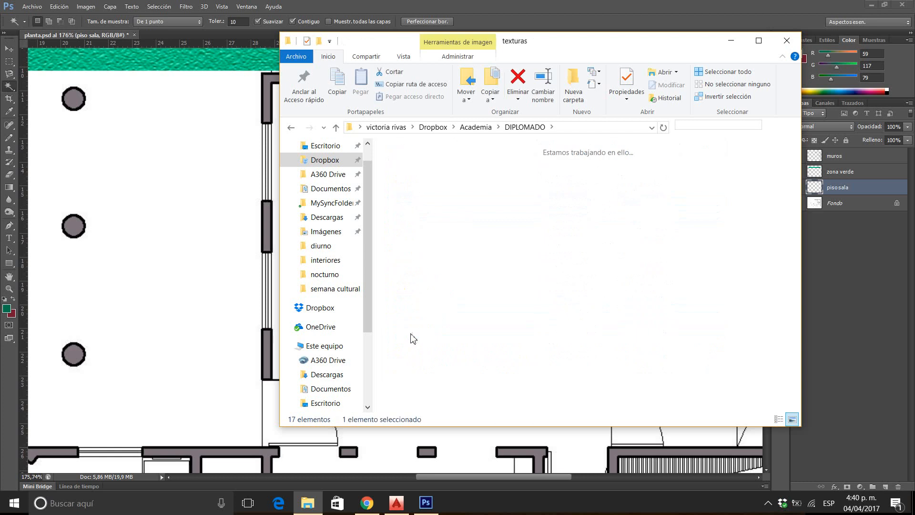
{"action": "left_click_drag", "start_coordinate": [796, 162], "coordinate": [782, 150]}
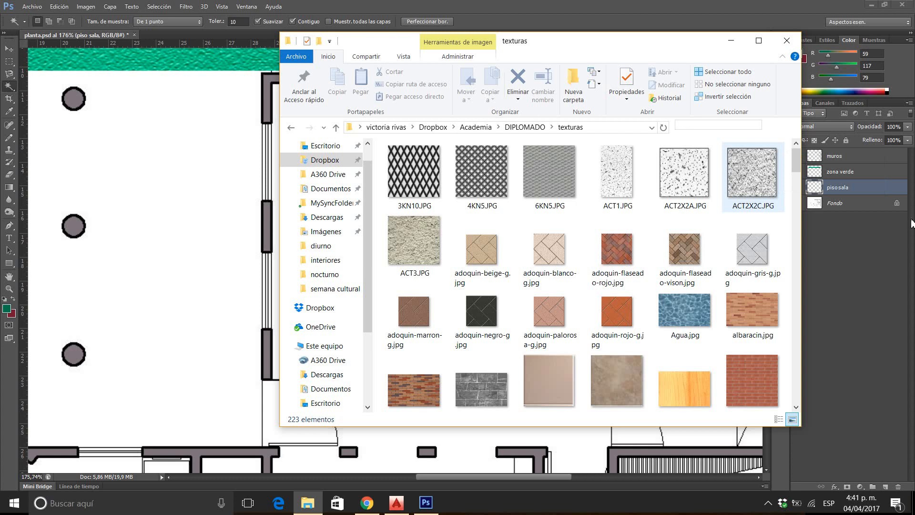
{"action": "left_click_drag", "start_coordinate": [795, 162], "coordinate": [685, 210]}
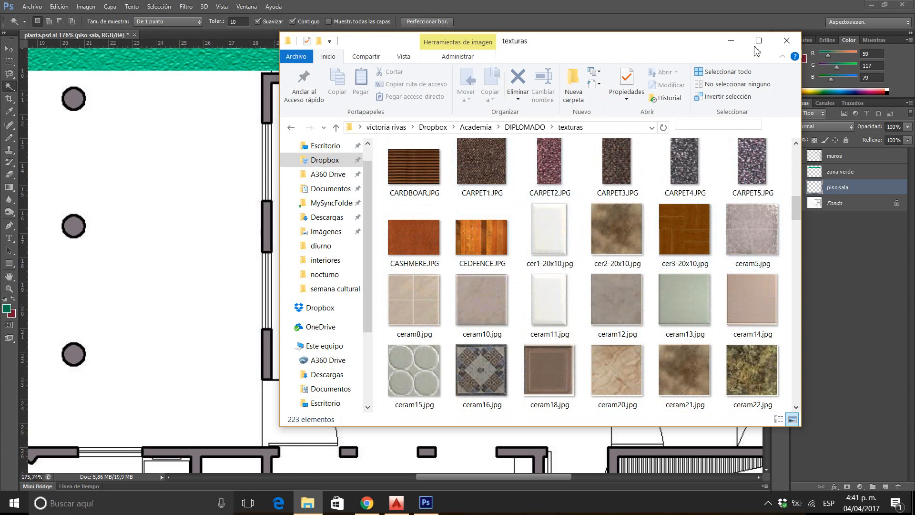
{"action": "left_click", "coordinate": [788, 40]}
Step: Start opening an image in Photoshop and browse to the Dropbox folder Academia/DIPLOMADO/texturas
{"action": "left_click", "coordinate": [32, 6]}
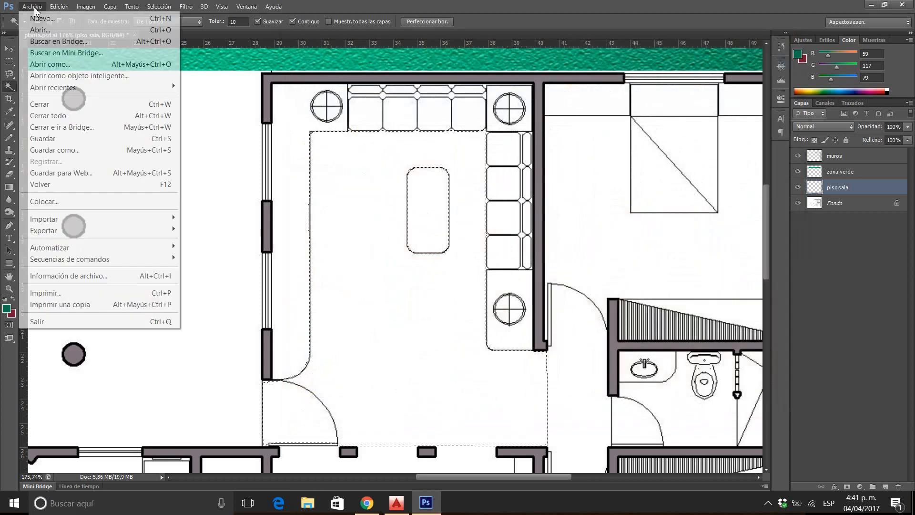
{"action": "left_click", "coordinate": [34, 32]}
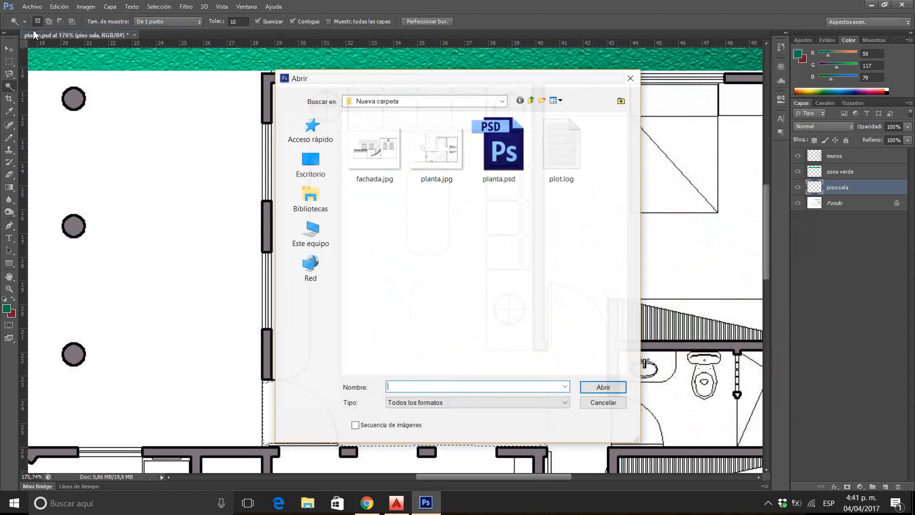
{"action": "left_click", "coordinate": [468, 101]}
{"action": "left_click", "coordinate": [379, 150]}
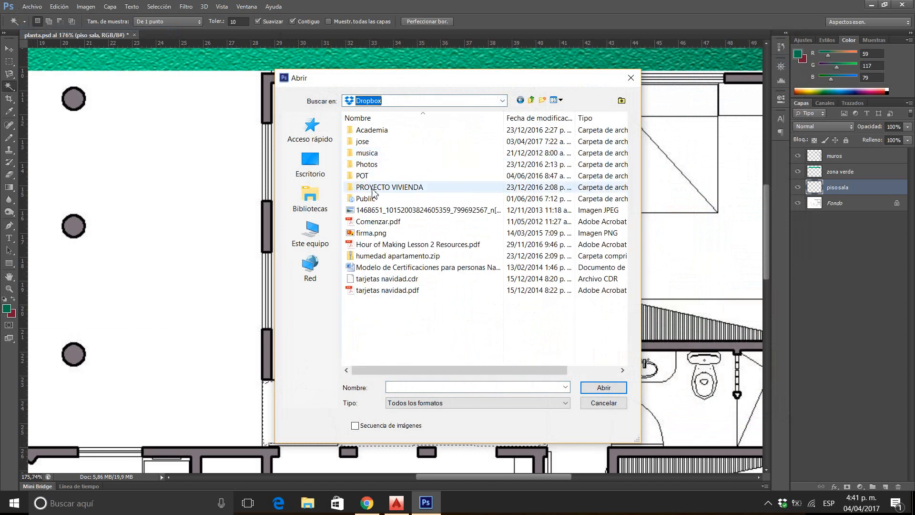
{"action": "double_click", "coordinate": [366, 129]}
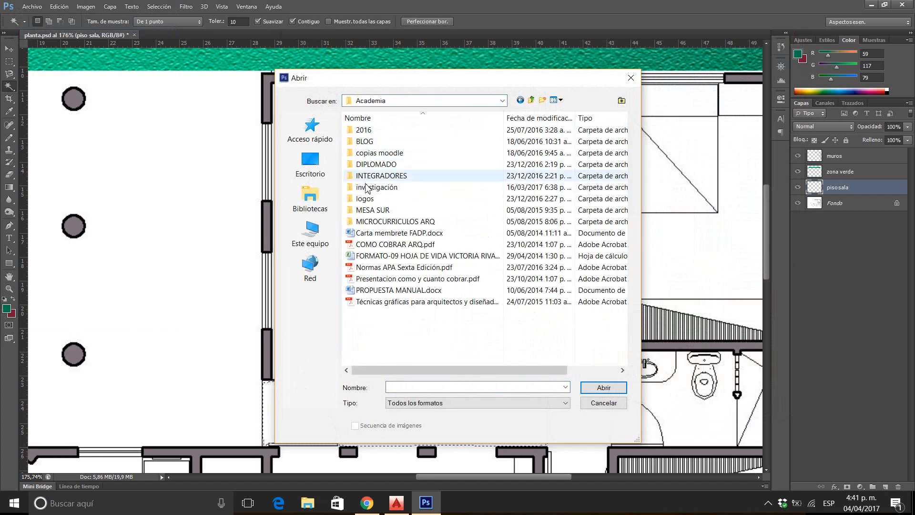
{"action": "double_click", "coordinate": [369, 164]}
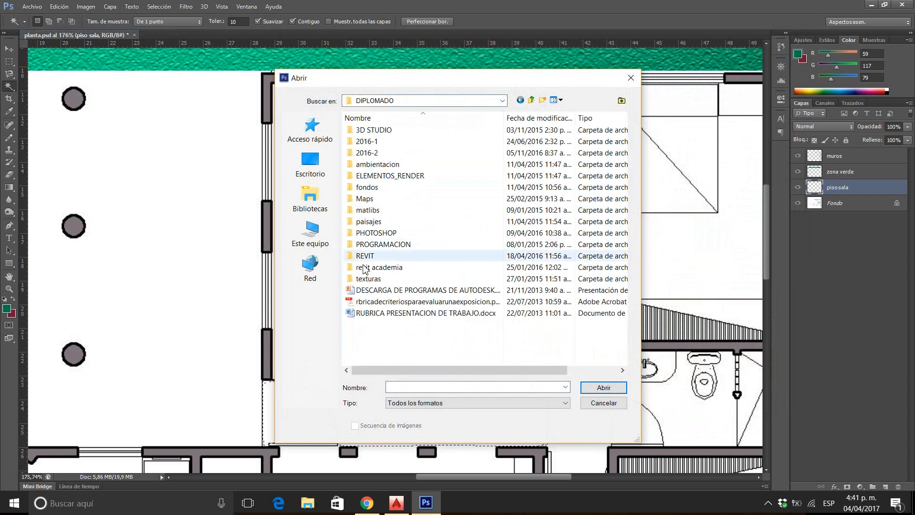
{"action": "double_click", "coordinate": [369, 279]}
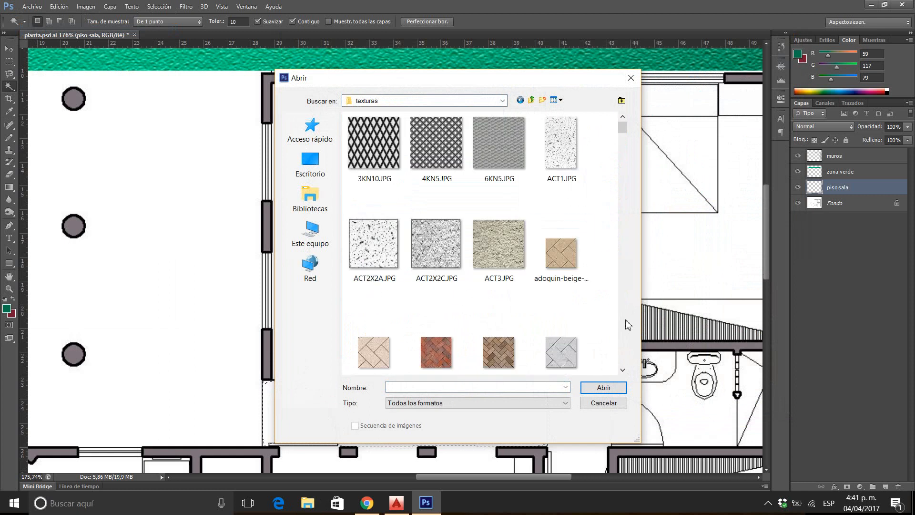
Step: Find the wood texture madera1.jpg among the textures and open it without modifying its color profile
{"action": "scroll", "coordinate": [629, 325], "scroll_direction": "down", "scroll_amount": 2}
{"action": "scroll", "coordinate": [627, 333], "scroll_direction": "down", "scroll_amount": 4}
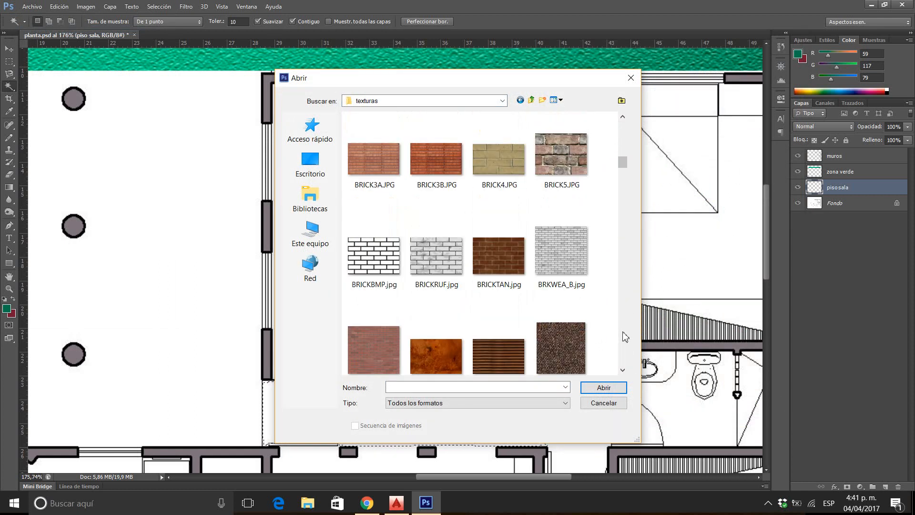
{"action": "scroll", "coordinate": [625, 336], "scroll_direction": "down", "scroll_amount": 10}
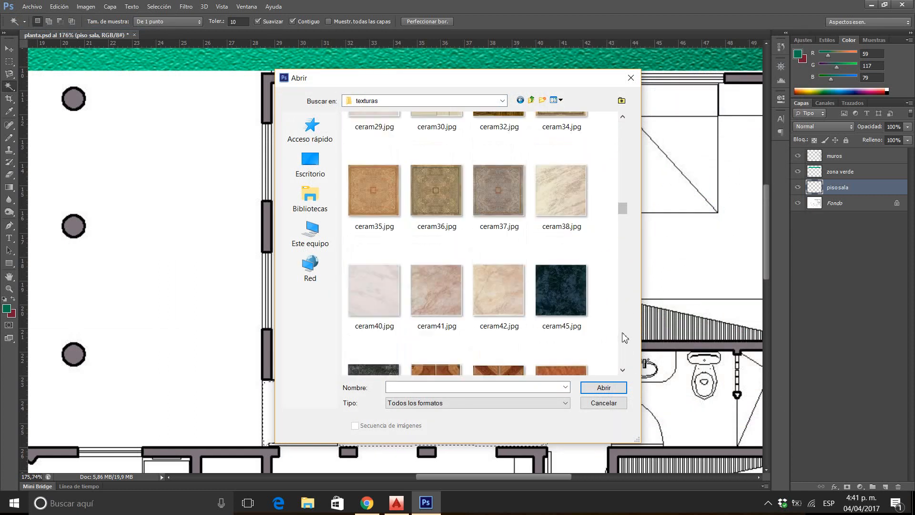
{"action": "scroll", "coordinate": [625, 338], "scroll_direction": "down", "scroll_amount": 12}
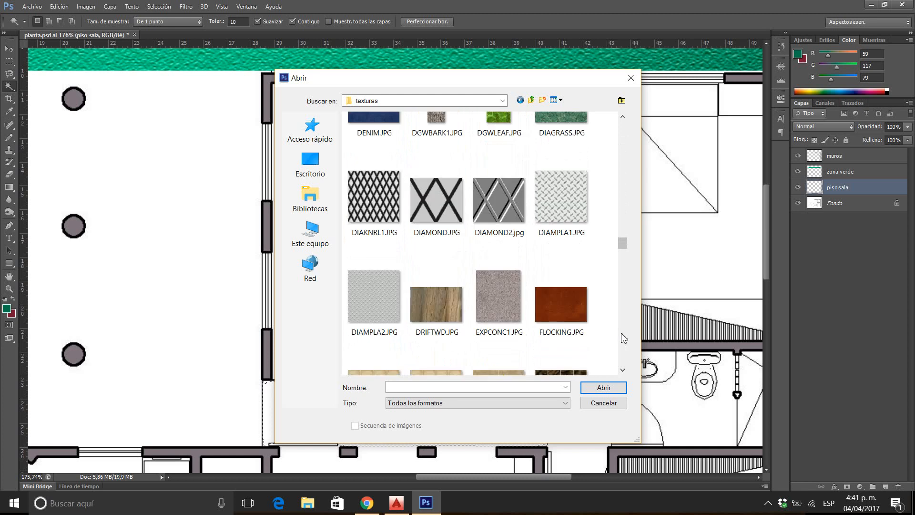
{"action": "scroll", "coordinate": [625, 339], "scroll_direction": "down", "scroll_amount": 12}
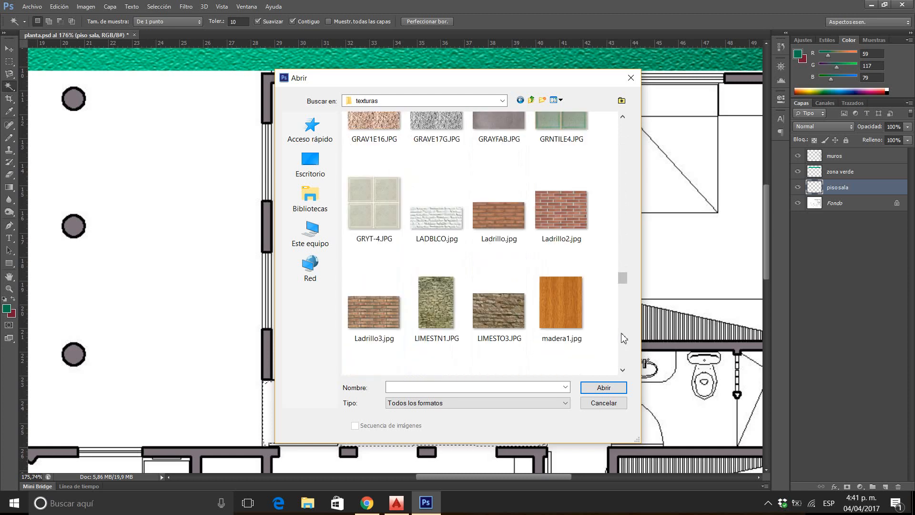
{"action": "left_click", "coordinate": [623, 370]}
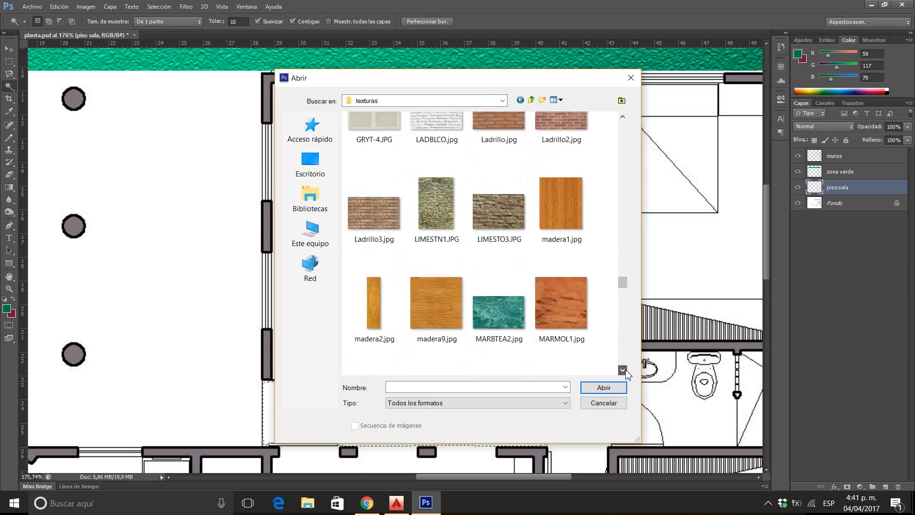
{"action": "left_click", "coordinate": [567, 214]}
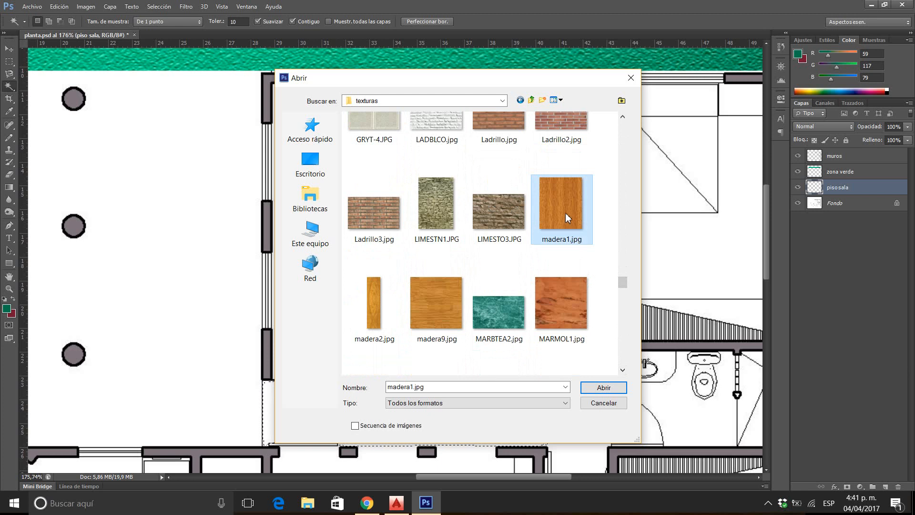
{"action": "left_click", "coordinate": [602, 386]}
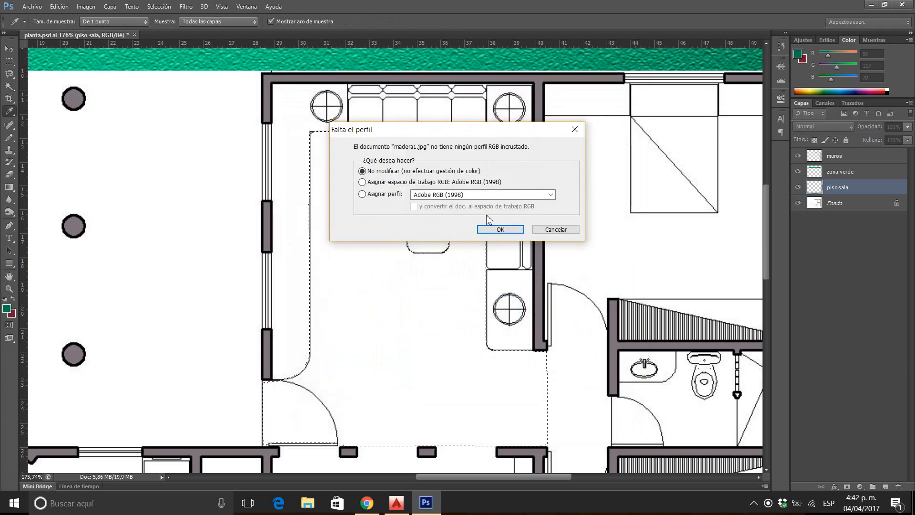
{"action": "left_click", "coordinate": [498, 229]}
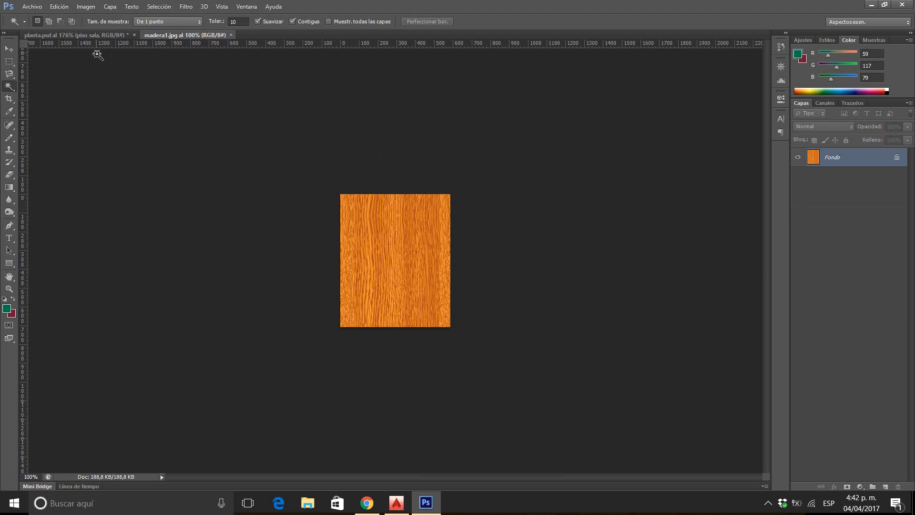
Step: Define the whole wood texture image as a pattern, keeping the name madera1.jpg
{"action": "left_click", "coordinate": [70, 35]}
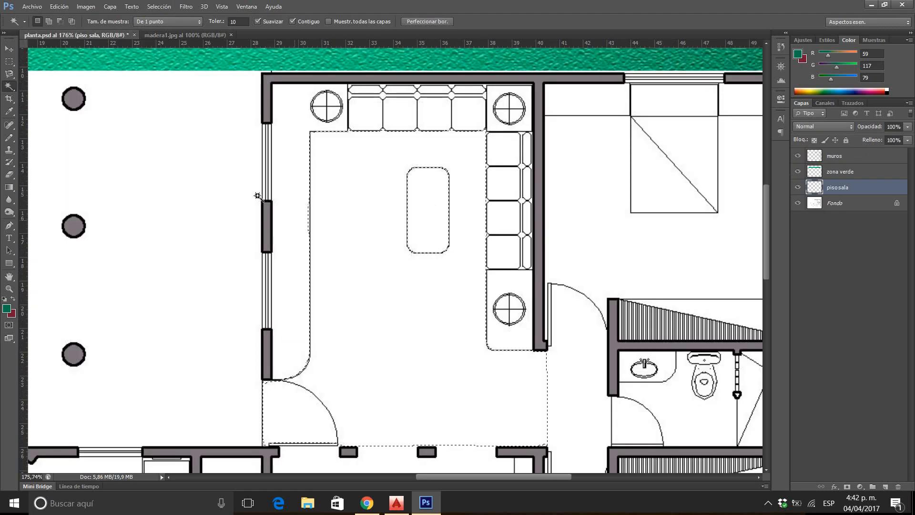
{"action": "left_click", "coordinate": [182, 35]}
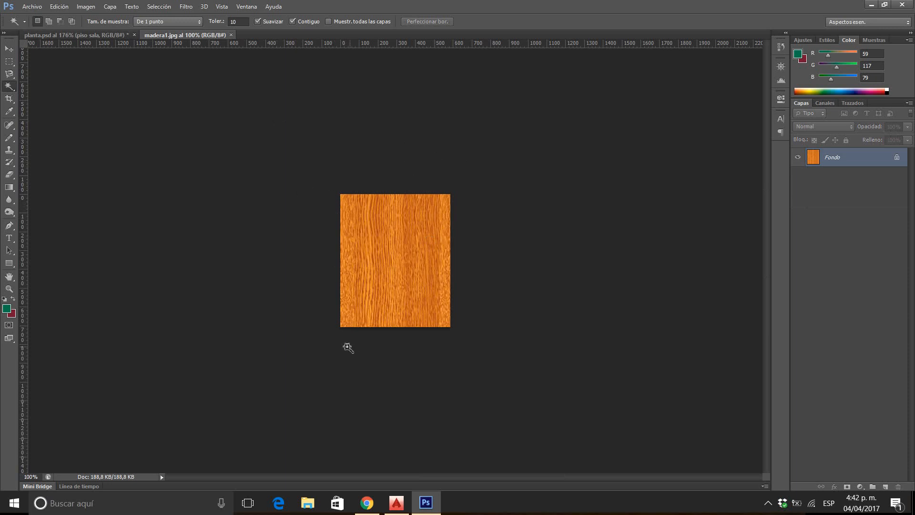
{"action": "left_click", "coordinate": [59, 7]}
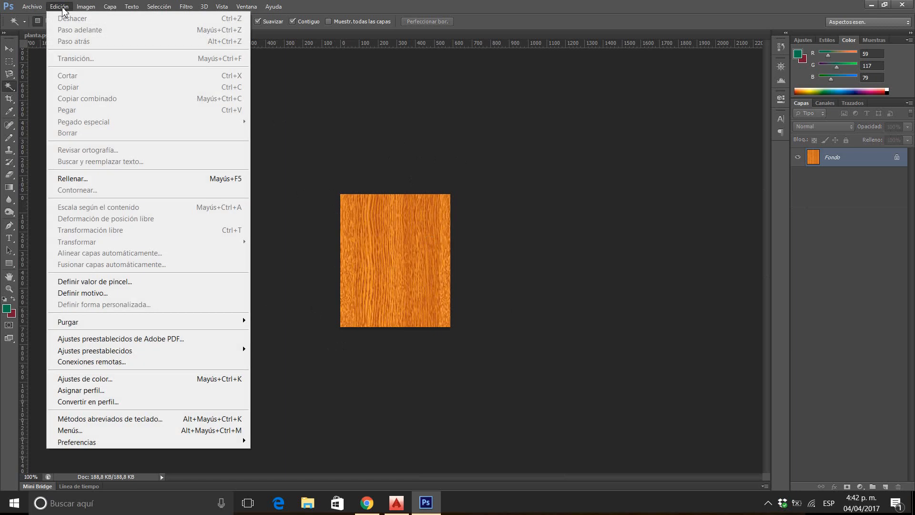
{"action": "left_click", "coordinate": [54, 297]}
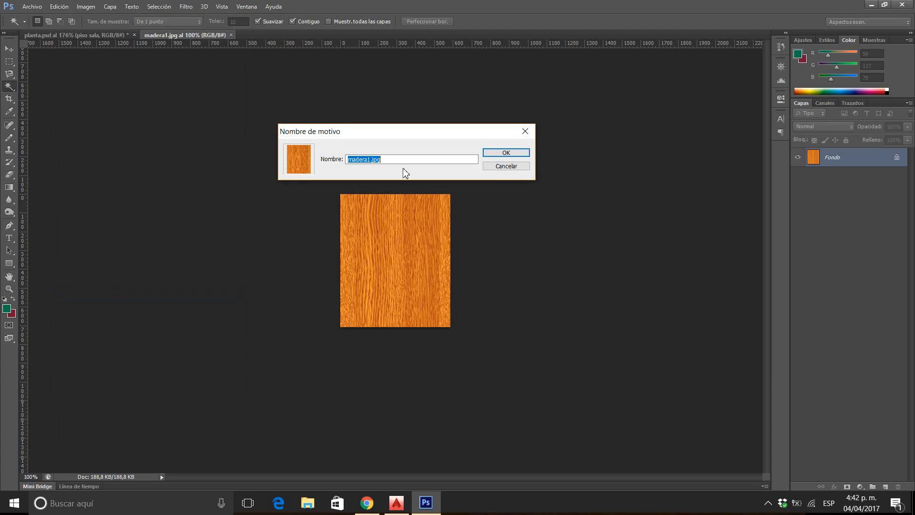
{"action": "left_click", "coordinate": [520, 152]}
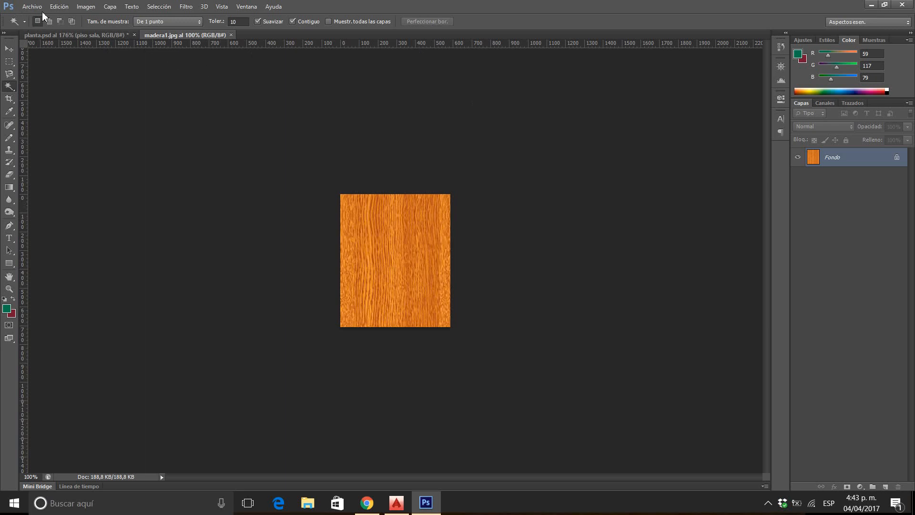
{"action": "left_click", "coordinate": [57, 9]}
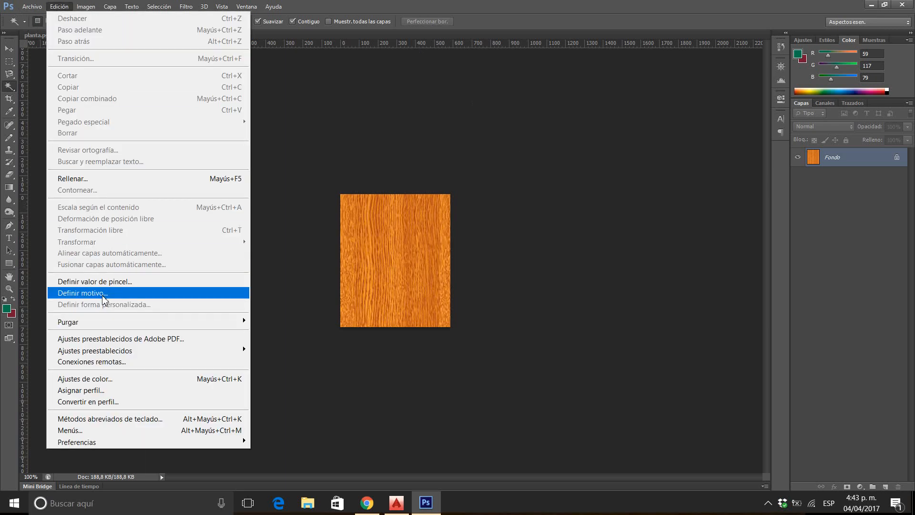
{"action": "left_click", "coordinate": [63, 7]}
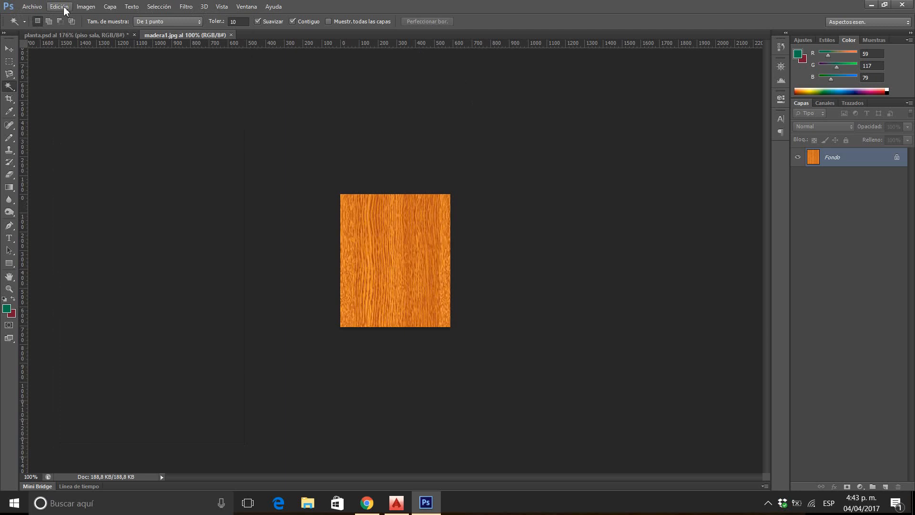
Step: Return to the planta.psd floor plan and set the Paint Bucket tool to fill with a pattern (Motivo)
{"action": "left_click", "coordinate": [70, 35]}
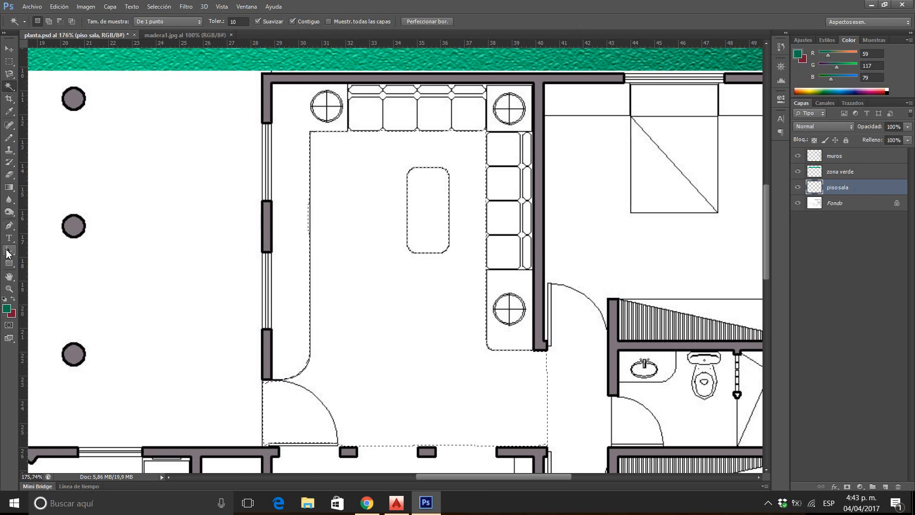
{"action": "left_click", "coordinate": [9, 187]}
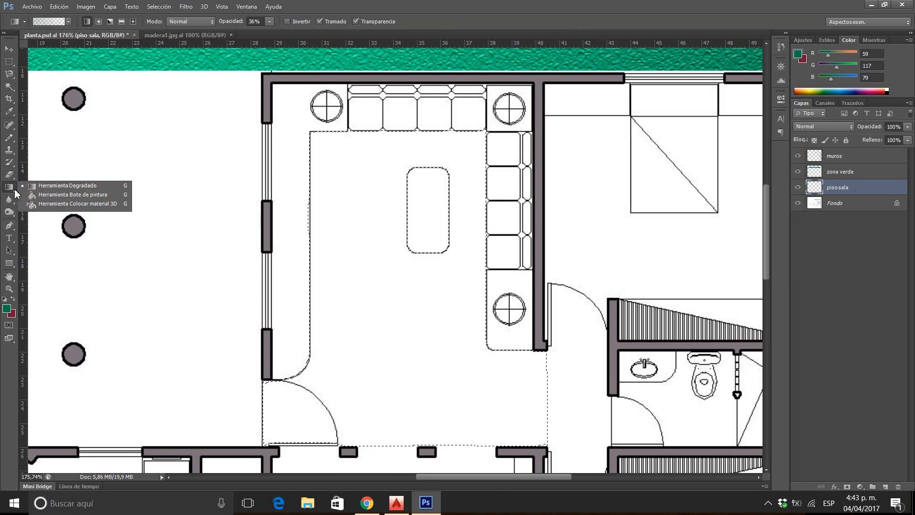
{"action": "left_click", "coordinate": [48, 200]}
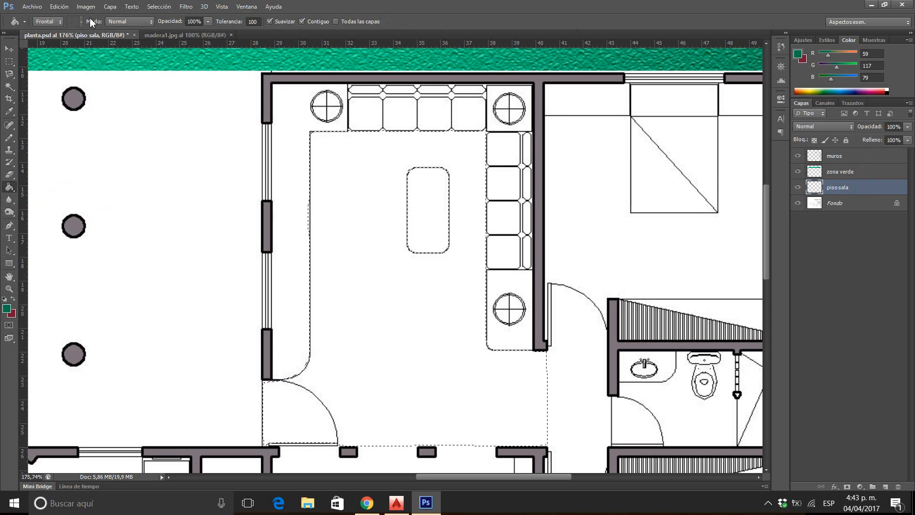
{"action": "left_click", "coordinate": [61, 24]}
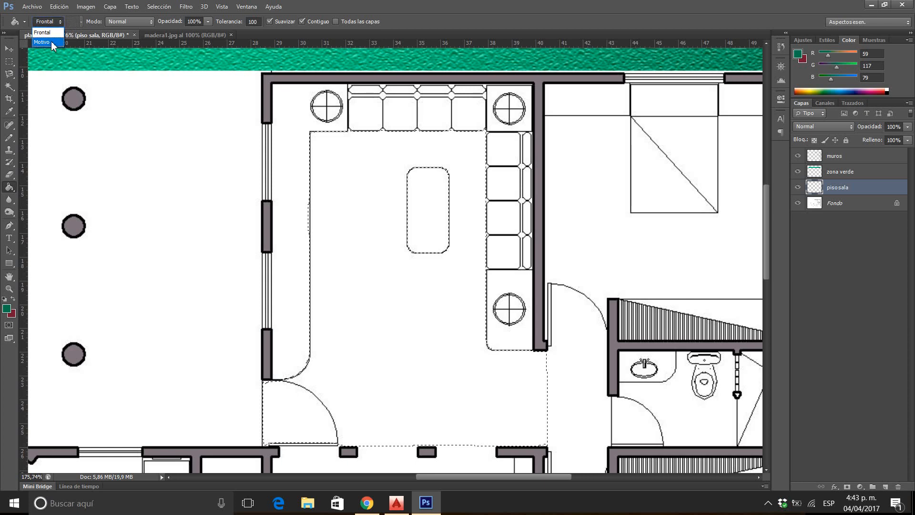
{"action": "left_click", "coordinate": [48, 41]}
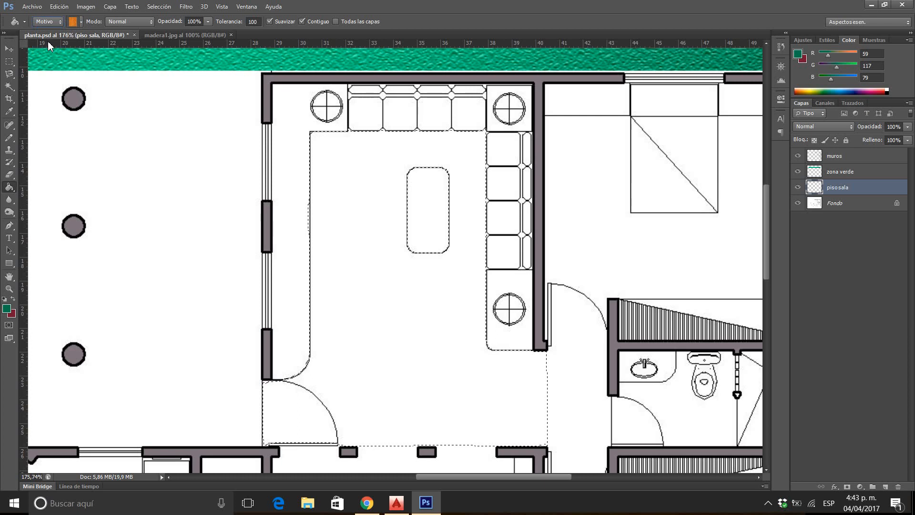
Step: Try filling the selected living-room floor on the piso sala layer with the full-size madera1.jpg pattern, and undo the fill
{"action": "left_click", "coordinate": [81, 23]}
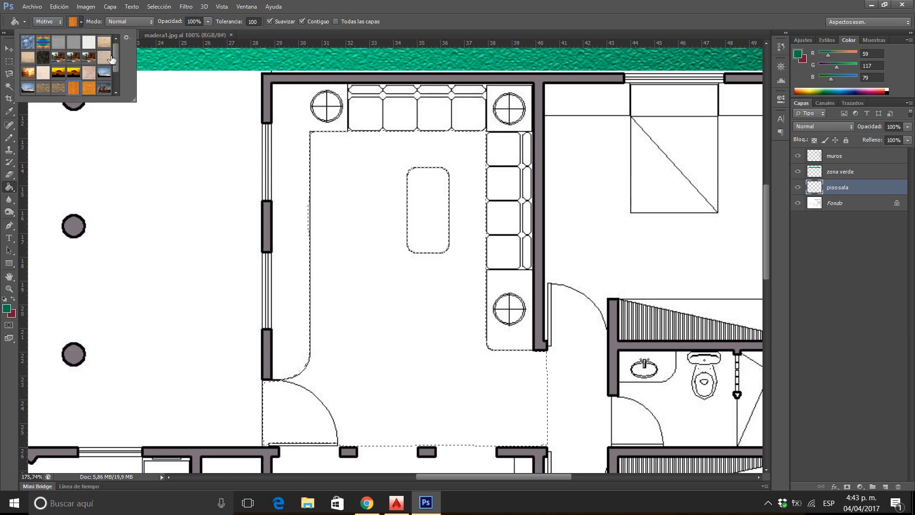
{"action": "left_click_drag", "start_coordinate": [116, 59], "coordinate": [116, 89]}
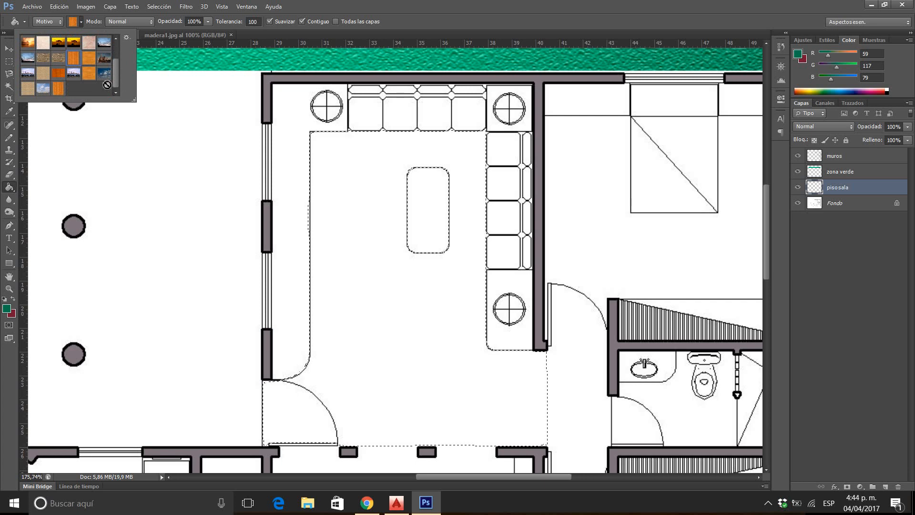
{"action": "left_click", "coordinate": [58, 89]}
{"action": "left_click", "coordinate": [73, 22]}
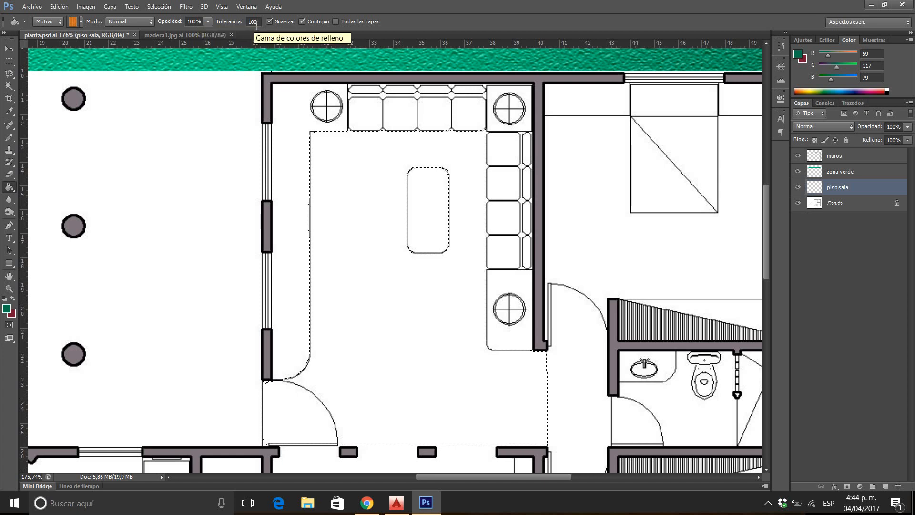
{"action": "left_click", "coordinate": [357, 211]}
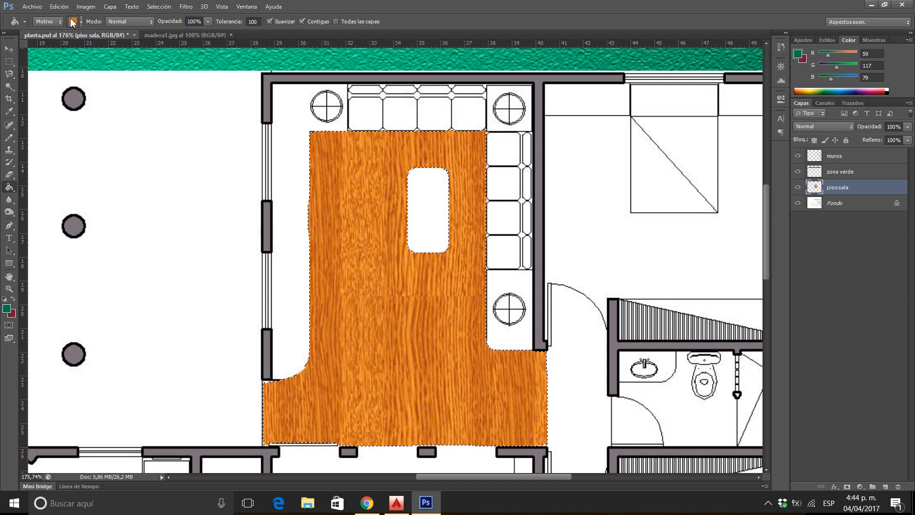
{"action": "left_click", "coordinate": [60, 6]}
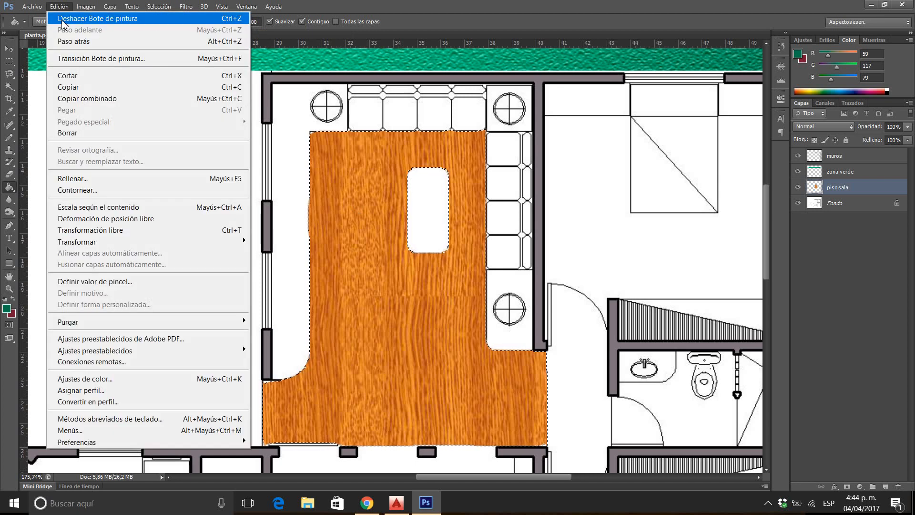
{"action": "left_click", "coordinate": [63, 19]}
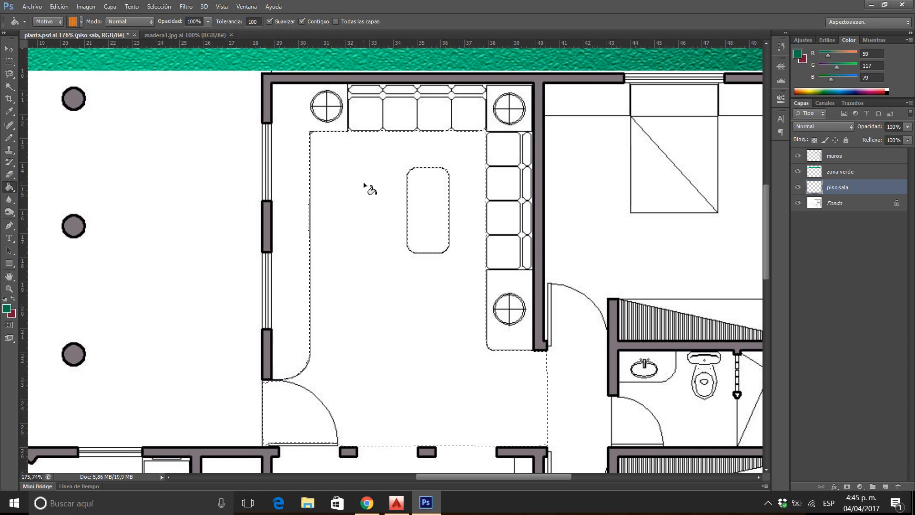
Step: Resize the madera1.jpg texture image to 100 pixels wide, keeping its proportions constrained and resampling on
{"action": "left_click", "coordinate": [179, 35]}
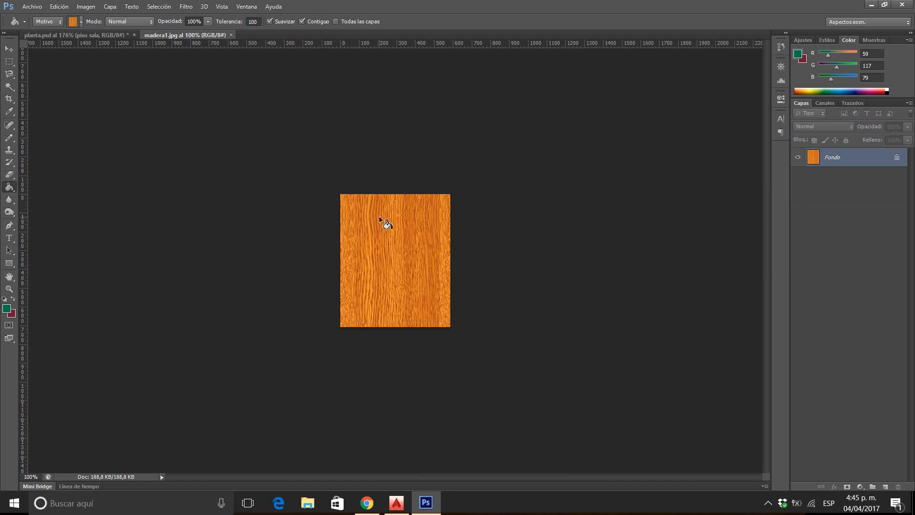
{"action": "left_click", "coordinate": [90, 8]}
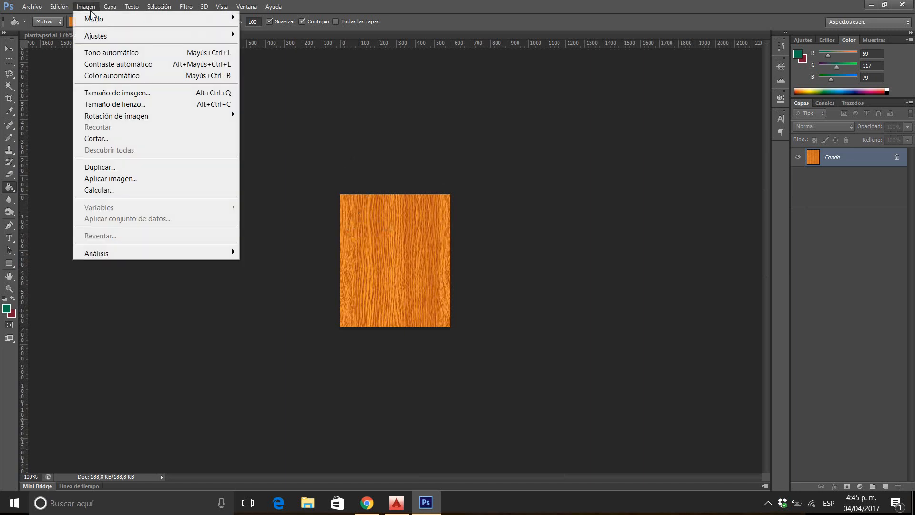
{"action": "left_click", "coordinate": [92, 94]}
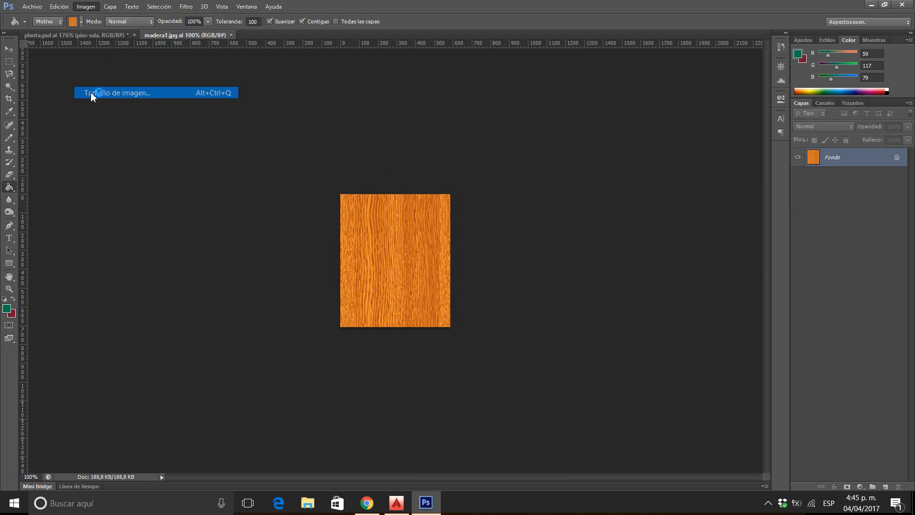
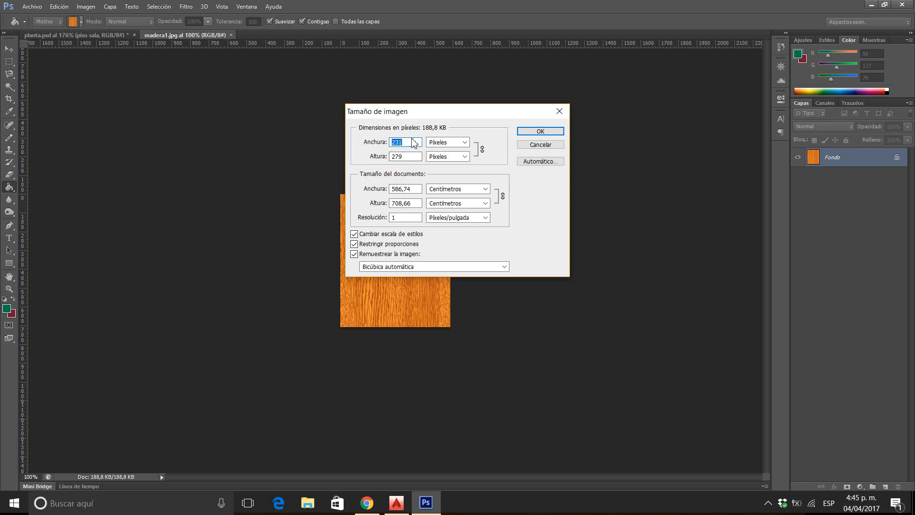
{"action": "type", "text": "100"}
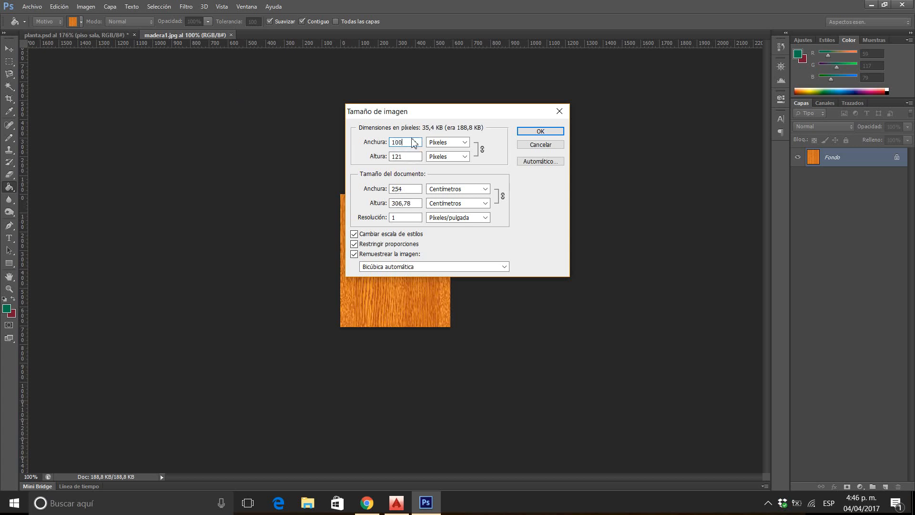
{"action": "left_click", "coordinate": [354, 253]}
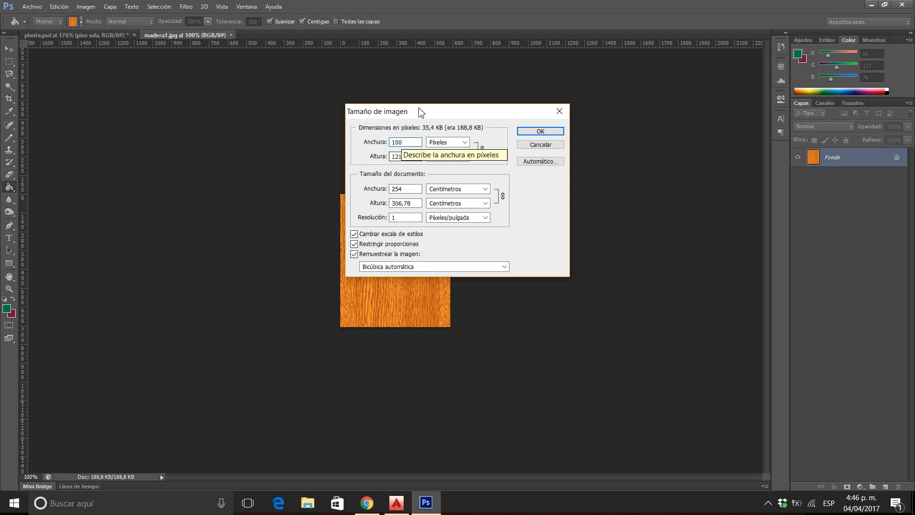
{"action": "left_click", "coordinate": [408, 158]}
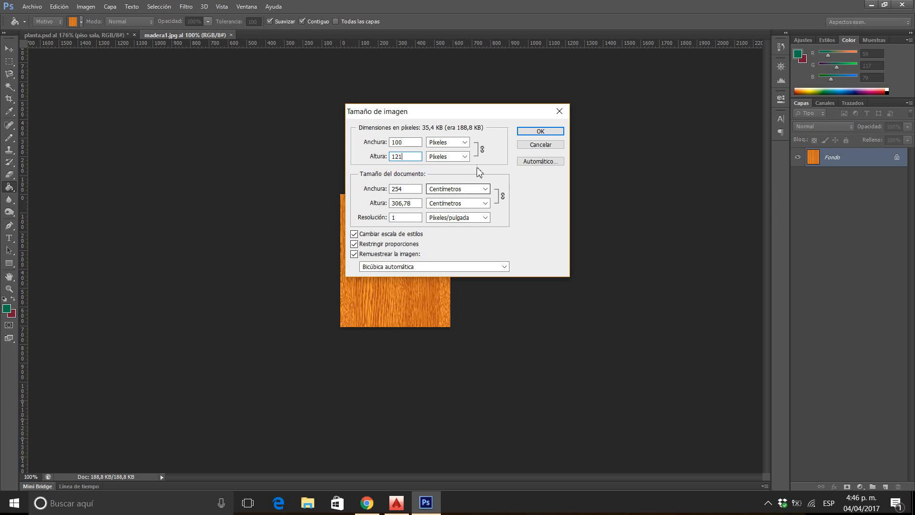
{"action": "left_click", "coordinate": [483, 149]}
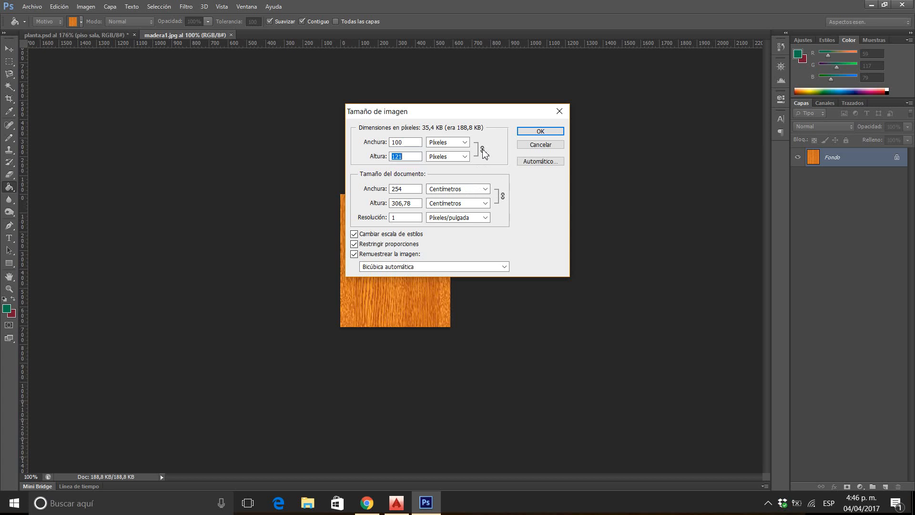
{"action": "left_click", "coordinate": [355, 244]}
{"action": "left_click", "coordinate": [355, 244]}
{"action": "left_click", "coordinate": [558, 131]}
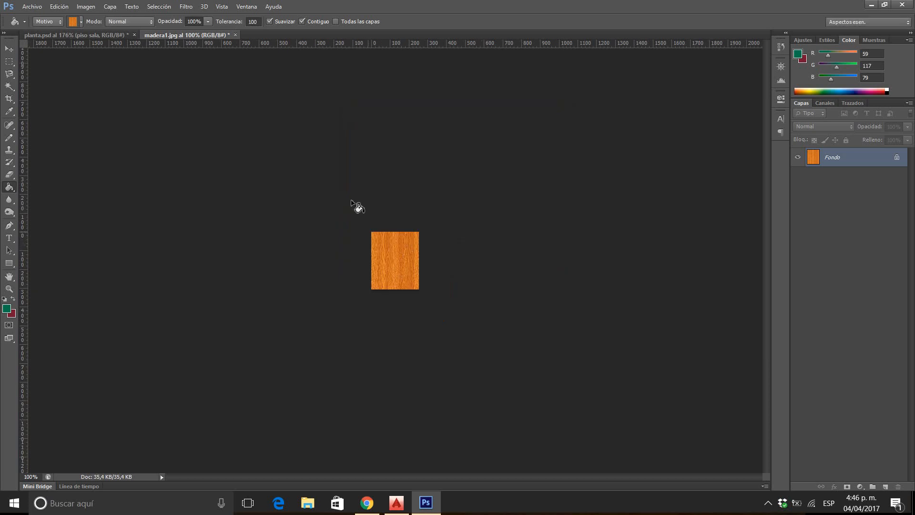
Step: Define the 100-pixel-wide wood texture as a pattern, keeping the name madera1.jpg
{"action": "left_click", "coordinate": [69, 7]}
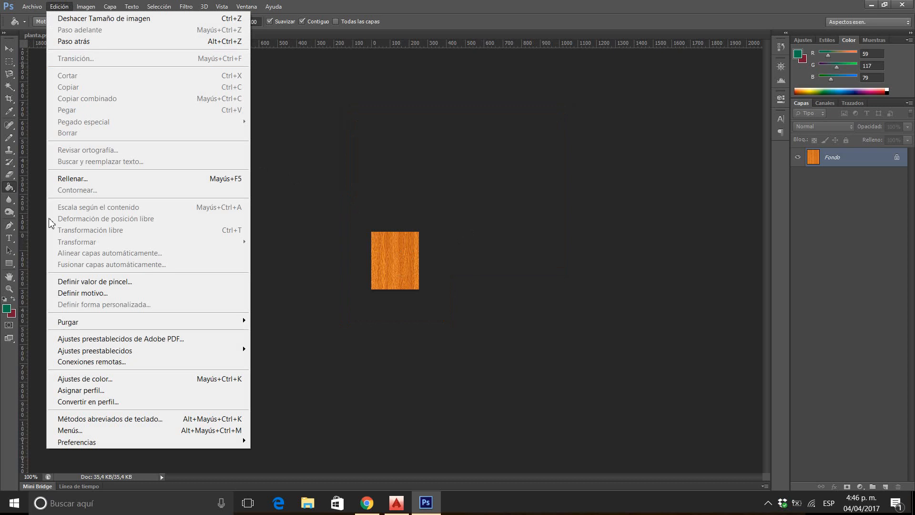
{"action": "left_click", "coordinate": [61, 296]}
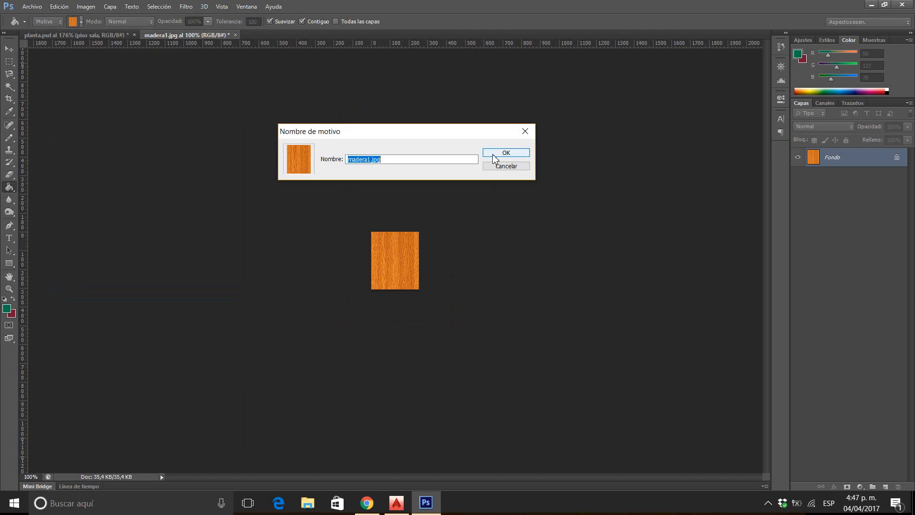
{"action": "left_click", "coordinate": [497, 153]}
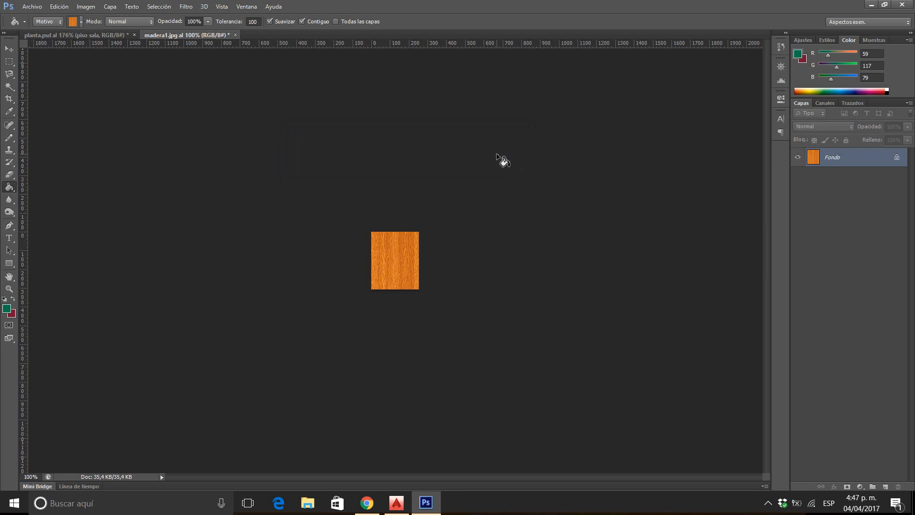
Step: Return to planta.psd and delete the earlier full-size madera1.jpg pattern from the Paint Bucket's pattern collection
{"action": "left_click", "coordinate": [65, 33]}
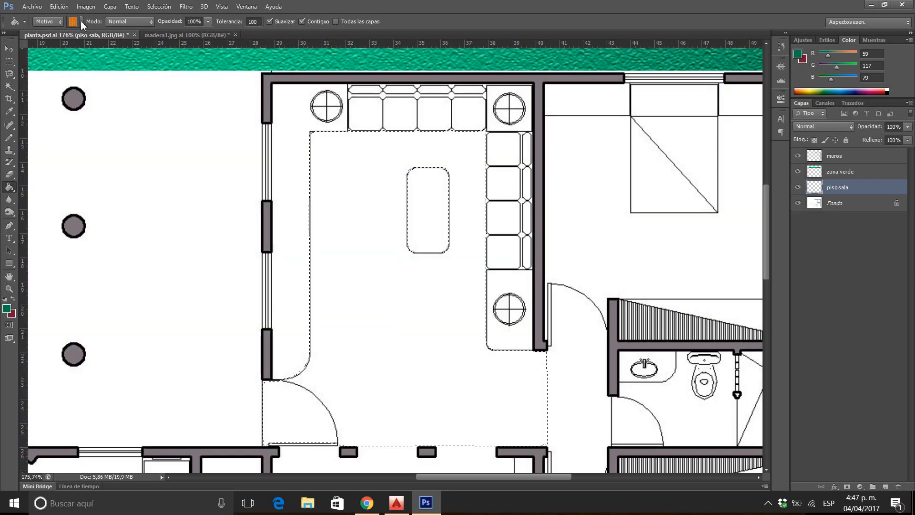
{"action": "left_click", "coordinate": [81, 21]}
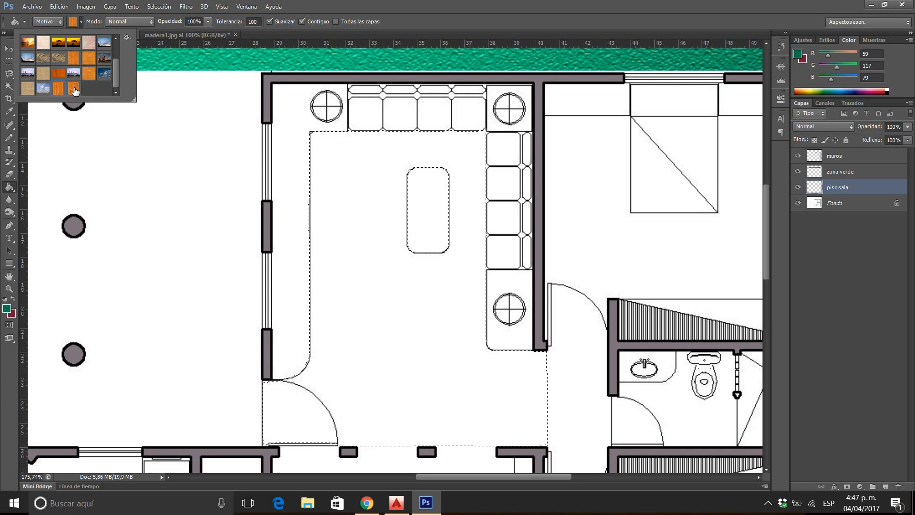
{"action": "right_click", "coordinate": [59, 92]}
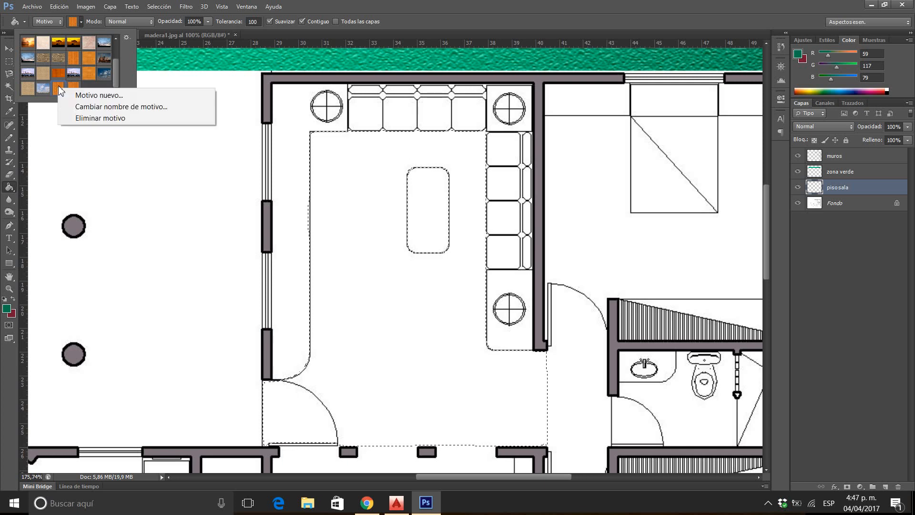
{"action": "left_click", "coordinate": [83, 122]}
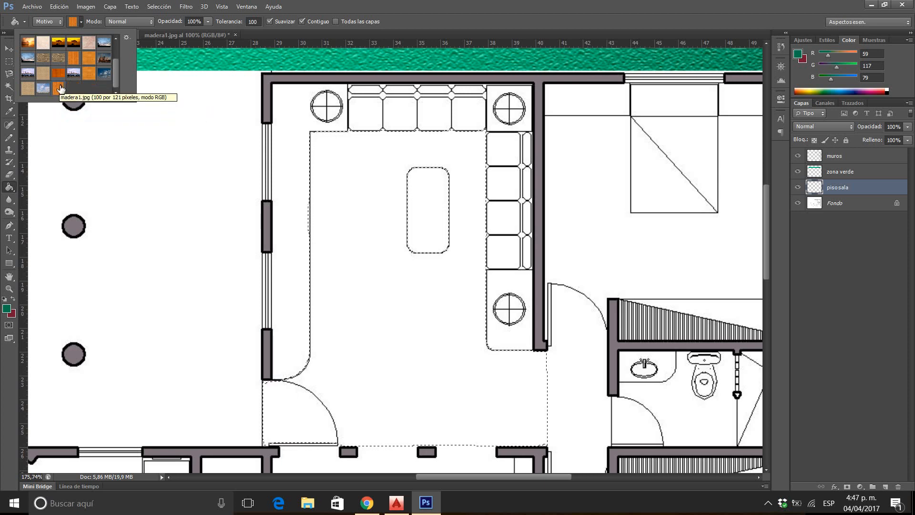
Step: Try filling the selected living-room floor with the 100 by 121 pixel madera1.jpg pattern, and undo the fill
{"action": "left_click", "coordinate": [75, 25]}
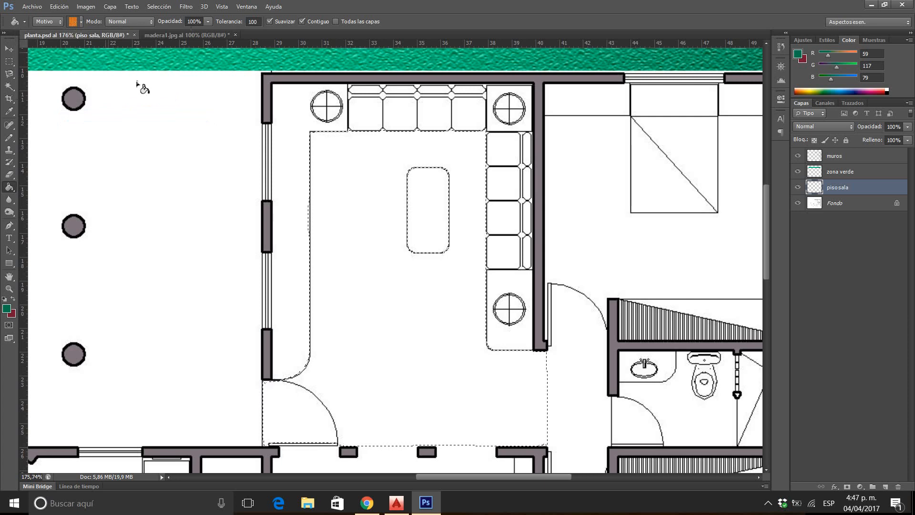
{"action": "left_click", "coordinate": [334, 185]}
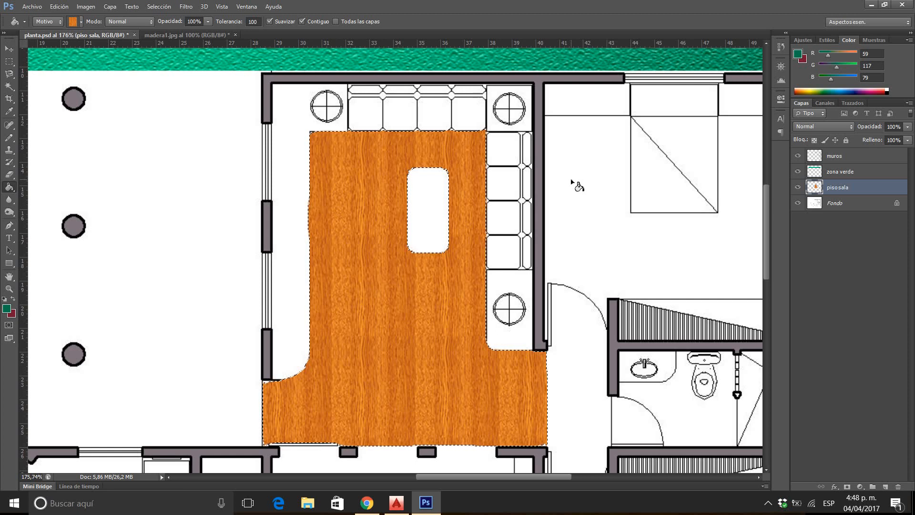
{"action": "left_click", "coordinate": [62, 8]}
{"action": "left_click", "coordinate": [63, 19]}
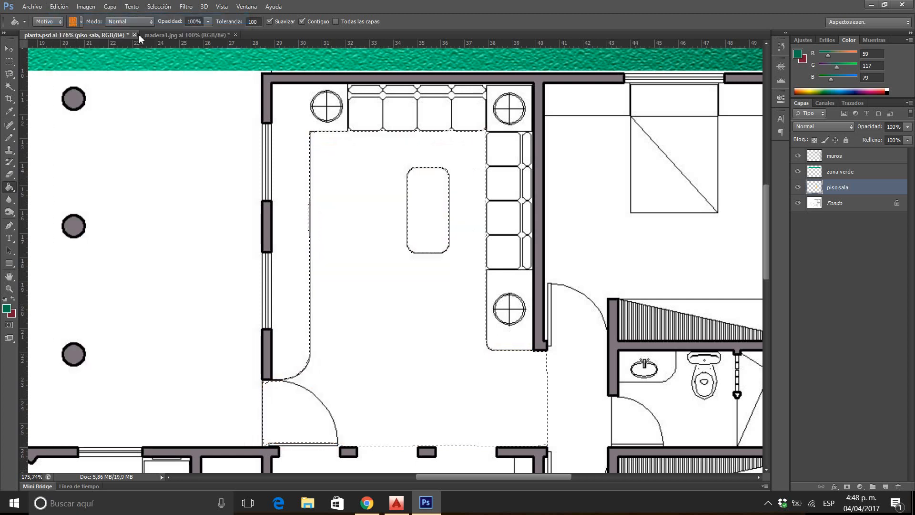
Step: Reduce the madera1.jpg texture image further to 70 pixels wide with its proportions constrained
{"action": "left_click", "coordinate": [162, 36]}
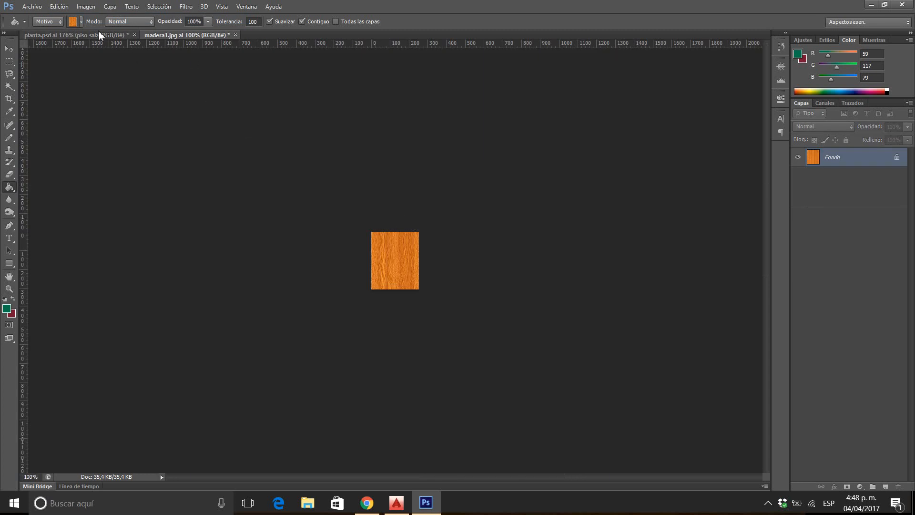
{"action": "left_click", "coordinate": [91, 11]}
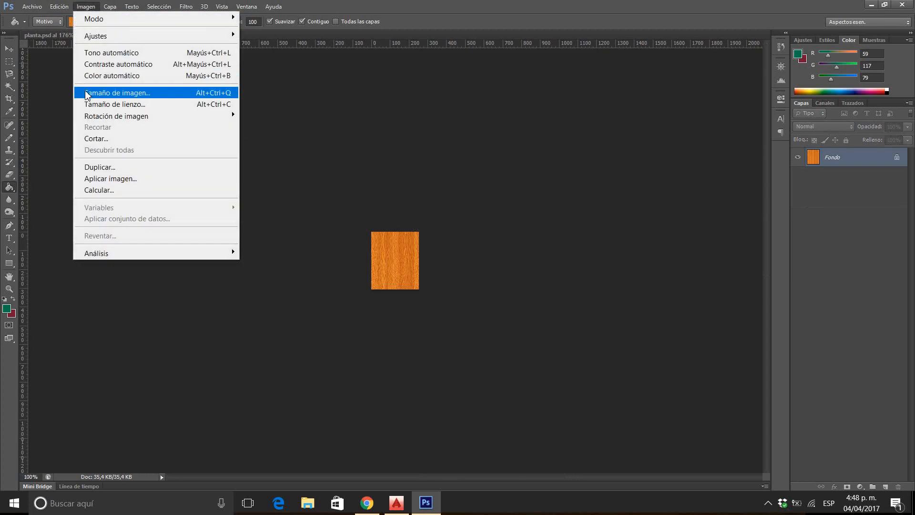
{"action": "left_click", "coordinate": [115, 95]}
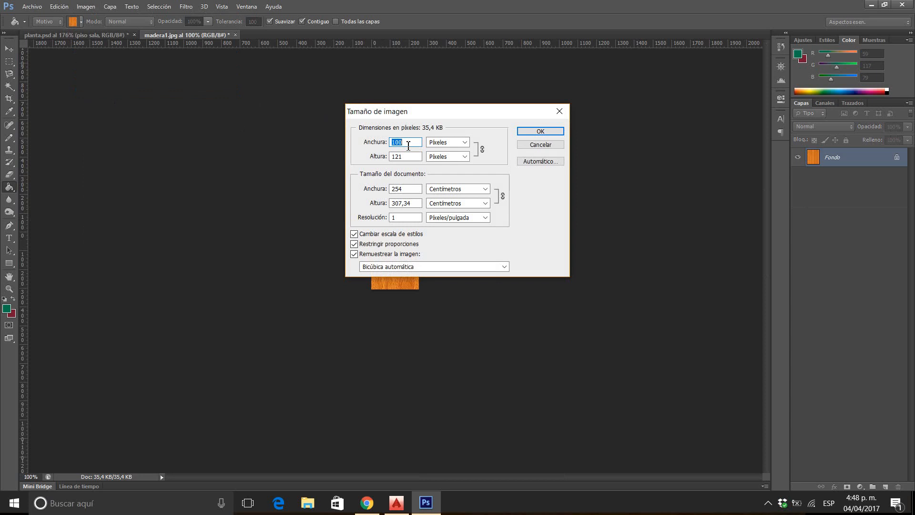
{"action": "type", "text": "70"}
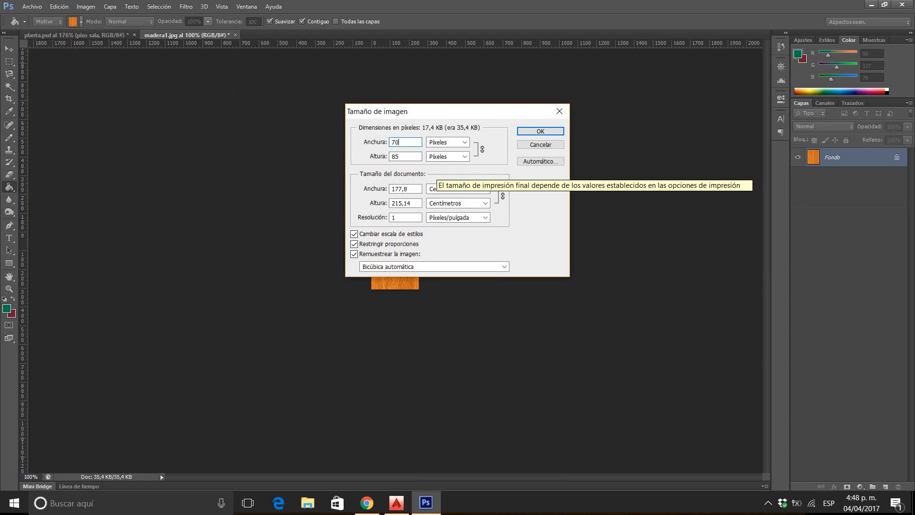
{"action": "left_click", "coordinate": [538, 133]}
Step: Define the 70-pixel-wide wood texture as a pattern, keeping the name madera1.jpg
{"action": "left_click", "coordinate": [59, 7]}
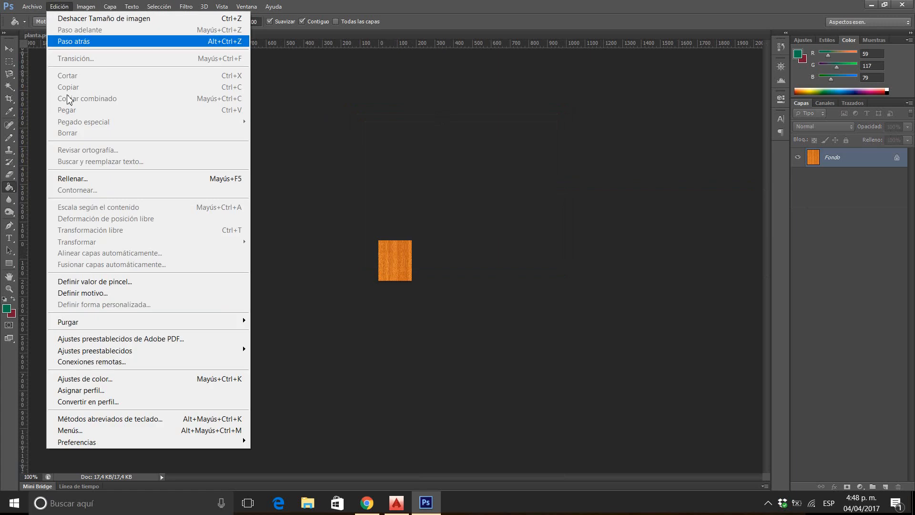
{"action": "left_click", "coordinate": [82, 293]}
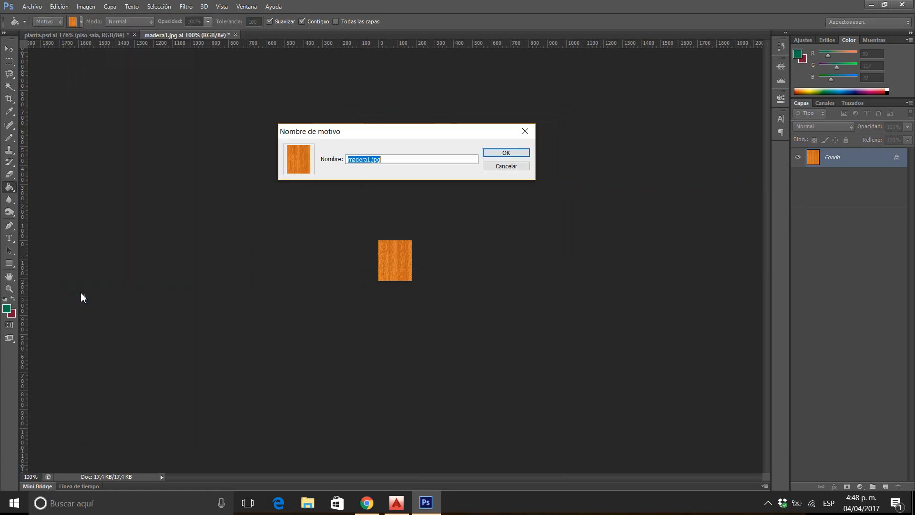
{"action": "left_click", "coordinate": [493, 153]}
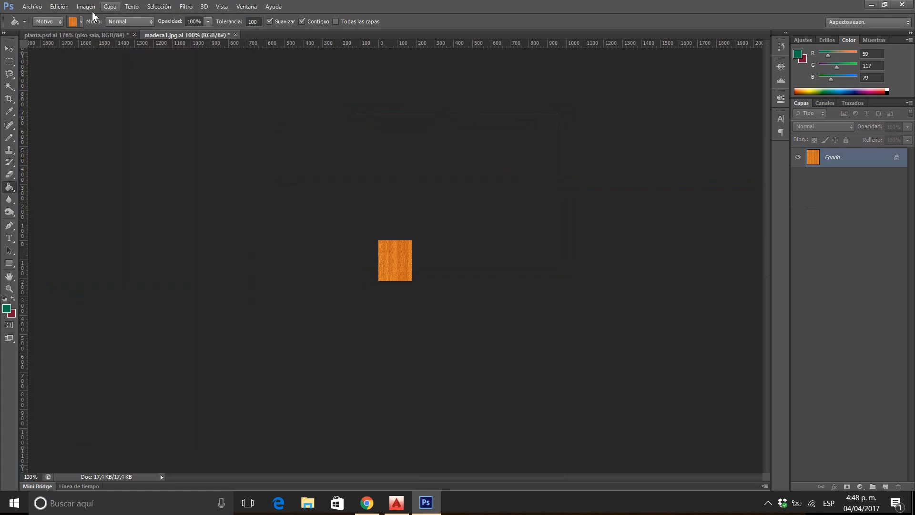
Step: Return to planta.psd and delete the previous 100-pixel-wide madera1.jpg pattern from the Paint Bucket's pattern collection
{"action": "left_click", "coordinate": [59, 35]}
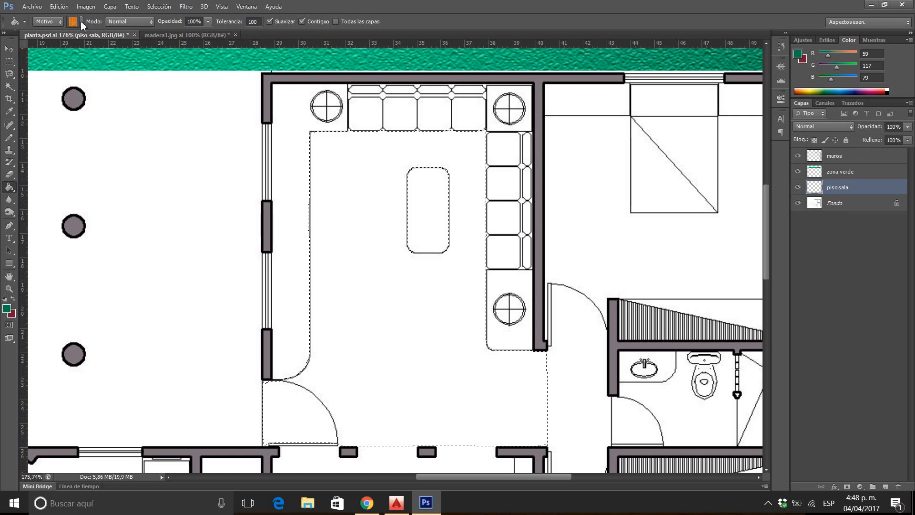
{"action": "left_click", "coordinate": [81, 21]}
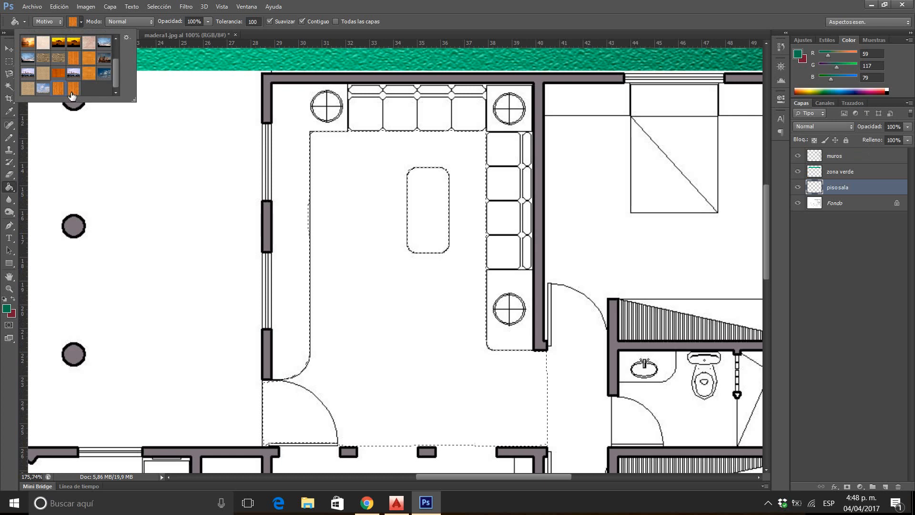
{"action": "right_click", "coordinate": [56, 87]}
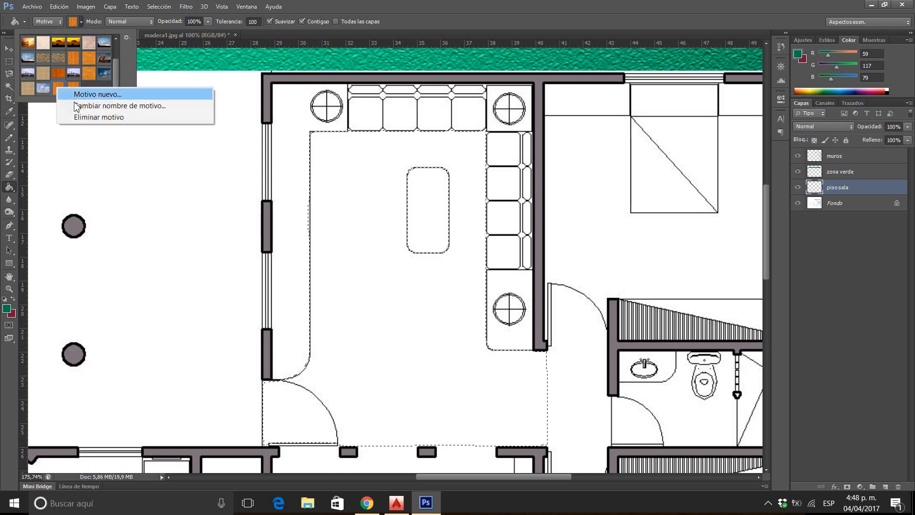
{"action": "left_click", "coordinate": [77, 117]}
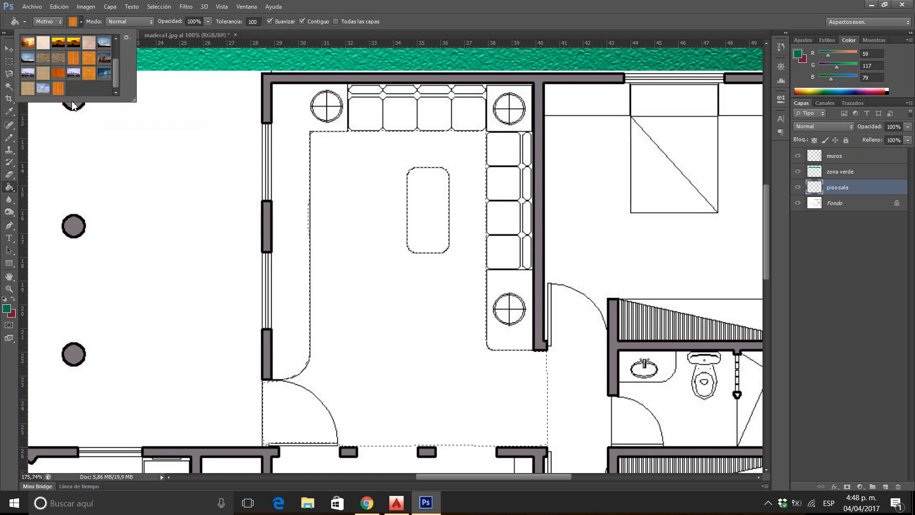
Step: Fill the selected living-room floor with the 70-pixel-wide wood pattern, and close madera1.jpg without saving its changes
{"action": "left_click", "coordinate": [73, 22]}
{"action": "left_click", "coordinate": [356, 195]}
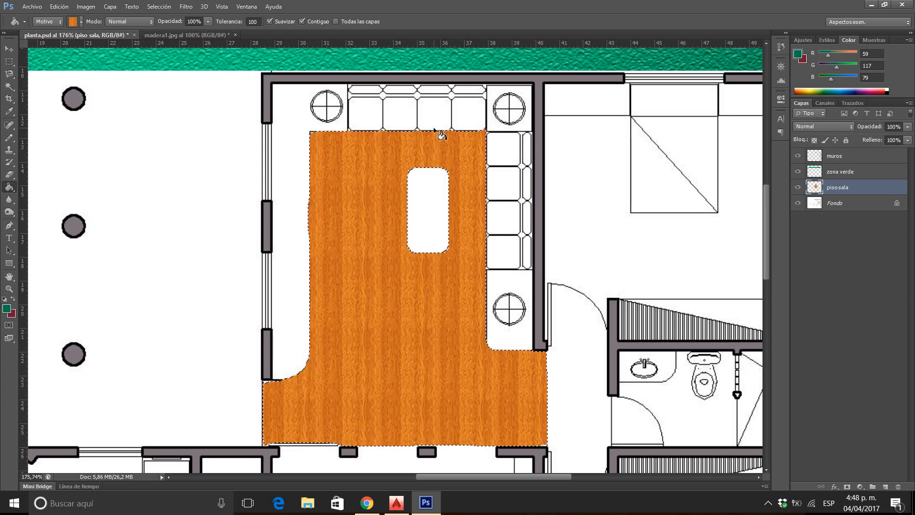
{"action": "left_click", "coordinate": [174, 34]}
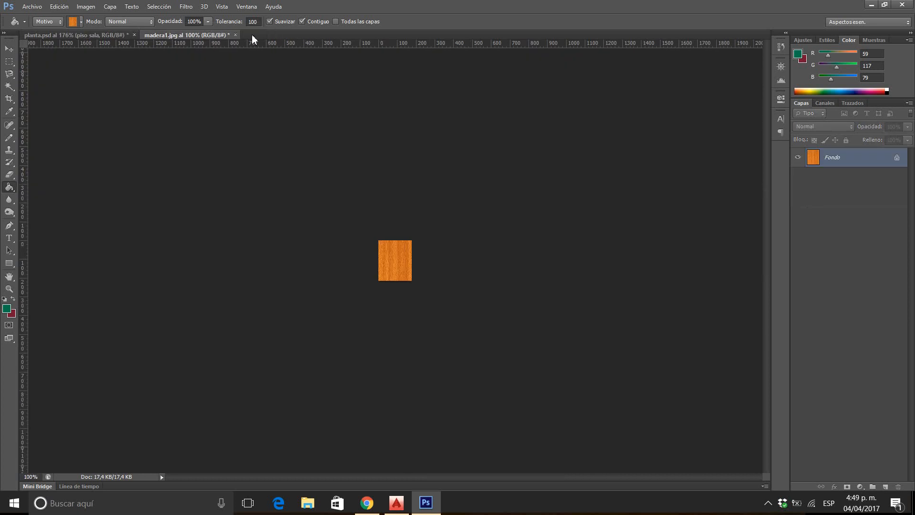
{"action": "left_click", "coordinate": [235, 35]}
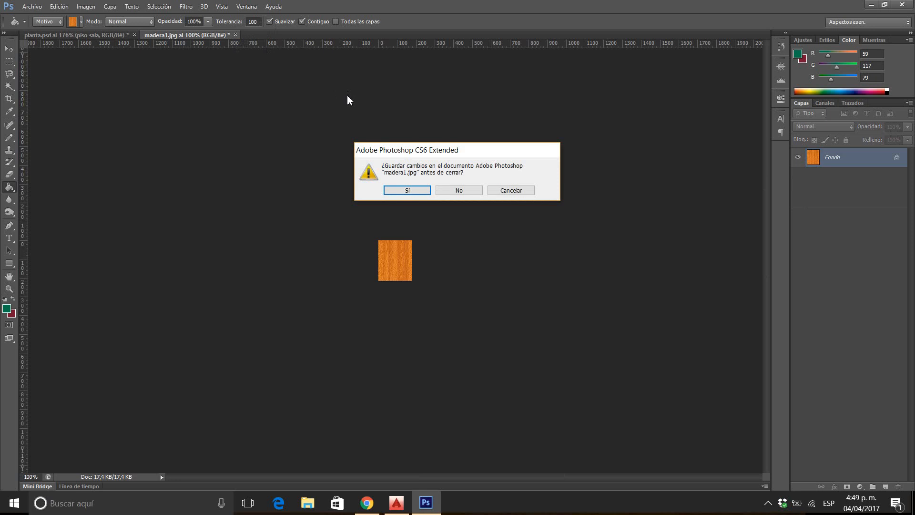
{"action": "left_click", "coordinate": [454, 193]}
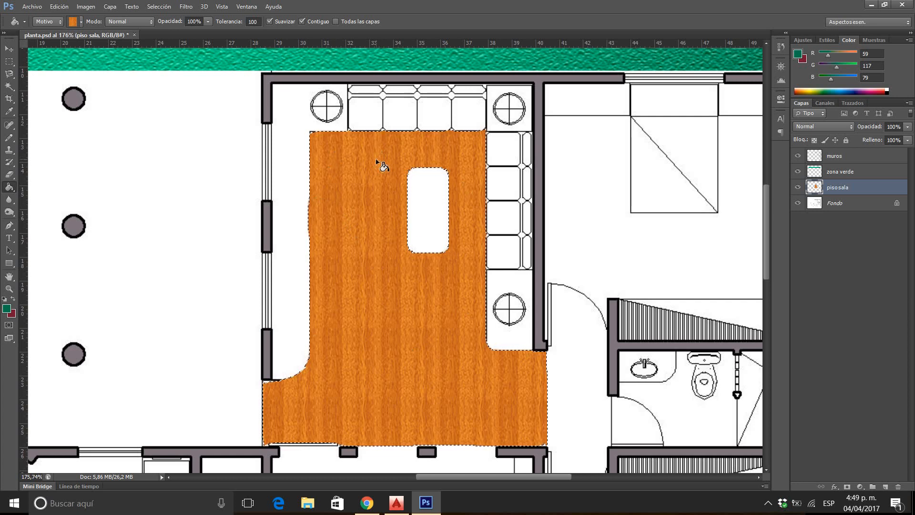
Step: Sample a dark tone from the wood floor with the Eyedropper and darken the foreground colour to RGB 124, 67, 30
{"action": "scroll", "coordinate": [379, 163], "scroll_direction": "up", "scroll_amount": 5}
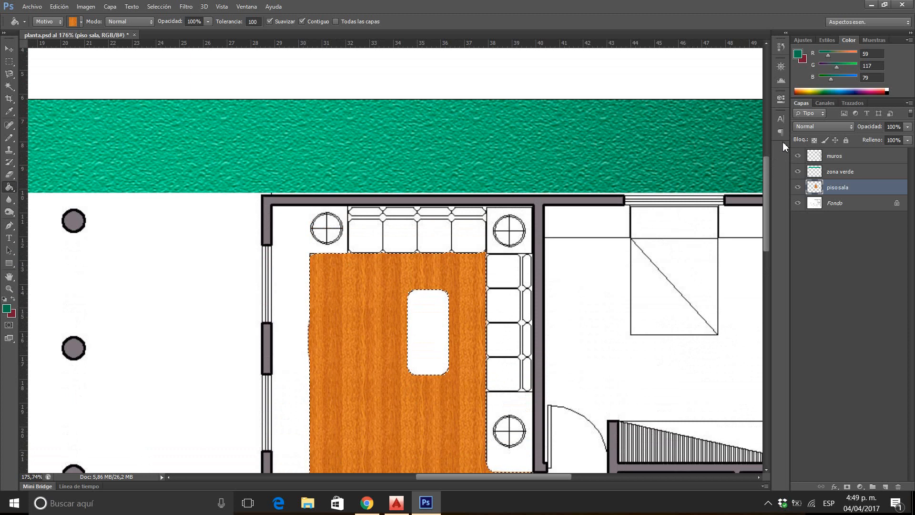
{"action": "scroll", "coordinate": [367, 295], "scroll_direction": "down", "scroll_amount": 4}
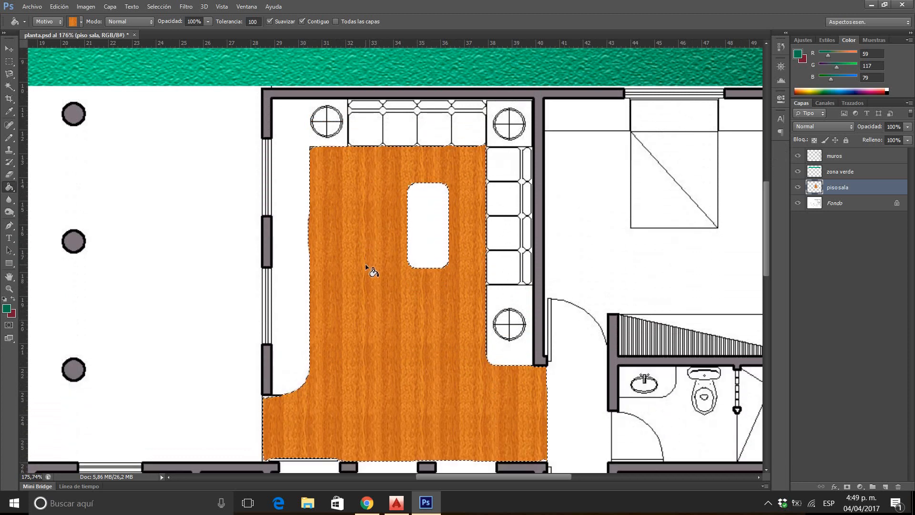
{"action": "scroll", "coordinate": [370, 271], "scroll_direction": "down", "scroll_amount": 1}
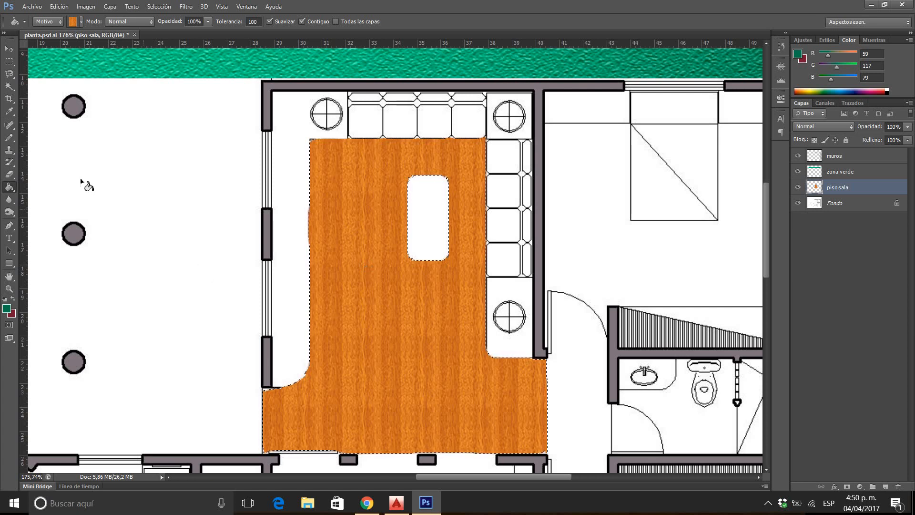
{"action": "left_click", "coordinate": [9, 111]}
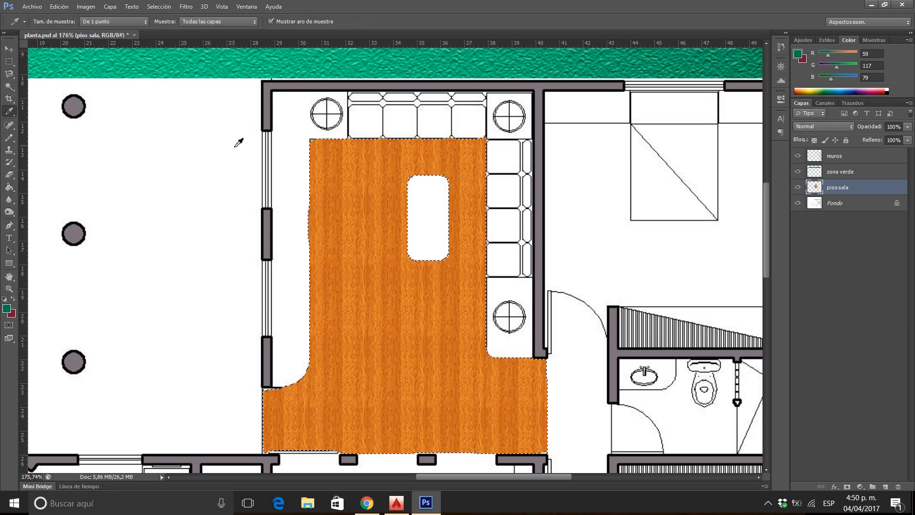
{"action": "left_click", "coordinate": [319, 147]}
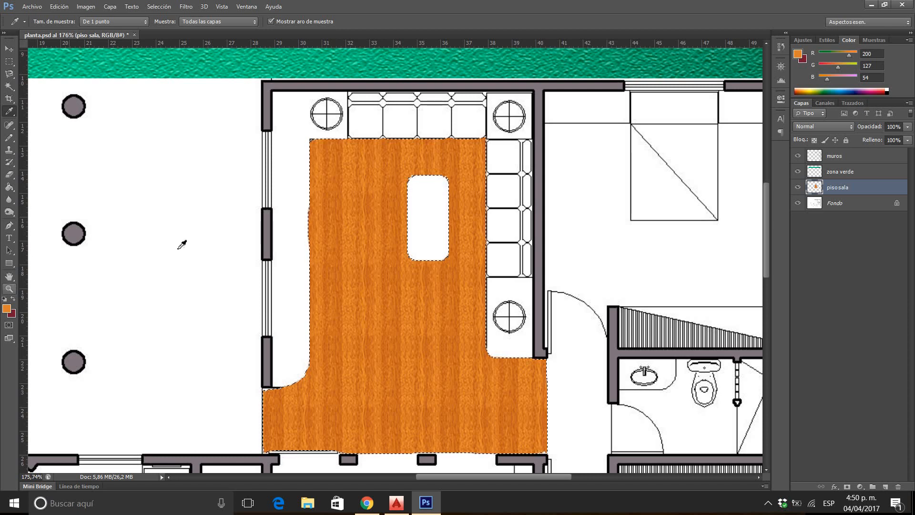
{"action": "left_click", "coordinate": [346, 177]}
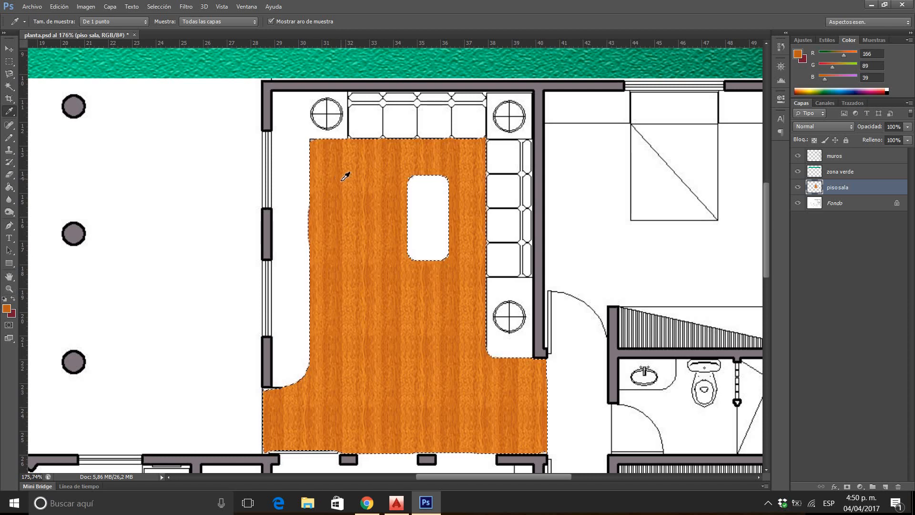
{"action": "left_click", "coordinate": [7, 310]}
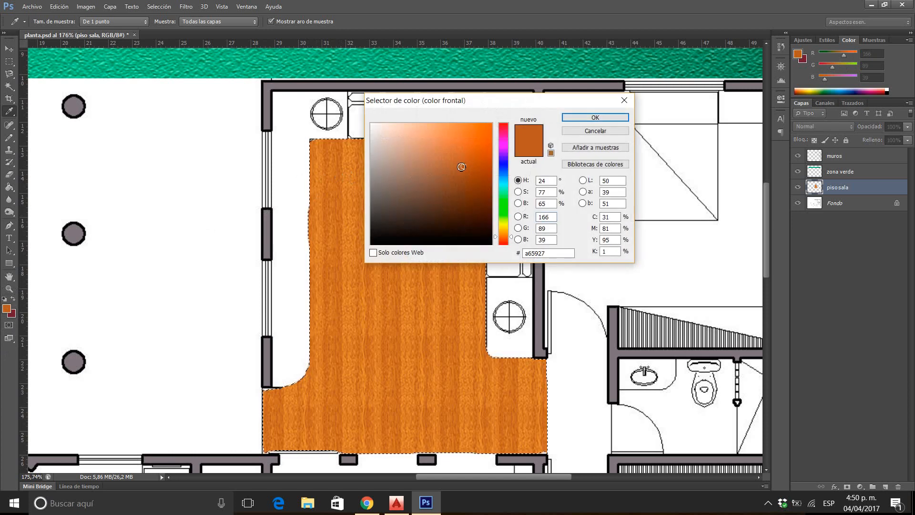
{"action": "left_click_drag", "start_coordinate": [461, 167], "coordinate": [463, 186]}
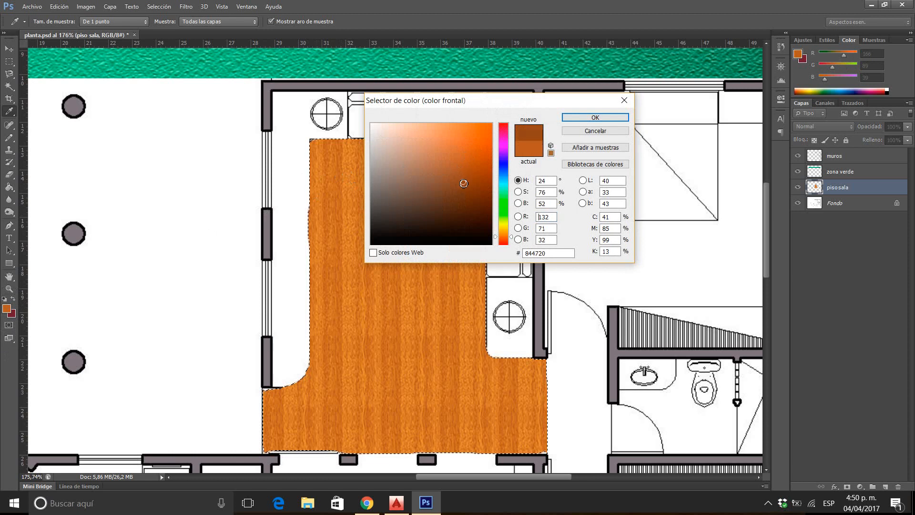
{"action": "left_click", "coordinate": [604, 118]}
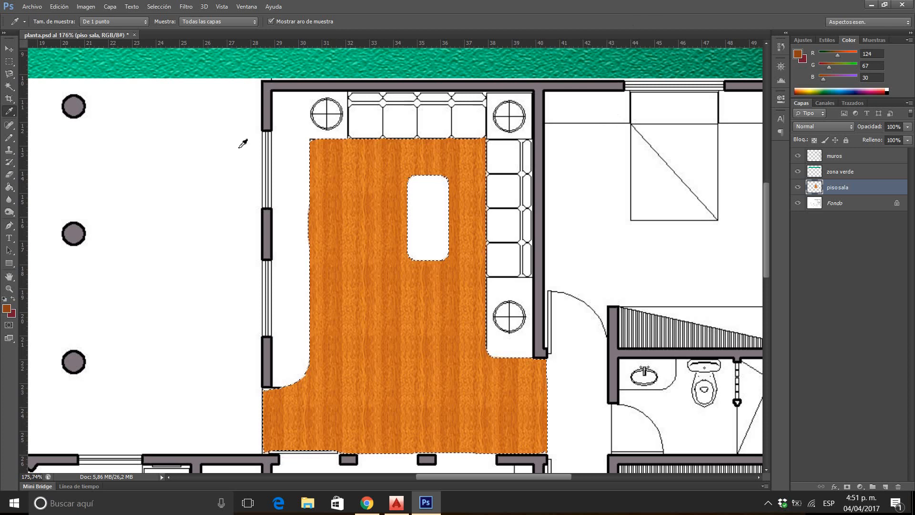
Step: Shade the living-room floor's upper corners and entrance area with the dark brown Gradient at 36% opacity, and deselect the floor
{"action": "left_click", "coordinate": [15, 190]}
{"action": "left_click", "coordinate": [29, 186]}
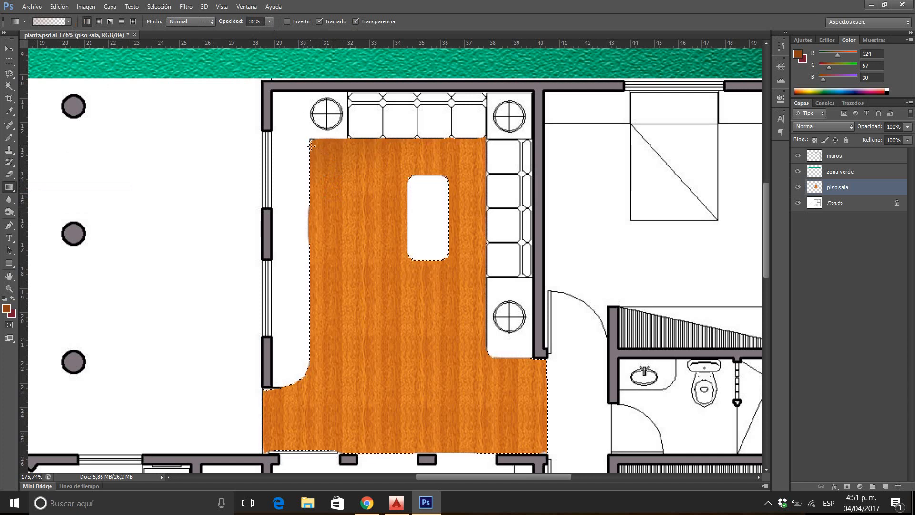
{"action": "left_click_drag", "start_coordinate": [475, 146], "coordinate": [454, 186]}
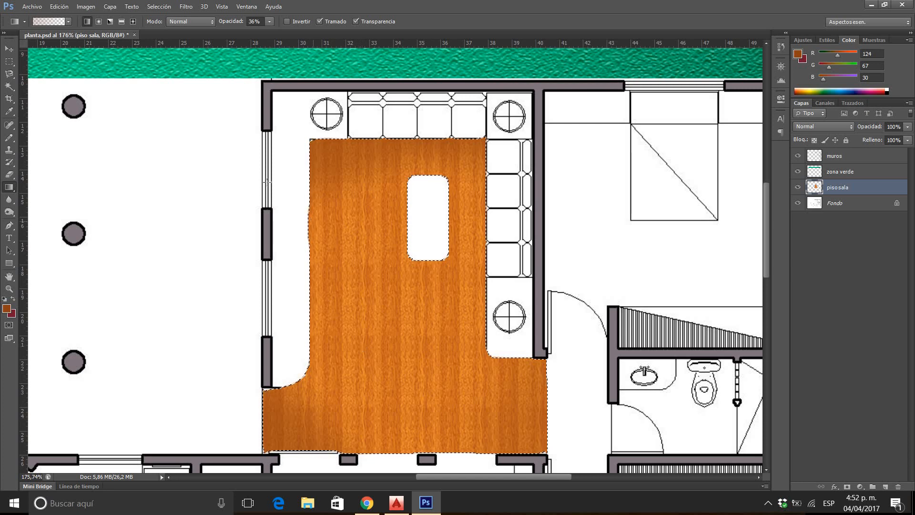
{"action": "left_click", "coordinate": [159, 10]}
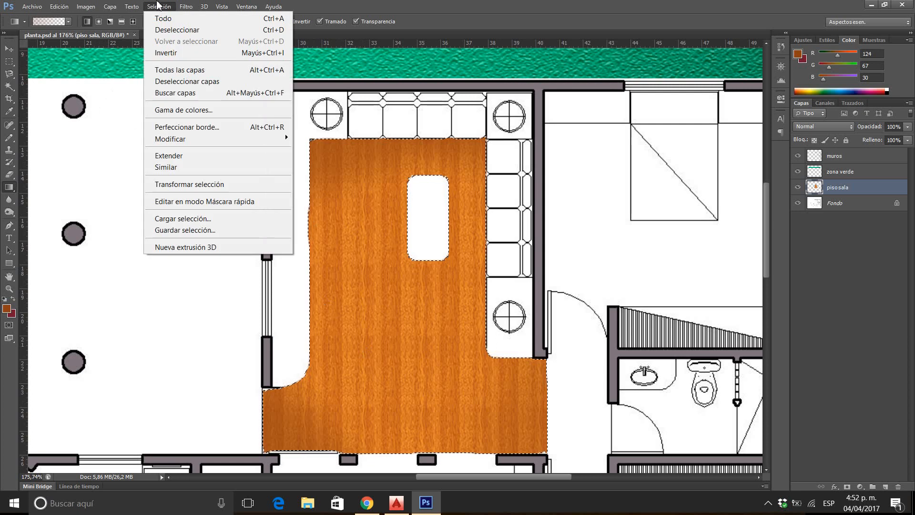
{"action": "left_click", "coordinate": [164, 33]}
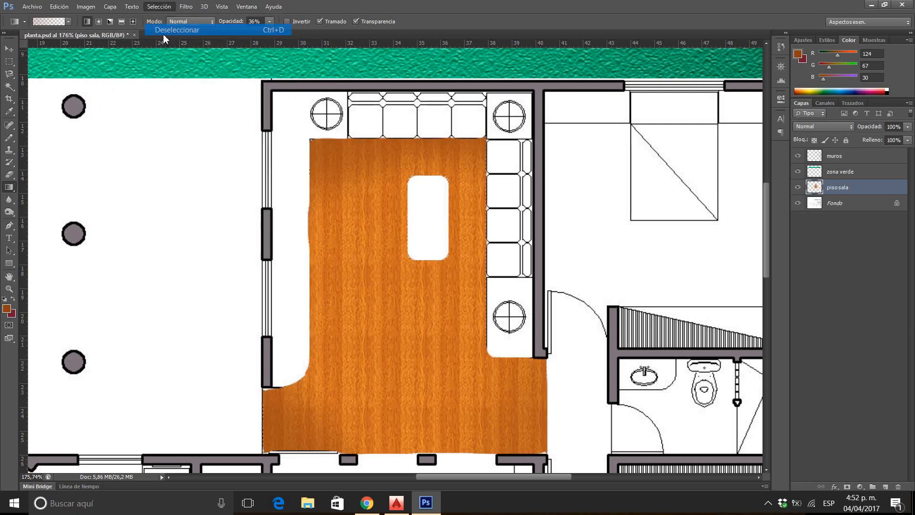
Step: Move the mesa sala layer above piso sala and add a drop shadow effect to it
{"action": "left_click", "coordinate": [835, 205]}
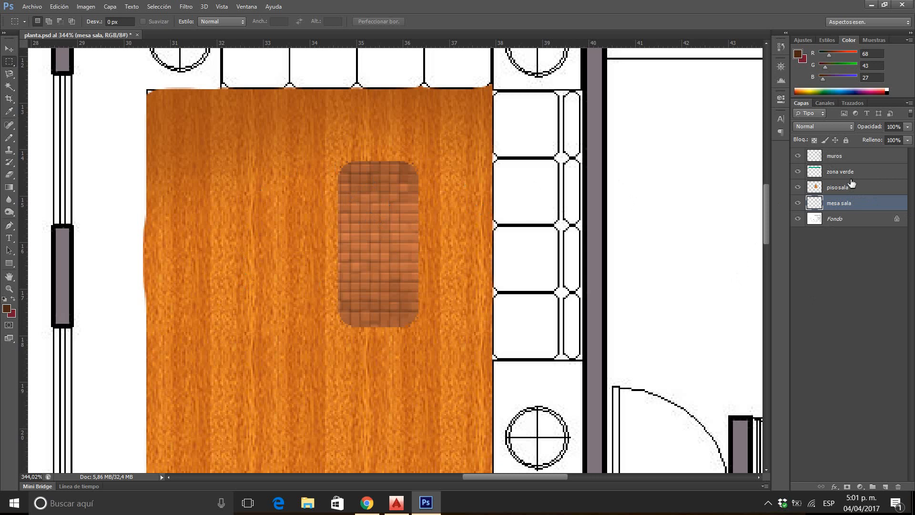
{"action": "left_click_drag", "start_coordinate": [859, 211], "coordinate": [863, 187]}
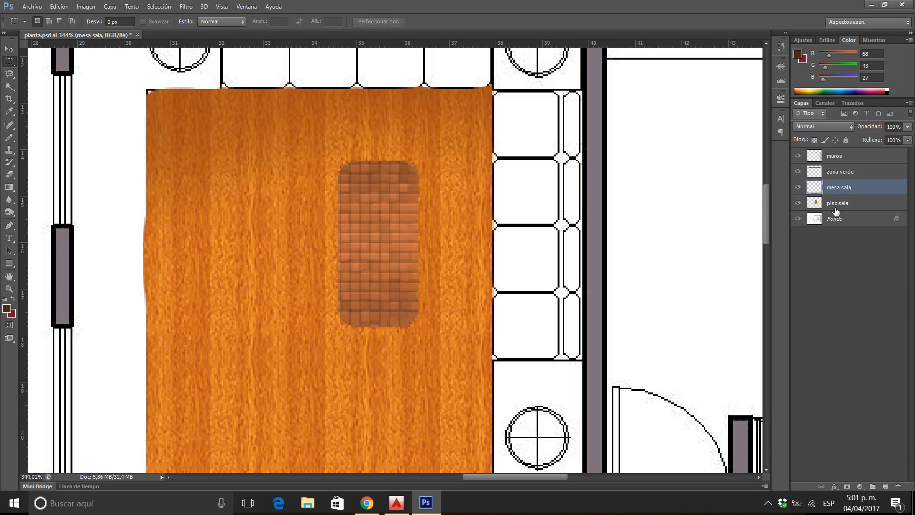
{"action": "left_click", "coordinate": [834, 488]}
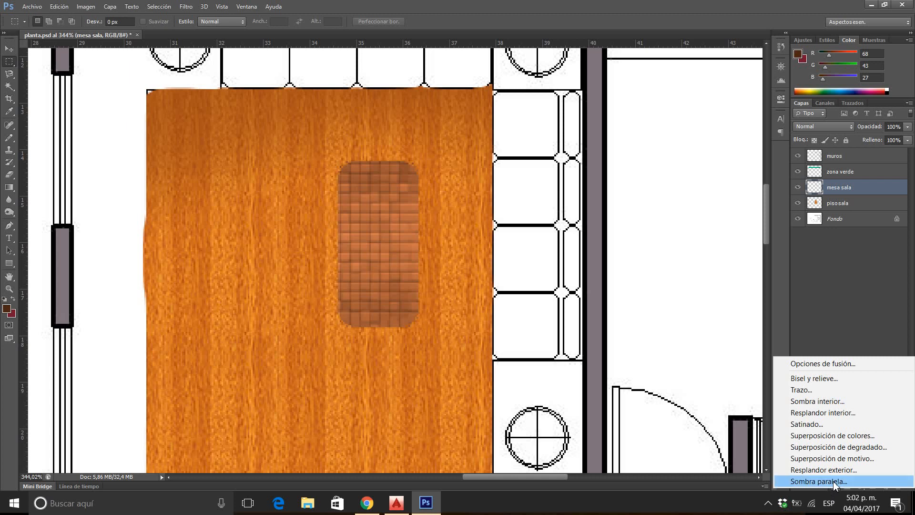
{"action": "left_click", "coordinate": [833, 482]}
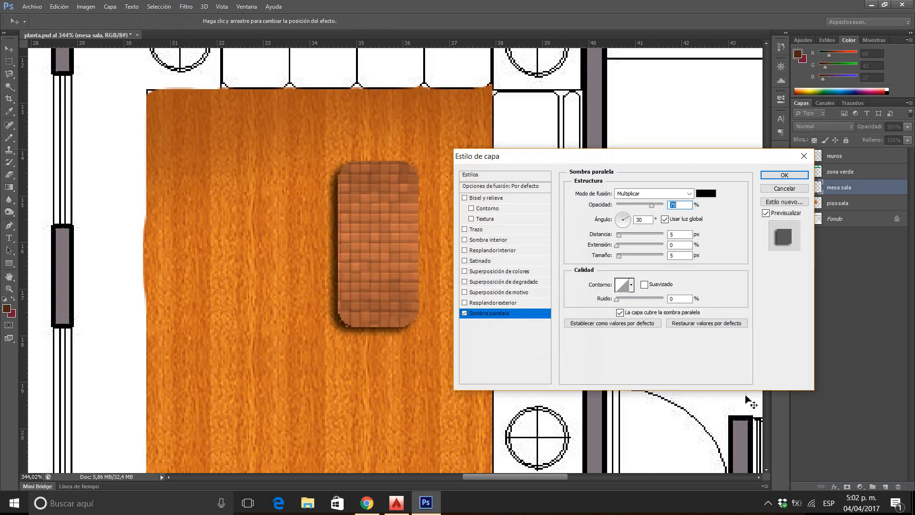
{"action": "left_click_drag", "start_coordinate": [587, 158], "coordinate": [609, 121]}
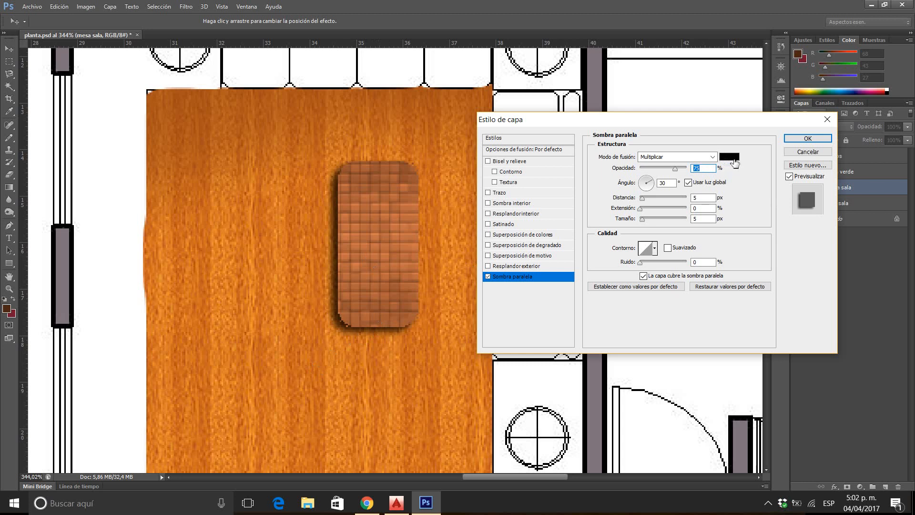
Step: Adjust the coffee table's drop shadow angle to 48° so the shadow falls towards the table's lower left
{"action": "left_click", "coordinate": [645, 184]}
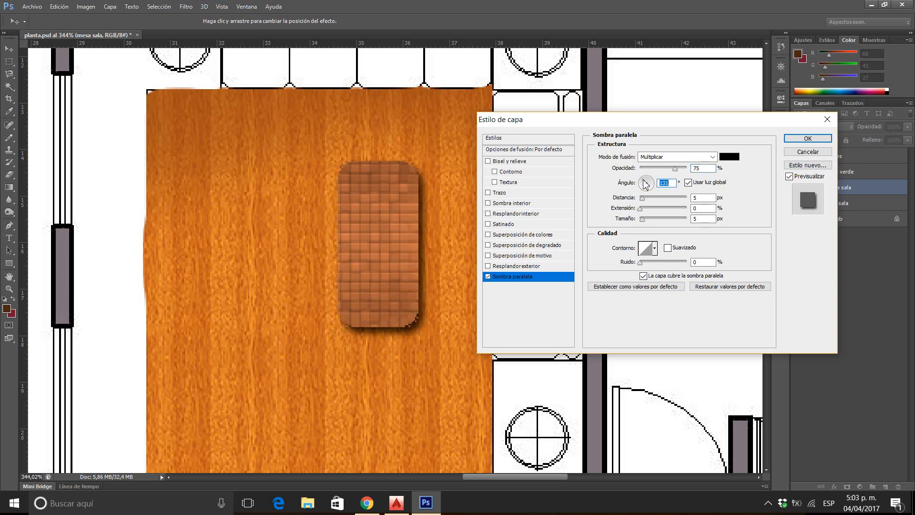
{"action": "left_click", "coordinate": [643, 184]}
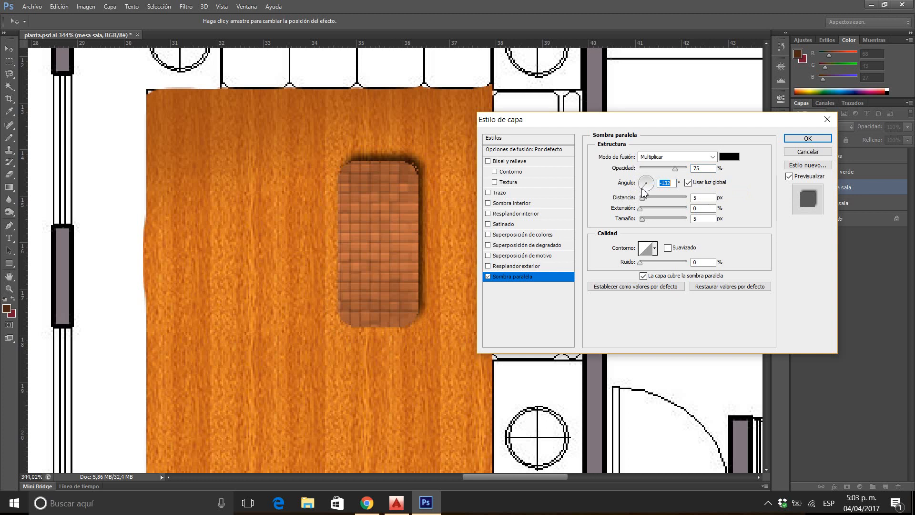
{"action": "left_click", "coordinate": [644, 181]}
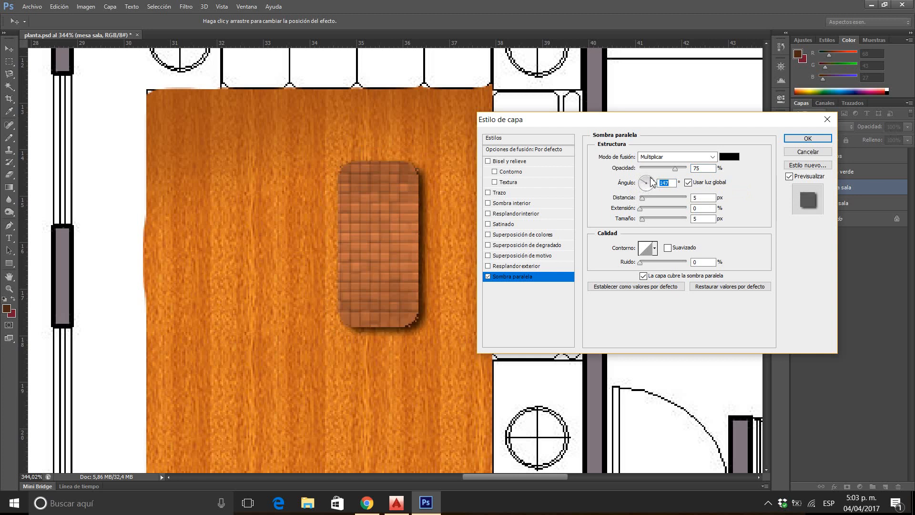
{"action": "left_click", "coordinate": [653, 183]}
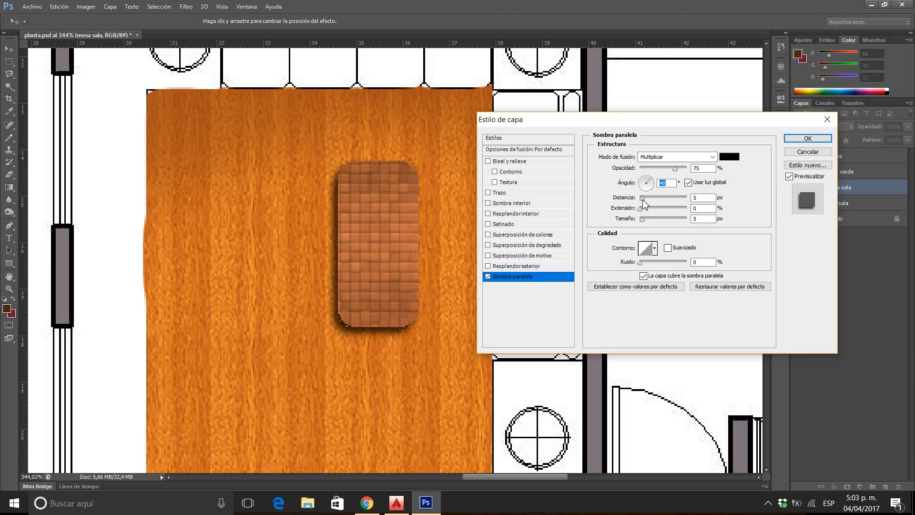
Step: Set the drop shadow's distance to 11 px, spread to 21% and size to 21 px, and apply the layer style
{"action": "mouse_move", "coordinate": [644, 200]}
{"action": "left_mouse_down"}
{"action": "mouse_move", "coordinate": [676, 210]}
{"action": "mouse_move", "coordinate": [647, 201]}
{"action": "left_mouse_up"}
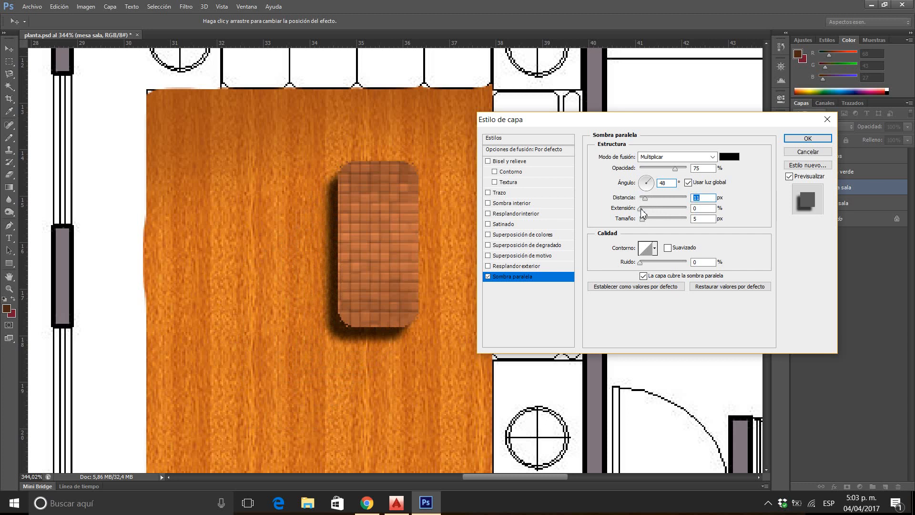
{"action": "mouse_move", "coordinate": [642, 213]}
{"action": "left_mouse_down"}
{"action": "mouse_move", "coordinate": [679, 216]}
{"action": "mouse_move", "coordinate": [651, 210]}
{"action": "left_mouse_up"}
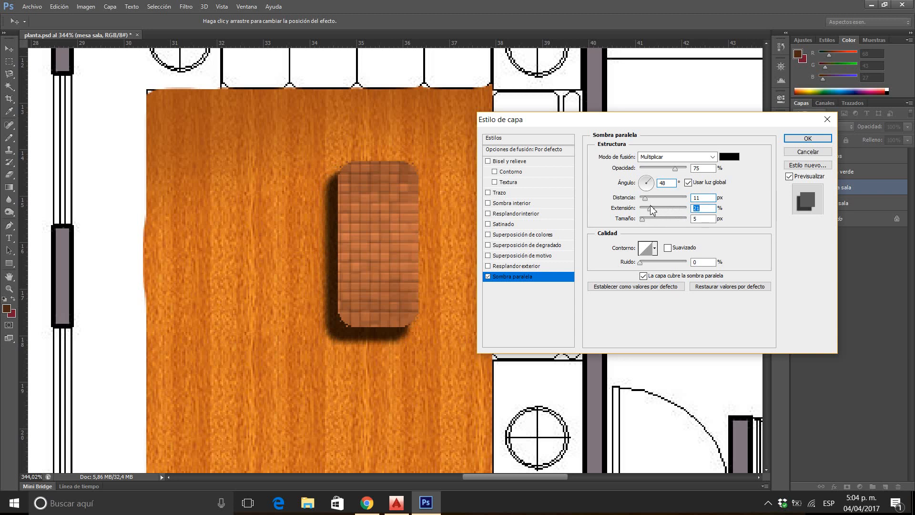
{"action": "left_click_drag", "start_coordinate": [643, 220], "coordinate": [648, 221]}
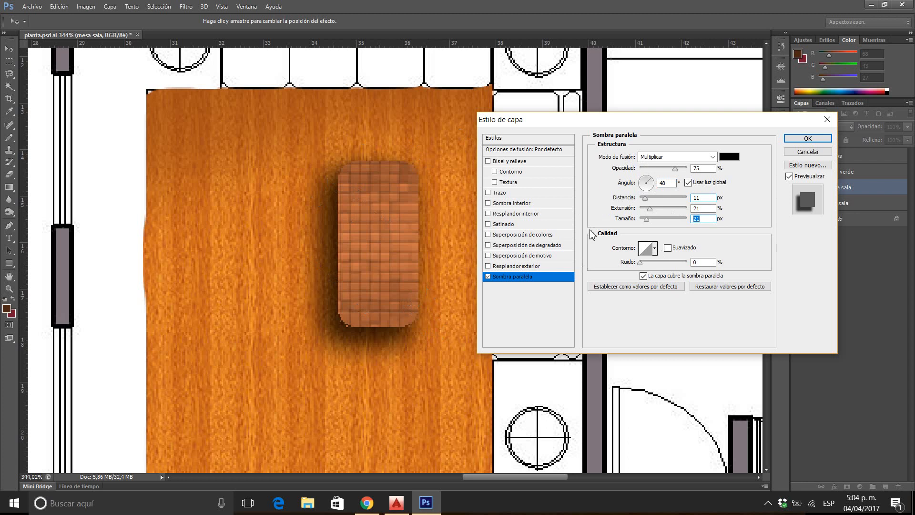
{"action": "left_click", "coordinate": [808, 138]}
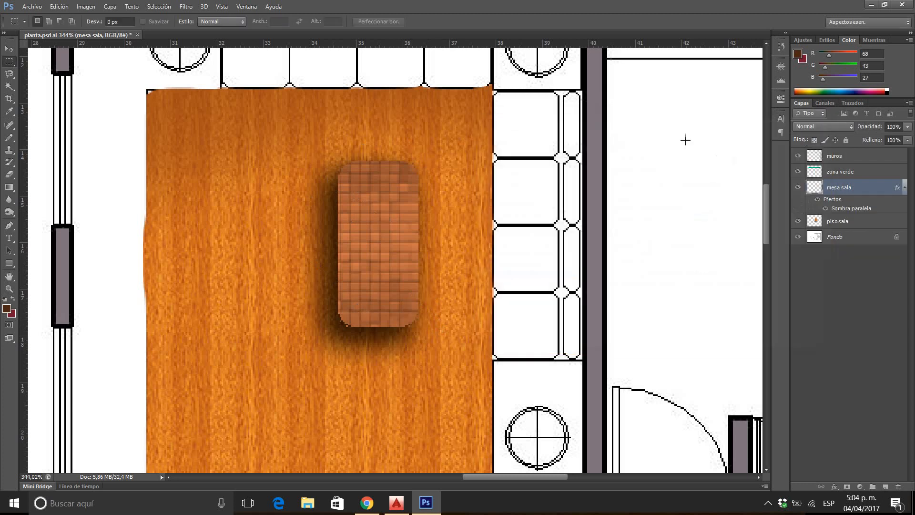
Step: Examine the coffee table's shadow within the whole floor plan and the effect options available for the mesa sala layer
{"action": "left_click", "coordinate": [9, 290]}
{"action": "left_click", "coordinate": [327, 199], "text": "alt"}
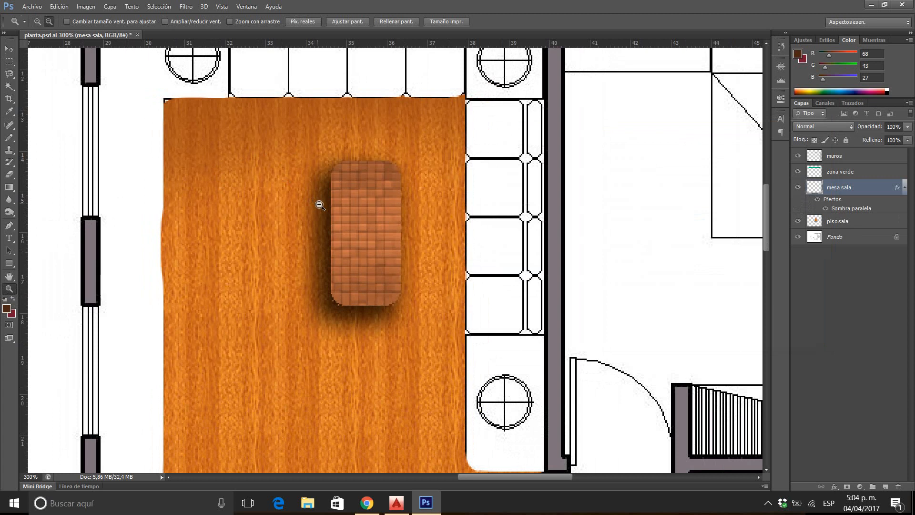
{"action": "left_click", "coordinate": [326, 218], "text": "alt"}
{"action": "left_click", "coordinate": [326, 219], "text": "alt"}
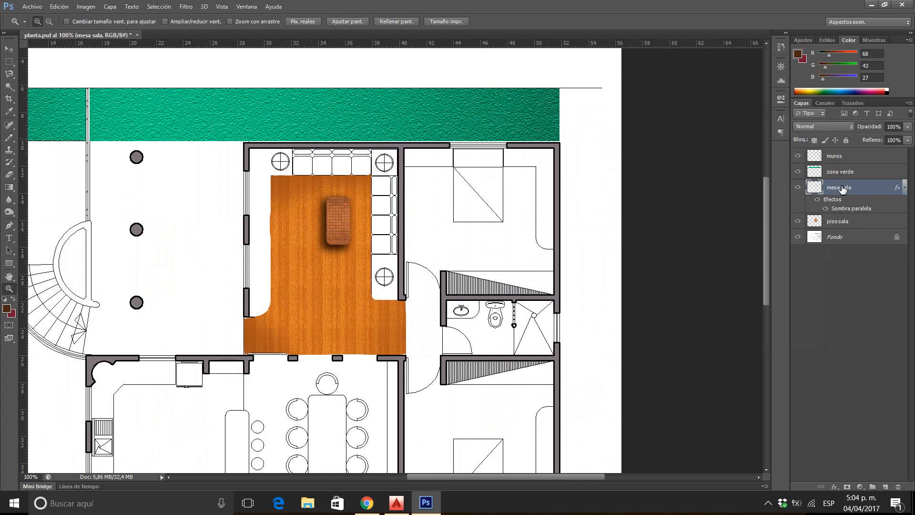
{"action": "right_click", "coordinate": [840, 207]}
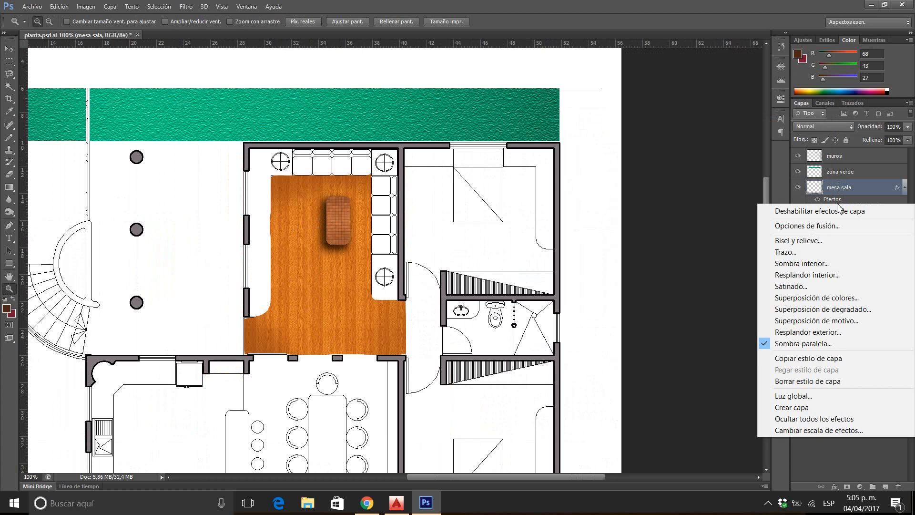
{"action": "left_click", "coordinate": [847, 190]}
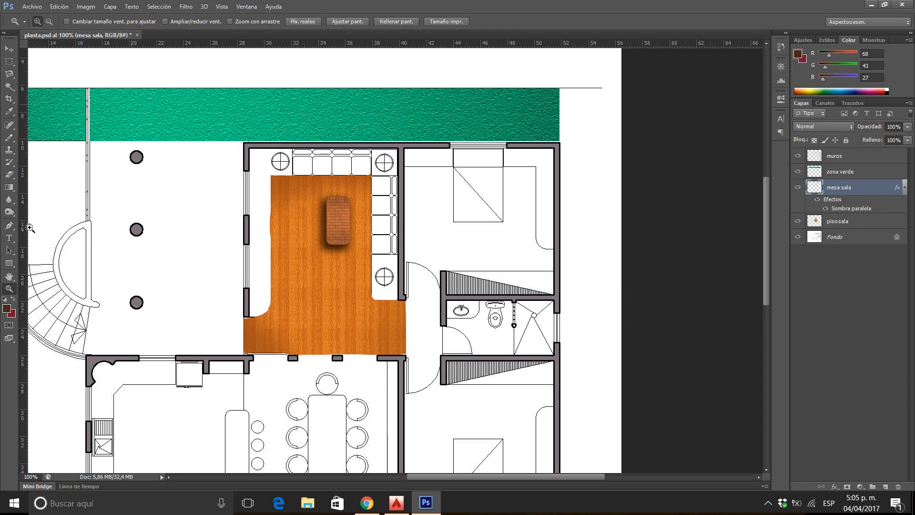
{"action": "left_click", "coordinate": [10, 61]}
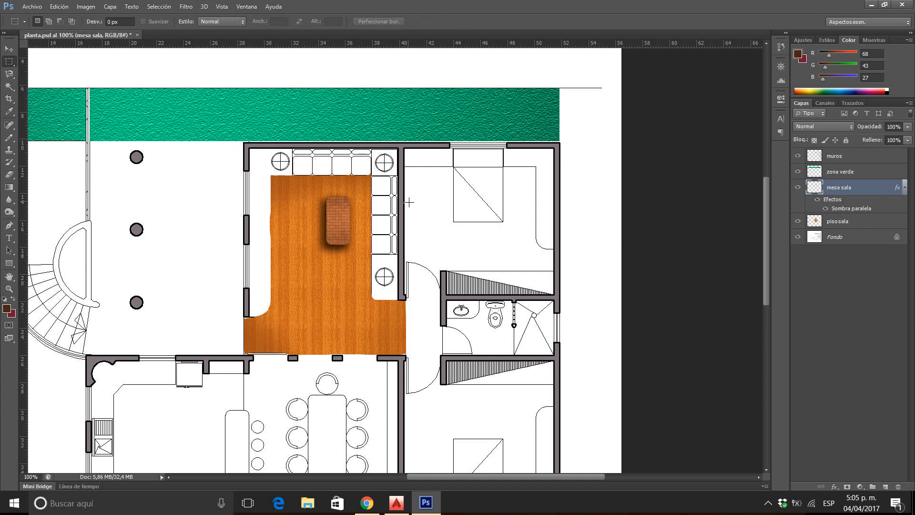
{"action": "left_click", "coordinate": [9, 288]}
{"action": "left_click", "coordinate": [223, 167], "text": "alt"}
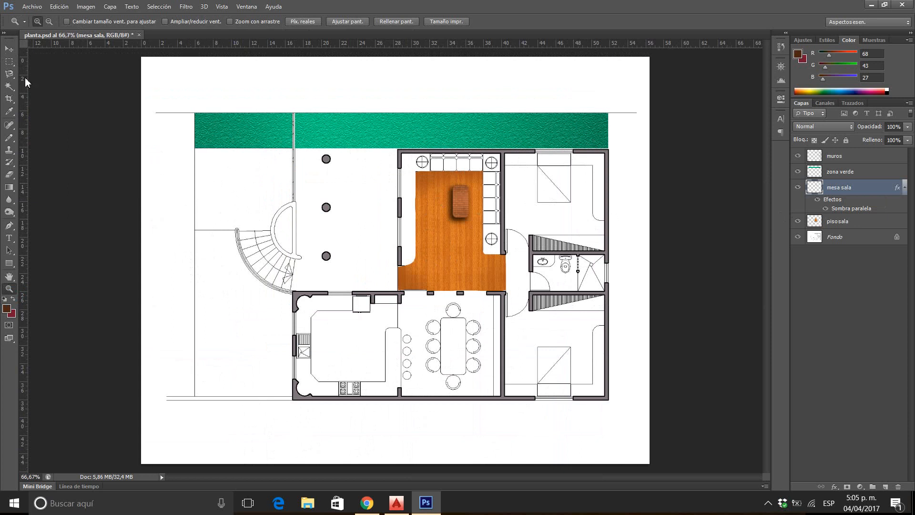
Step: Save the layered floor plan to the existing planta.psd file
{"action": "left_click", "coordinate": [9, 61]}
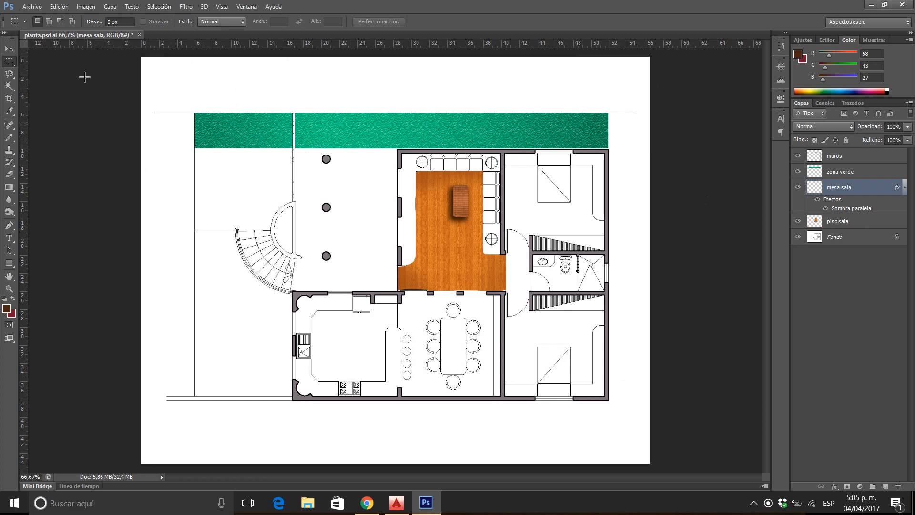
{"action": "left_click", "coordinate": [32, 7]}
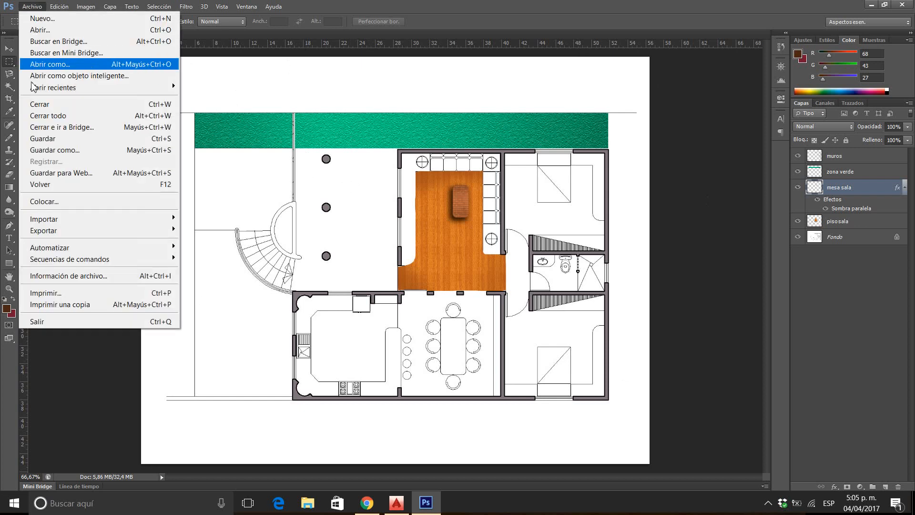
{"action": "left_click", "coordinate": [43, 138]}
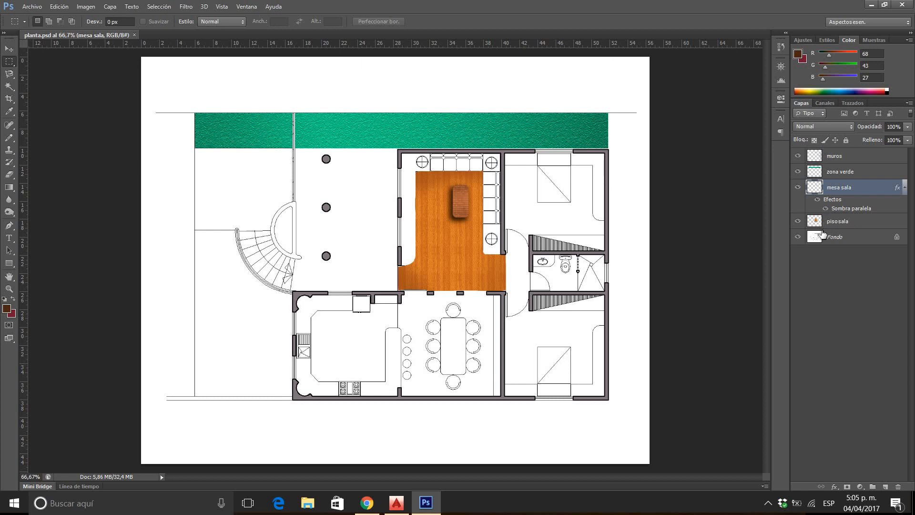
Step: Switch to File Explorer and check planta.psd in the ACADEMIA\diplomado\Nueva carpeta folder on drive D
{"action": "left_click", "coordinate": [307, 503]}
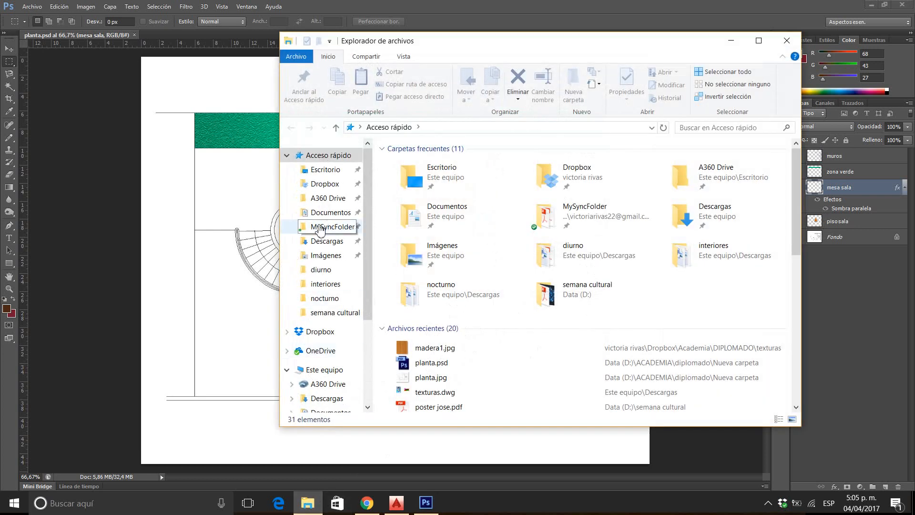
{"action": "left_click", "coordinate": [324, 371]}
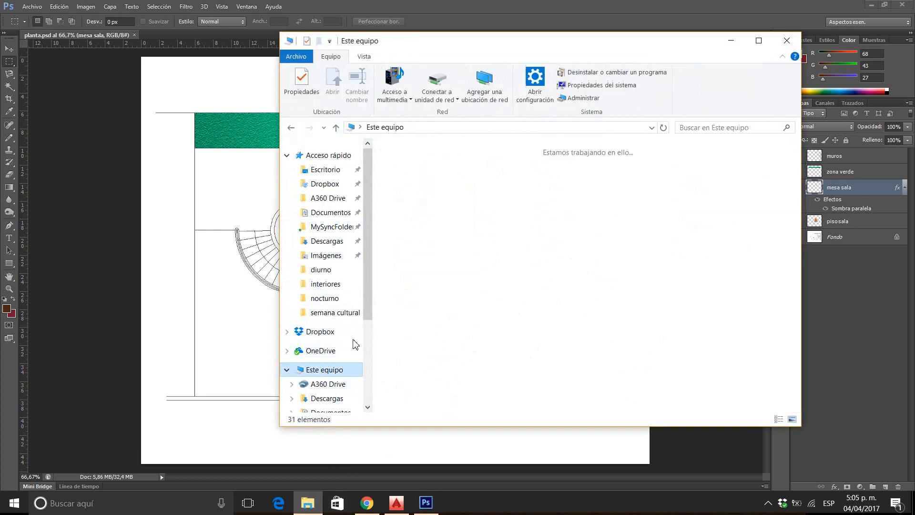
{"action": "double_click", "coordinate": [441, 320]}
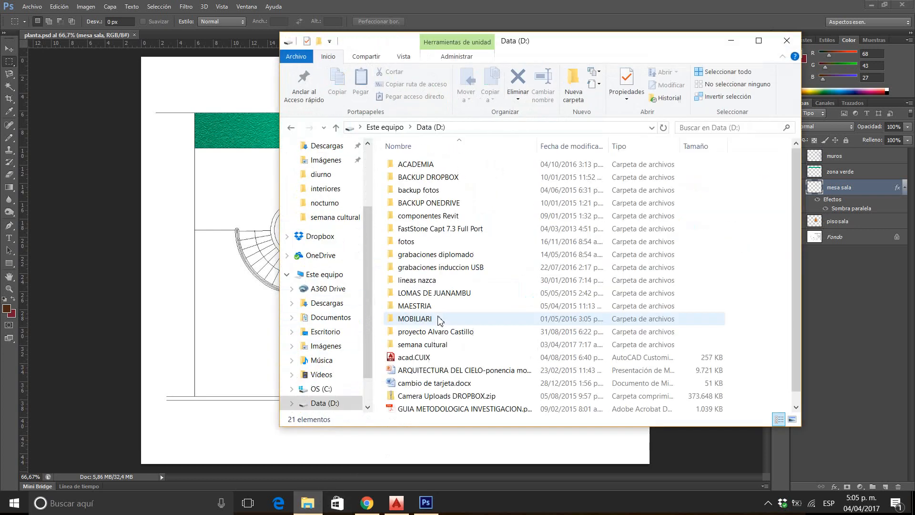
{"action": "left_click", "coordinate": [422, 168]}
{"action": "double_click", "coordinate": [422, 168]}
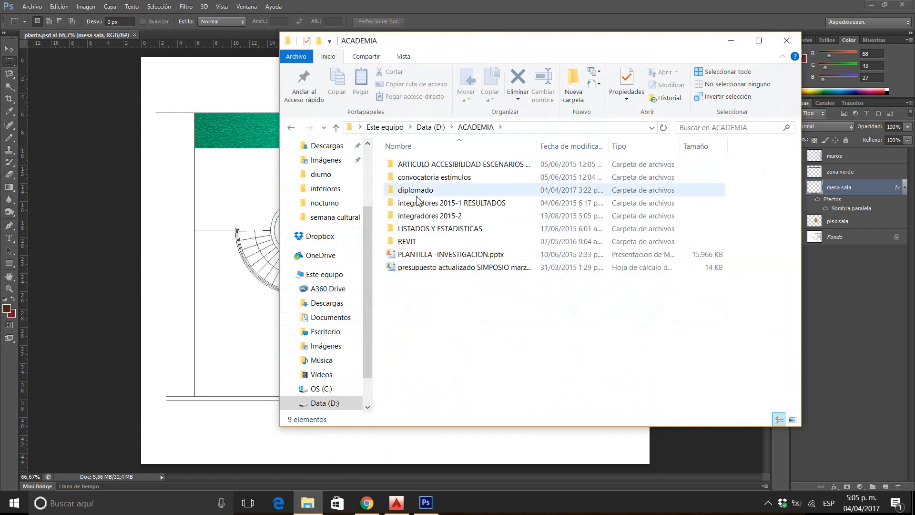
{"action": "double_click", "coordinate": [416, 191]}
{"action": "double_click", "coordinate": [414, 184]}
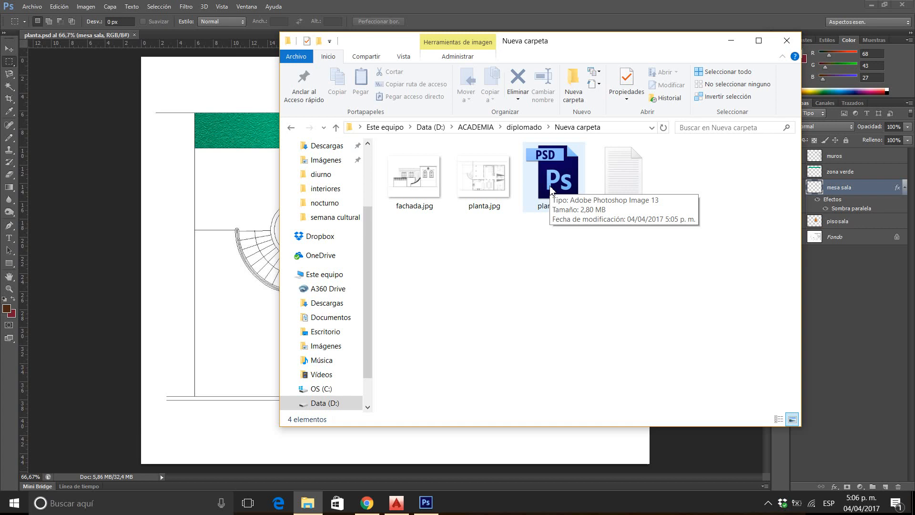
{"action": "left_click", "coordinate": [731, 40]}
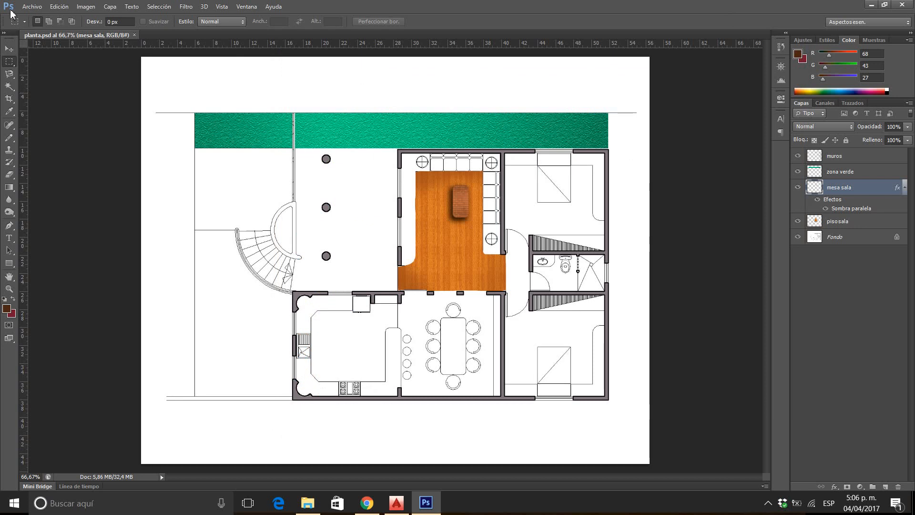
Step: Save a copy of the plan in JPEG format as plantaambientada.jpg in Nueva carpeta, with maximum quality 12
{"action": "left_click", "coordinate": [32, 7]}
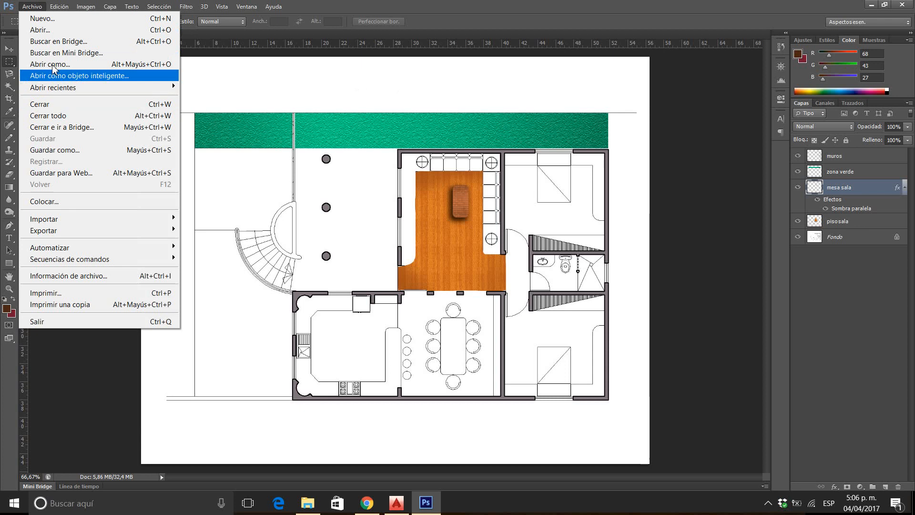
{"action": "left_click", "coordinate": [56, 151]}
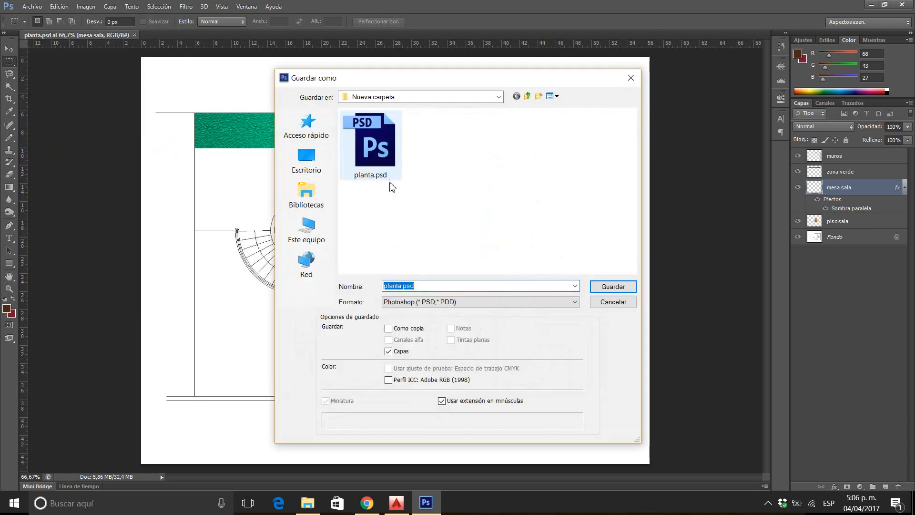
{"action": "left_click", "coordinate": [434, 304]}
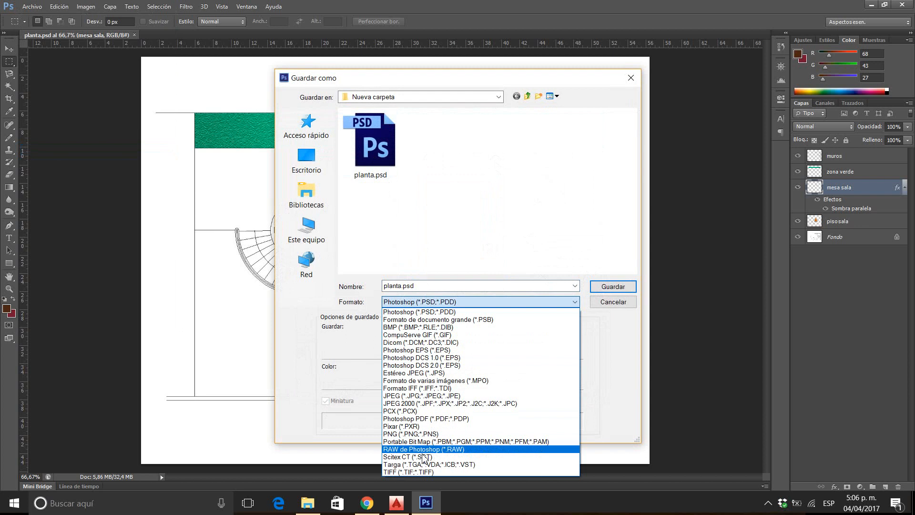
{"action": "left_click", "coordinate": [393, 395]}
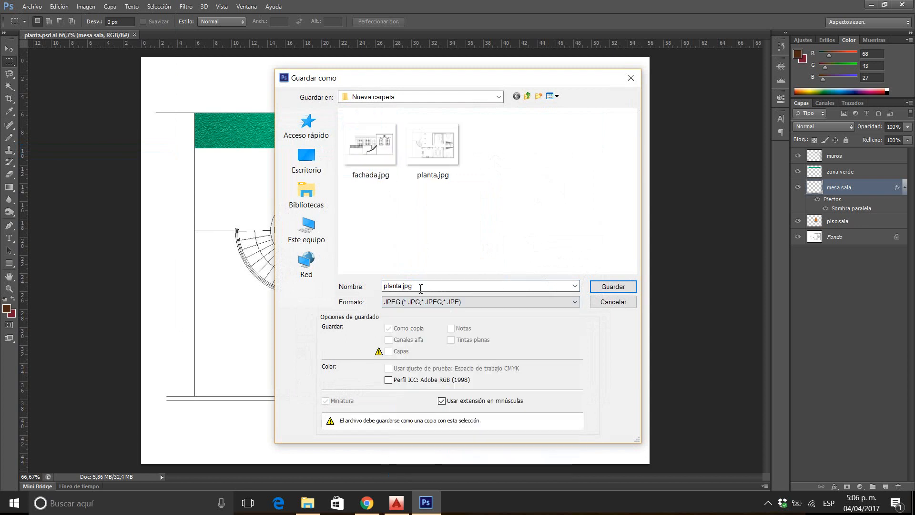
{"action": "double_click", "coordinate": [400, 286]}
{"action": "left_click", "coordinate": [401, 286]}
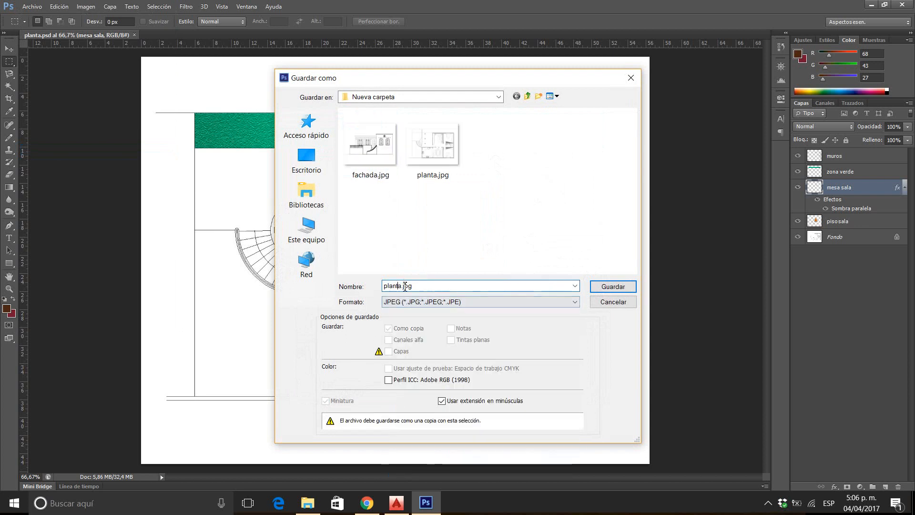
{"action": "type", "text": "ambientada"}
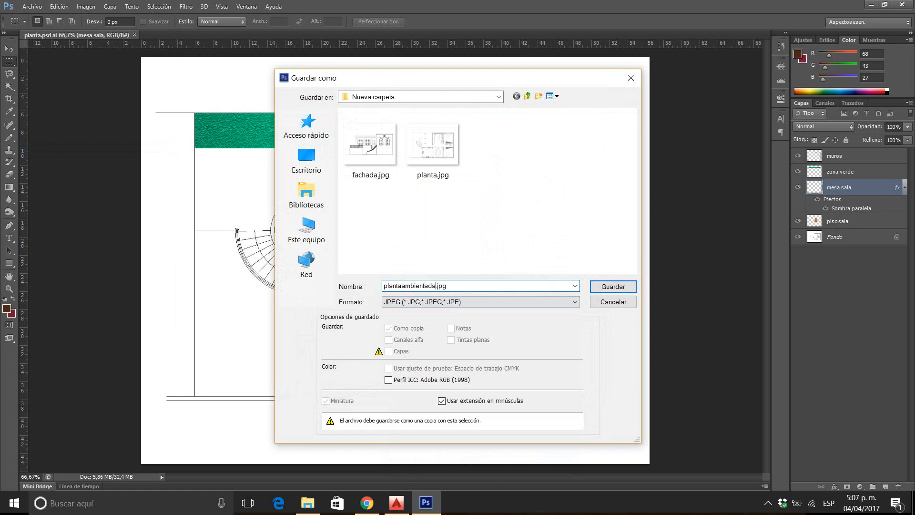
{"action": "key", "text": "Return"}
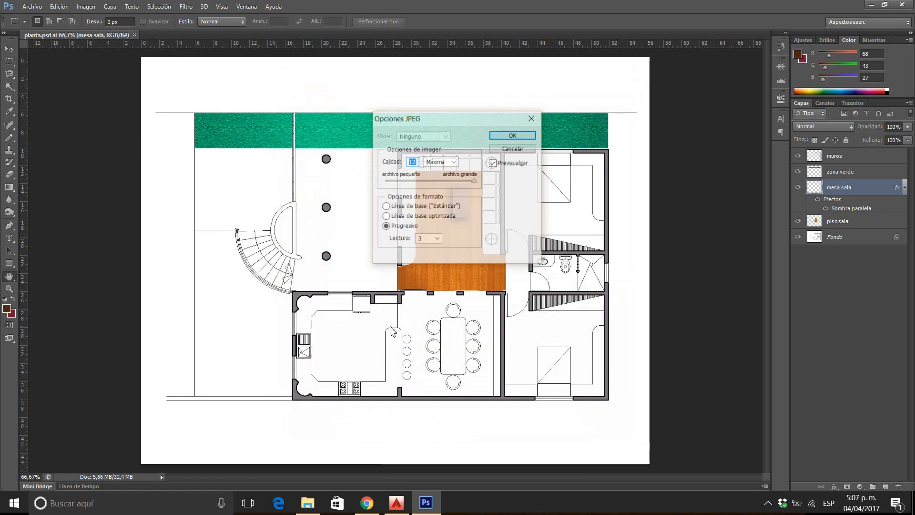
{"action": "left_click", "coordinate": [530, 136]}
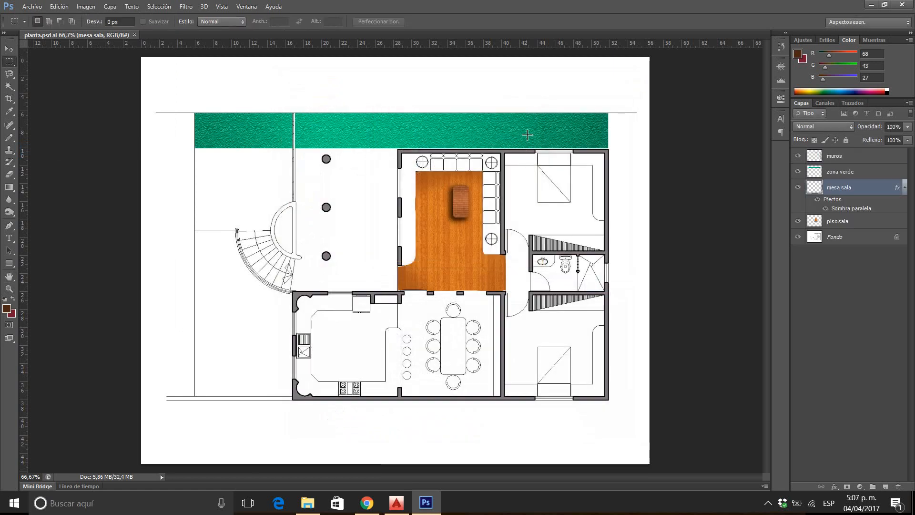
Step: Check plantaambientada.jpg and its file details in File Explorer's Nueva carpeta folder, and return to Photoshop
{"action": "left_click", "coordinate": [308, 503]}
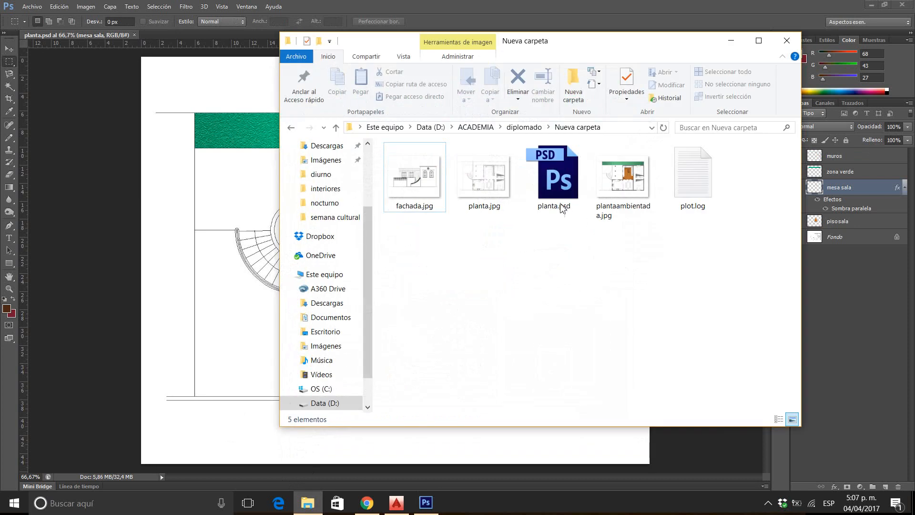
{"action": "mouse_move", "coordinate": [626, 178]}
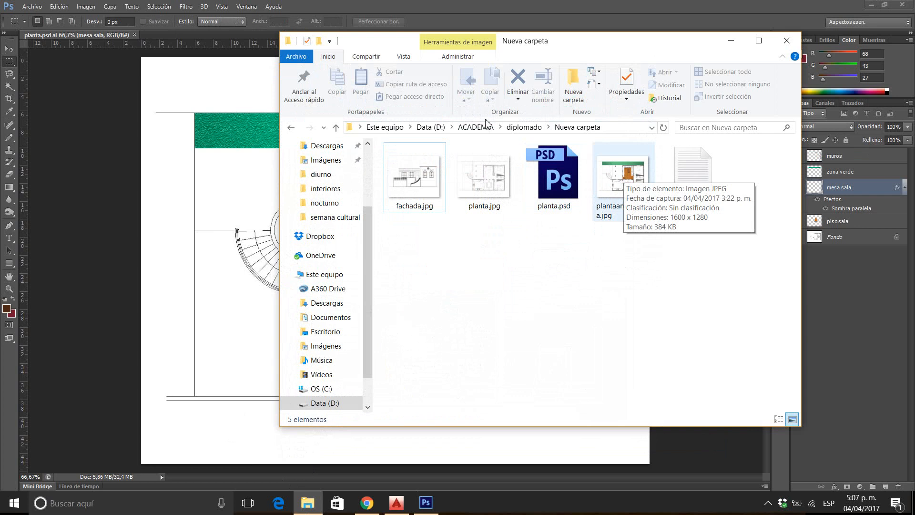
{"action": "left_click", "coordinate": [139, 85]}
Step: Open plantaambientada.jpg from Nueva carpeta, leaving its missing colour profile unmodified
{"action": "left_click", "coordinate": [30, 7]}
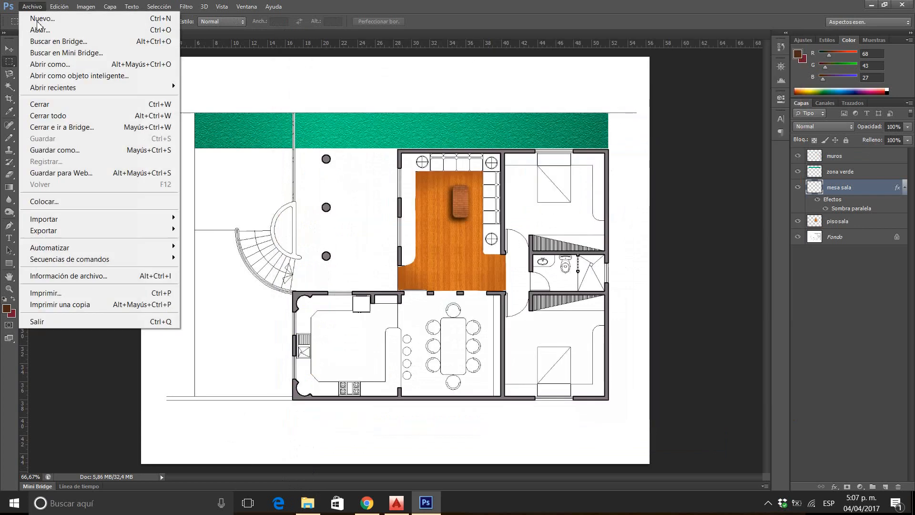
{"action": "left_click", "coordinate": [34, 26]}
{"action": "left_click", "coordinate": [563, 162]}
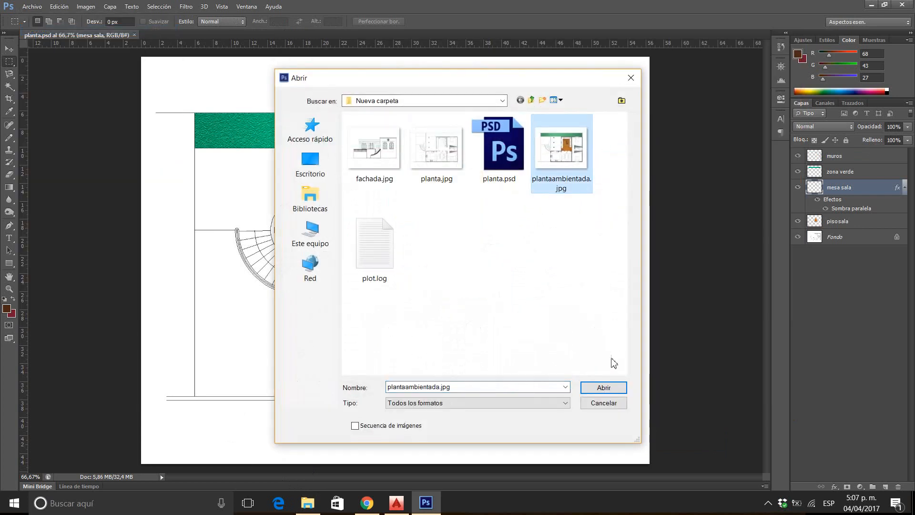
{"action": "left_click", "coordinate": [603, 389]}
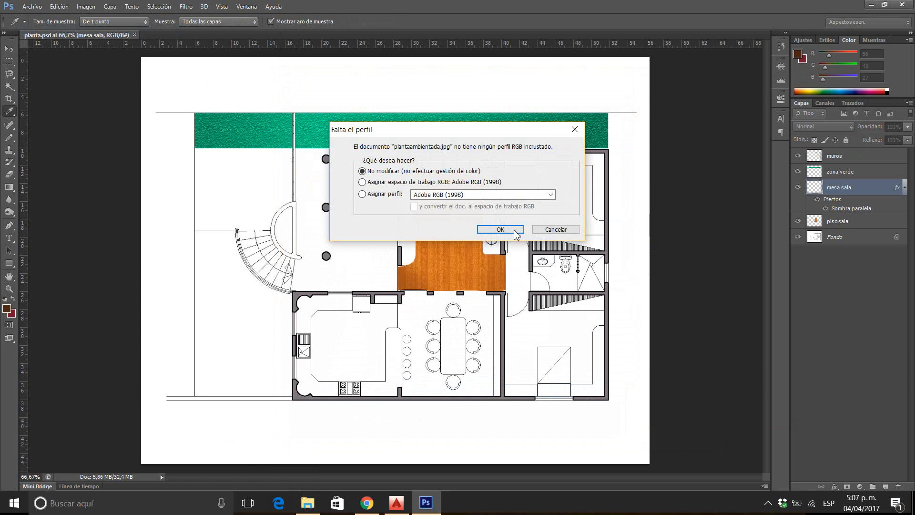
{"action": "left_click", "coordinate": [501, 229]}
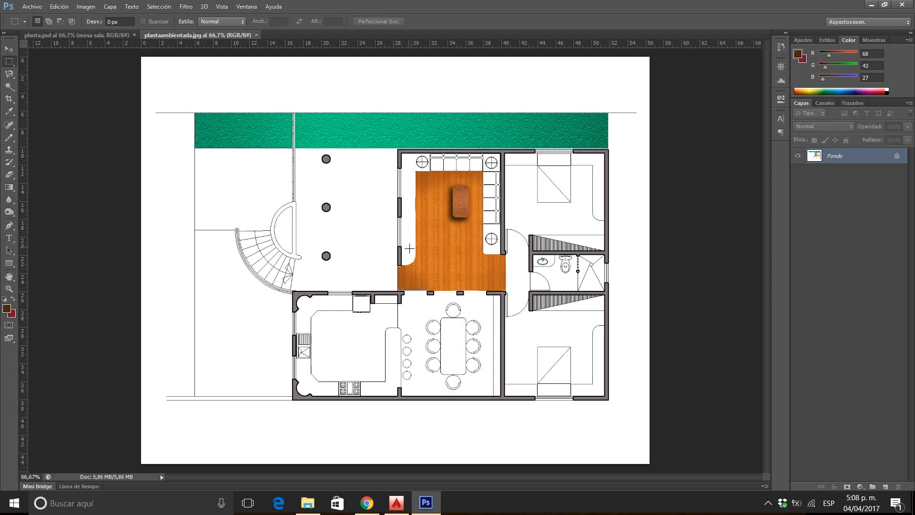
Step: Return to planta.psd and hide the piso sala, mesa sala, zona verde and muros layers, keeping only Fondo visible
{"action": "left_click", "coordinate": [77, 35]}
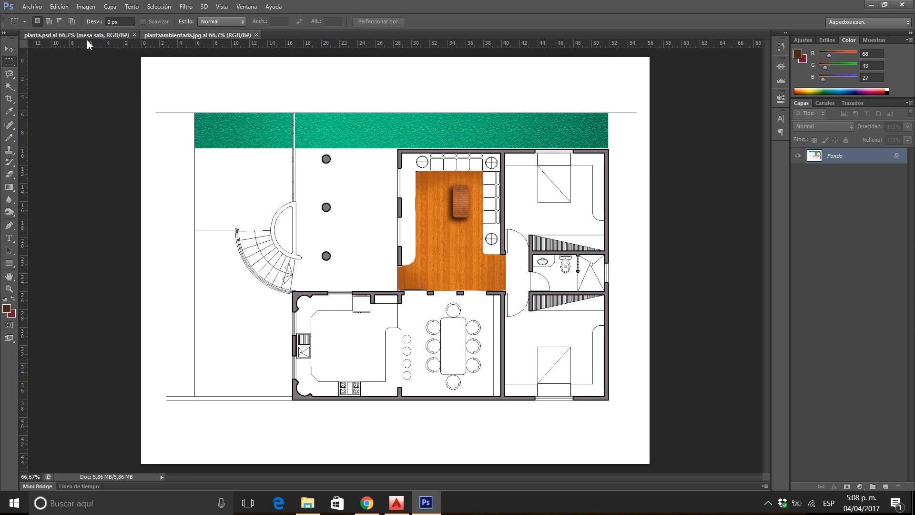
{"action": "left_click_drag", "start_coordinate": [797, 221], "coordinate": [799, 156]}
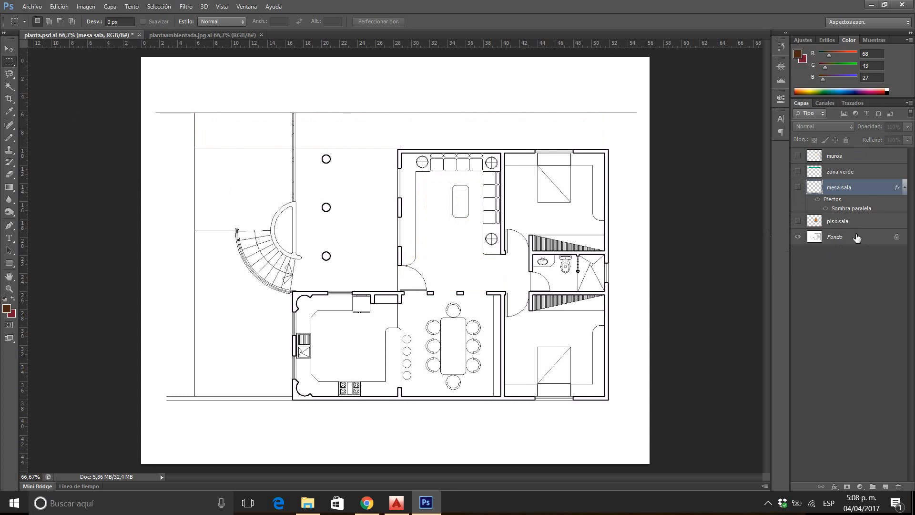